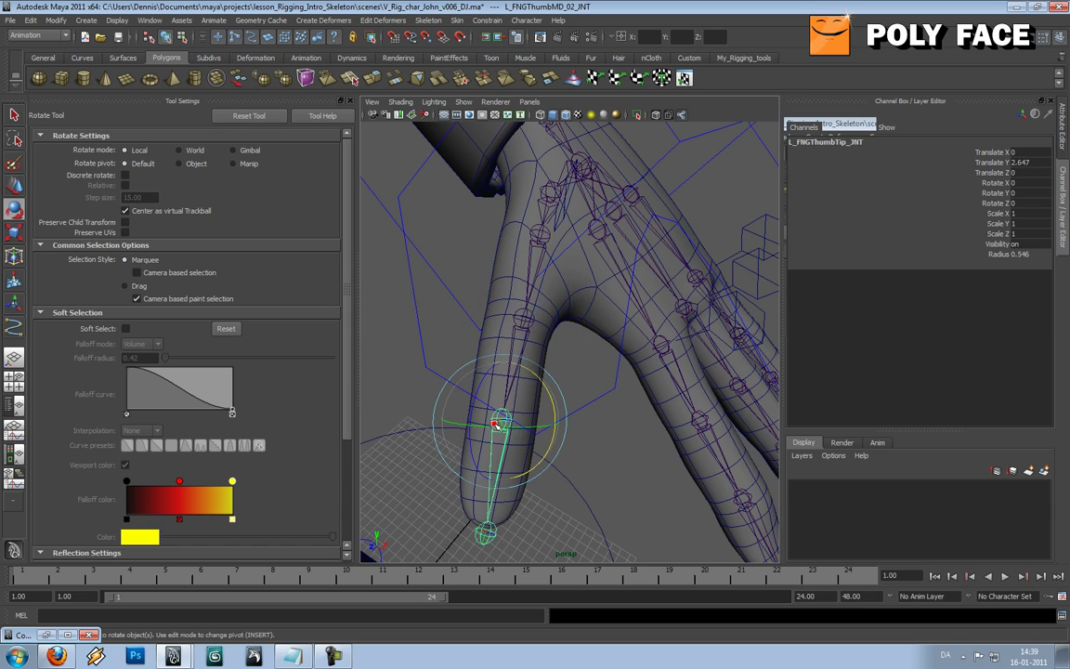
Rotate the thumb tip joint L_FNGThumbTip_JNT freehand to about -5.3 in X and -43 in Y
{"action": "mouse_move", "coordinate": [548, 382]}
{"action": "left_mouse_down", "text": "alt"}
{"action": "mouse_move", "coordinate": [549, 357]}
{"action": "mouse_move", "coordinate": [548, 381]}
{"action": "left_mouse_up", "text": "alt"}
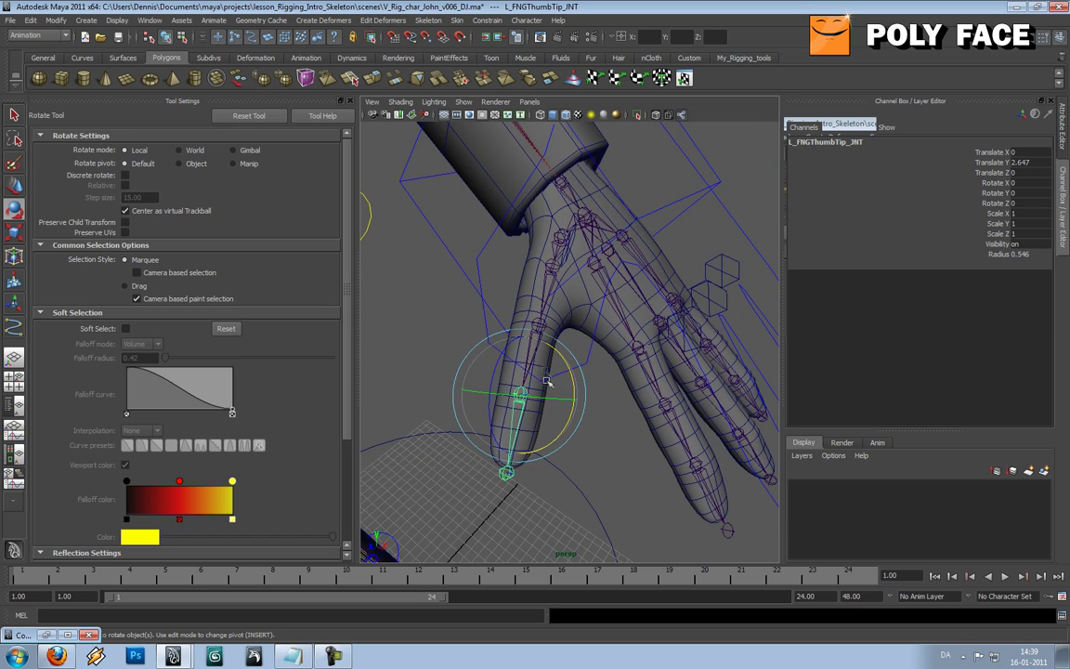
{"action": "left_click", "coordinate": [538, 326]}
{"action": "left_click", "coordinate": [553, 267]}
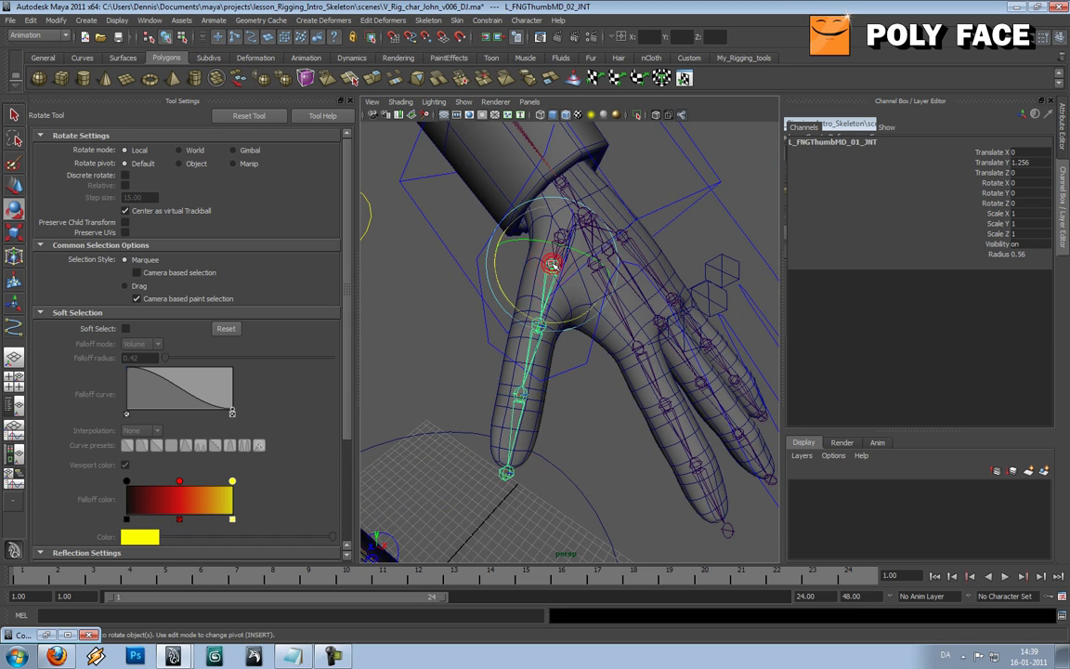
{"action": "left_click", "coordinate": [518, 398]}
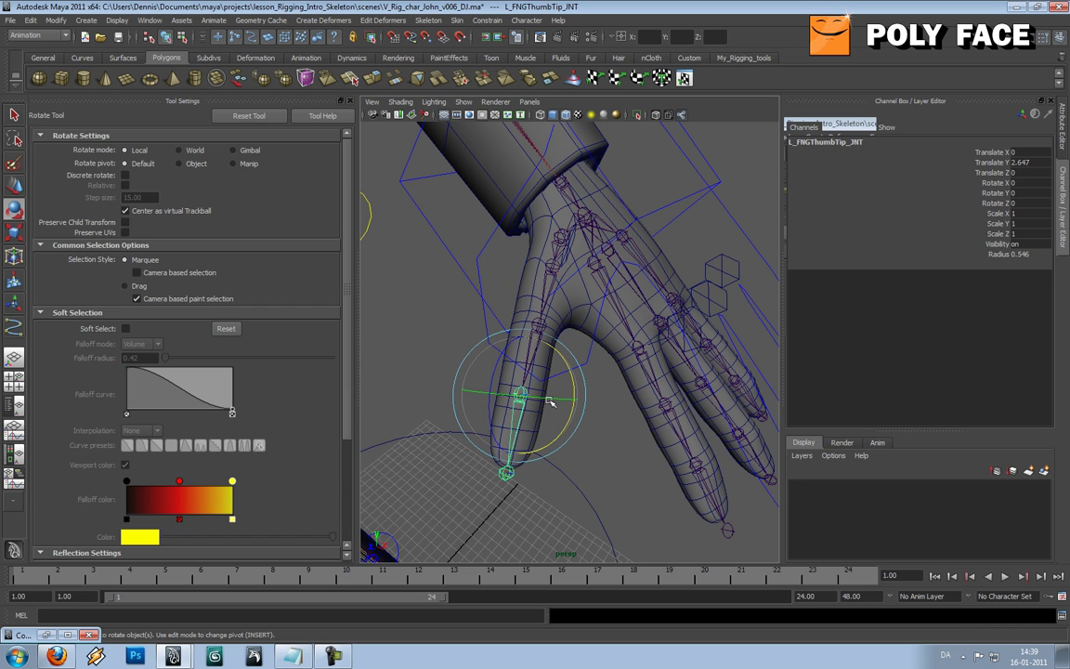
{"action": "left_click_drag", "start_coordinate": [539, 398], "coordinate": [551, 434]}
Zero the thumb end joint's translation and move the joint back out to the fingertip, about 2.55 in X, 3.05 in Y and 0.09 in Z
{"action": "left_click", "coordinate": [470, 457]}
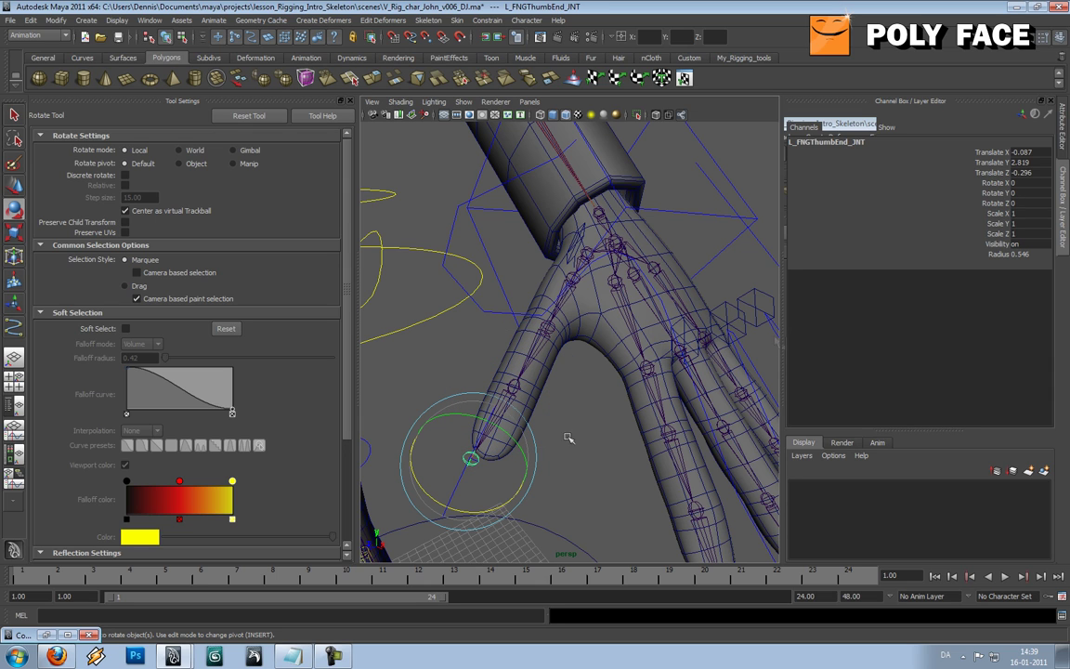
{"action": "left_click_drag", "start_coordinate": [1021, 151], "coordinate": [1035, 174]}
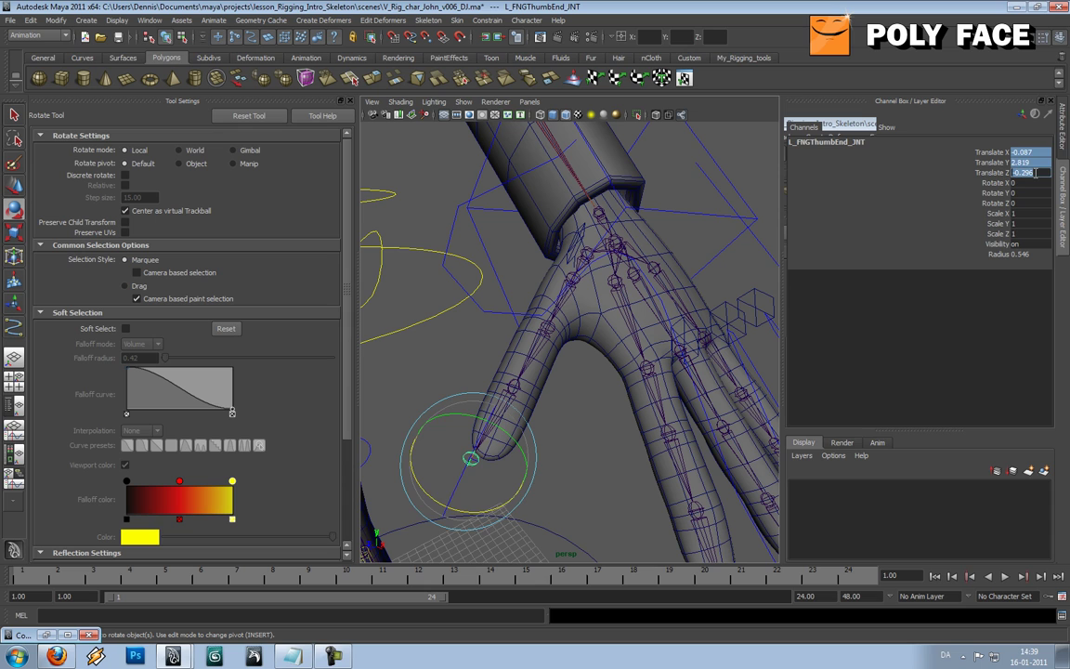
{"action": "type", "text": "0"}
{"action": "key", "text": "Tab"}
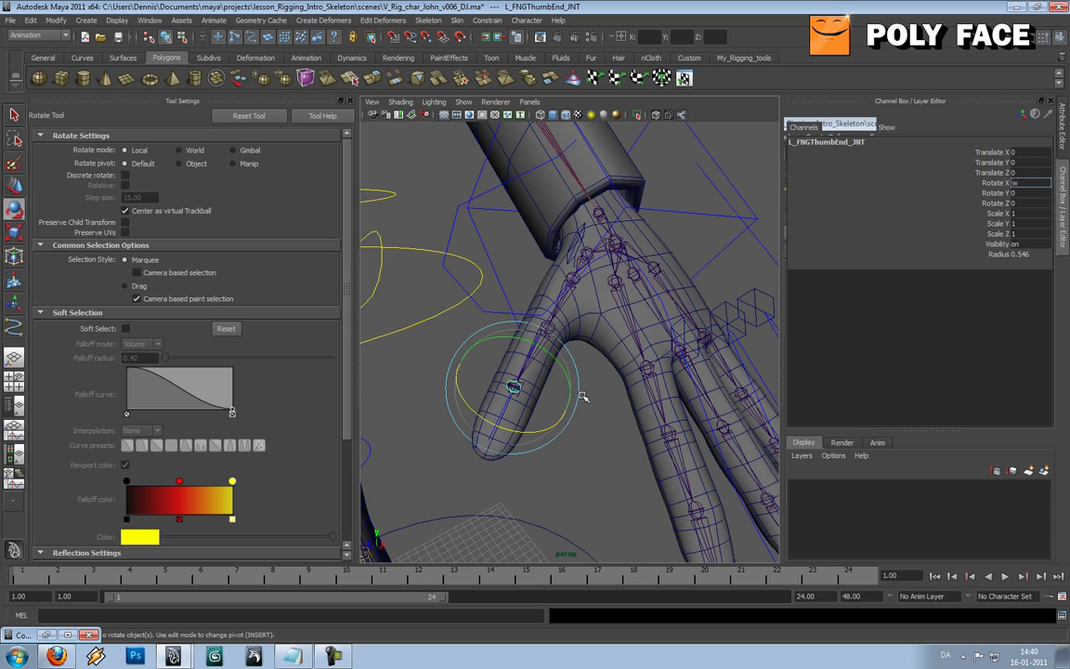
{"action": "left_click_drag", "start_coordinate": [607, 433], "coordinate": [599, 430], "text": "alt"}
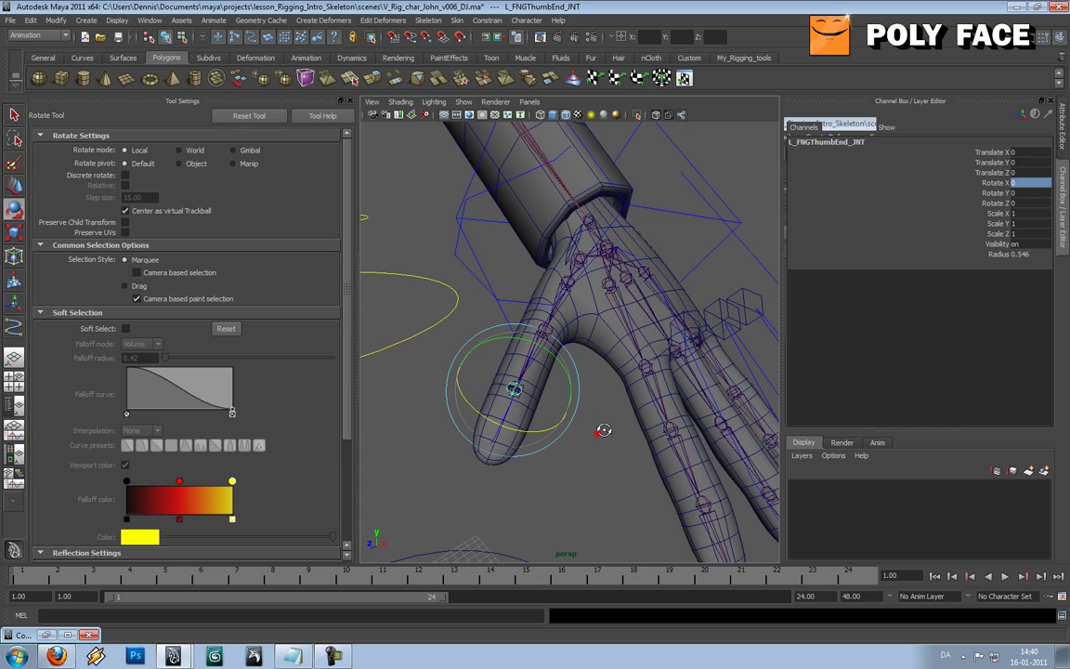
{"action": "key", "text": "w"}
{"action": "left_click_drag", "start_coordinate": [502, 418], "coordinate": [453, 513]}
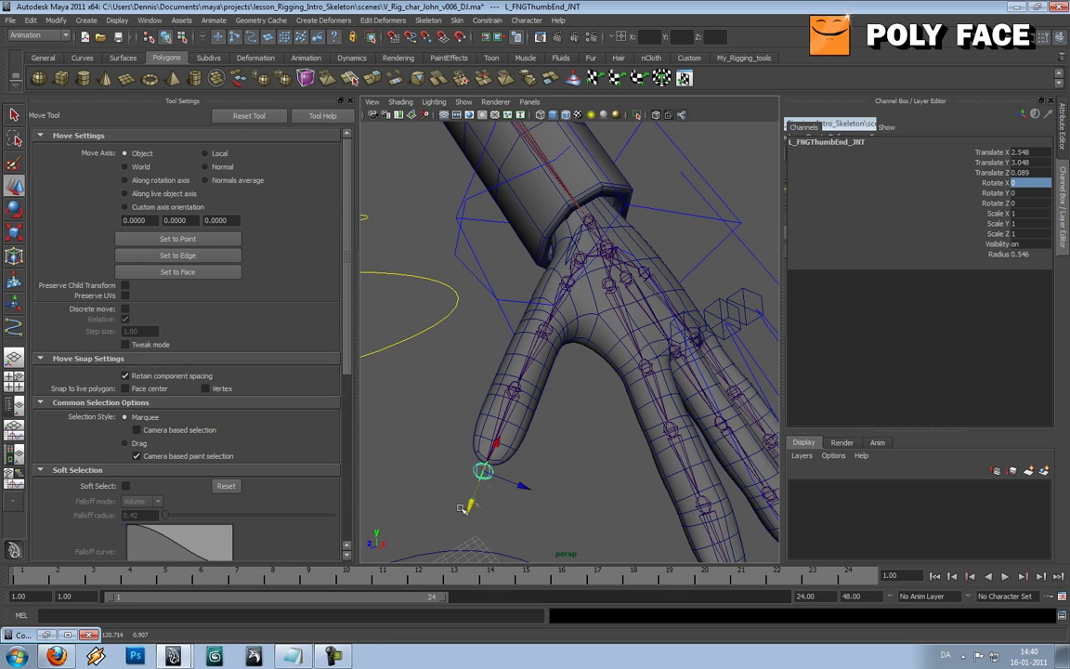
Set Translate Z and Translate X of the thumb end joint L_FNGThumbEnd_JNT to 0
{"action": "left_click", "coordinate": [1026, 172]}
{"action": "type", "text": "0"}
{"action": "key", "text": "Tab"}
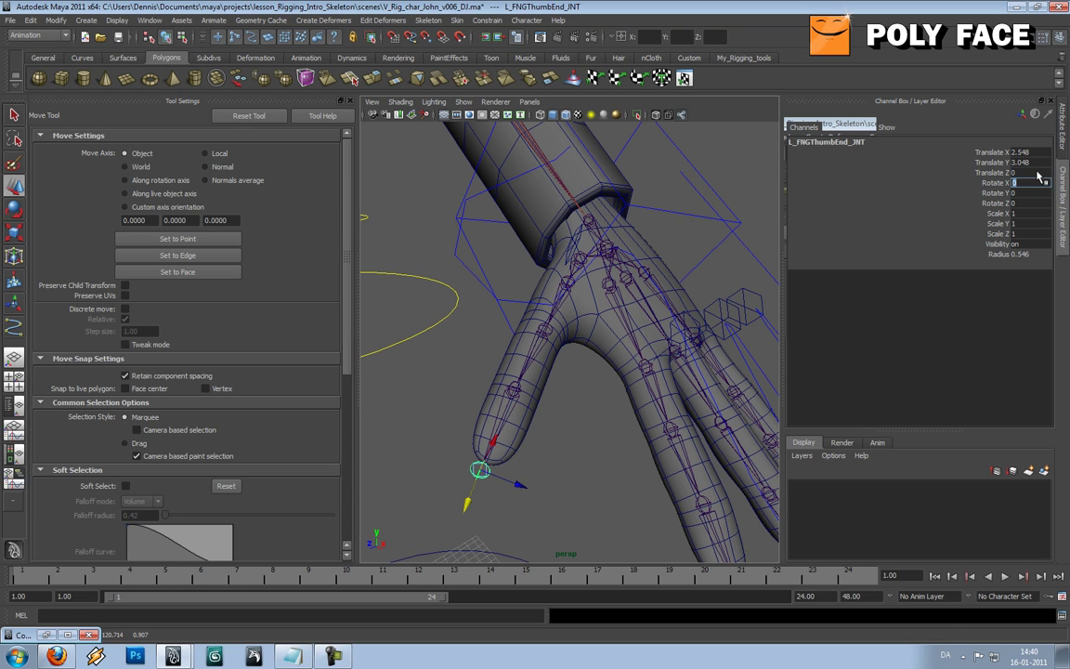
{"action": "left_click", "coordinate": [1036, 151]}
{"action": "type", "text": "0"}
{"action": "key", "text": "Tab"}
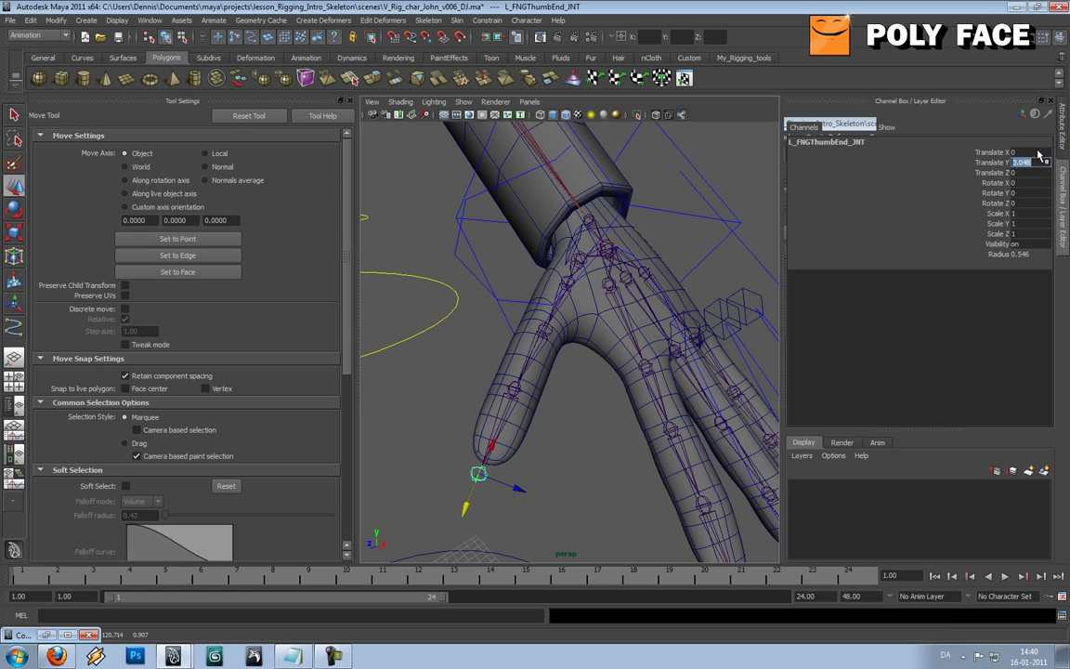
Examine the rotation axes of the thumb tip joint and L_FNGThumbMD_02_JNT
{"action": "left_click_drag", "start_coordinate": [650, 383], "coordinate": [617, 403], "text": "alt"}
{"action": "left_click_drag", "start_coordinate": [538, 496], "coordinate": [518, 381], "text": "alt"}
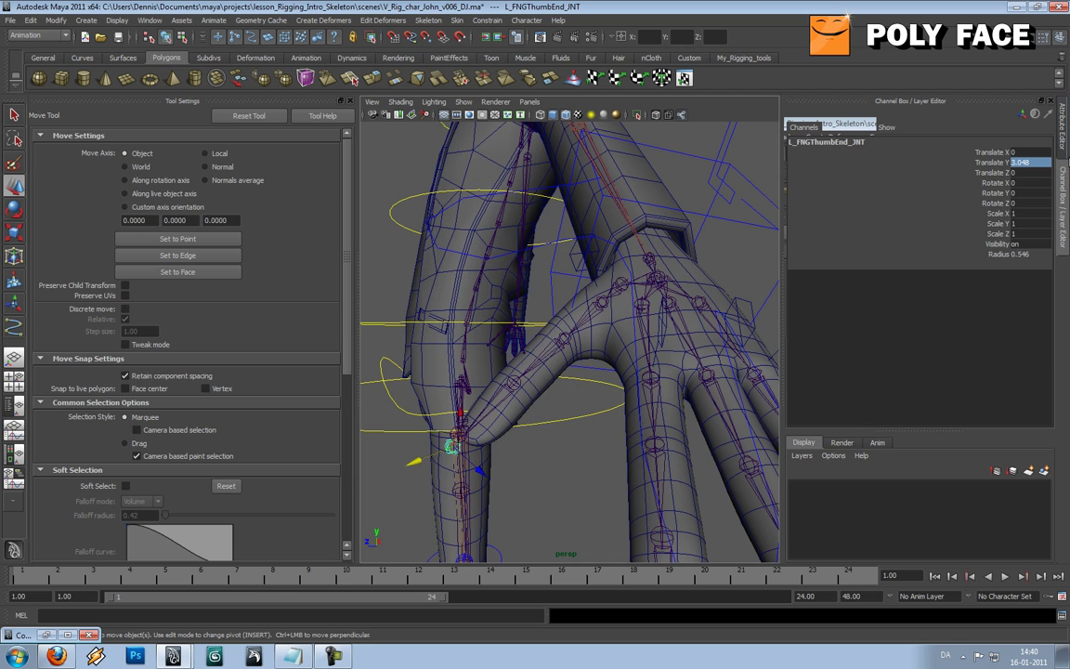
{"action": "left_click", "coordinate": [512, 379]}
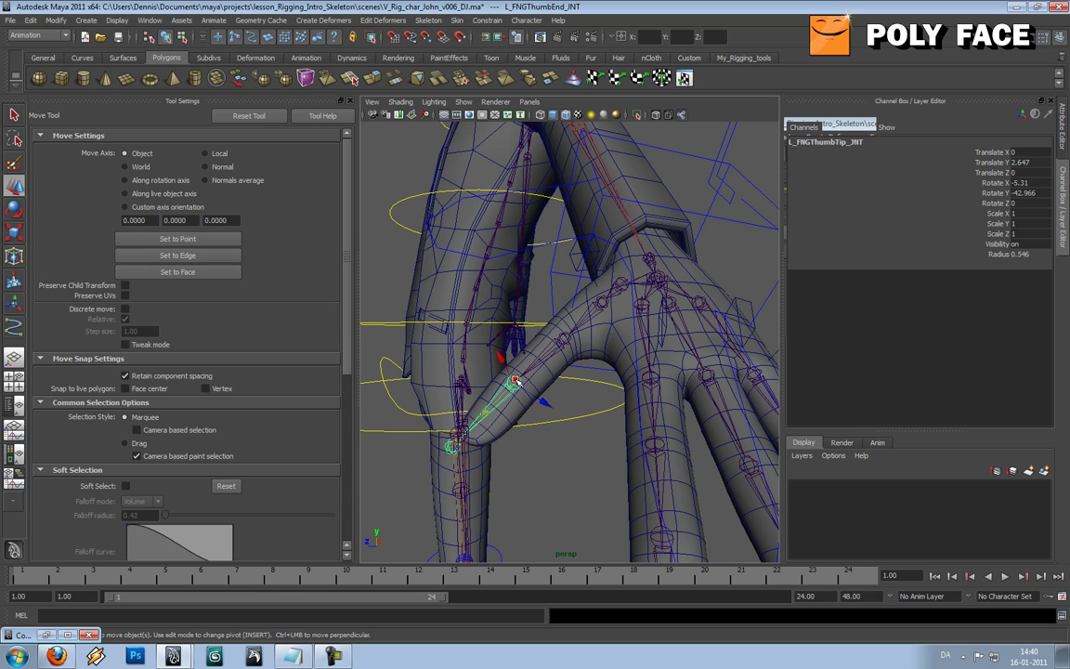
{"action": "key", "text": "e"}
{"action": "left_click_drag", "start_coordinate": [536, 385], "coordinate": [556, 432], "text": "alt"}
{"action": "left_click", "coordinate": [581, 453]}
{"action": "left_click", "coordinate": [544, 332]}
{"action": "left_click_drag", "start_coordinate": [576, 376], "coordinate": [575, 386], "text": "alt"}
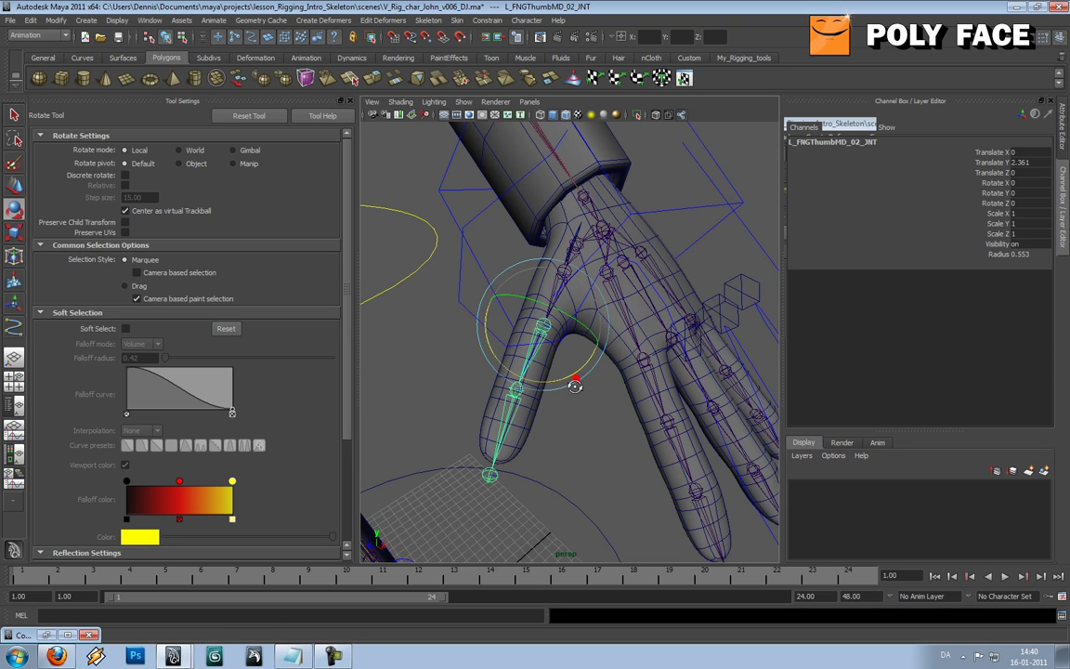
Rotate the thumb tip joint to about -6.2, -34.7, -1.2 and check the rotation axes of the two middle thumb joints
{"action": "left_click", "coordinate": [511, 397]}
{"action": "left_click_drag", "start_coordinate": [527, 446], "coordinate": [543, 393]}
{"action": "left_click", "coordinate": [546, 324]}
{"action": "middle_click_drag", "start_coordinate": [589, 334], "coordinate": [582, 410], "text": "alt"}
{"action": "scroll", "coordinate": [571, 395], "scroll_direction": "up", "scroll_amount": 2}
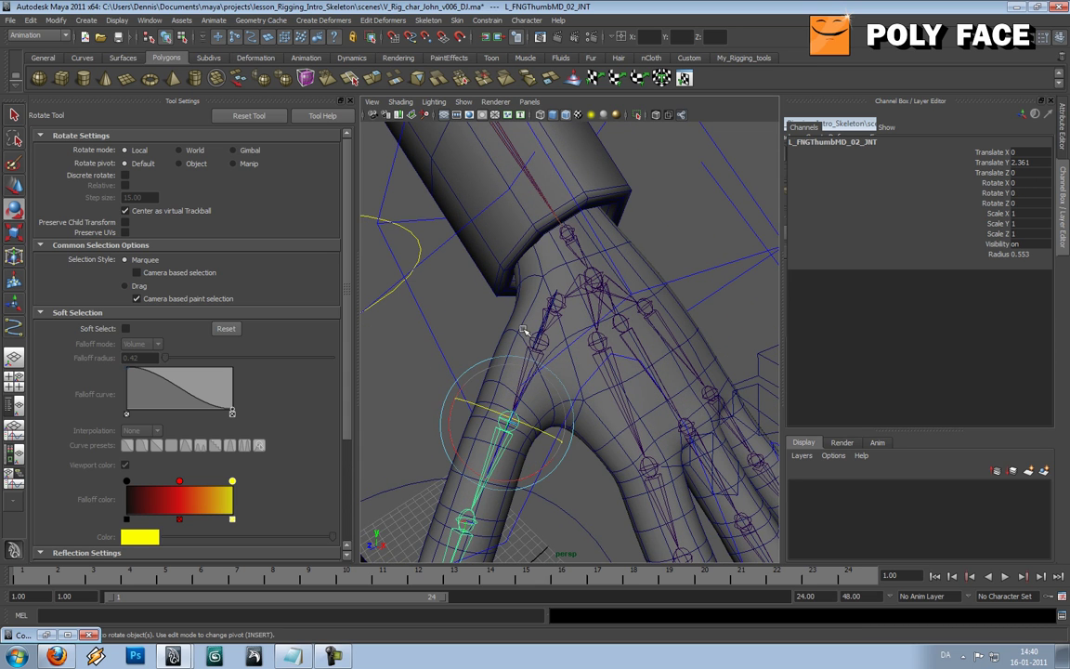
{"action": "left_click", "coordinate": [545, 341]}
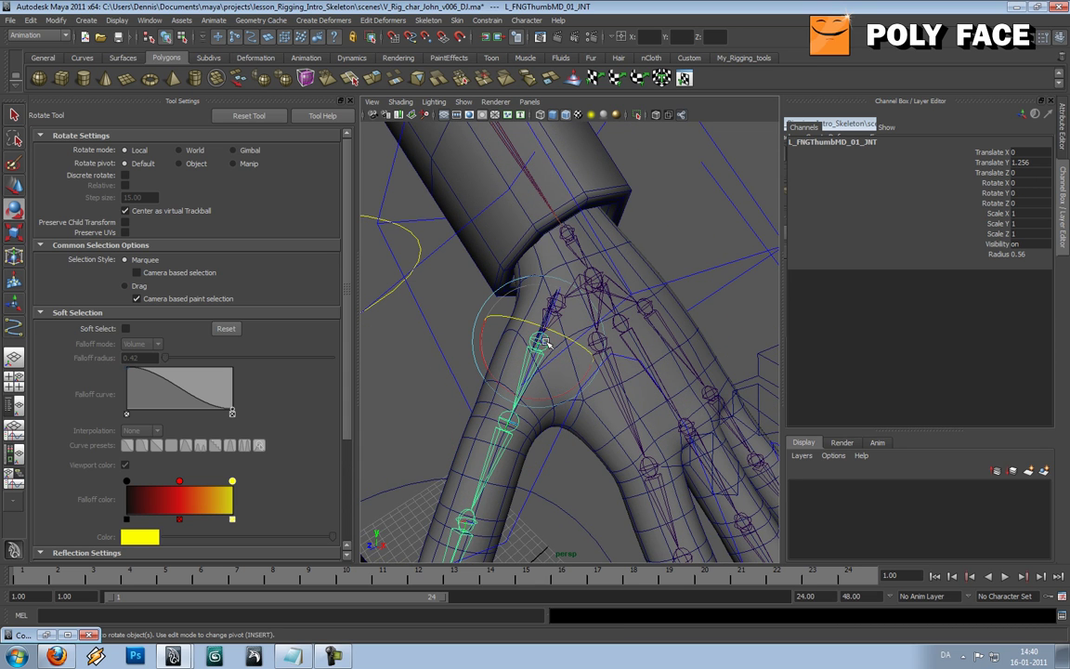
{"action": "scroll", "coordinate": [545, 341], "scroll_direction": "down", "scroll_amount": 2}
{"action": "middle_click_drag", "start_coordinate": [573, 393], "coordinate": [609, 336], "text": "alt"}
Try to reorient the thumb tip joint L_FNGThumbTip_JNT with Orient Joint
{"action": "left_click", "coordinate": [540, 400]}
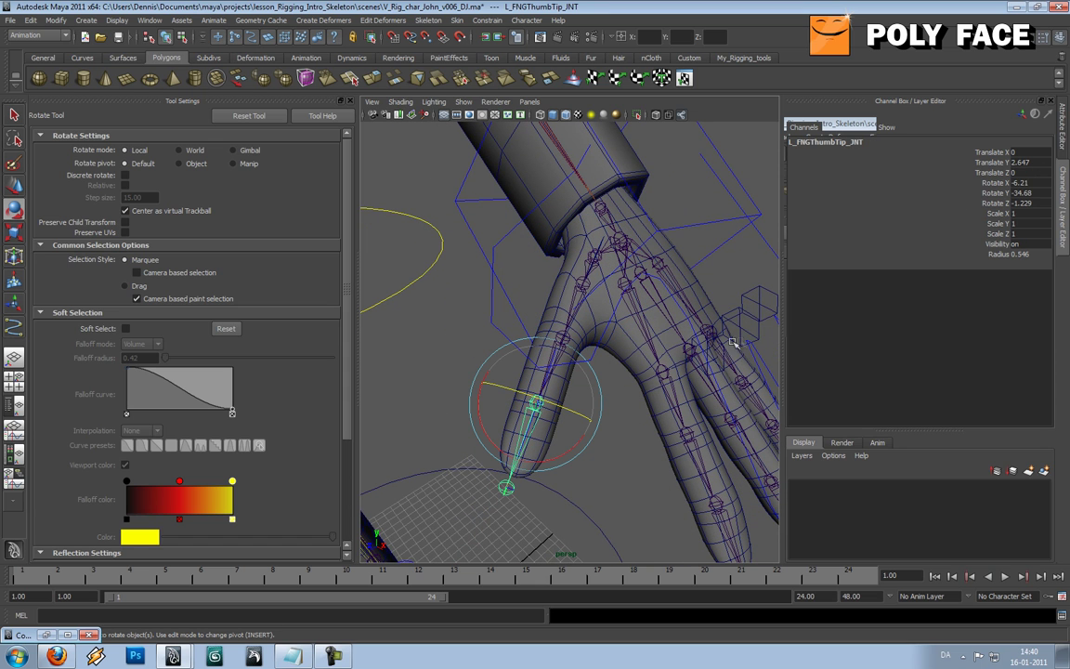
{"action": "left_click_drag", "start_coordinate": [639, 407], "coordinate": [498, 300], "text": "alt"}
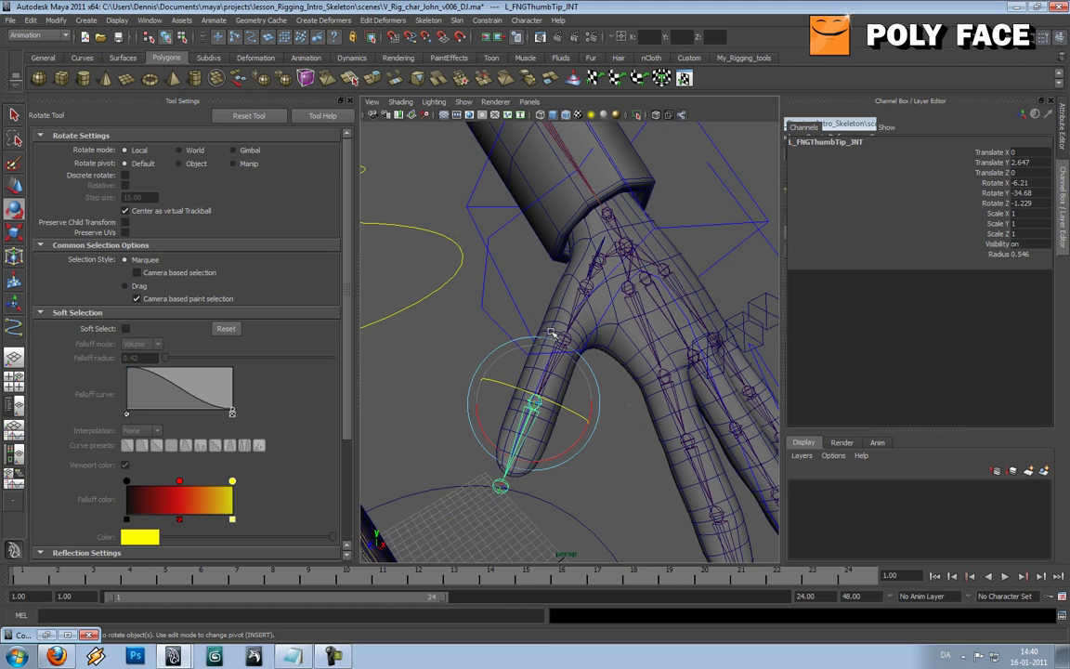
{"action": "left_click", "coordinate": [426, 21]}
{"action": "left_click", "coordinate": [469, 158]}
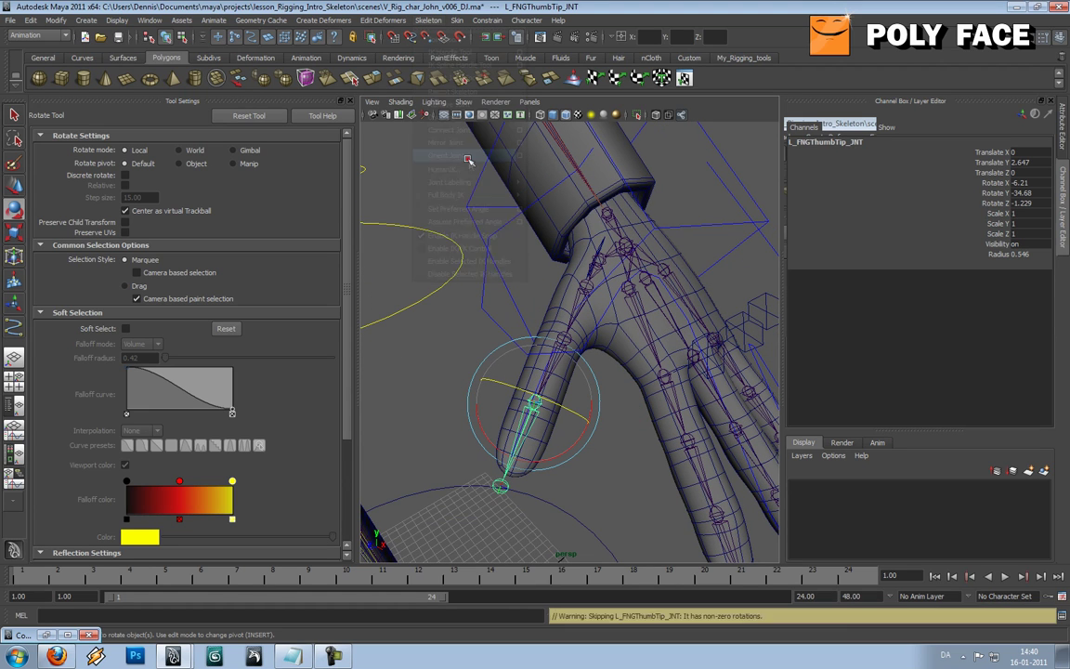
Freeze the transformations of the thumb joints from L_FNGThumbMD_01_JNT through L_FNGThumbEnd_JNT
{"action": "key", "text": "w"}
{"action": "left_click", "coordinate": [554, 358]}
{"action": "left_click", "coordinate": [500, 484]}
{"action": "left_click", "coordinate": [63, 19]}
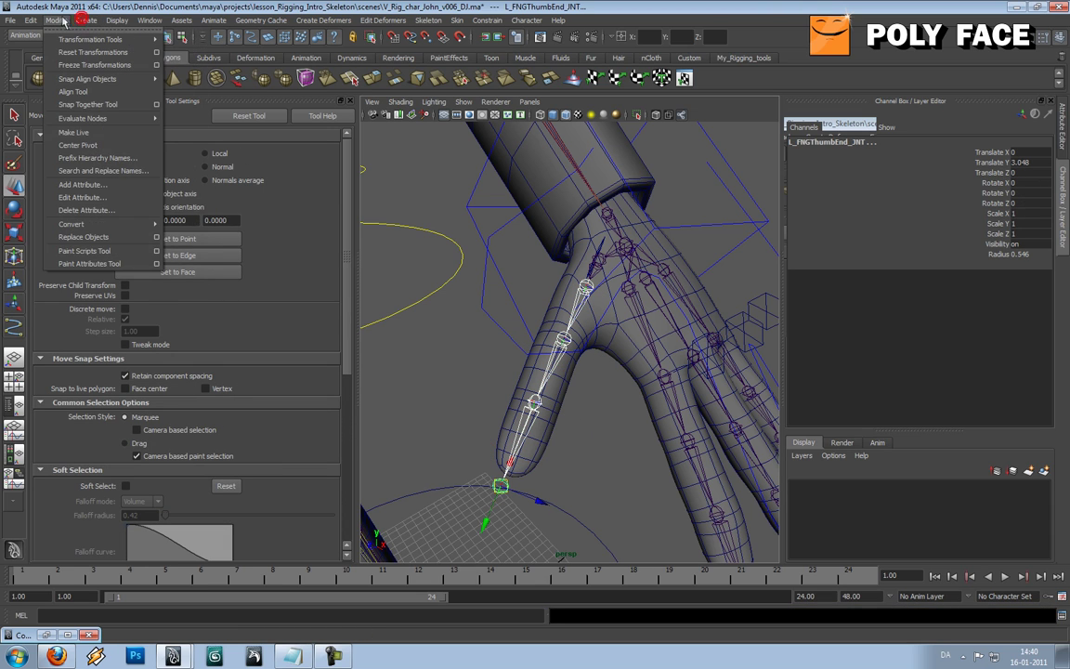
{"action": "left_click", "coordinate": [82, 66]}
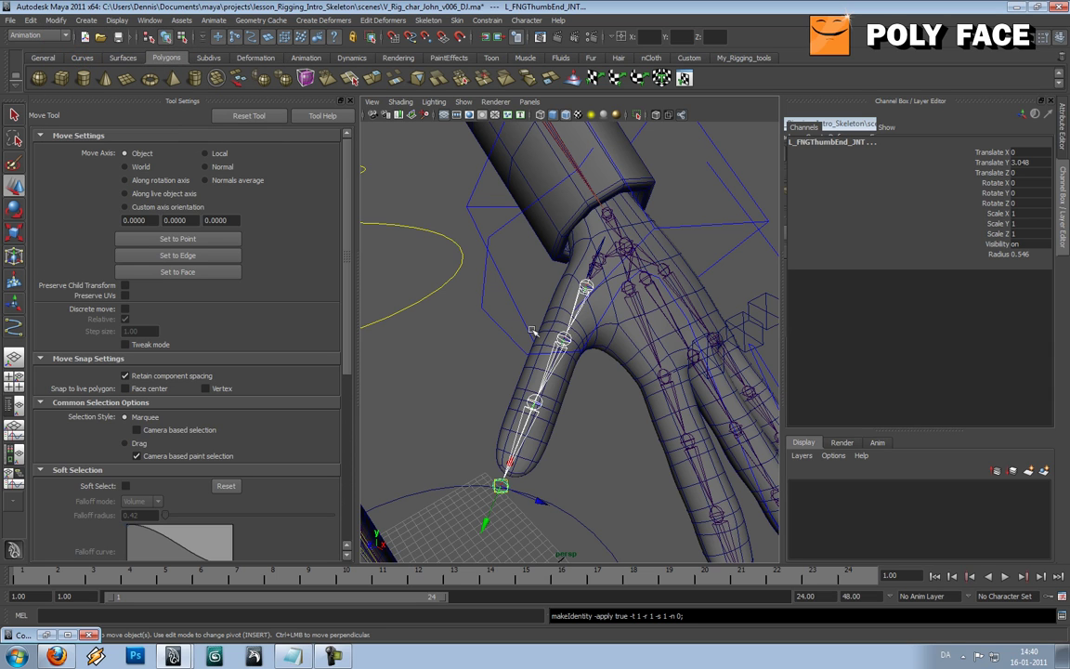
Test-rotate the thumb tip joint and L_FNGThumbMD_02_JNT about Z, and undo the rotations
{"action": "left_click", "coordinate": [533, 401]}
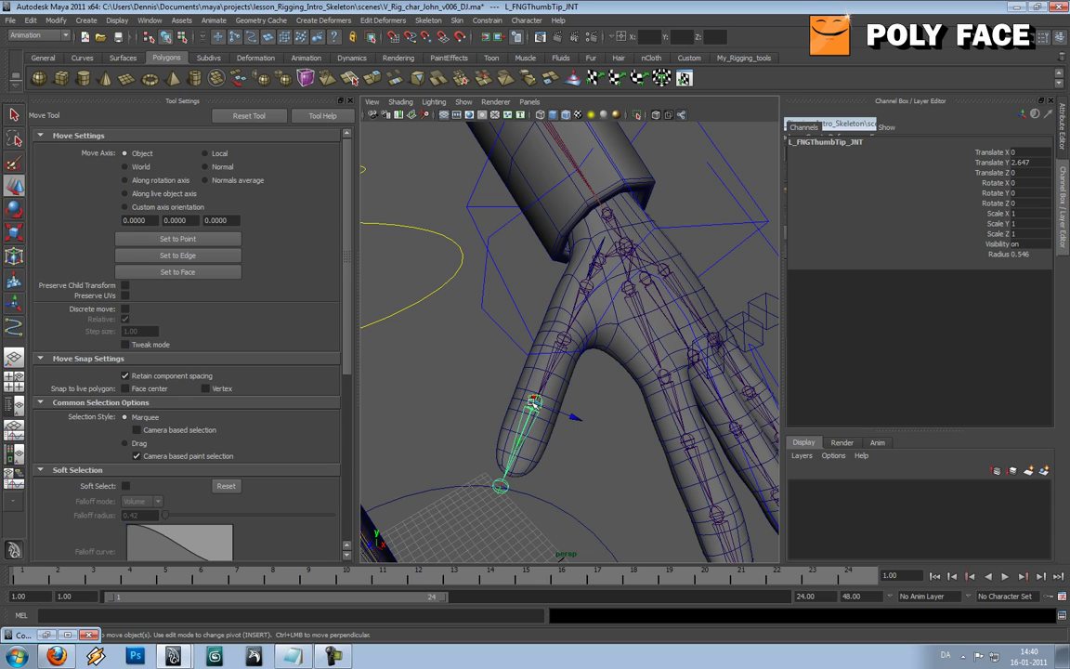
{"action": "key", "text": "e"}
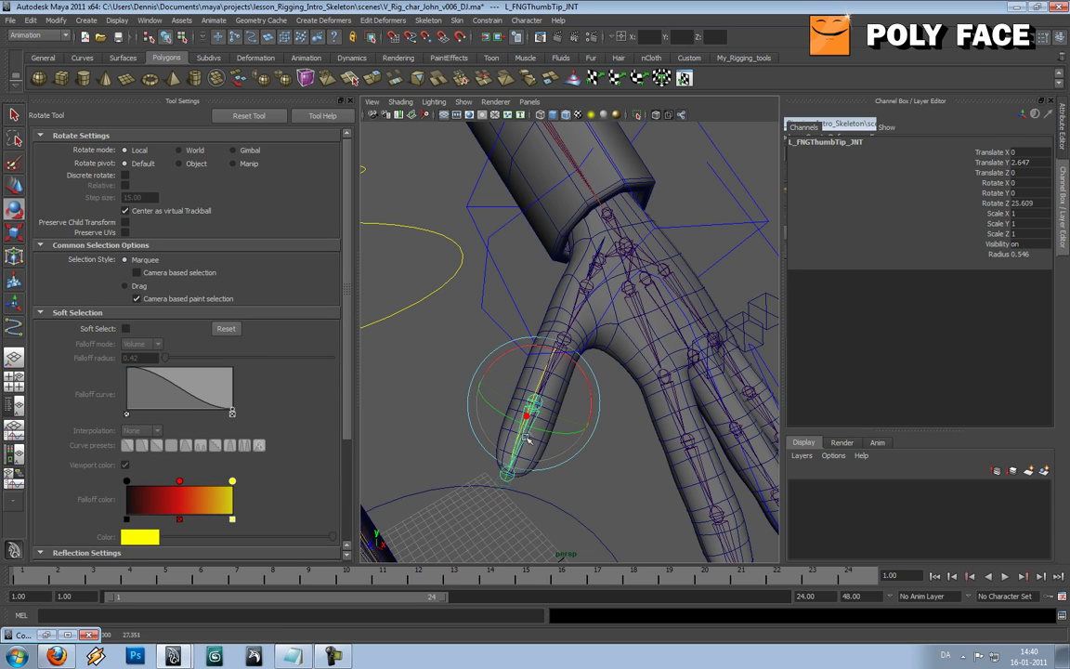
{"action": "left_click", "coordinate": [593, 394]}
{"action": "left_click", "coordinate": [565, 337]}
{"action": "left_click_drag", "start_coordinate": [565, 340], "coordinate": [586, 360]}
{"action": "key", "text": "ctrl+z"}
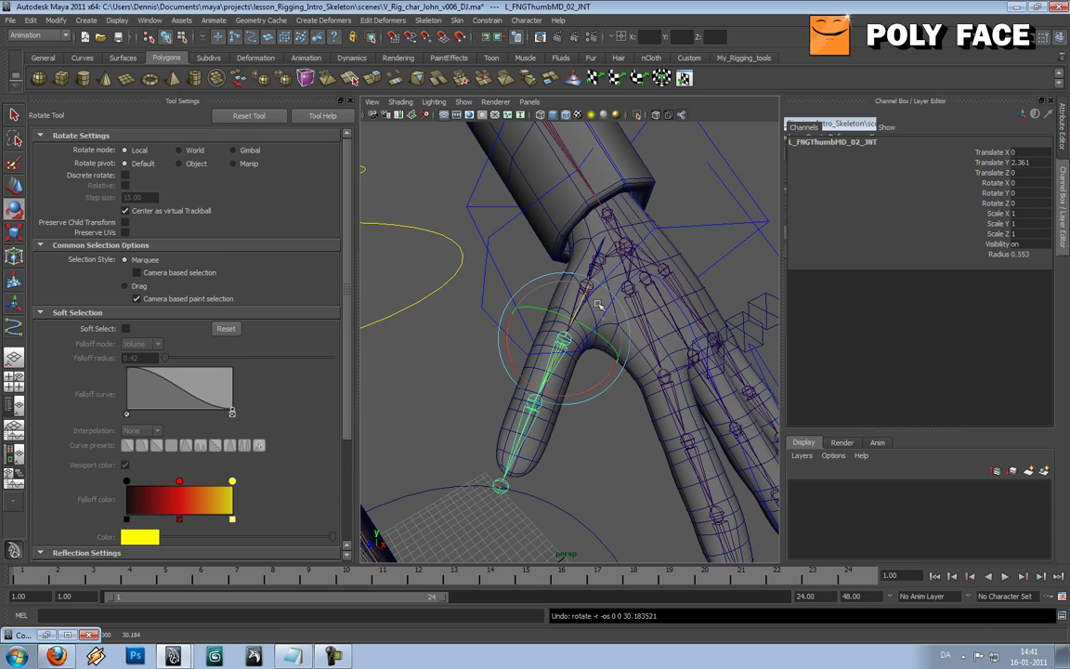
Test-rotate L_FNGThumbMD_01_JNT twice, undoing each rotation
{"action": "left_click", "coordinate": [615, 412]}
{"action": "left_click", "coordinate": [586, 288]}
{"action": "left_click_drag", "start_coordinate": [577, 302], "coordinate": [554, 223]}
{"action": "key", "text": "ctrl+z"}
{"action": "left_click_drag", "start_coordinate": [588, 290], "coordinate": [576, 340]}
{"action": "key", "text": "ctrl+z"}
Test-rotate the joint at the base of the thumb, undo the rotation, and select L_FNGThumbMD_01_JNT again
{"action": "left_click_drag", "start_coordinate": [632, 302], "coordinate": [574, 312], "text": "alt"}
{"action": "left_click", "coordinate": [625, 383]}
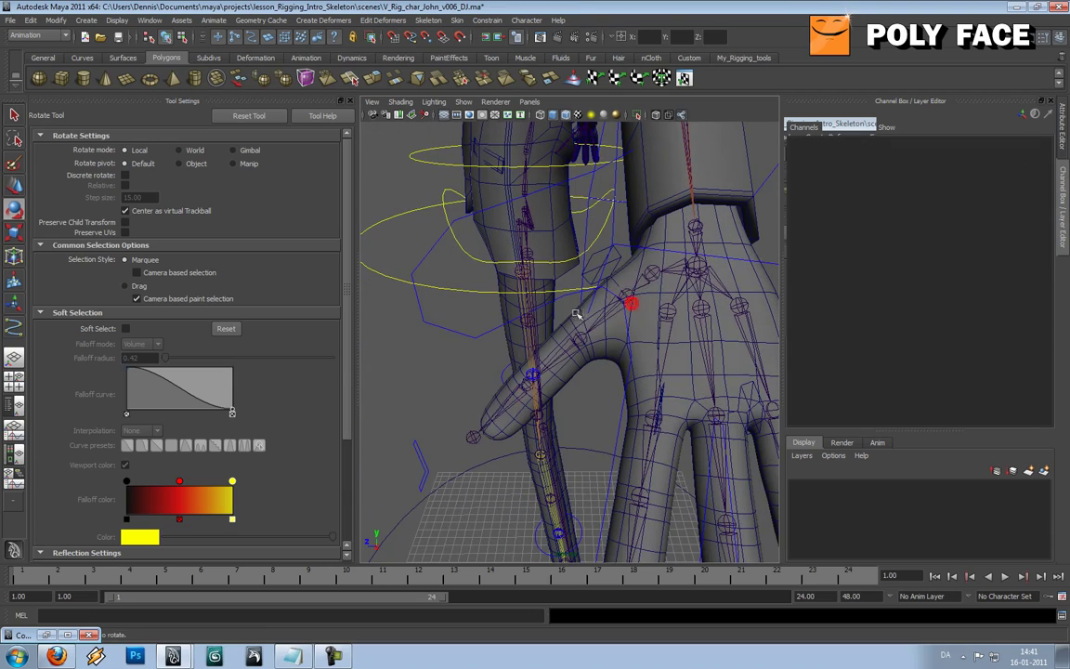
{"action": "left_click", "coordinate": [655, 274]}
{"action": "left_click_drag", "start_coordinate": [655, 274], "coordinate": [589, 322], "text": "alt"}
{"action": "key", "text": "ctrl+z"}
{"action": "left_click", "coordinate": [609, 413]}
{"action": "left_click", "coordinate": [577, 296]}
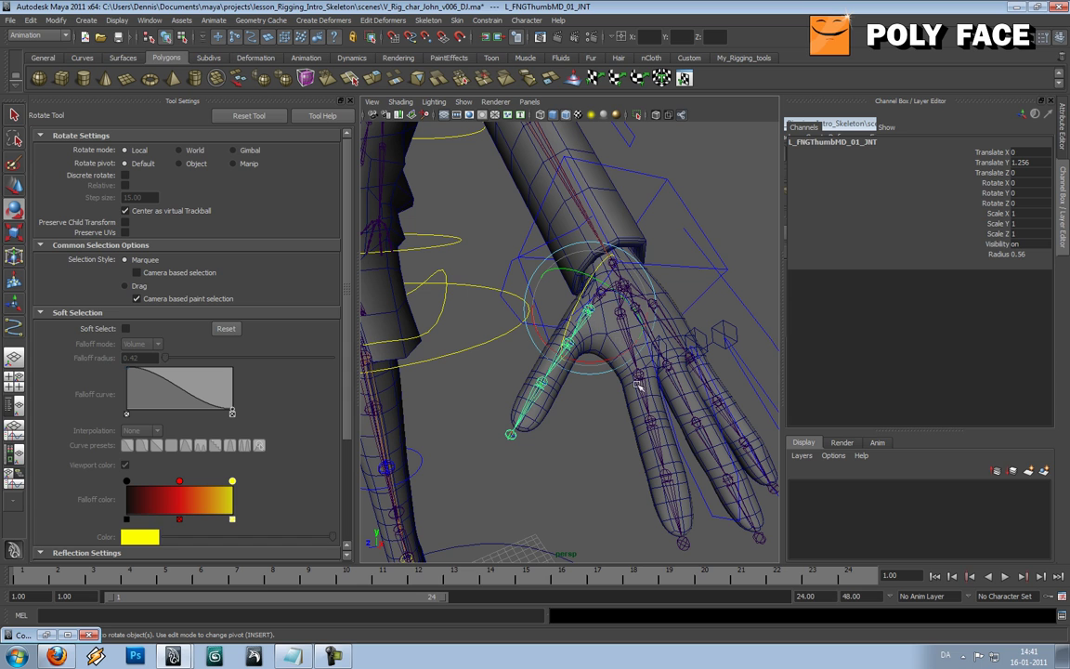
Inspect the translate values of the end joints L_FNGPointEnd_JNT, L_FNGIndexEnd_JNT and L_FNGRingEnd_JNT
{"action": "left_click", "coordinate": [685, 542]}
{"action": "left_click_drag", "start_coordinate": [682, 290], "coordinate": [615, 217], "text": "alt"}
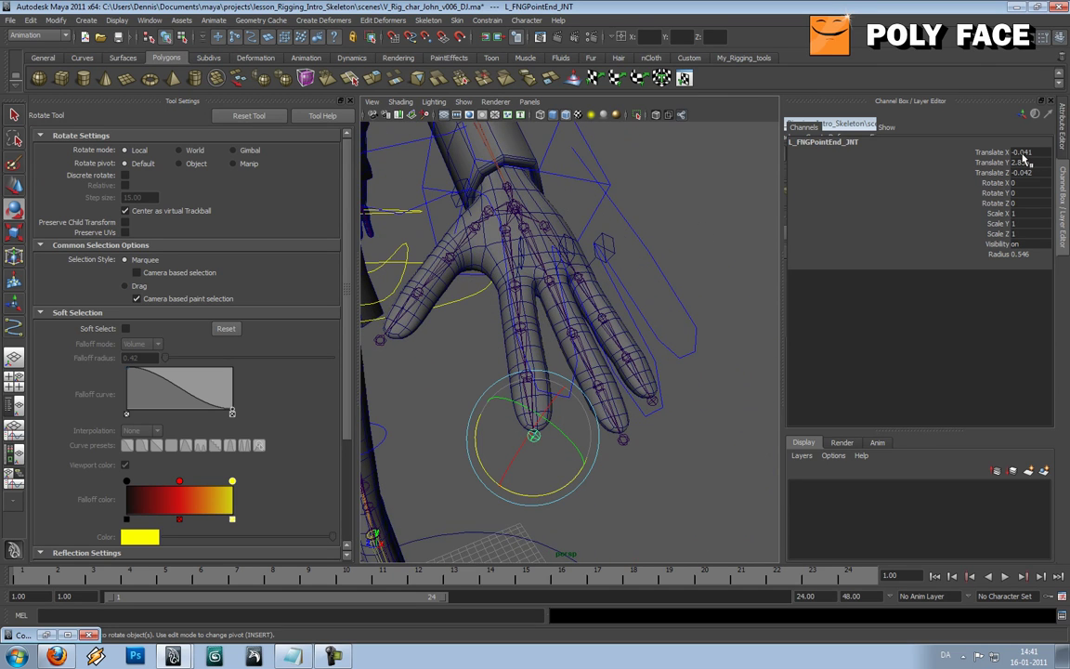
{"action": "left_click", "coordinate": [624, 441]}
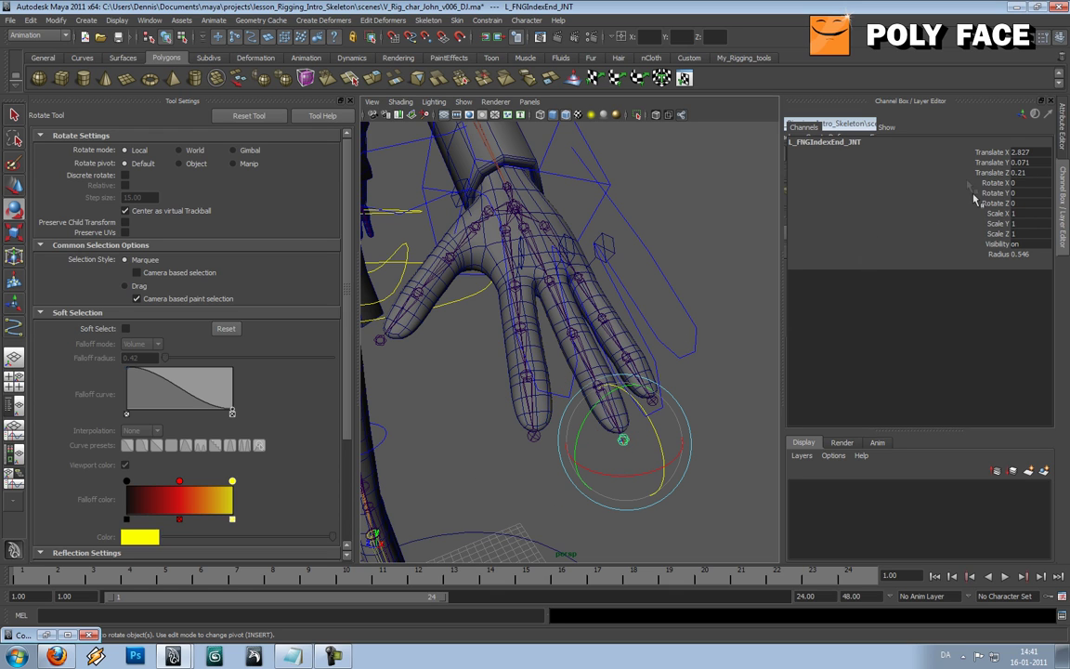
{"action": "left_click_drag", "start_coordinate": [1029, 162], "coordinate": [1032, 176]}
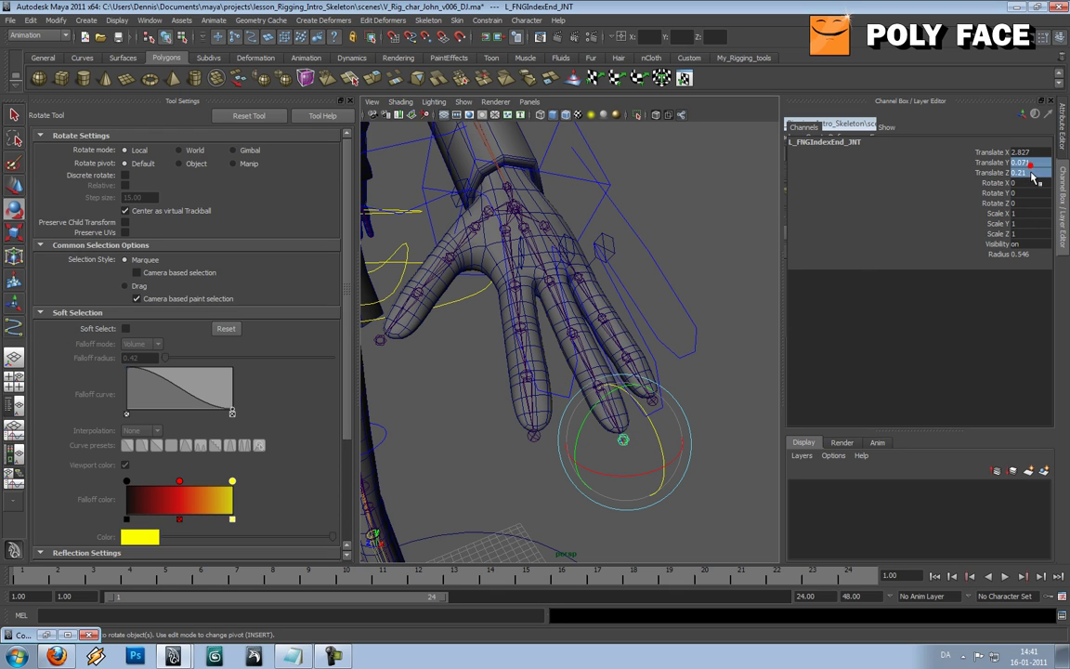
{"action": "left_click", "coordinate": [761, 276]}
{"action": "left_click", "coordinate": [654, 399]}
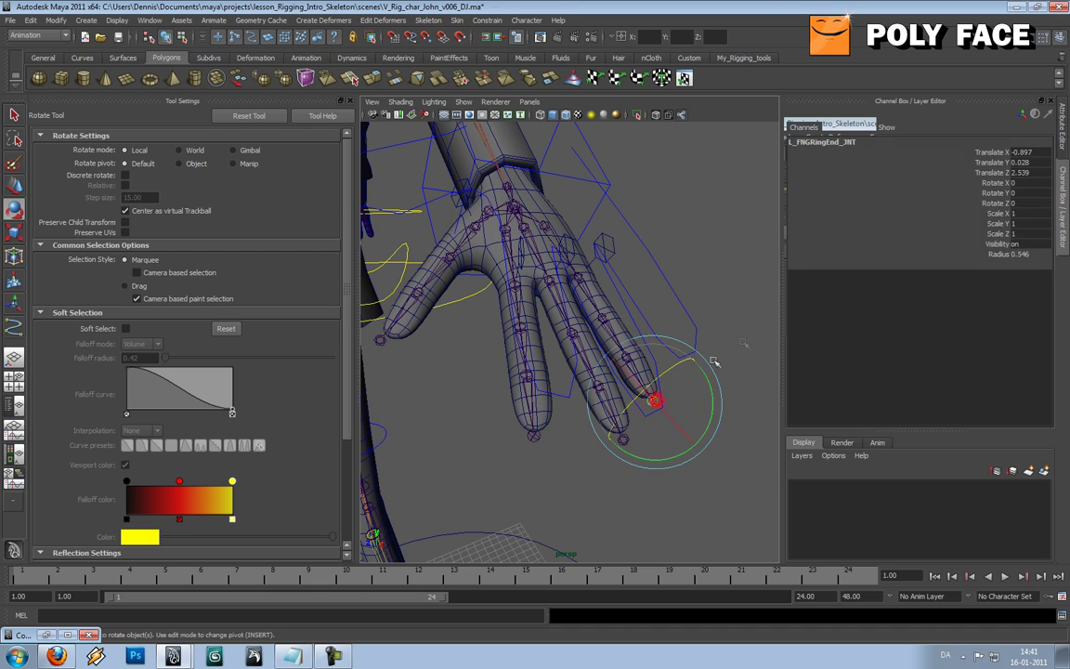
{"action": "left_click", "coordinate": [711, 244]}
Select L_FNGThumbMD_01_JNT, show the Hypershade beside the perspective view and close the Tool Settings
{"action": "left_click_drag", "start_coordinate": [711, 243], "coordinate": [666, 289], "text": "alt"}
{"action": "left_click", "coordinate": [608, 276]}
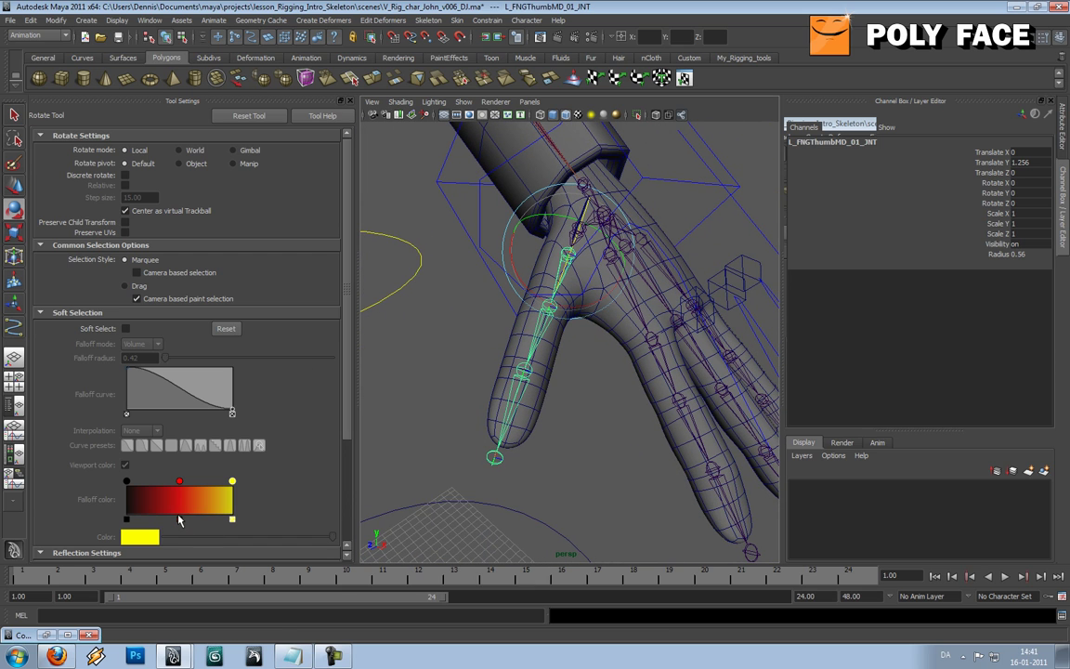
{"action": "left_click", "coordinate": [14, 407]}
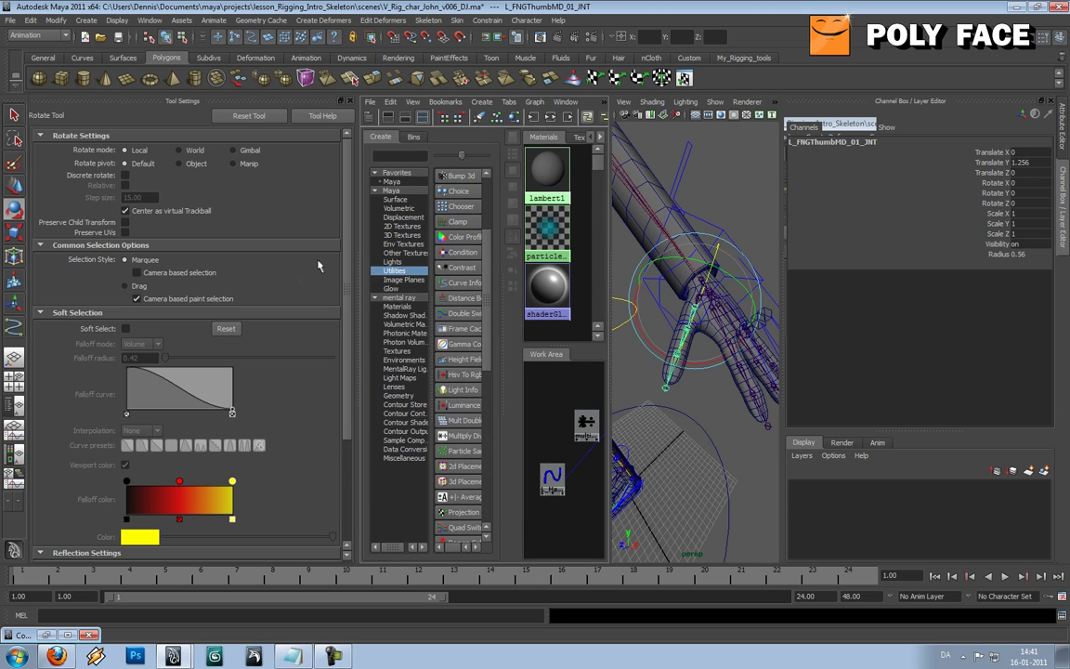
{"action": "left_click", "coordinate": [348, 102]}
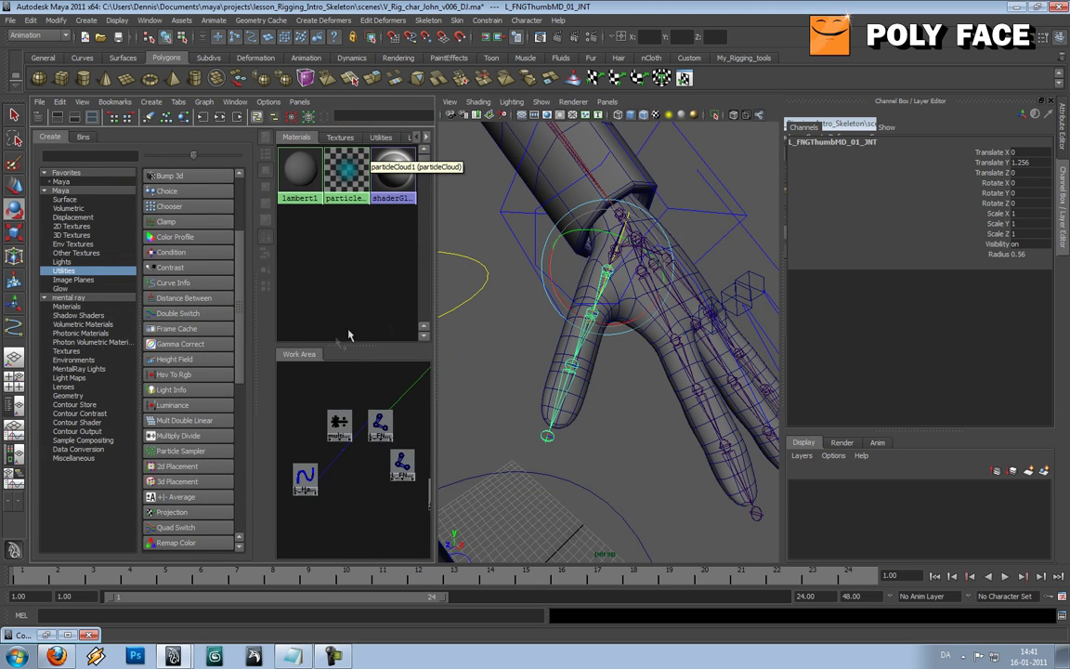
Add the other two bending thumb joints and the thumb control L_Hand_fngT_CTL to the selection and graph them in the Hypershade
{"action": "middle_click_drag", "start_coordinate": [538, 360], "coordinate": [513, 415], "text": "alt"}
{"action": "scroll", "coordinate": [516, 416], "scroll_direction": "up", "scroll_amount": 4}
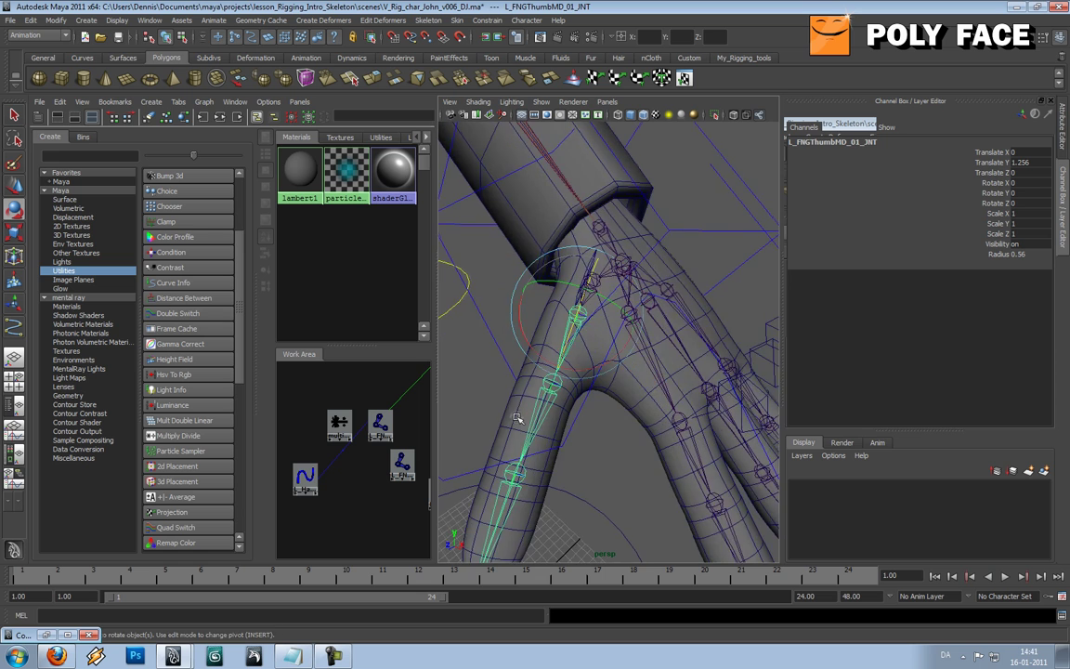
{"action": "left_click_drag", "start_coordinate": [519, 418], "coordinate": [454, 408], "text": "alt"}
{"action": "left_click", "coordinate": [557, 387], "text": "shift"}
{"action": "left_click", "coordinate": [494, 439], "text": "shift"}
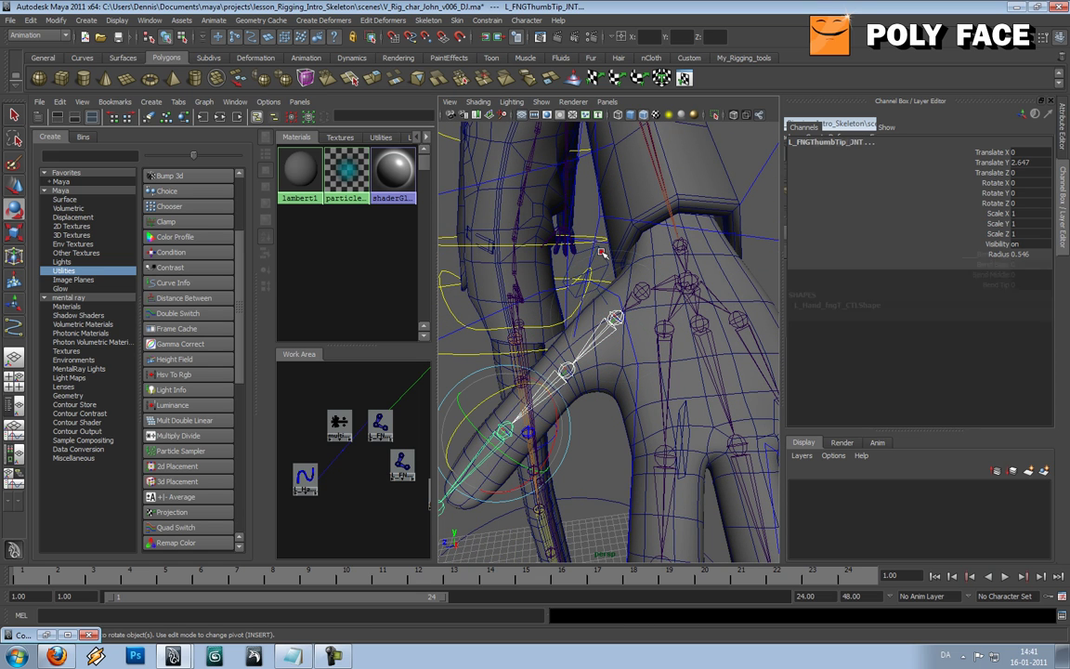
{"action": "left_click", "coordinate": [464, 278]}
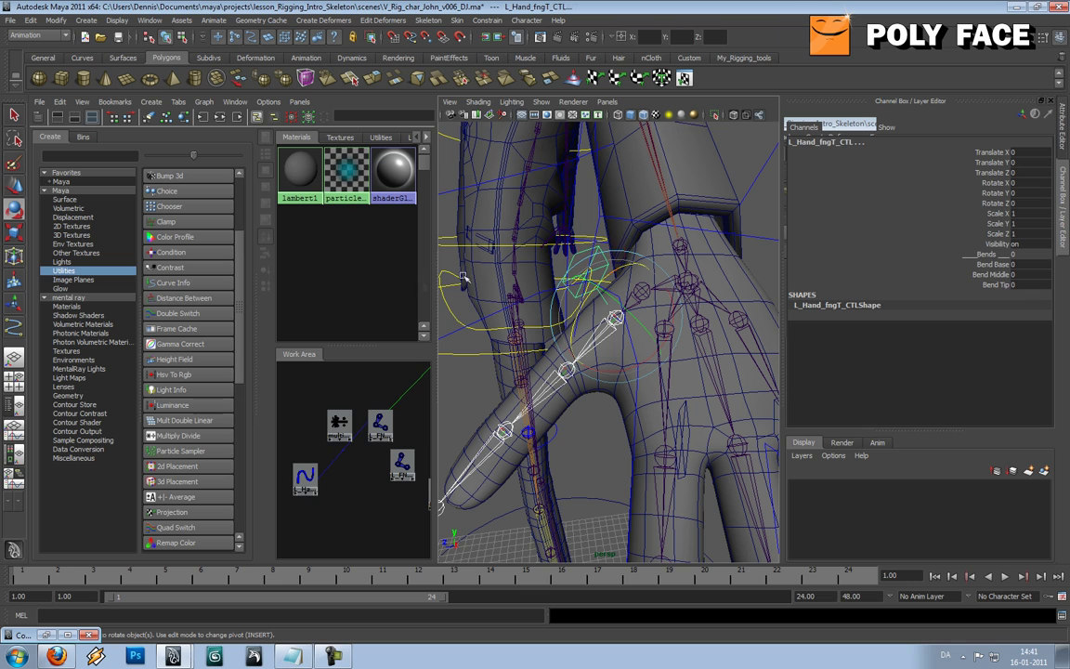
{"action": "left_click", "coordinate": [219, 117]}
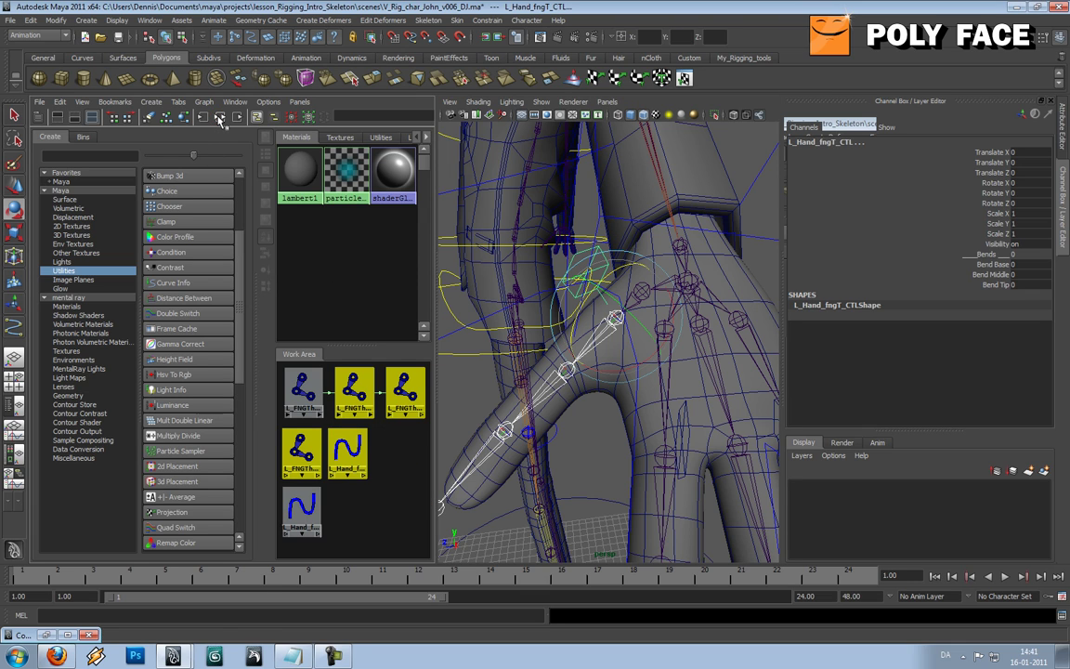
Arrange the graphed nodes with L_Hand_fngT_CTL on the left and the three thumb joints in a diagonal row beside it
{"action": "scroll", "coordinate": [378, 499], "scroll_direction": "down", "scroll_amount": 5}
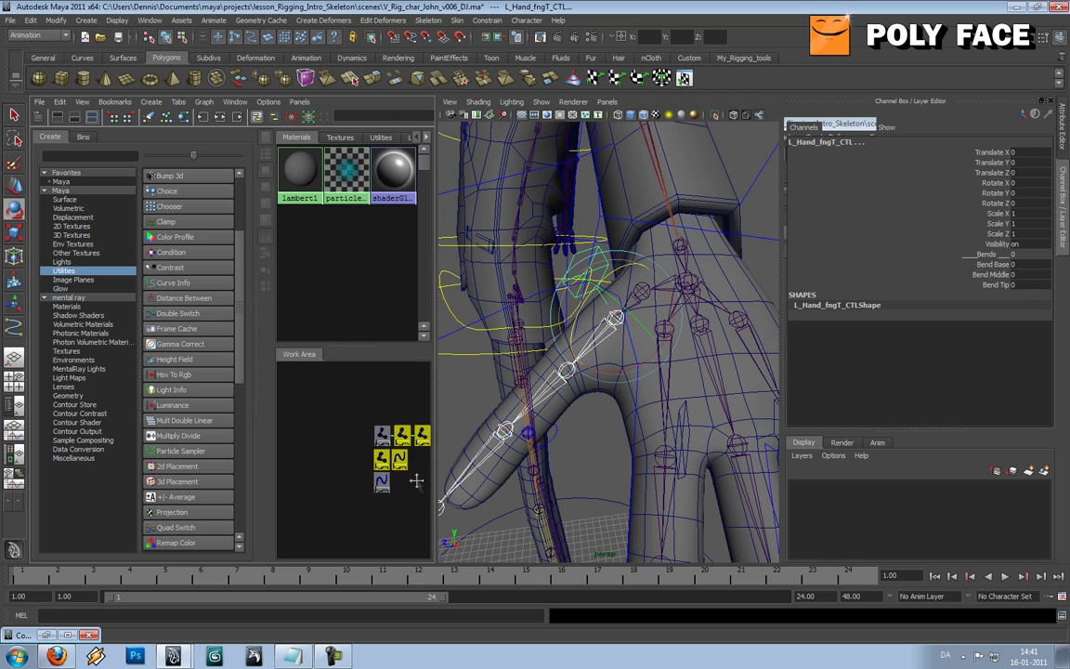
{"action": "left_click_drag", "start_coordinate": [401, 458], "coordinate": [291, 474]}
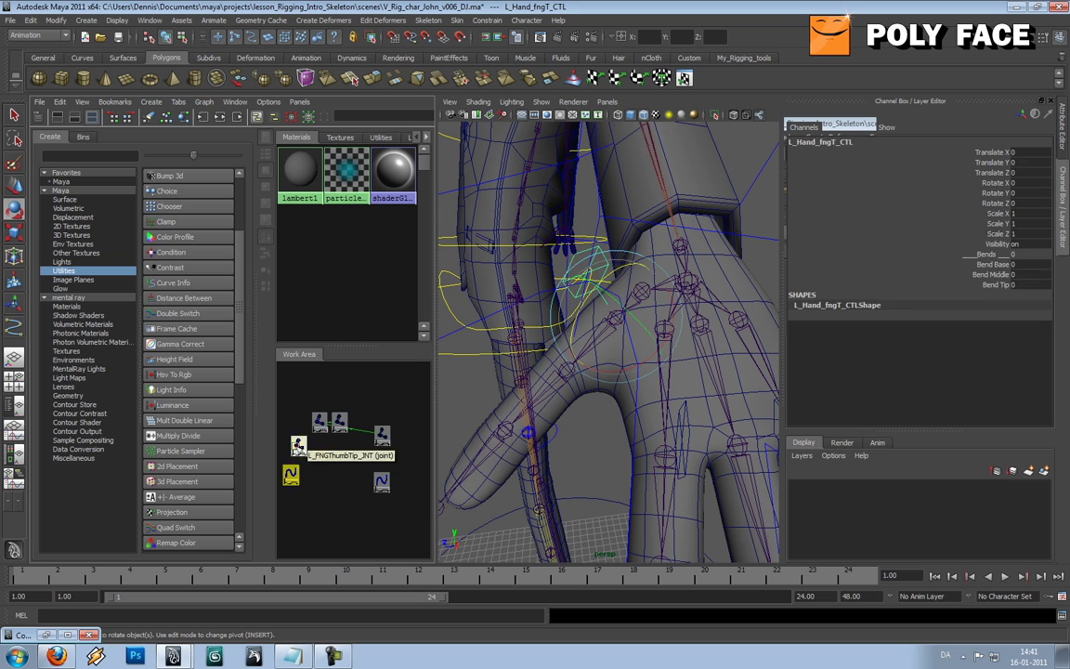
{"action": "left_click", "coordinate": [298, 446]}
{"action": "left_click", "coordinate": [339, 419]}
{"action": "left_click_drag", "start_coordinate": [319, 421], "coordinate": [339, 517]}
{"action": "left_click_drag", "start_coordinate": [299, 445], "coordinate": [354, 539]}
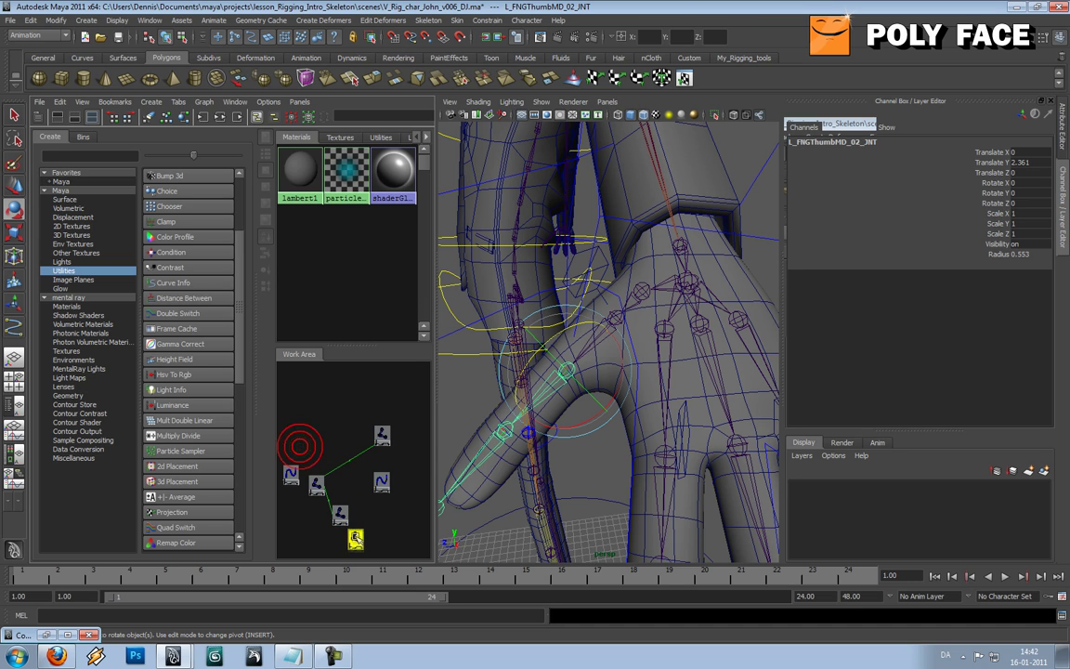
{"action": "middle_click_drag", "start_coordinate": [333, 436], "coordinate": [360, 422], "text": "alt"}
{"action": "left_click_drag", "start_coordinate": [316, 459], "coordinate": [302, 465]}
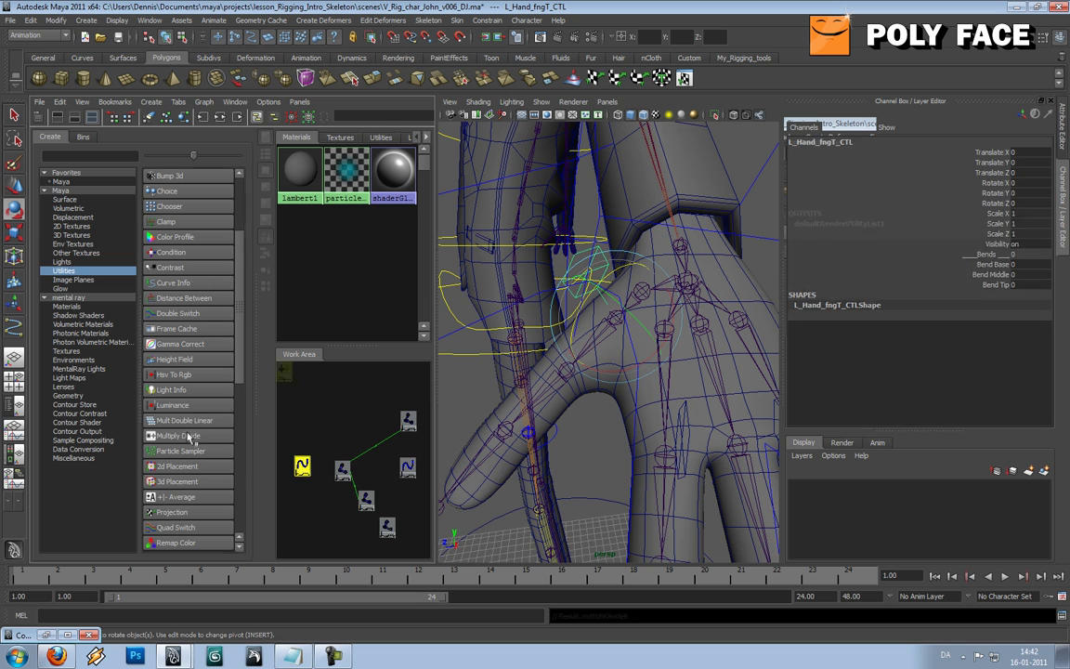
Create a Multiply Divide node, place it between the thumb control and the first thumb joint, and select the control
{"action": "left_click", "coordinate": [185, 436]}
{"action": "left_click_drag", "start_coordinate": [283, 371], "coordinate": [320, 469]}
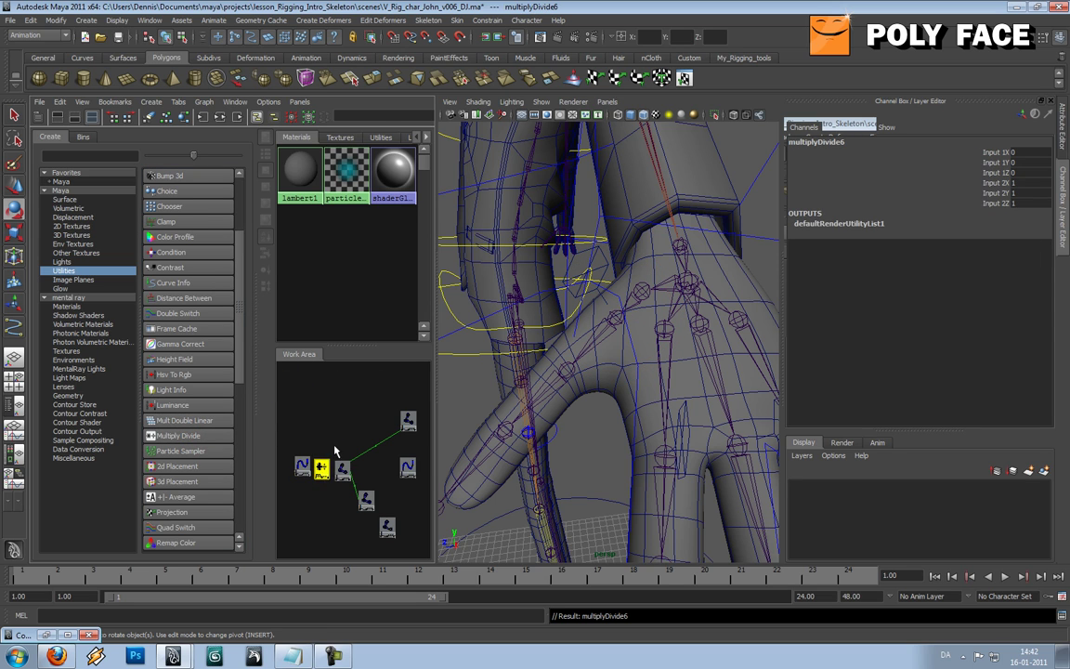
{"action": "middle_click_drag", "start_coordinate": [334, 451], "coordinate": [368, 405], "text": "alt"}
{"action": "right_click_drag", "start_coordinate": [368, 405], "coordinate": [397, 405], "text": "alt"}
{"action": "left_click_drag", "start_coordinate": [294, 397], "coordinate": [322, 424]}
{"action": "left_click", "coordinate": [328, 393]}
{"action": "left_click", "coordinate": [298, 420]}
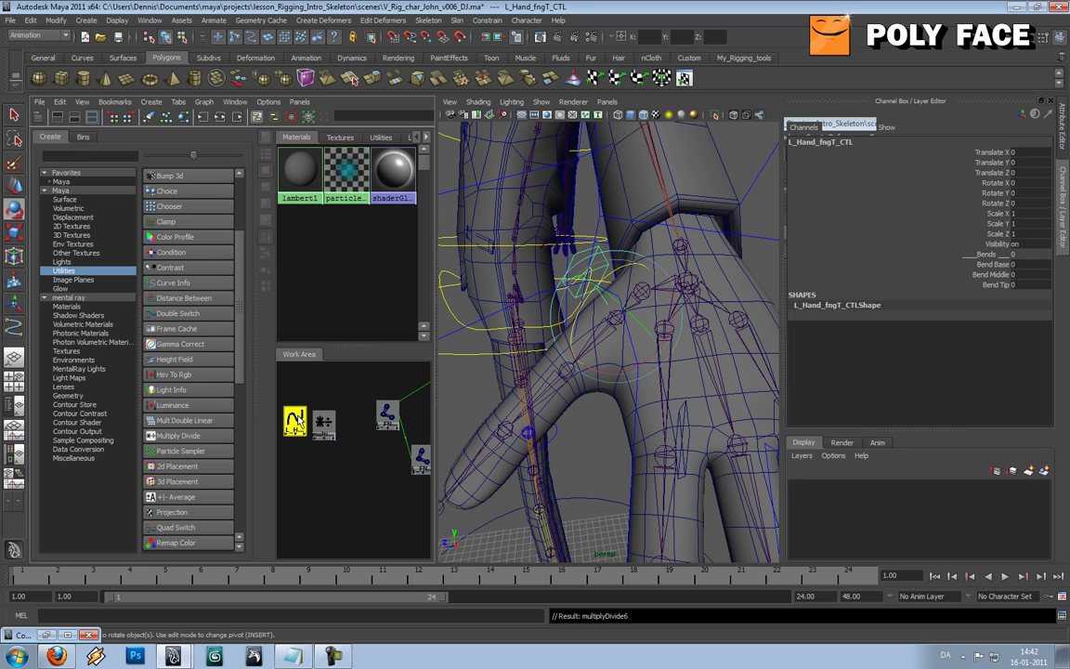
Test-rotate the thumb control L_Hand_fngT_CTL and undo the rotation
{"action": "left_click_drag", "start_coordinate": [582, 300], "coordinate": [577, 325]}
{"action": "key", "text": "ctrl+z"}
{"action": "key", "text": "ctrl+z"}
Connect the thumb control's rotateZ to input1Z of the new multiply-divide node and close the Connection Editor
{"action": "middle_click_drag", "start_coordinate": [294, 415], "coordinate": [325, 423]}
{"action": "left_click", "coordinate": [358, 482]}
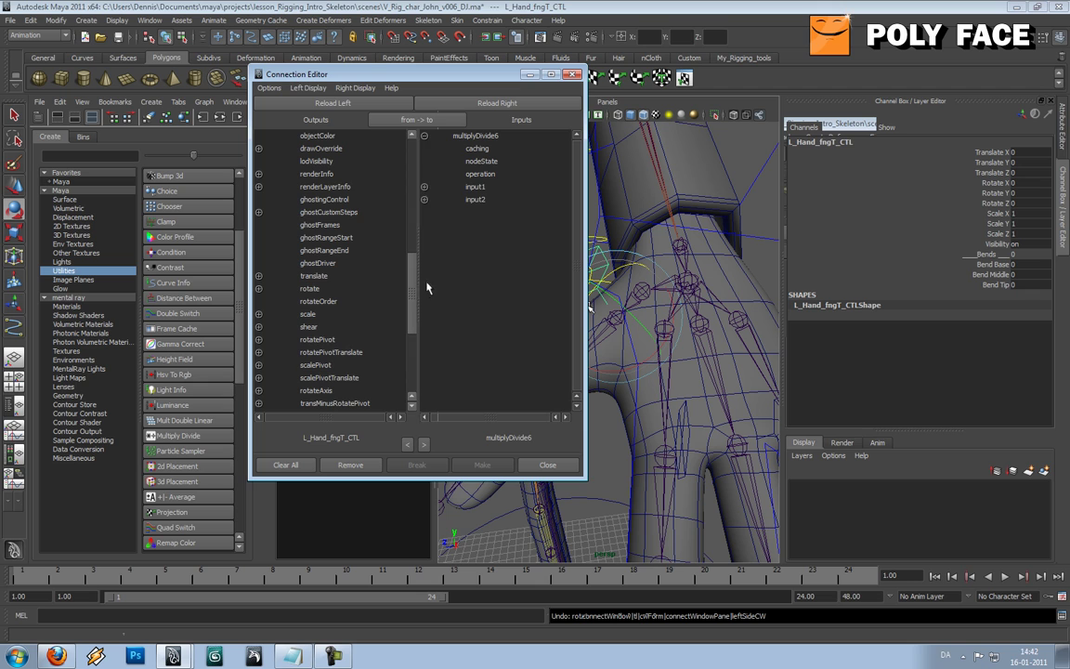
{"action": "left_click_drag", "start_coordinate": [411, 278], "coordinate": [398, 305]}
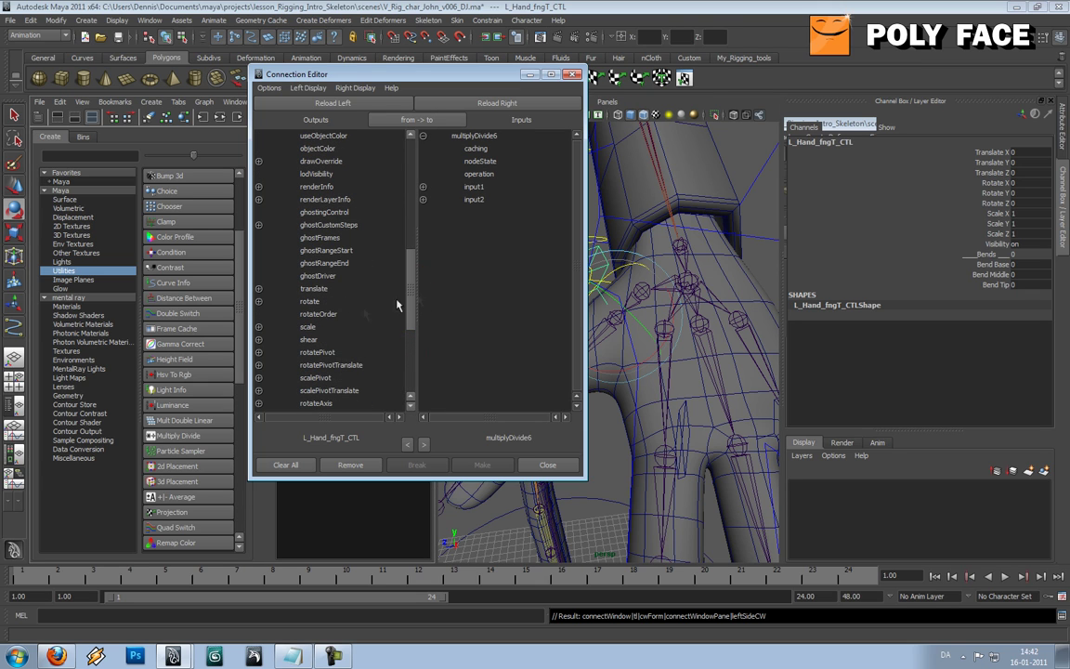
{"action": "left_click", "coordinate": [259, 302]}
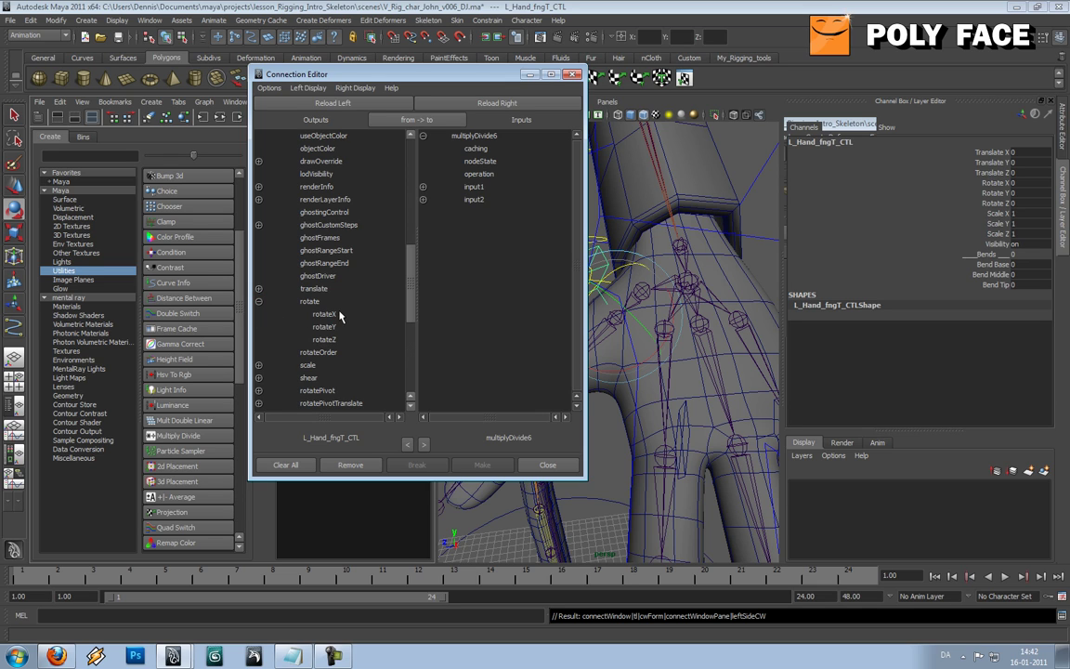
{"action": "left_click", "coordinate": [323, 339]}
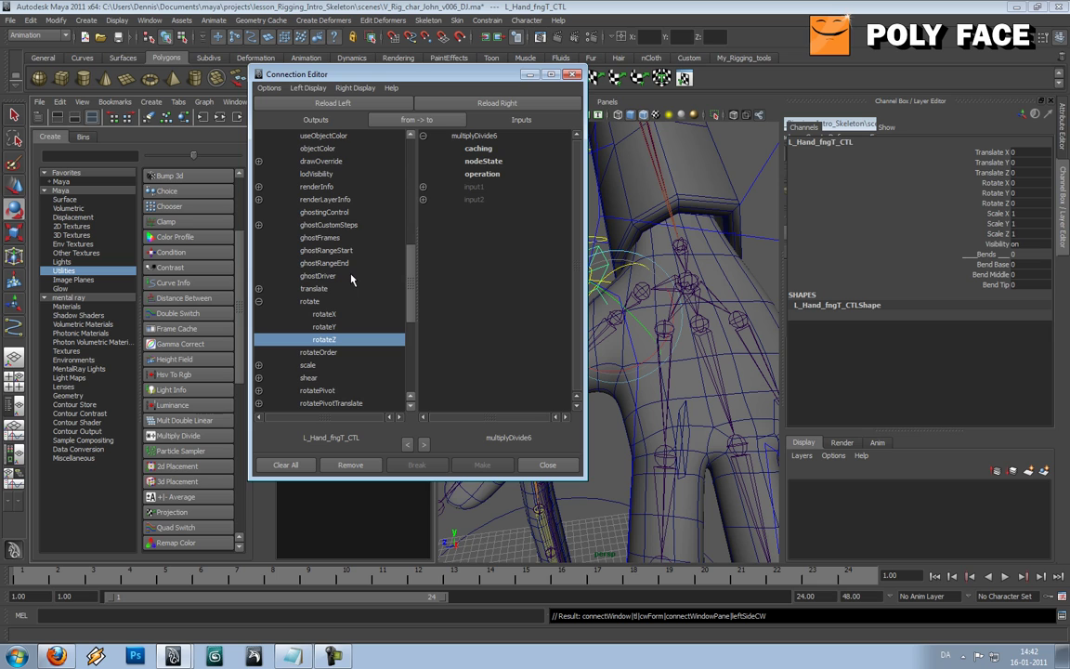
{"action": "left_click", "coordinate": [422, 186]}
{"action": "left_click", "coordinate": [490, 227]}
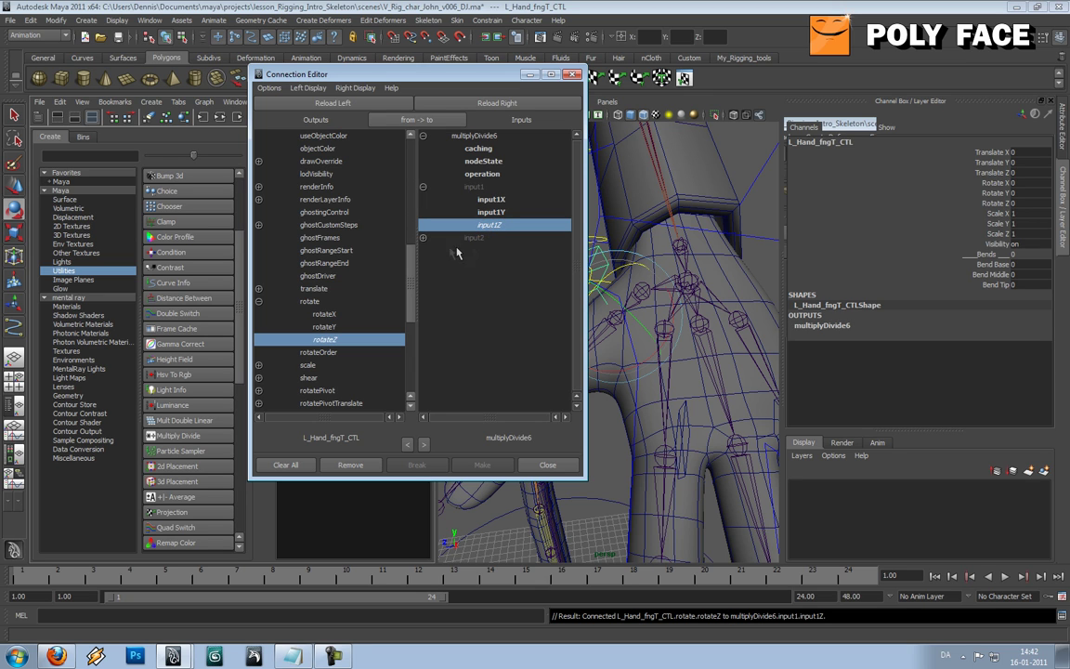
{"action": "left_click", "coordinate": [572, 74]}
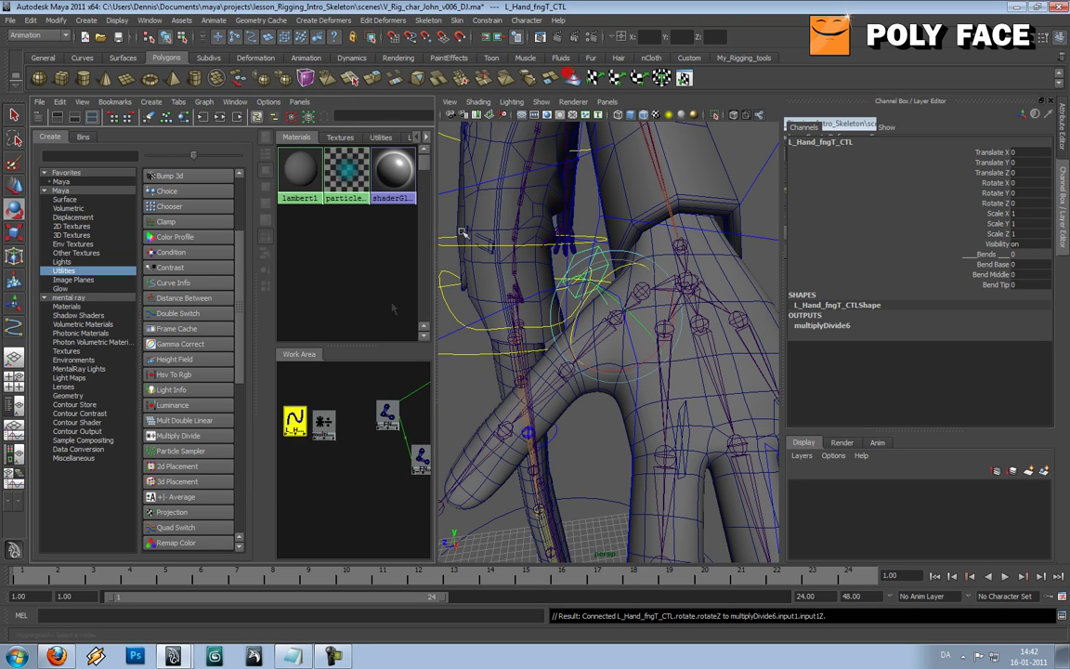
Create a +/- Average node and place it between the multiply-divide node and the first thumb joint
{"action": "left_click", "coordinate": [323, 423]}
{"action": "middle_click_drag", "start_coordinate": [338, 436], "coordinate": [314, 453], "text": "alt"}
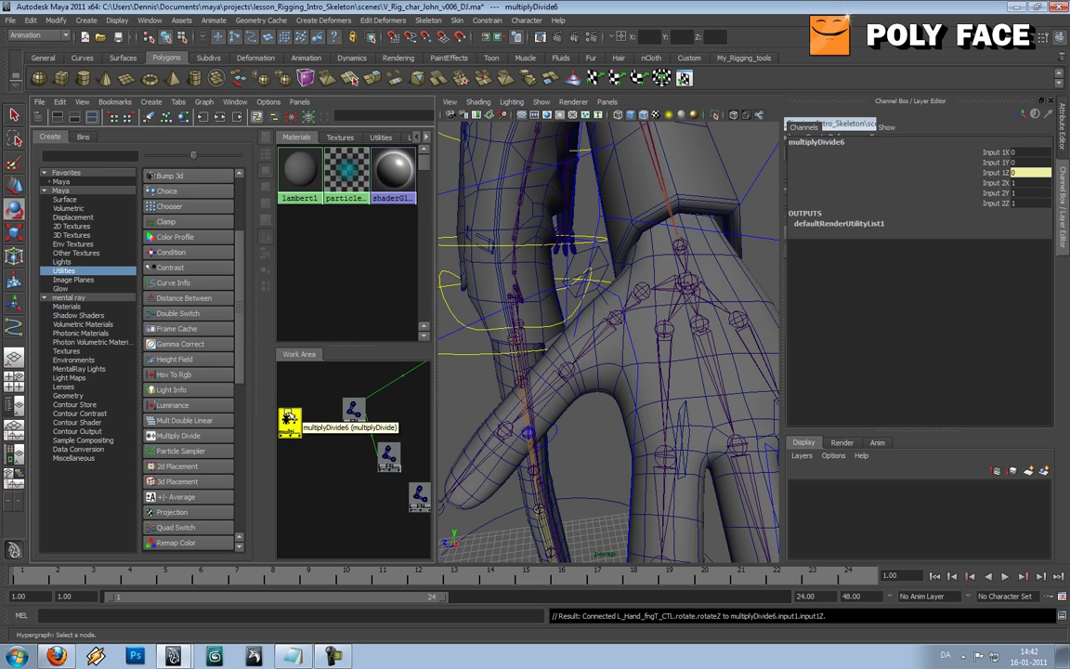
{"action": "mouse_move", "coordinate": [241, 372]}
{"action": "left_mouse_down"}
{"action": "mouse_move", "coordinate": [241, 383]}
{"action": "mouse_move", "coordinate": [322, 423]}
{"action": "left_mouse_up"}
{"action": "left_click", "coordinate": [170, 466]}
{"action": "middle_click_drag", "start_coordinate": [353, 454], "coordinate": [394, 454], "text": "alt"}
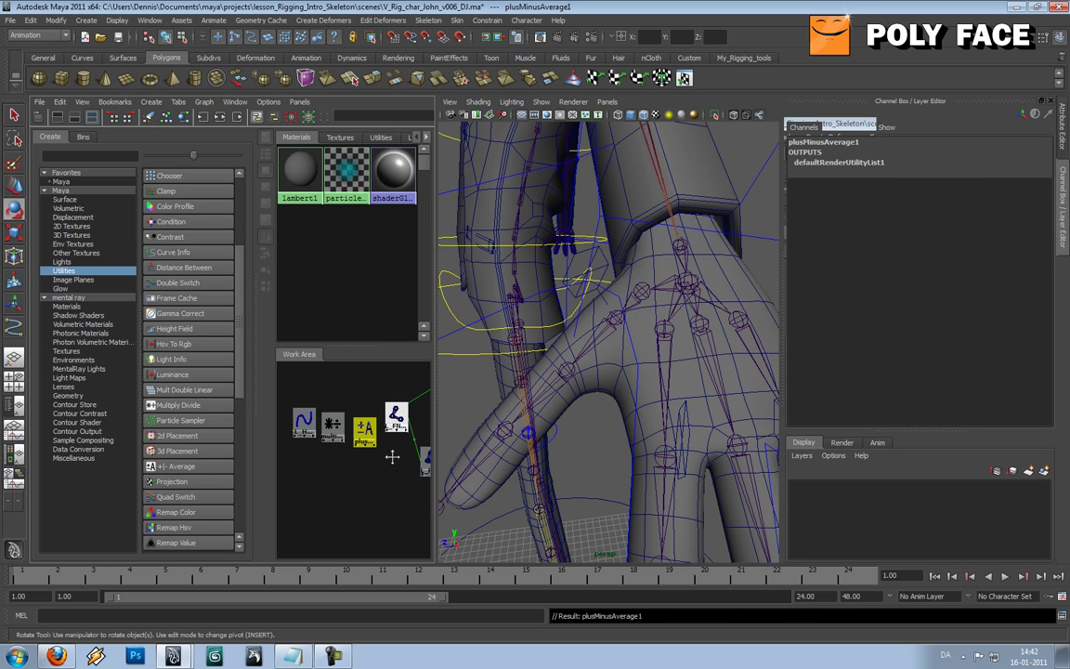
Review the Bend Base, Bend Middle and Bend Tip attributes of L_Hand_fngT_CTL and the channels of L_FNGThumbMD_01_JNT
{"action": "left_click", "coordinate": [603, 260]}
{"action": "left_click_drag", "start_coordinate": [992, 266], "coordinate": [994, 285]}
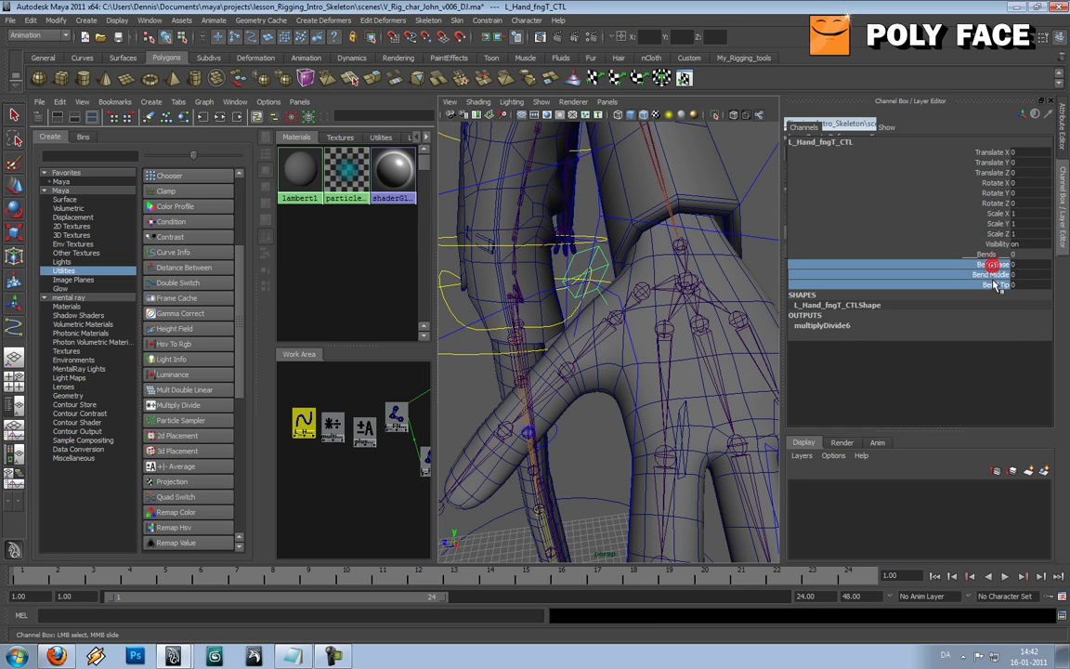
{"action": "left_click", "coordinate": [992, 265]}
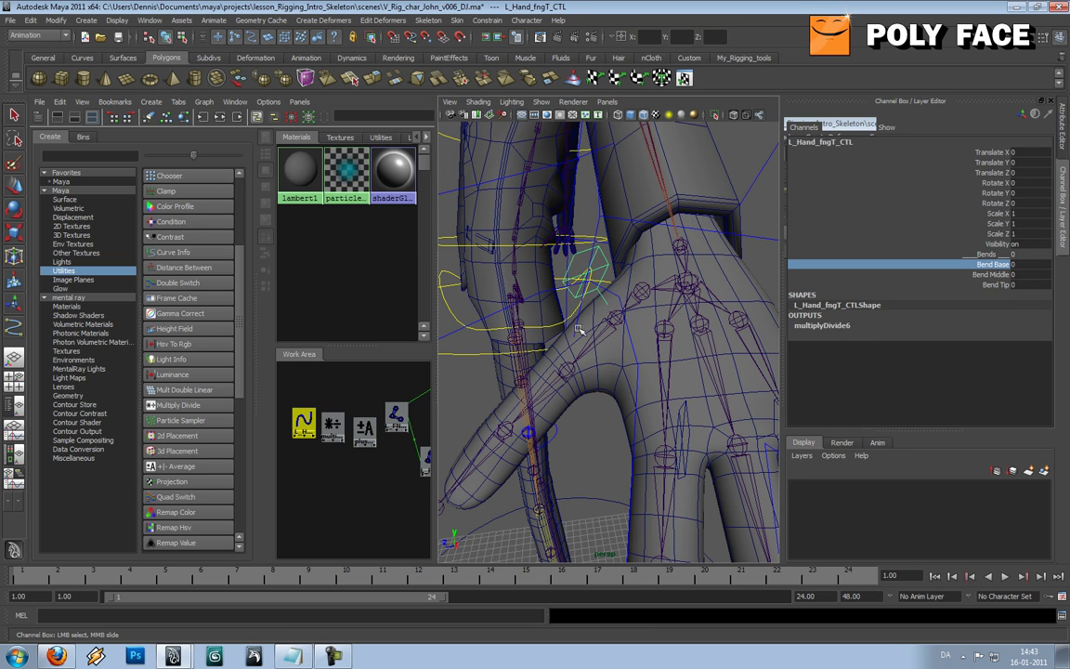
{"action": "left_click", "coordinate": [614, 323]}
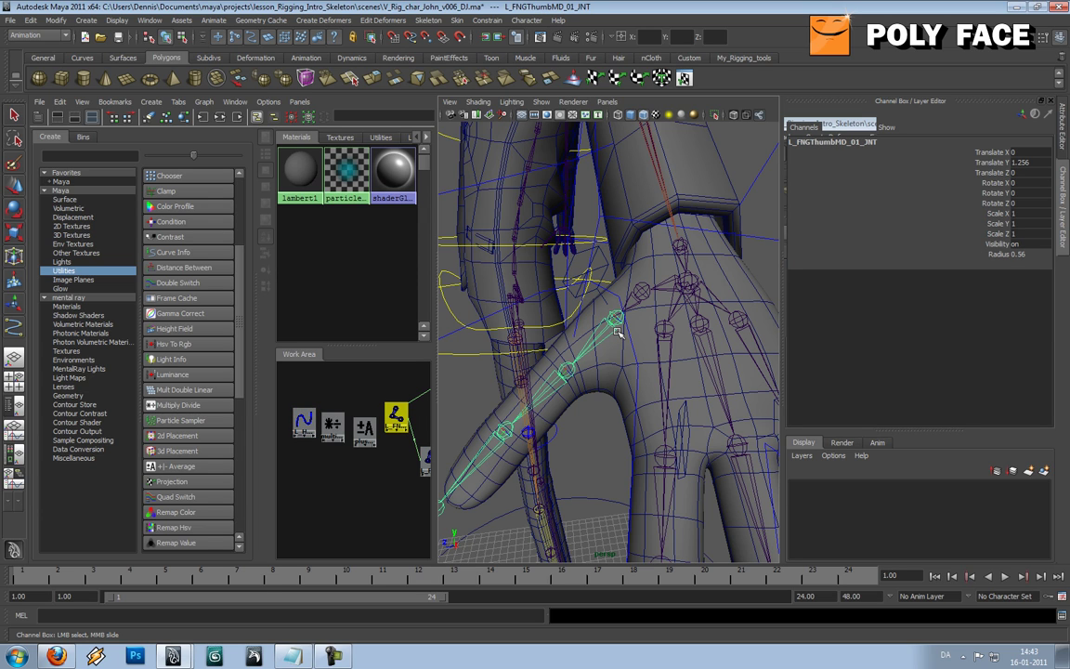
Show the plus-minus-average node's attributes and add an Input 2D item
{"action": "left_click", "coordinate": [367, 429]}
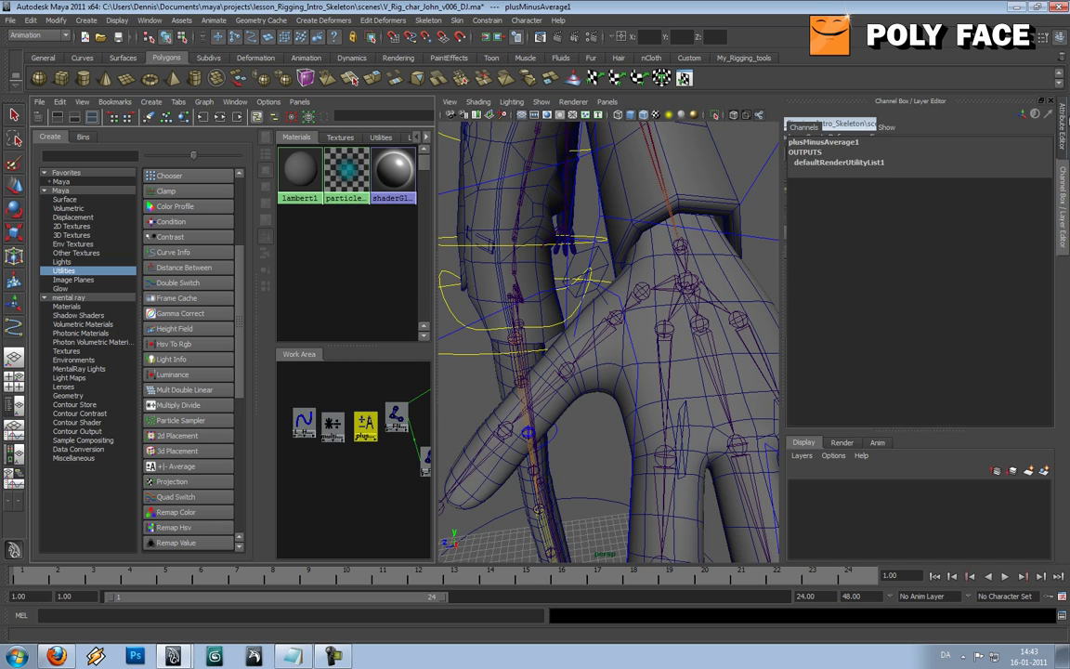
{"action": "left_click", "coordinate": [1062, 124]}
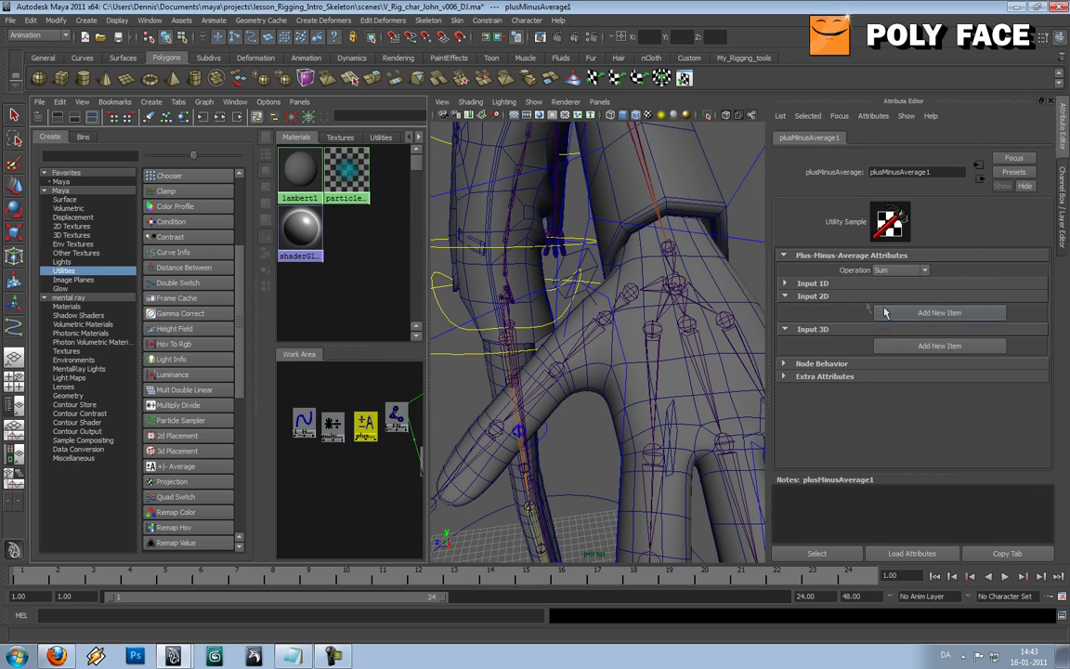
{"action": "left_click", "coordinate": [960, 314]}
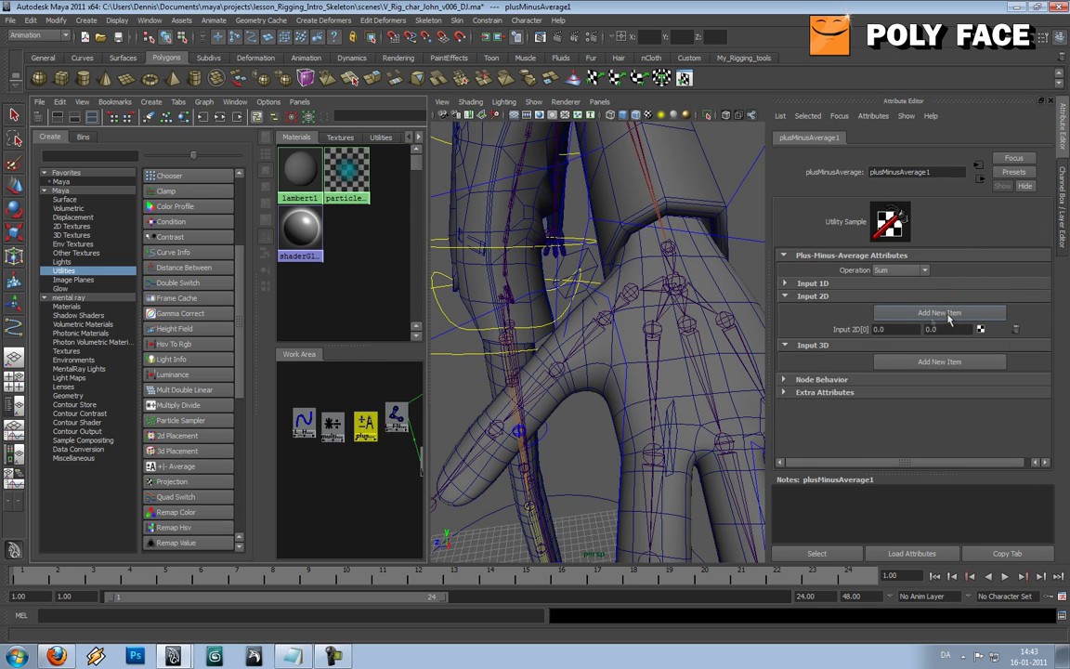
Load the multiply-divide and plus-minus-average nodes into the Connection Editor and choose outputZ as the source attribute
{"action": "left_click", "coordinate": [334, 423]}
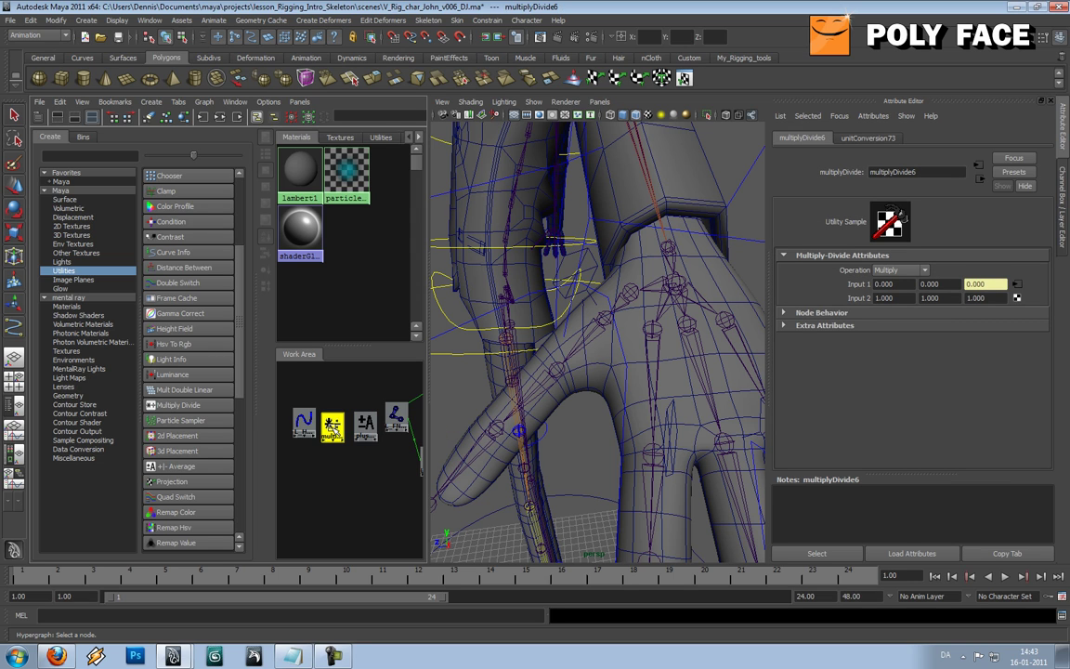
{"action": "middle_click_drag", "start_coordinate": [334, 423], "coordinate": [364, 425]}
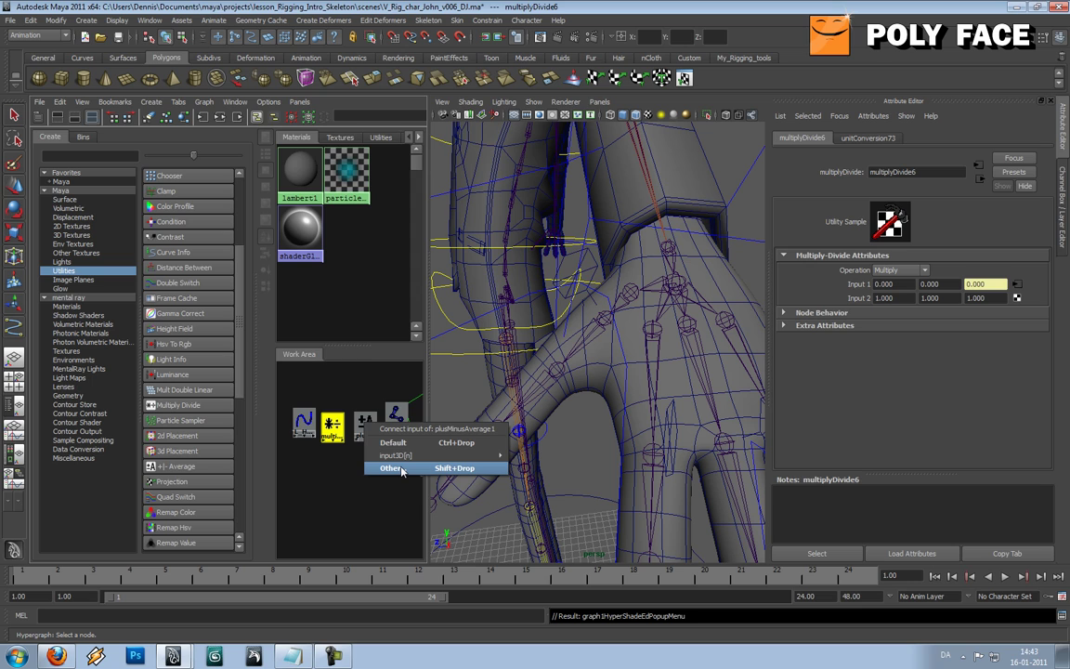
{"action": "left_click", "coordinate": [390, 469]}
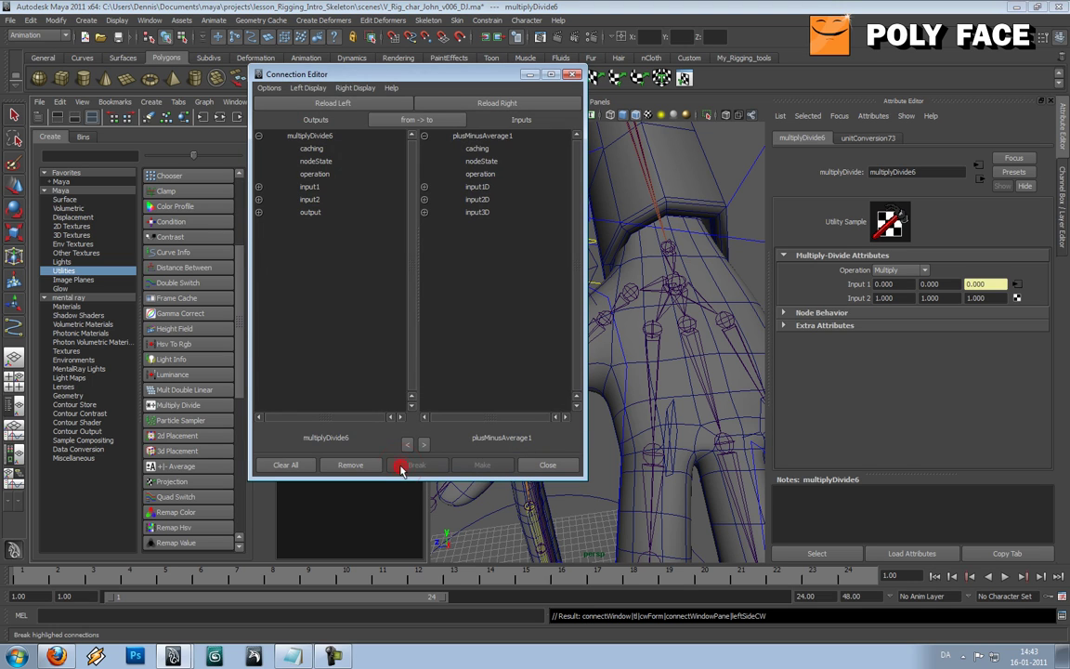
{"action": "left_click", "coordinate": [259, 188]}
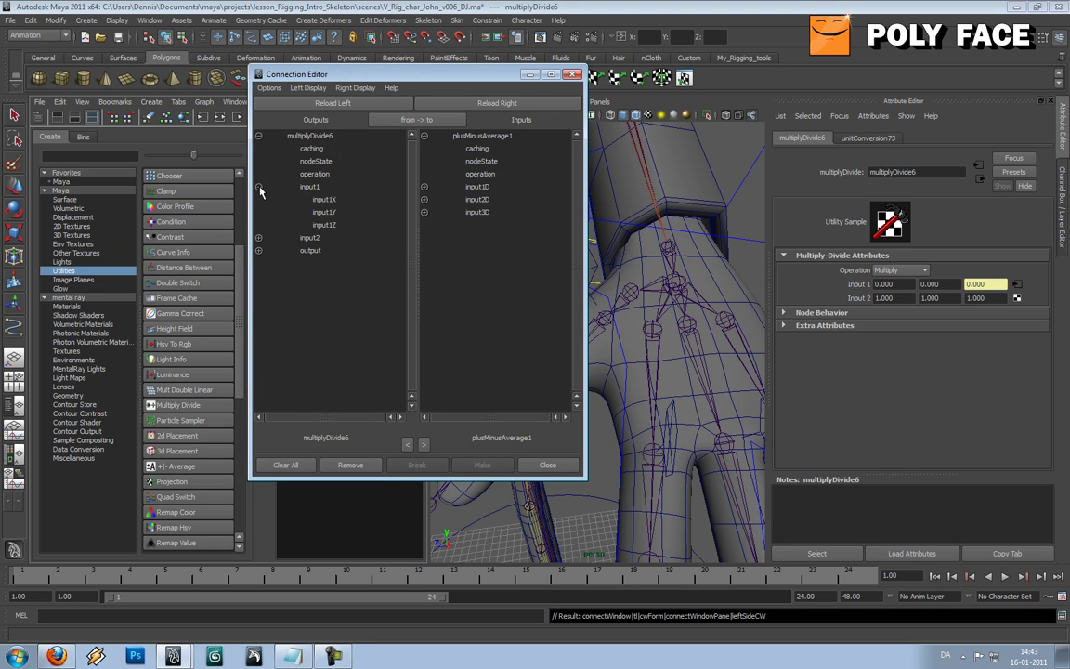
{"action": "left_click", "coordinate": [259, 188]}
{"action": "left_click", "coordinate": [259, 212]}
{"action": "left_click", "coordinate": [326, 249]}
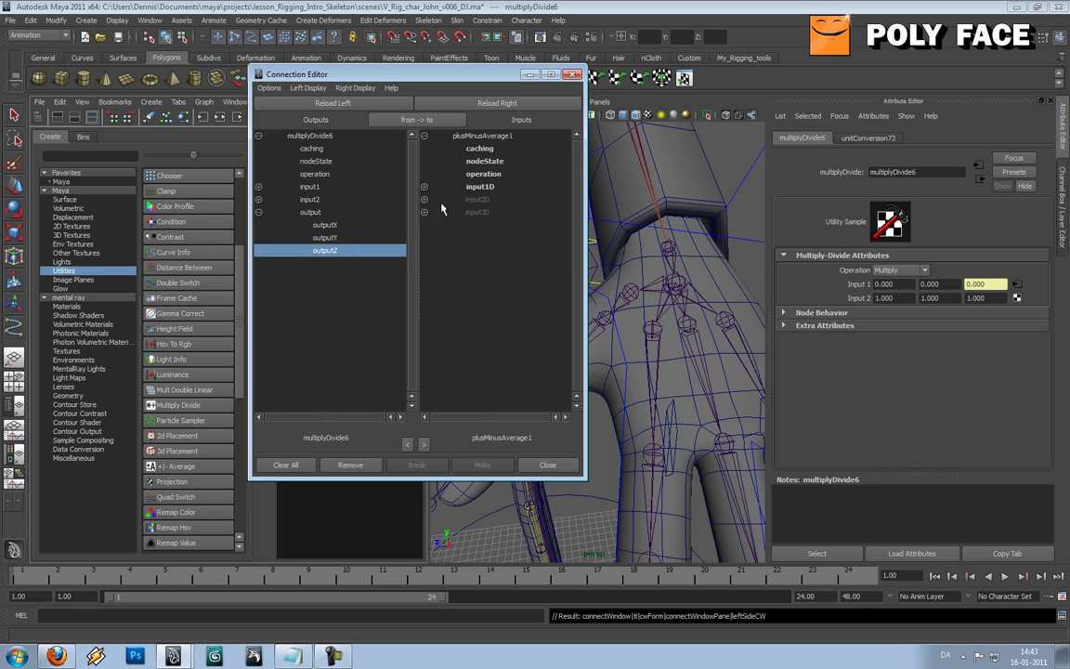
Examine the plus-minus-average node's input2D and input3D entries in the widened Connection Editor
{"action": "left_click", "coordinate": [425, 199]}
{"action": "left_click", "coordinate": [424, 212]}
{"action": "left_click_drag", "start_coordinate": [586, 262], "coordinate": [638, 264]}
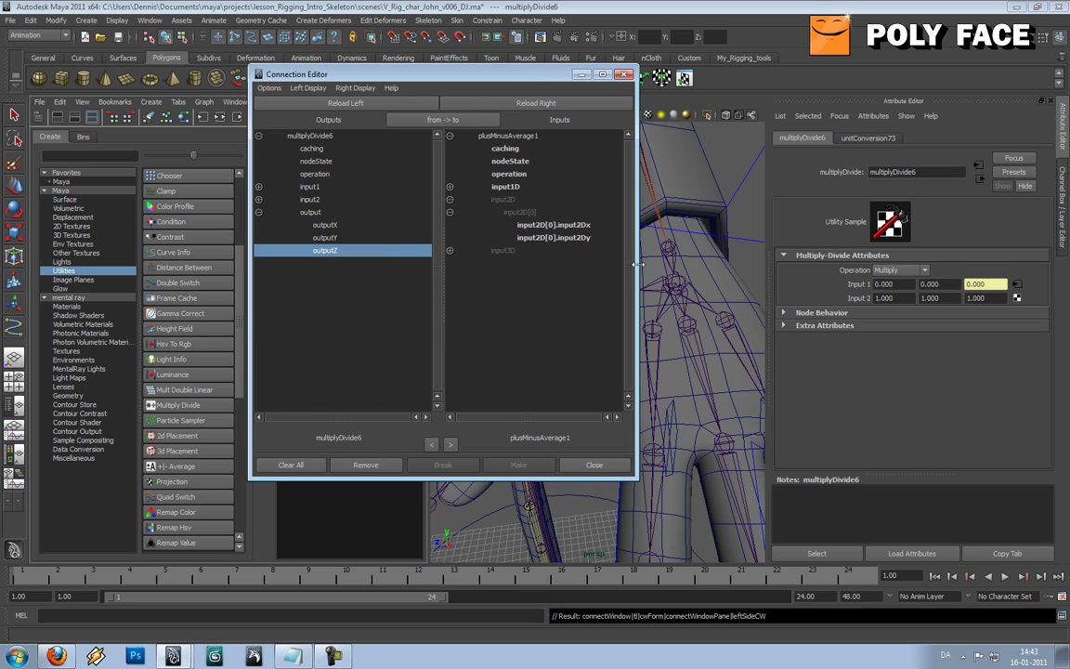
{"action": "left_click", "coordinate": [449, 254]}
{"action": "left_click_drag", "start_coordinate": [490, 73], "coordinate": [768, 107]}
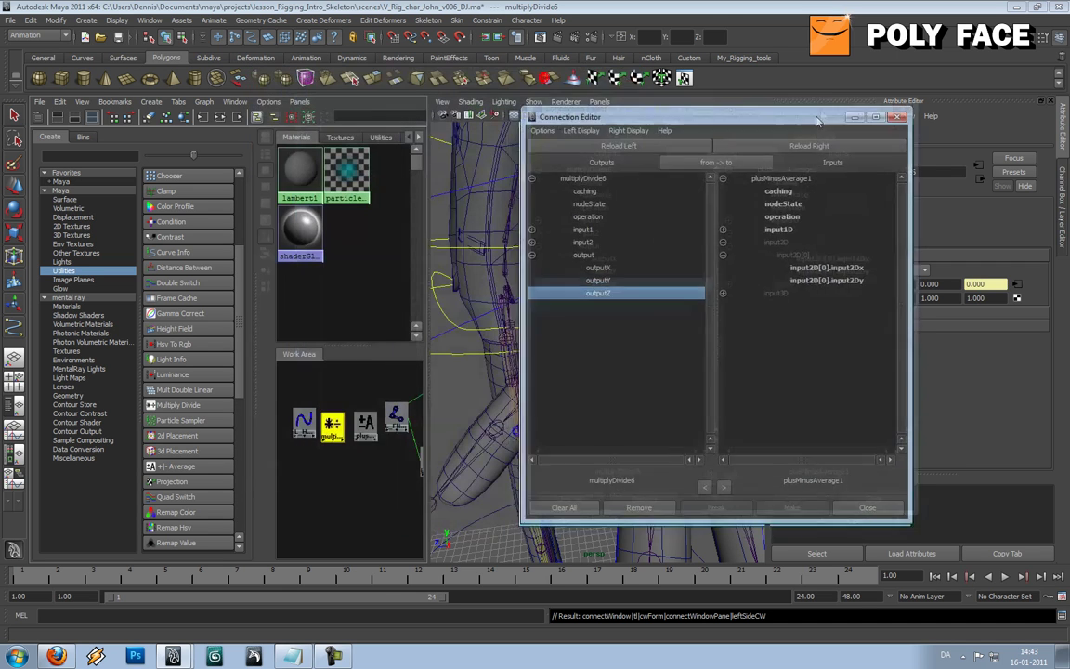
Add an Input 3D item to the plus-minus-average node and remove its Input 2D item
{"action": "left_click", "coordinate": [365, 424]}
{"action": "left_click_drag", "start_coordinate": [613, 108], "coordinate": [455, 105]}
{"action": "left_click", "coordinate": [929, 361]}
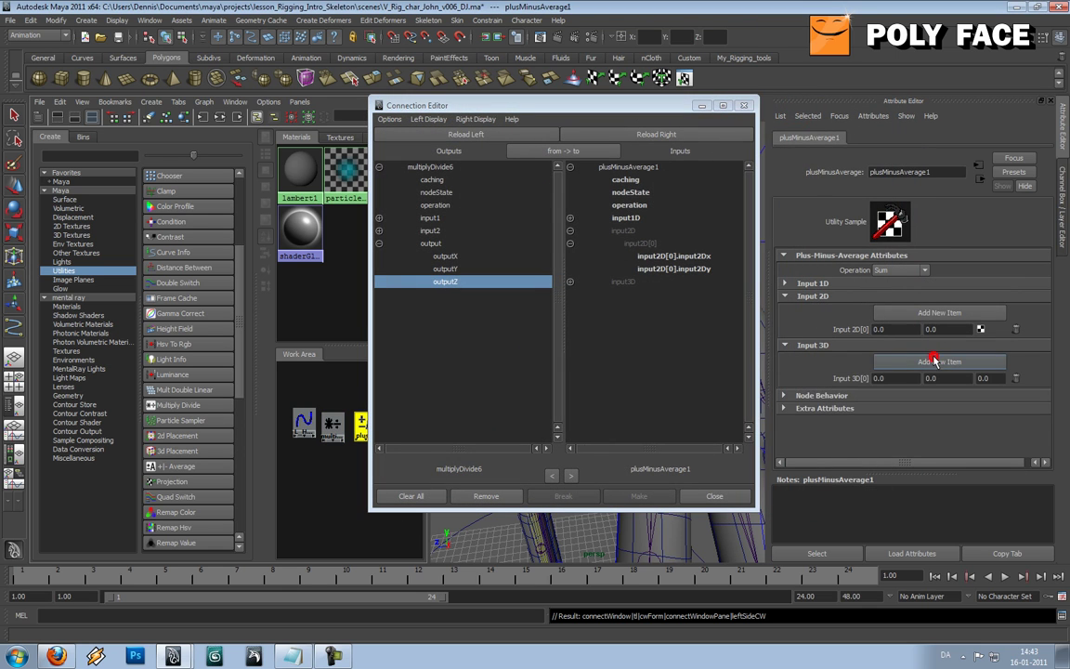
{"action": "left_click", "coordinate": [1015, 330]}
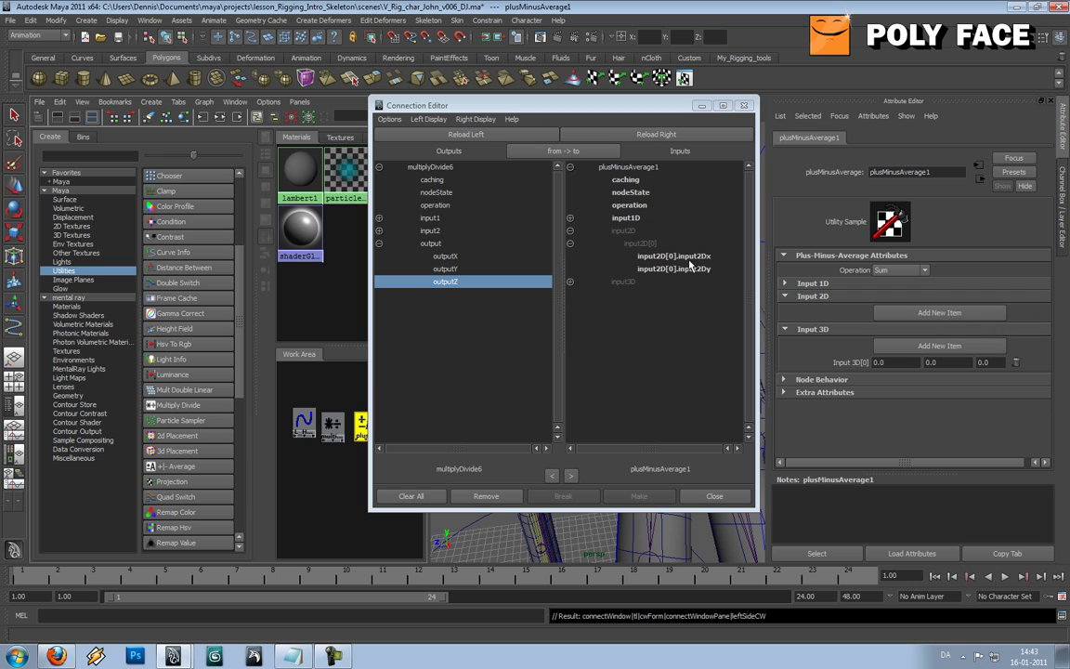
Connect the multiply-divide node's outputZ to input3D[0].input3Dz of the plus-minus-average node
{"action": "left_click", "coordinate": [571, 281]}
{"action": "left_click", "coordinate": [570, 255]}
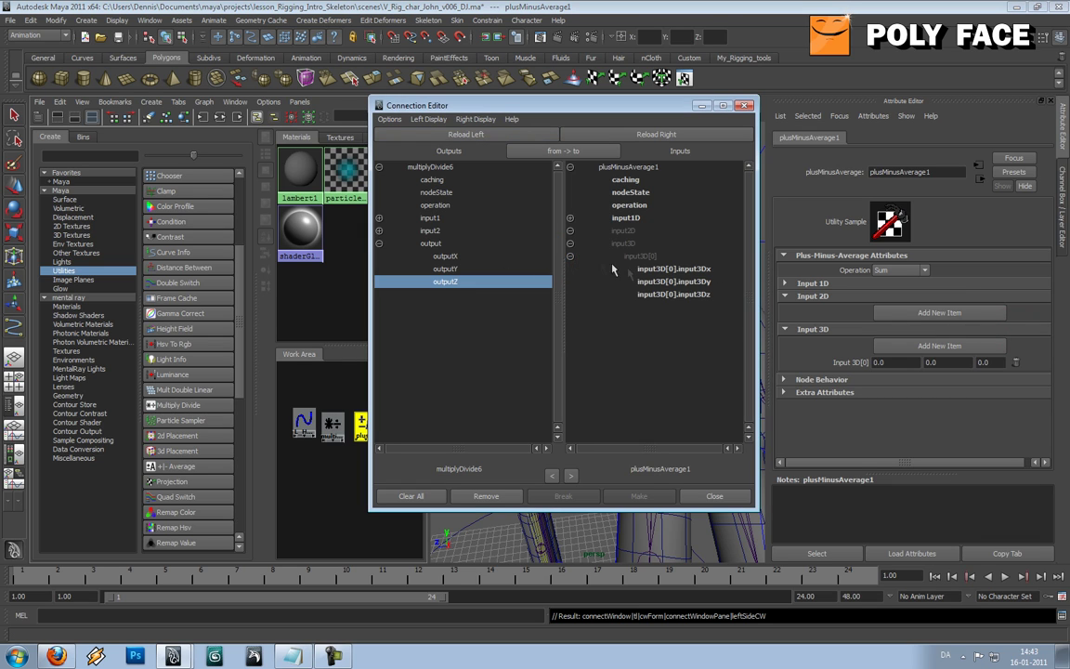
{"action": "left_click", "coordinate": [653, 295]}
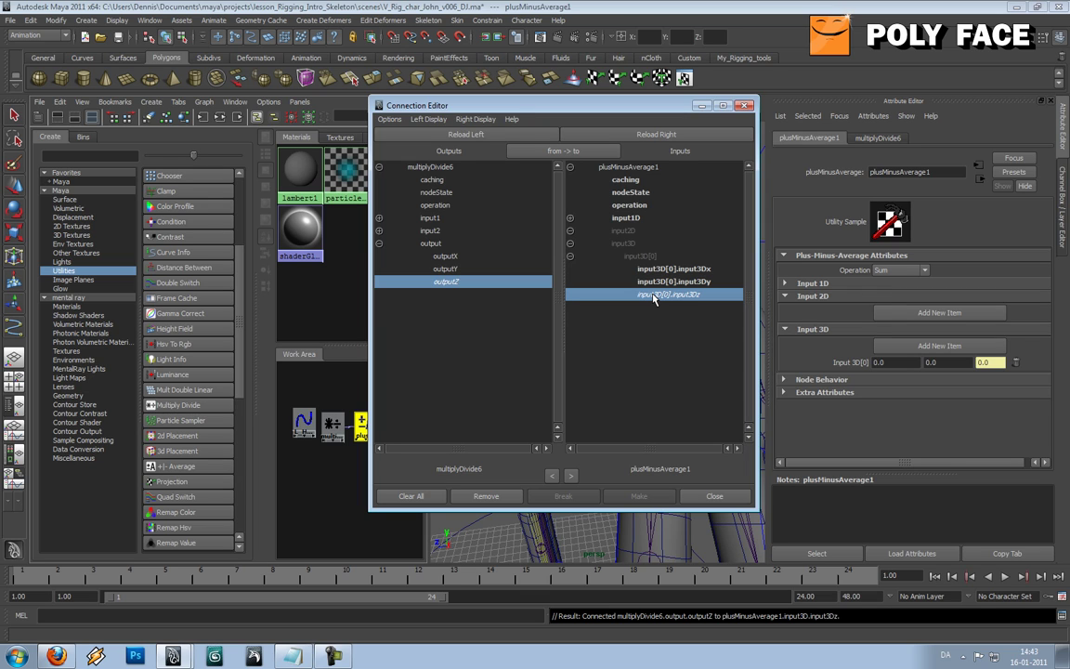
Add a second Input 3D item to plusMinusAverage1, and load L_Hand_fngT_CTL and that node into the Connection Editor
{"action": "left_click", "coordinate": [901, 347]}
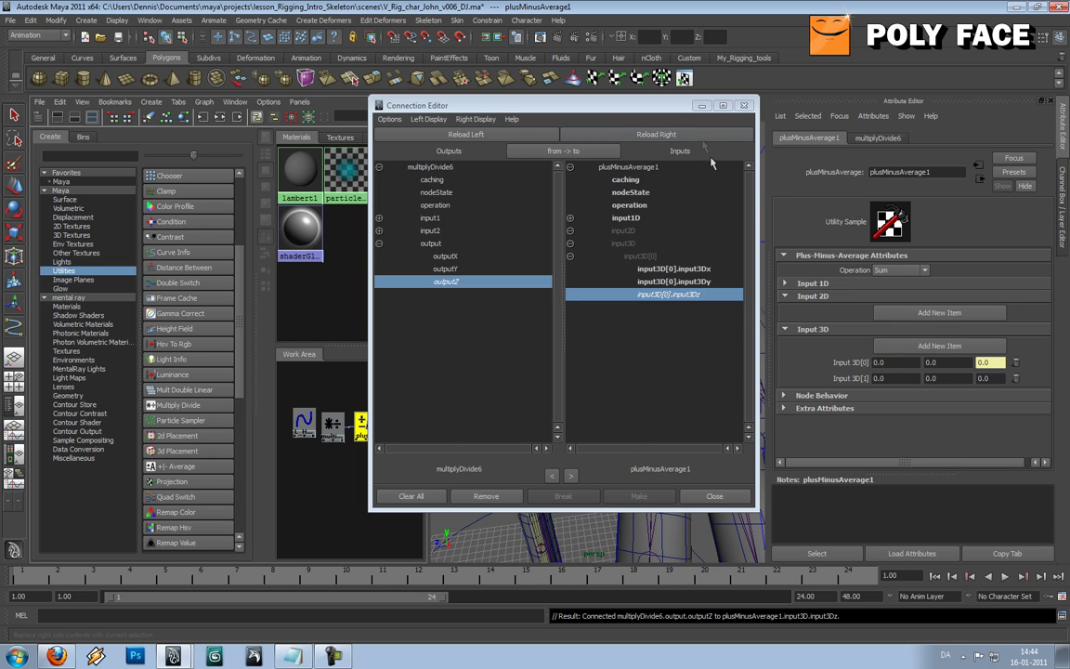
{"action": "left_click", "coordinate": [742, 106]}
{"action": "left_click", "coordinate": [303, 426]}
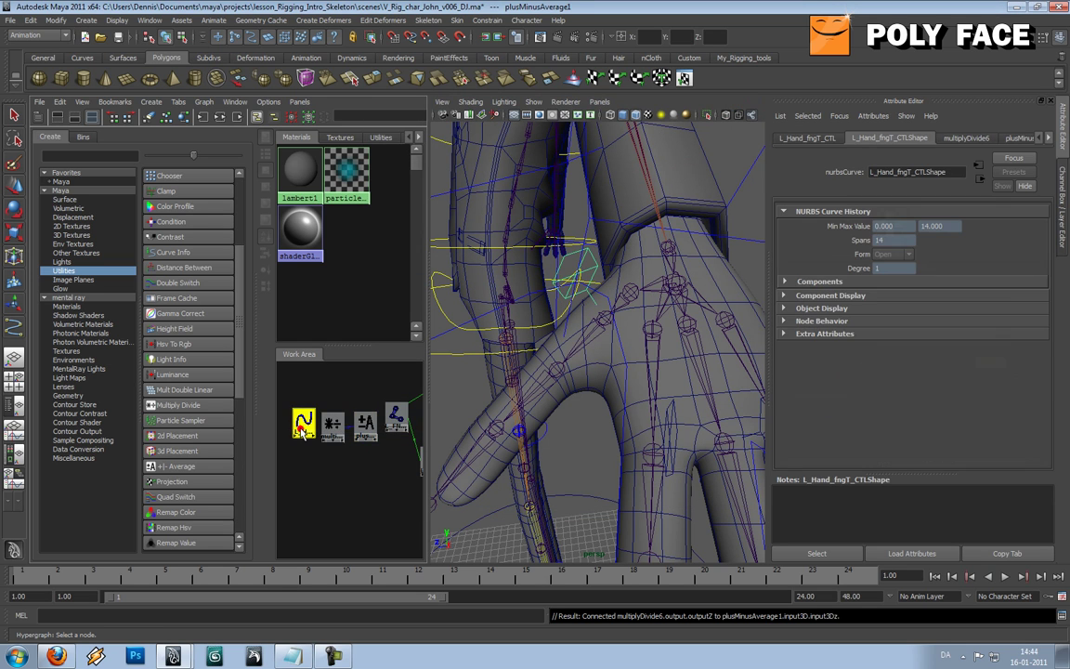
{"action": "middle_click_drag", "start_coordinate": [300, 427], "coordinate": [367, 426]}
{"action": "left_click", "coordinate": [381, 471]}
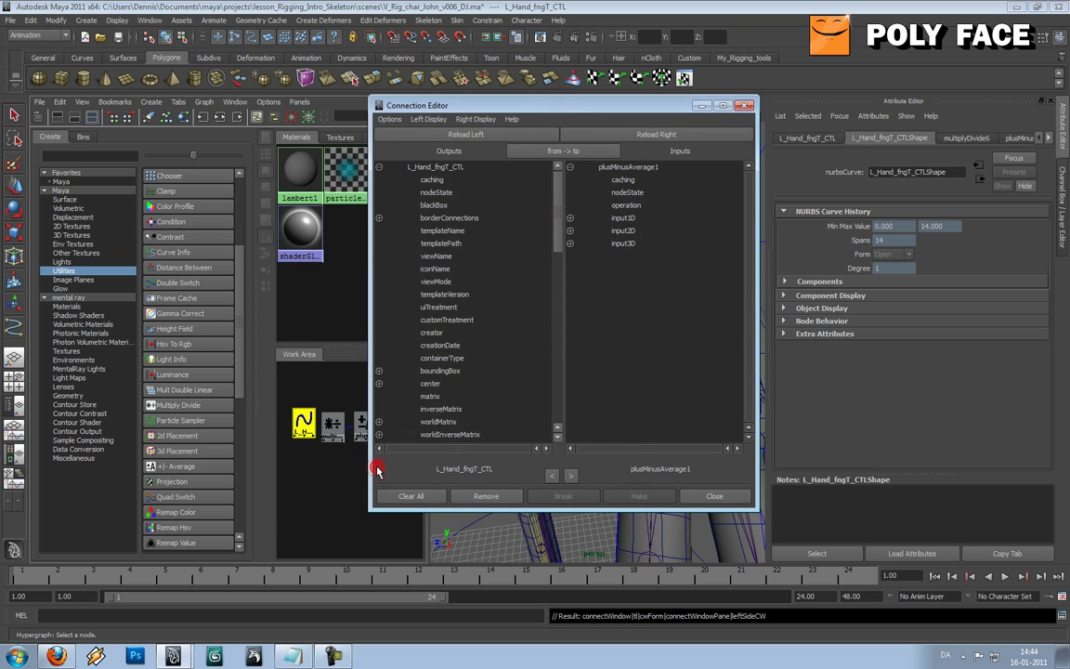
Connect the thumb control's BendBase attribute to input3D[1].input3Dz of the plus-minus-average node
{"action": "left_click", "coordinate": [550, 231]}
{"action": "left_click_drag", "start_coordinate": [557, 232], "coordinate": [557, 390]}
{"action": "left_click", "coordinate": [446, 409]}
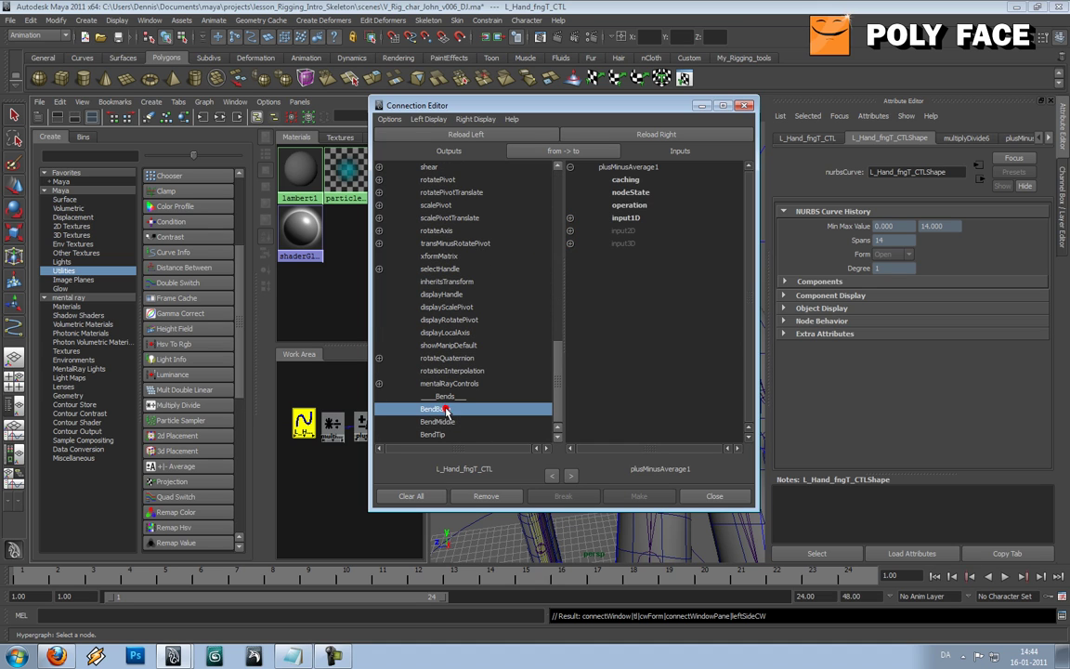
{"action": "left_click", "coordinate": [570, 244]}
{"action": "left_click", "coordinate": [570, 268]}
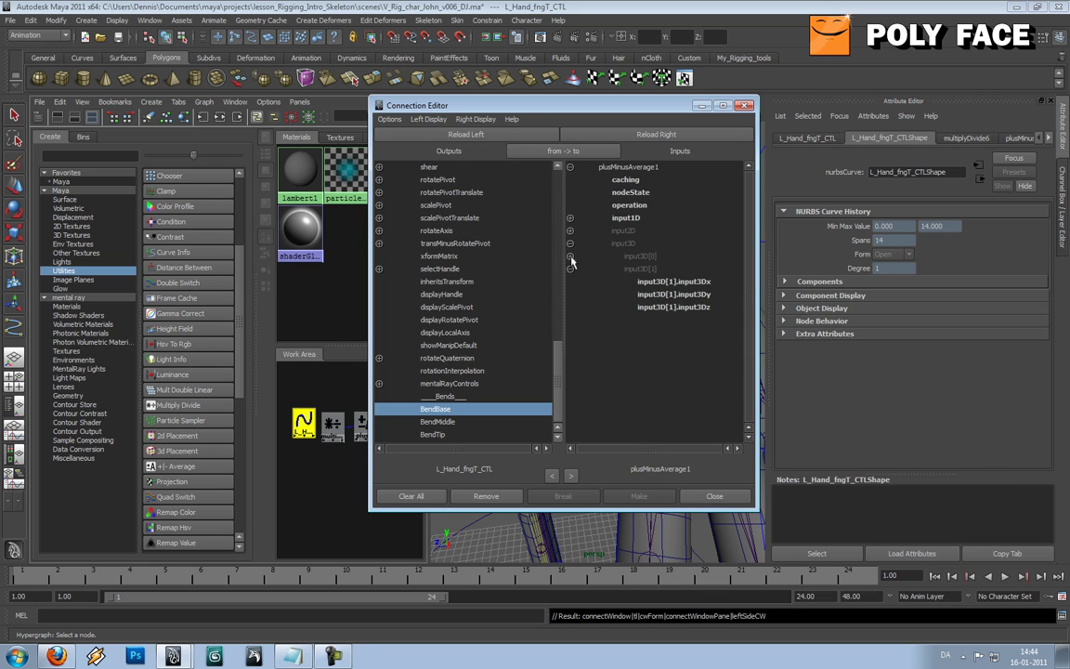
{"action": "left_click", "coordinate": [680, 307]}
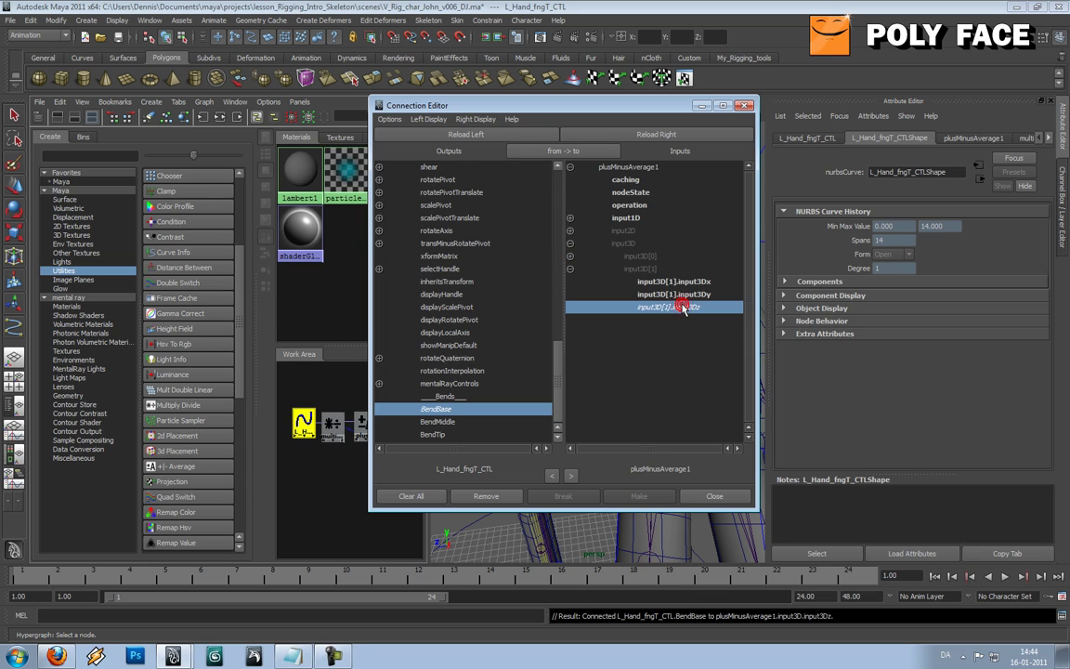
{"action": "left_click", "coordinate": [714, 495]}
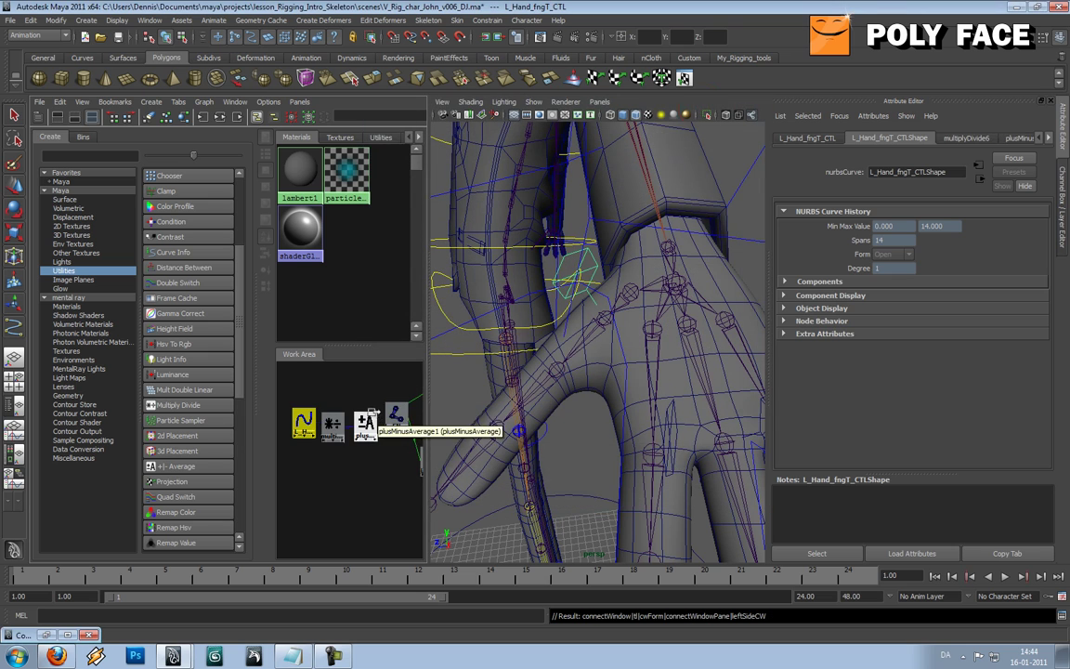
Connect the plus-minus-average node's output3Dz to rotateZ of the L_FNGThumbMD_01_JNT joint
{"action": "left_click", "coordinate": [370, 420]}
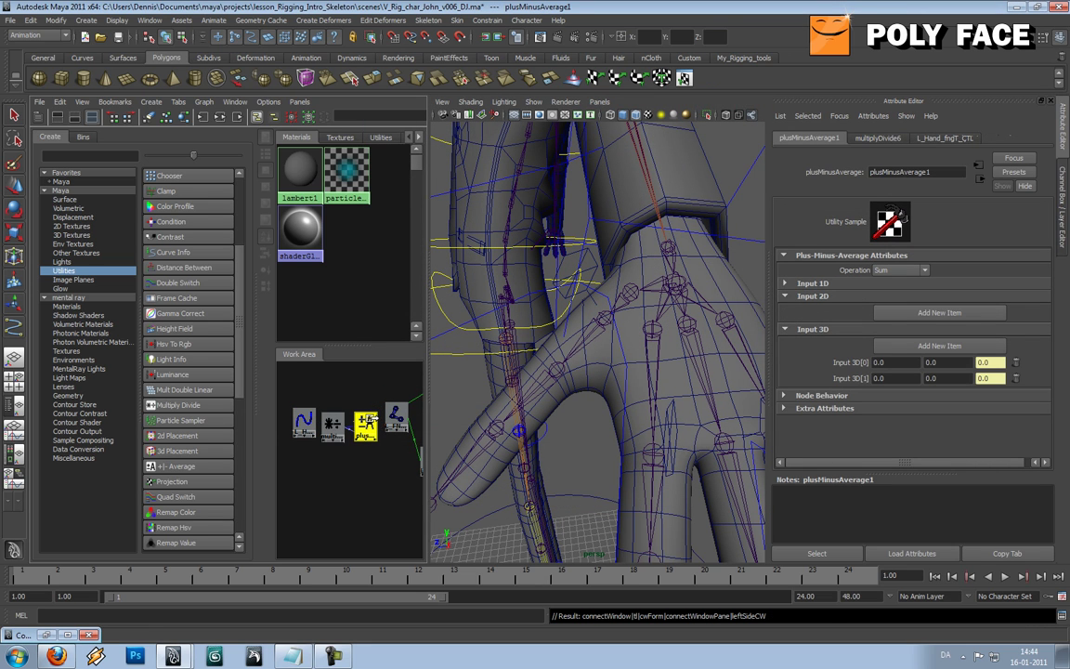
{"action": "middle_click_drag", "start_coordinate": [370, 420], "coordinate": [395, 418]}
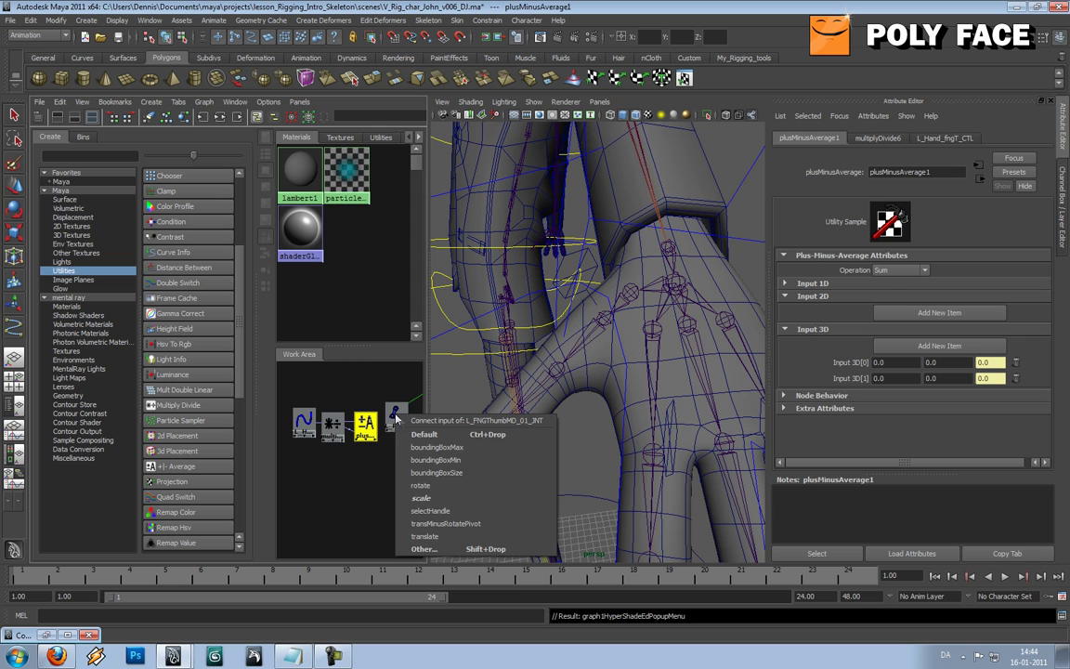
{"action": "left_click", "coordinate": [423, 548]}
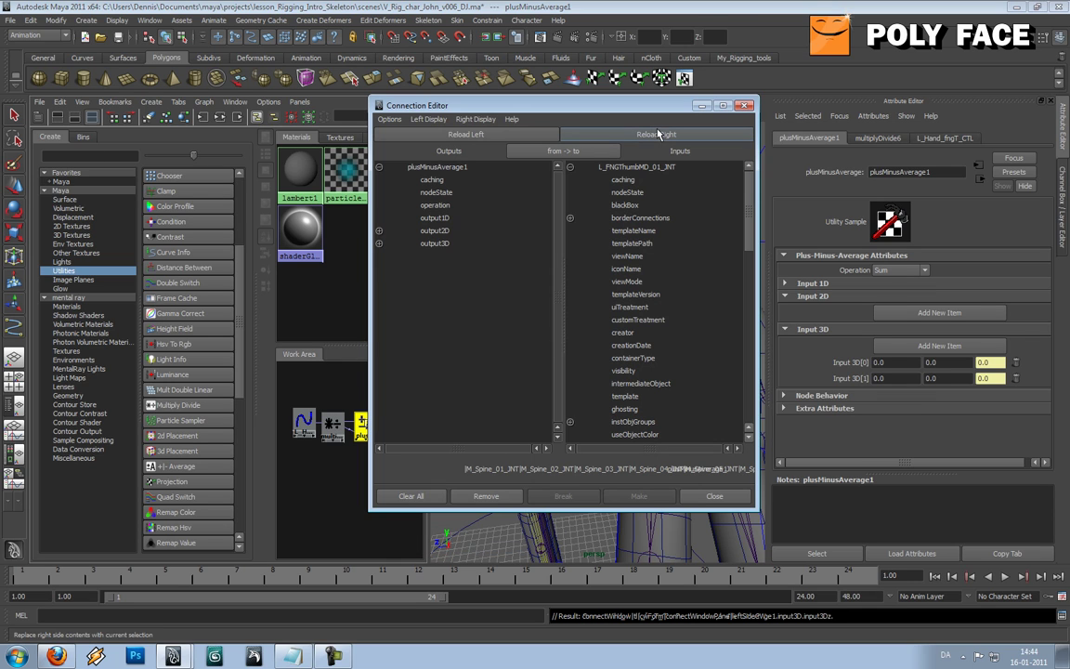
{"action": "left_click", "coordinate": [379, 243]}
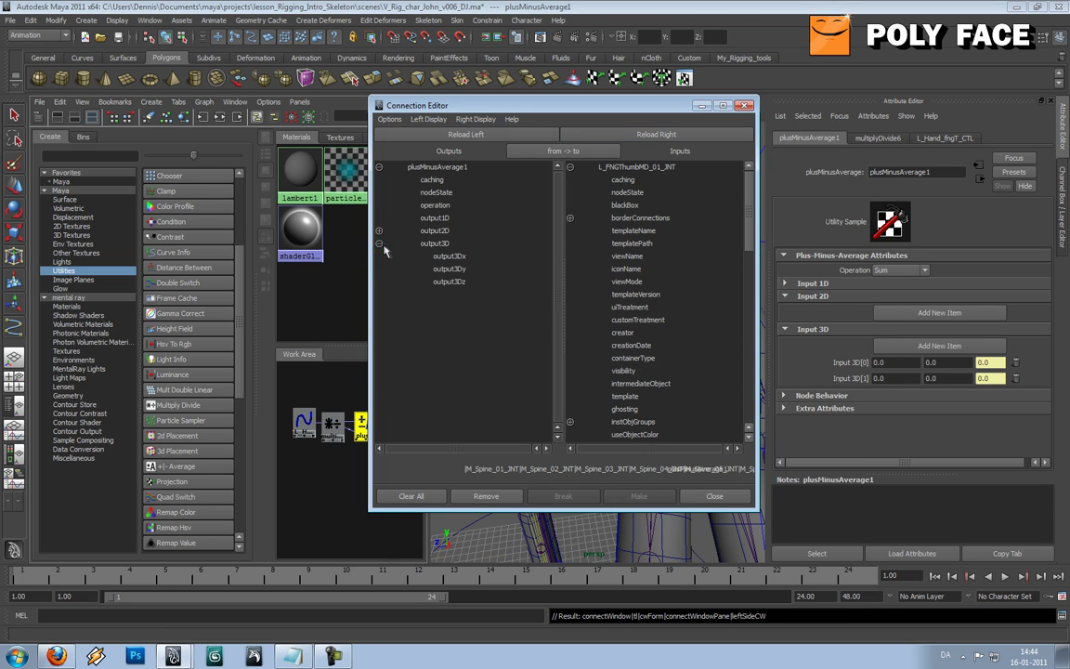
{"action": "left_click", "coordinate": [446, 282]}
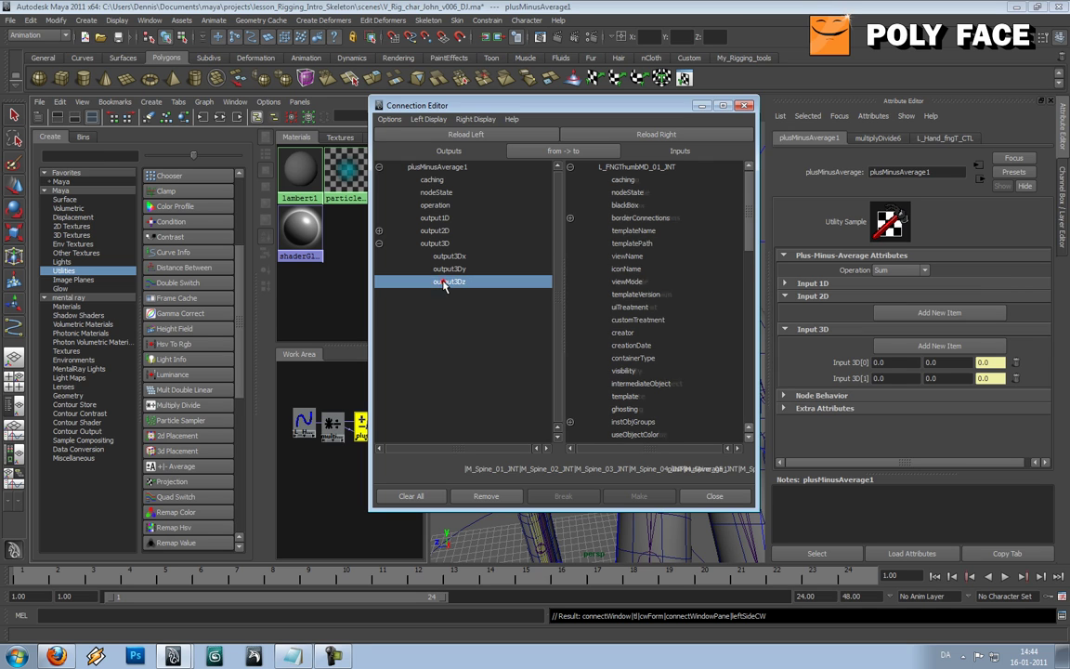
{"action": "scroll", "coordinate": [750, 236], "scroll_direction": "down", "scroll_amount": 6}
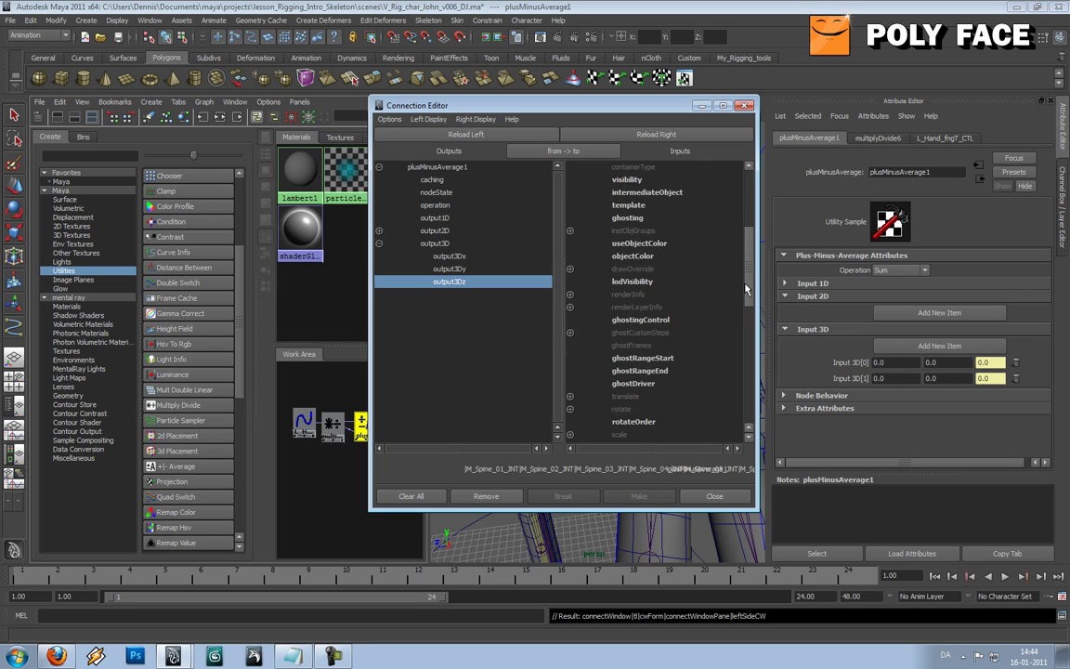
{"action": "left_click", "coordinate": [569, 370]}
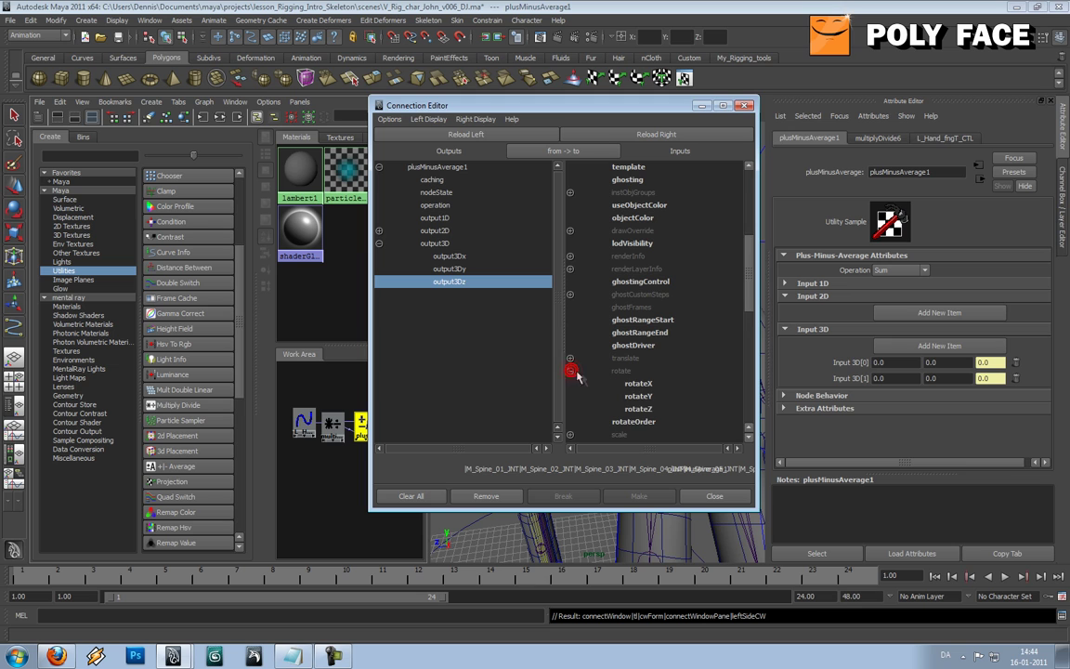
{"action": "left_click", "coordinate": [628, 409]}
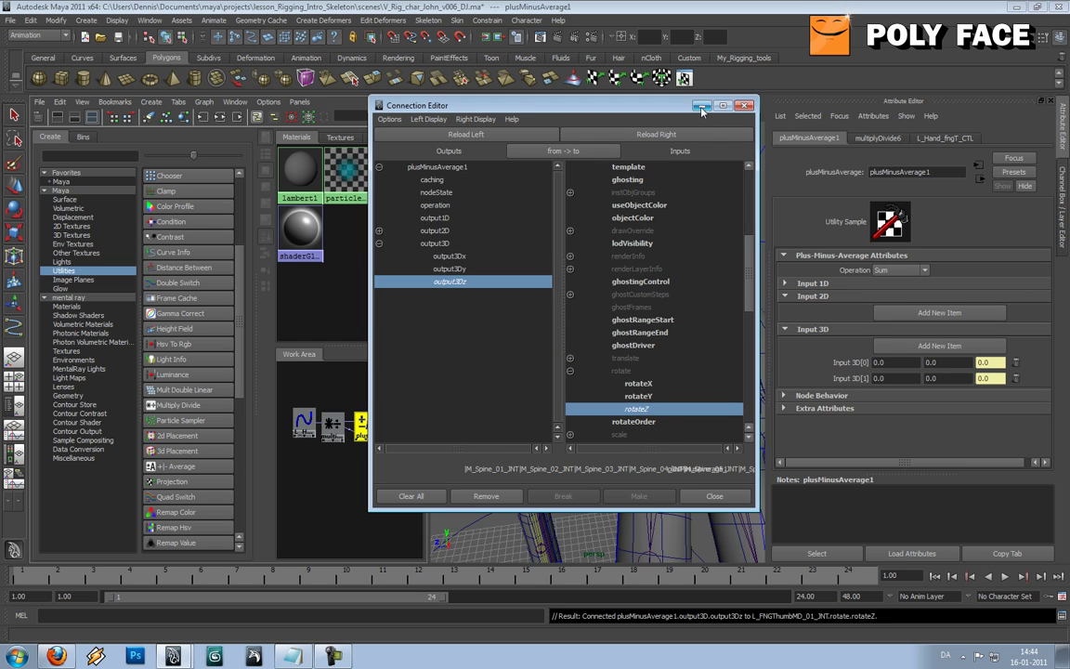
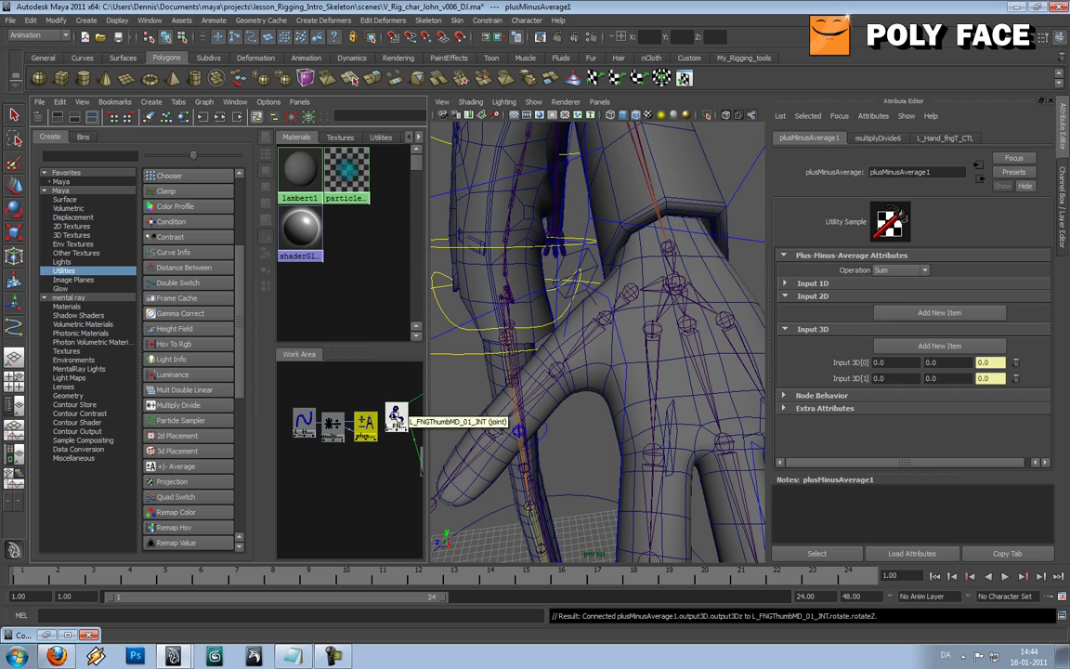
Test the setup by rotating L_Hand_fngT_CTL about 44 degrees around Z and display its channel values
{"action": "left_click", "coordinate": [396, 416]}
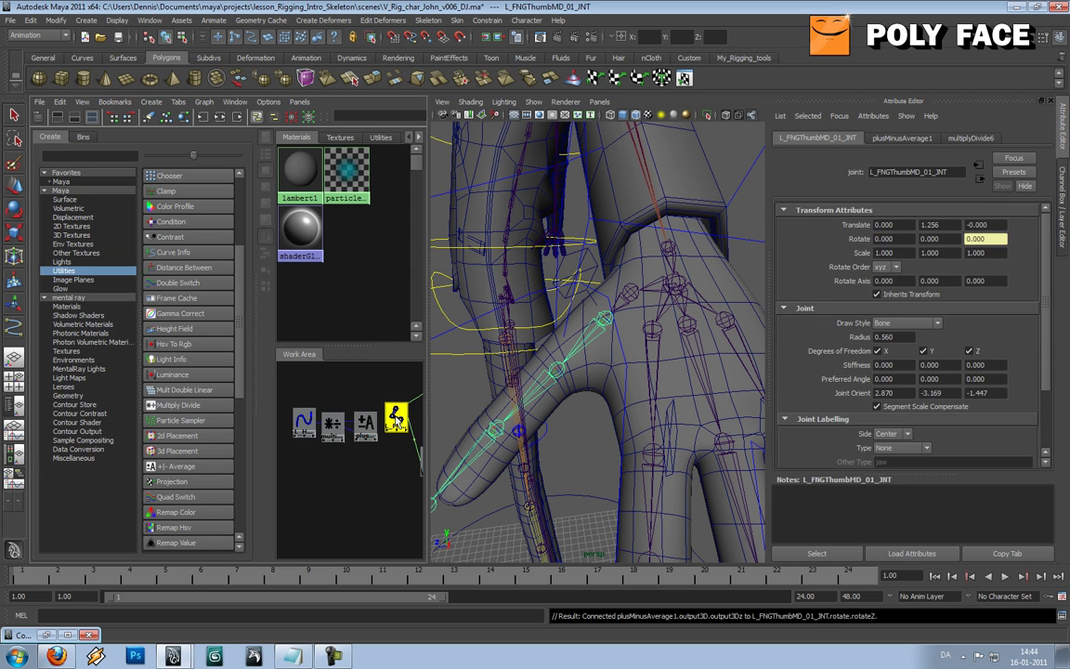
{"action": "left_click", "coordinate": [303, 423]}
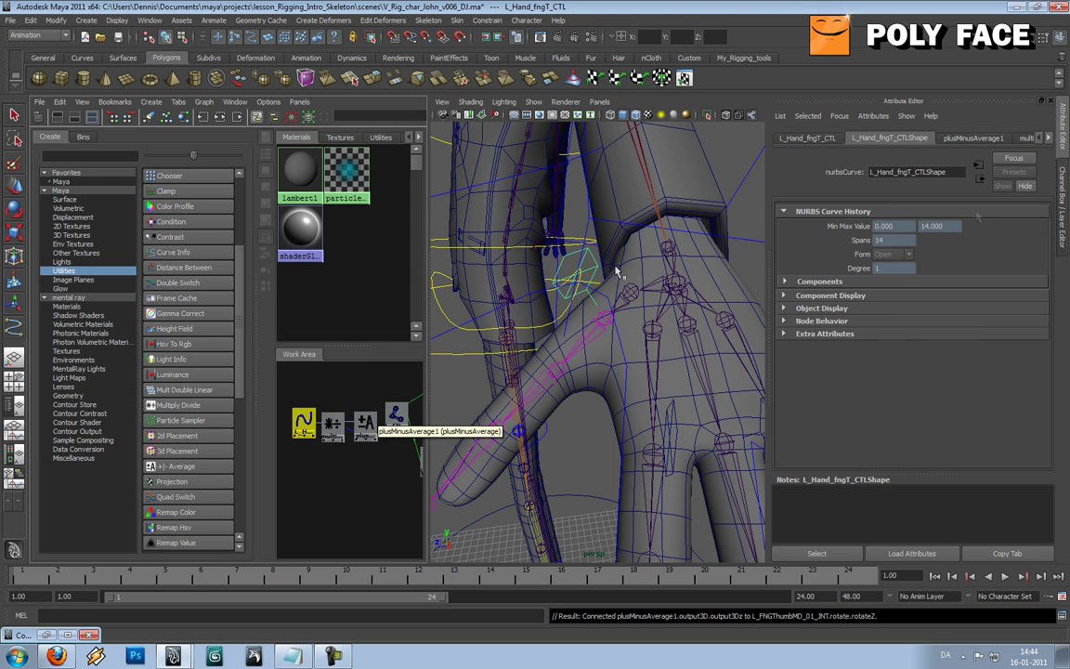
{"action": "key", "text": "e"}
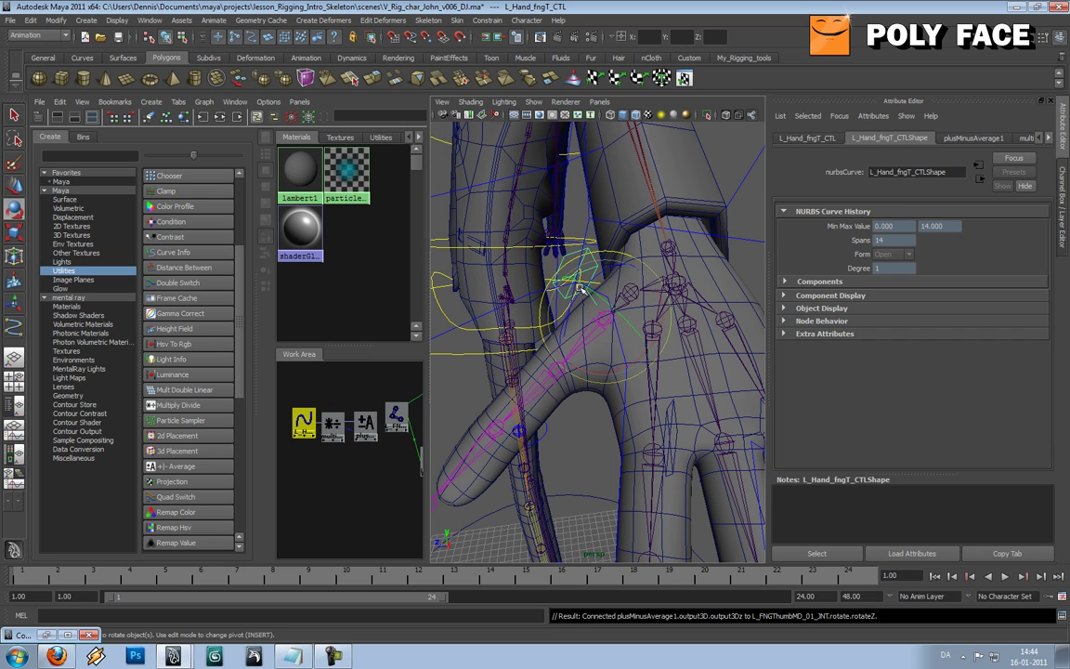
{"action": "left_click_drag", "start_coordinate": [574, 305], "coordinate": [555, 343]}
{"action": "left_click_drag", "start_coordinate": [555, 343], "coordinate": [1019, 230], "text": "alt"}
{"action": "left_click", "coordinate": [1065, 200]}
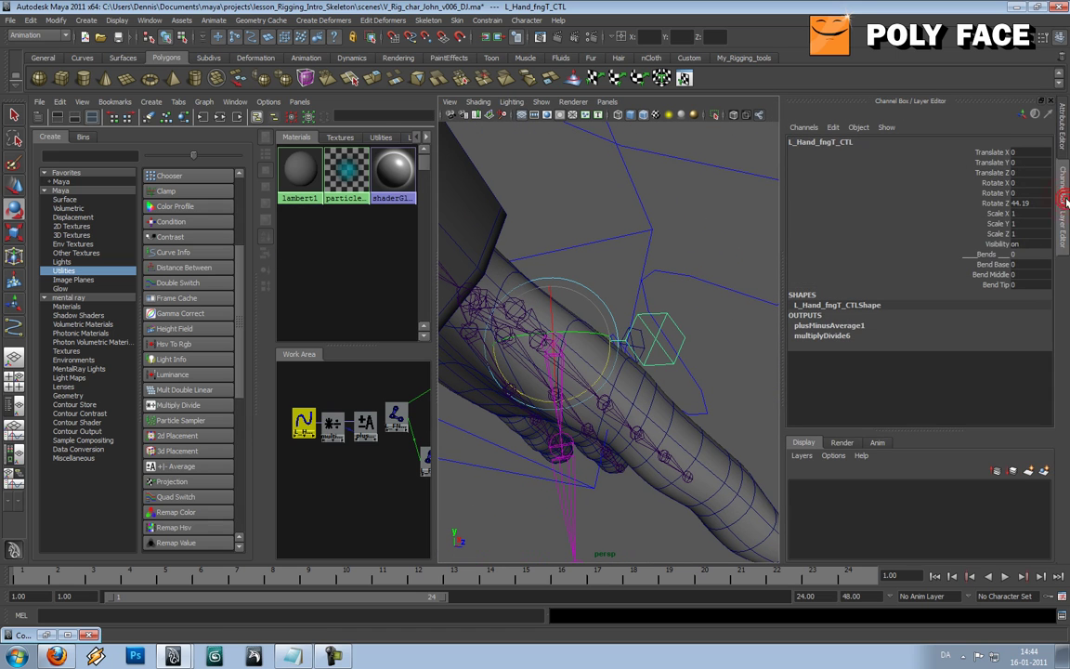
Vary the thumb control's Bend Base value to test the base joint, and undo the test bend and rotation
{"action": "left_click", "coordinate": [998, 265]}
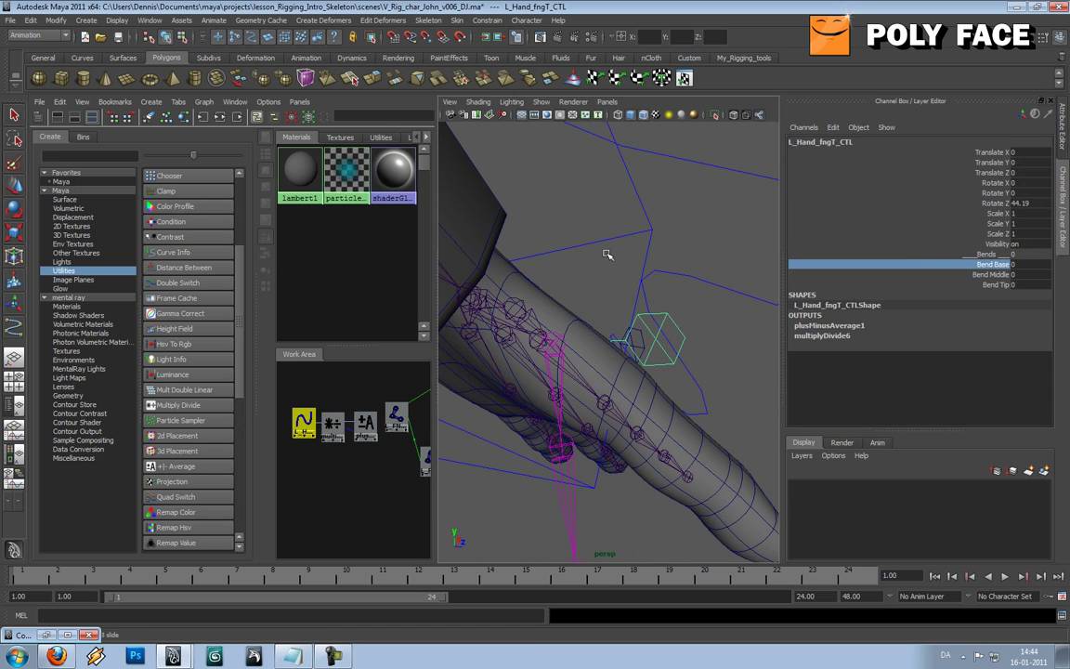
{"action": "middle_click_drag", "start_coordinate": [647, 256], "coordinate": [752, 245]}
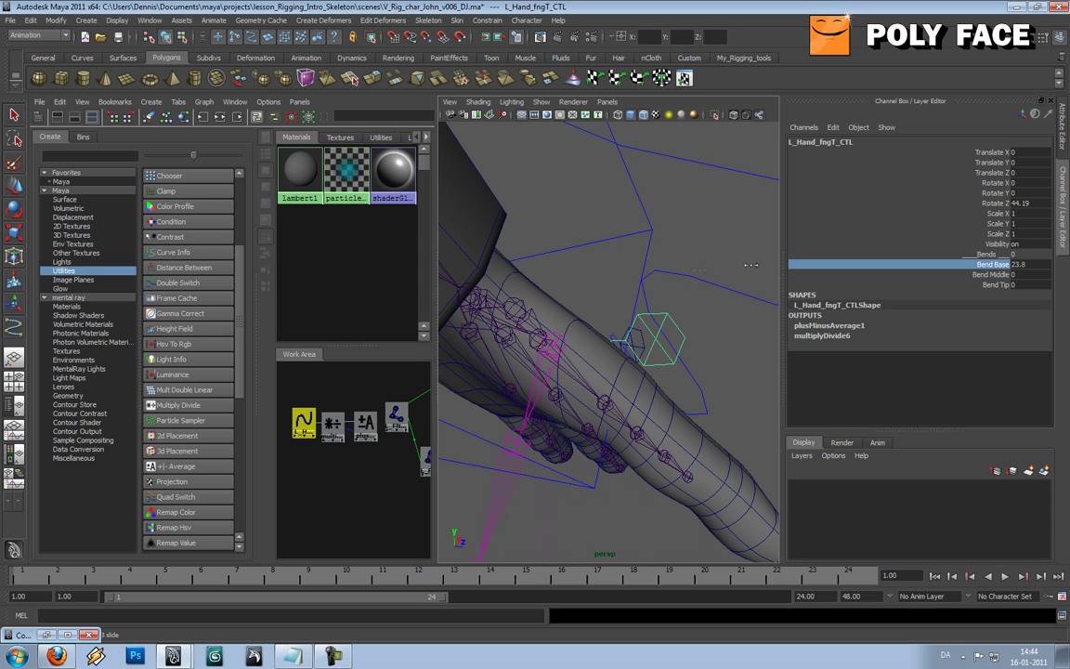
{"action": "middle_click_drag", "start_coordinate": [398, 288], "coordinate": [556, 278]}
{"action": "middle_click_drag", "start_coordinate": [703, 255], "coordinate": [619, 265]}
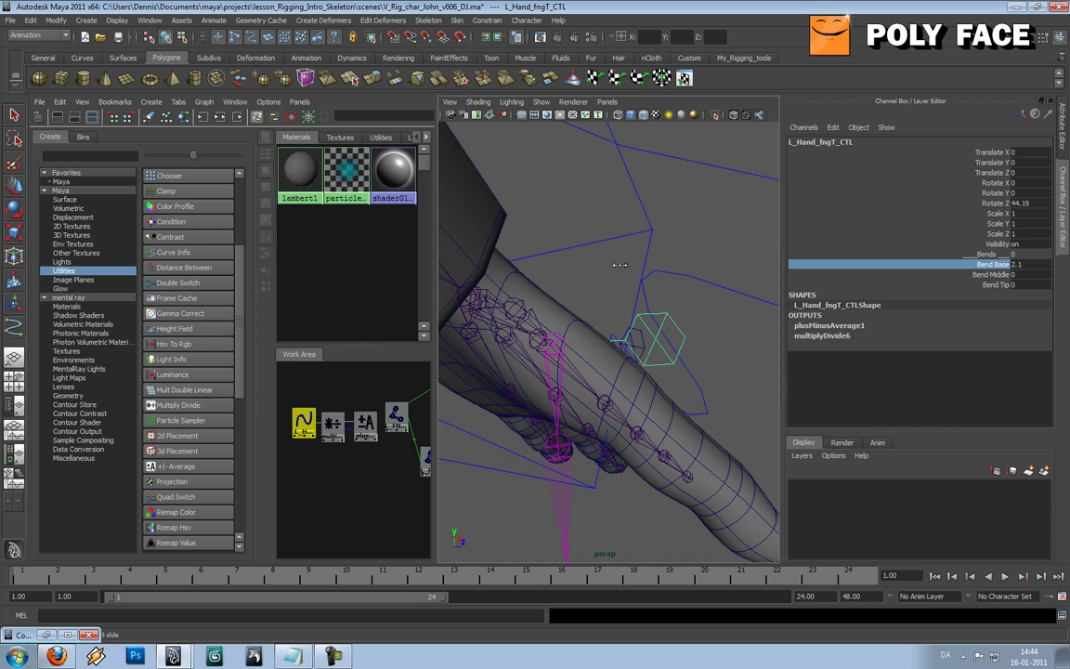
{"action": "key", "text": "ctrl+z"}
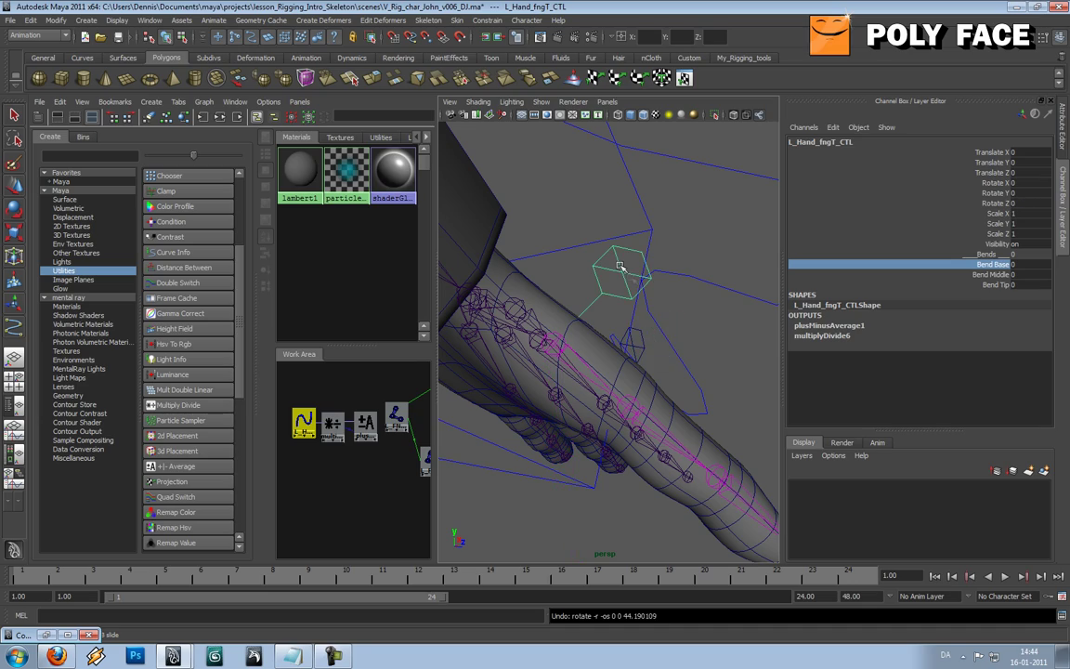
Move the plus-minus-average node aside in the work area and delete the multiplyDivide6 node
{"action": "left_click_drag", "start_coordinate": [699, 285], "coordinate": [554, 277], "text": "alt"}
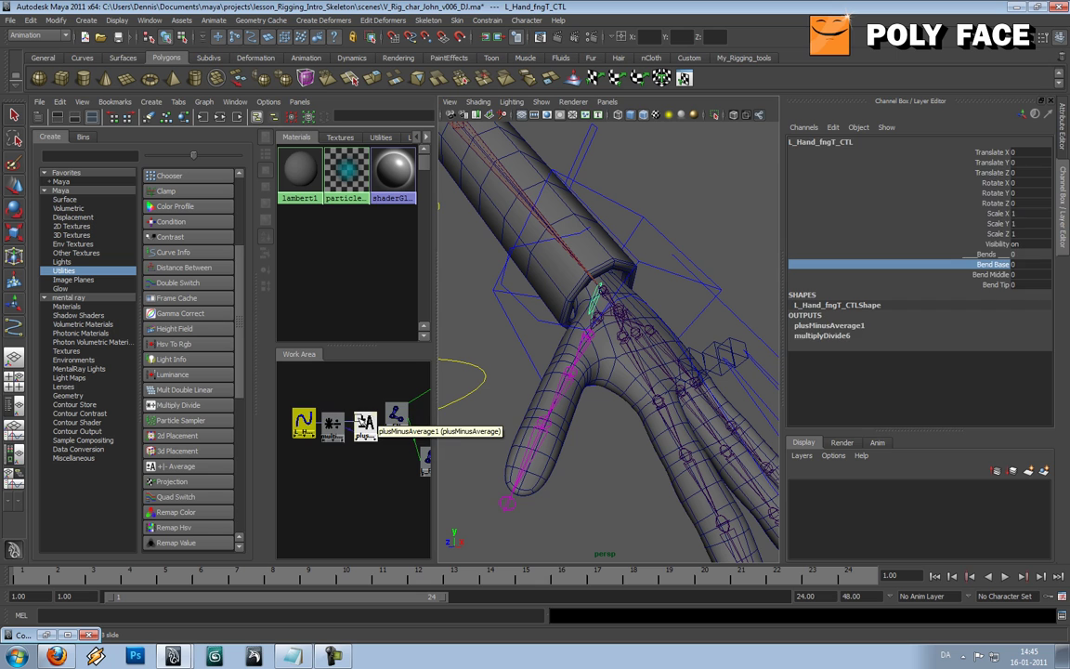
{"action": "left_click", "coordinate": [362, 421]}
{"action": "left_click", "coordinate": [1064, 144]}
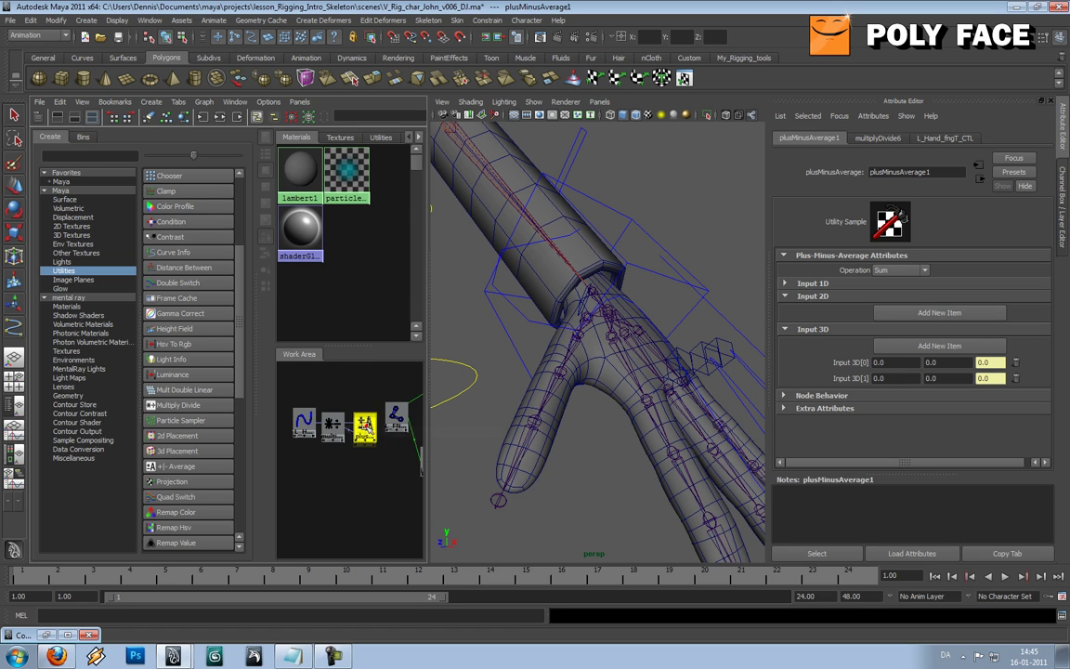
{"action": "left_click_drag", "start_coordinate": [365, 422], "coordinate": [343, 399]}
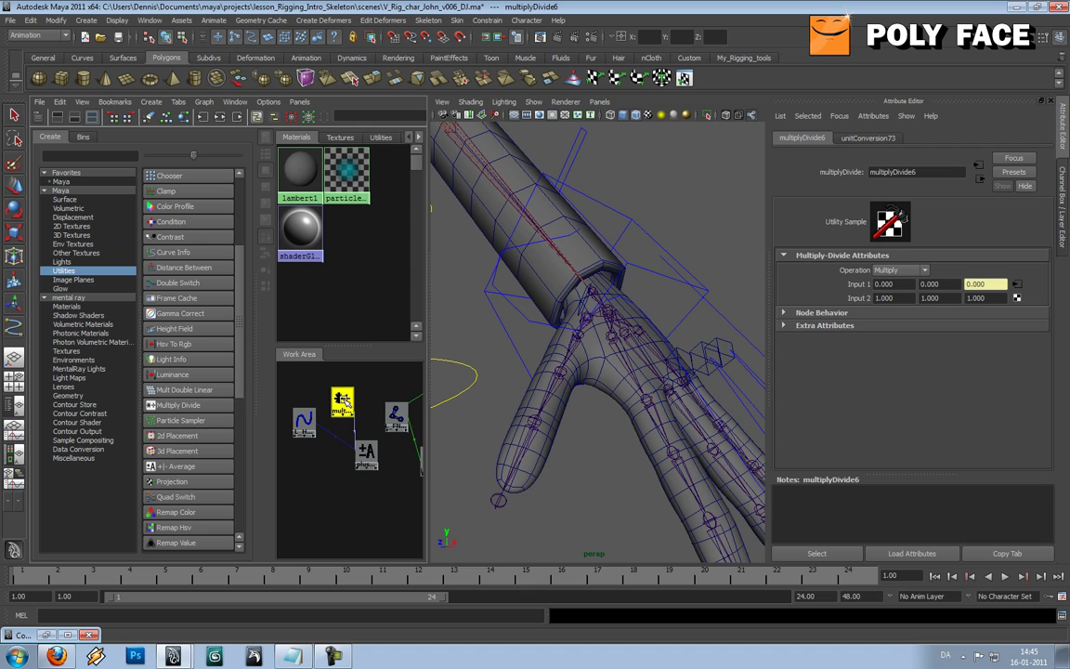
{"action": "key", "text": "Delete"}
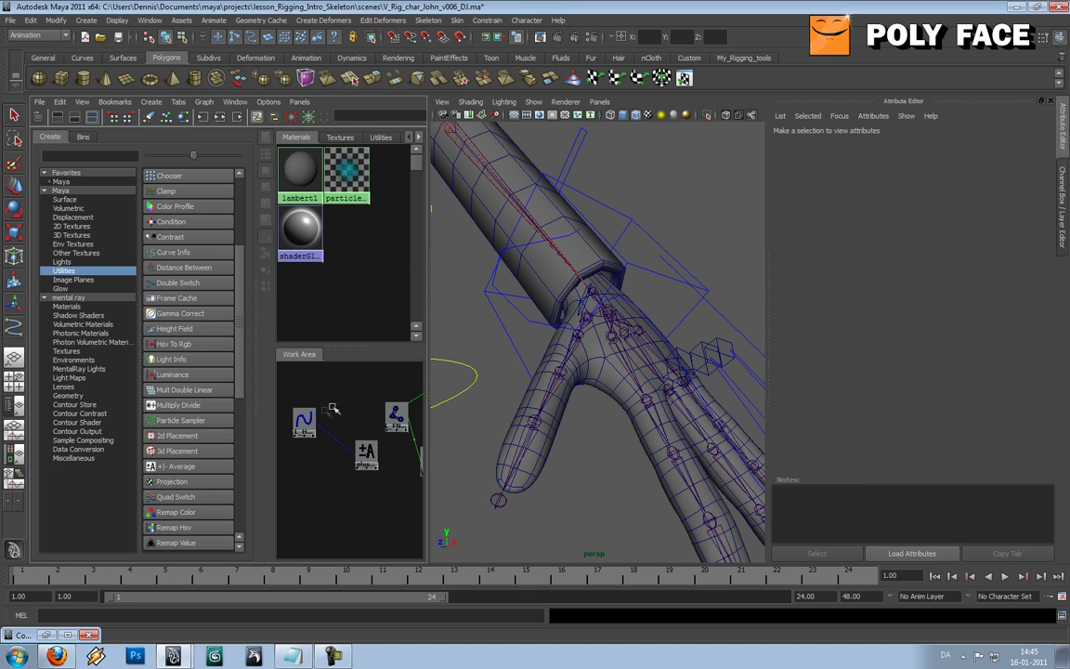
Connect rotateZ of the L_Hand_fngT_CTL thumb control to input3D[0].input3Dz of the plusMinusAverage1 node
{"action": "left_click", "coordinate": [304, 422]}
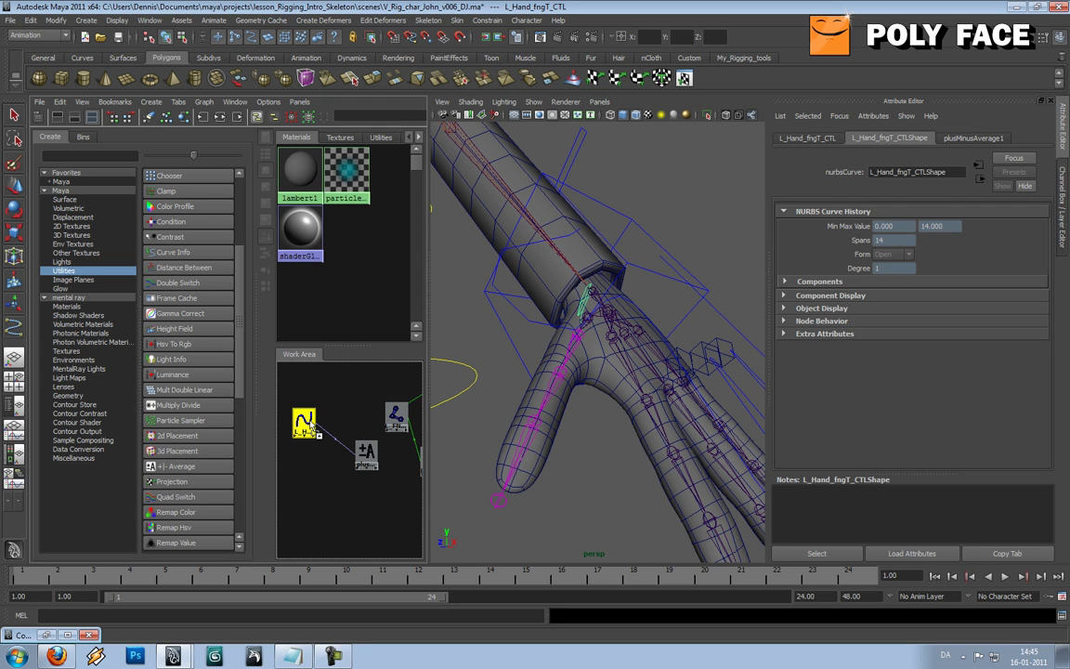
{"action": "middle_click_drag", "start_coordinate": [311, 424], "coordinate": [364, 452]}
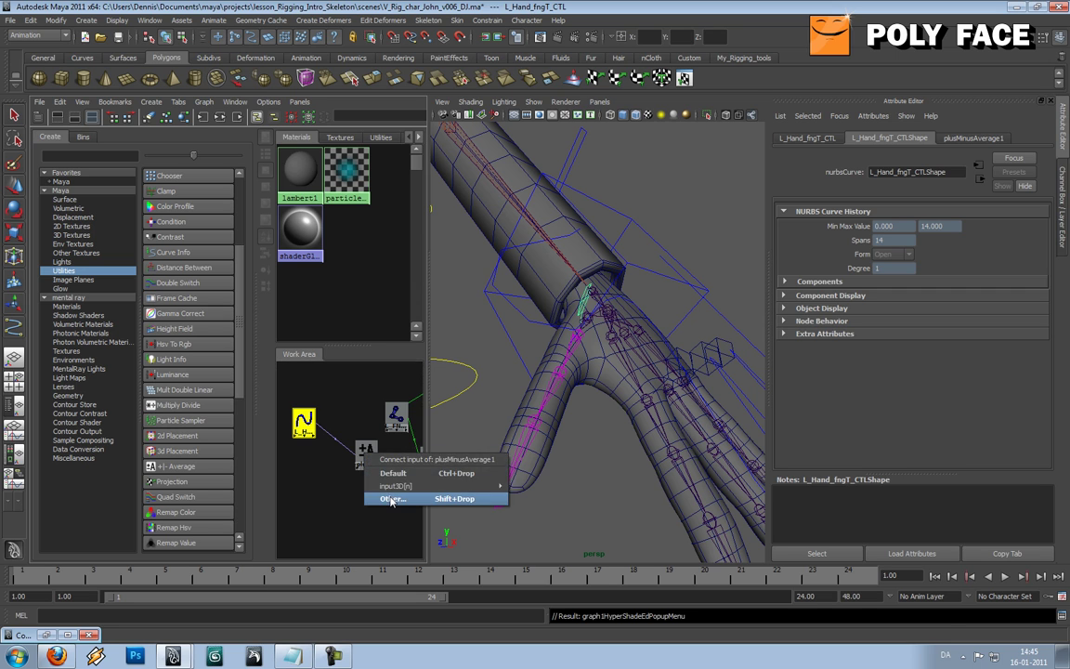
{"action": "left_click", "coordinate": [390, 499]}
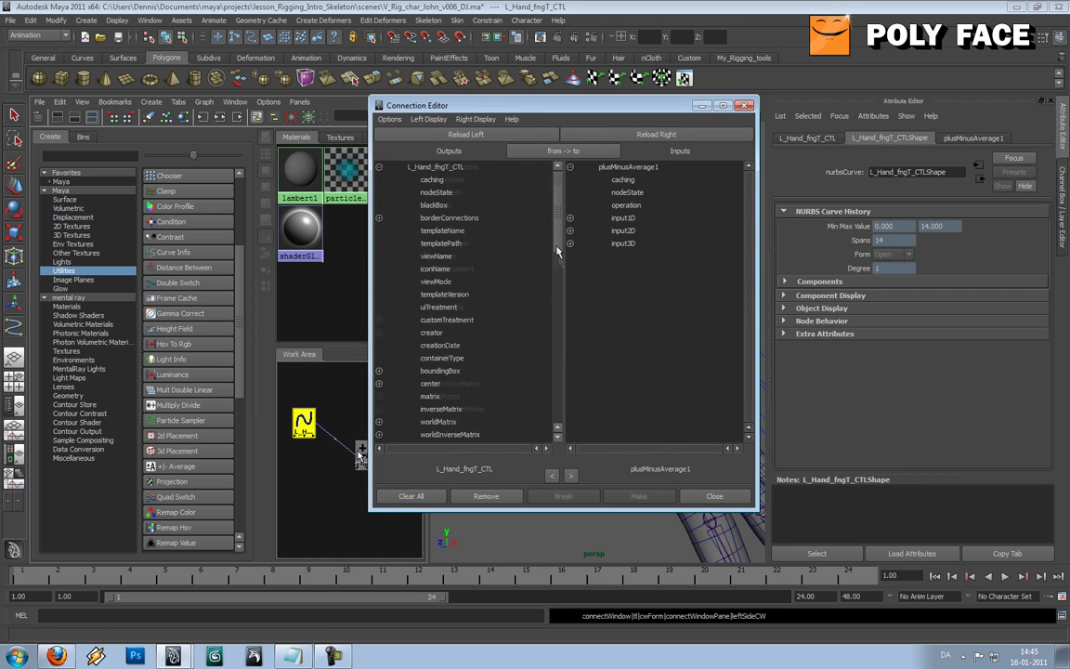
{"action": "left_click_drag", "start_coordinate": [558, 252], "coordinate": [550, 347]}
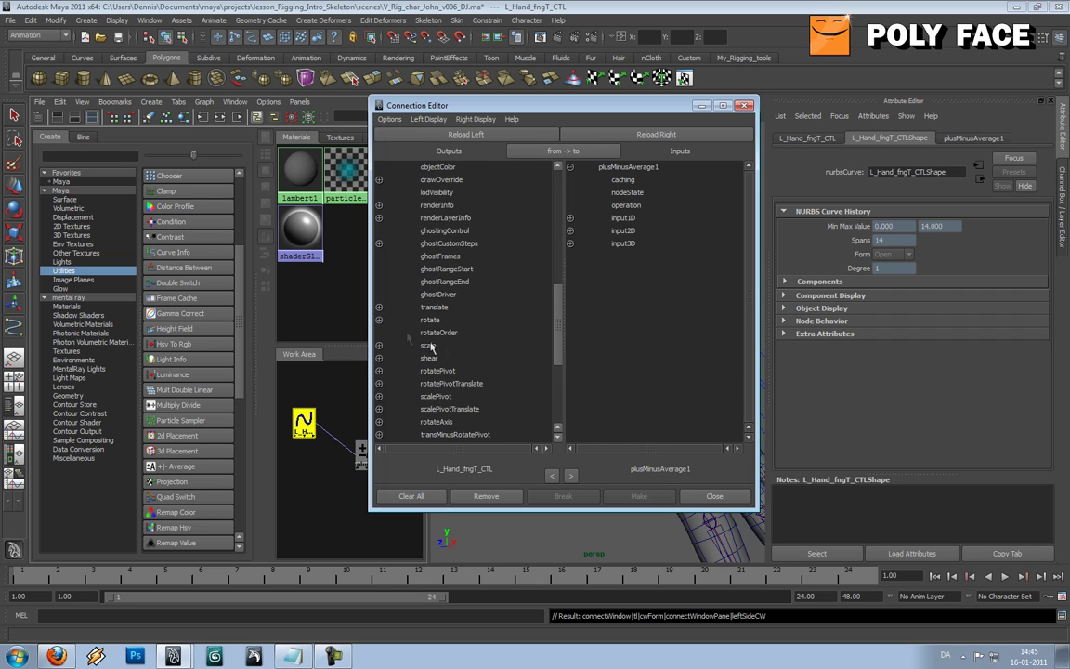
{"action": "left_click", "coordinate": [379, 319]}
{"action": "left_click", "coordinate": [458, 359]}
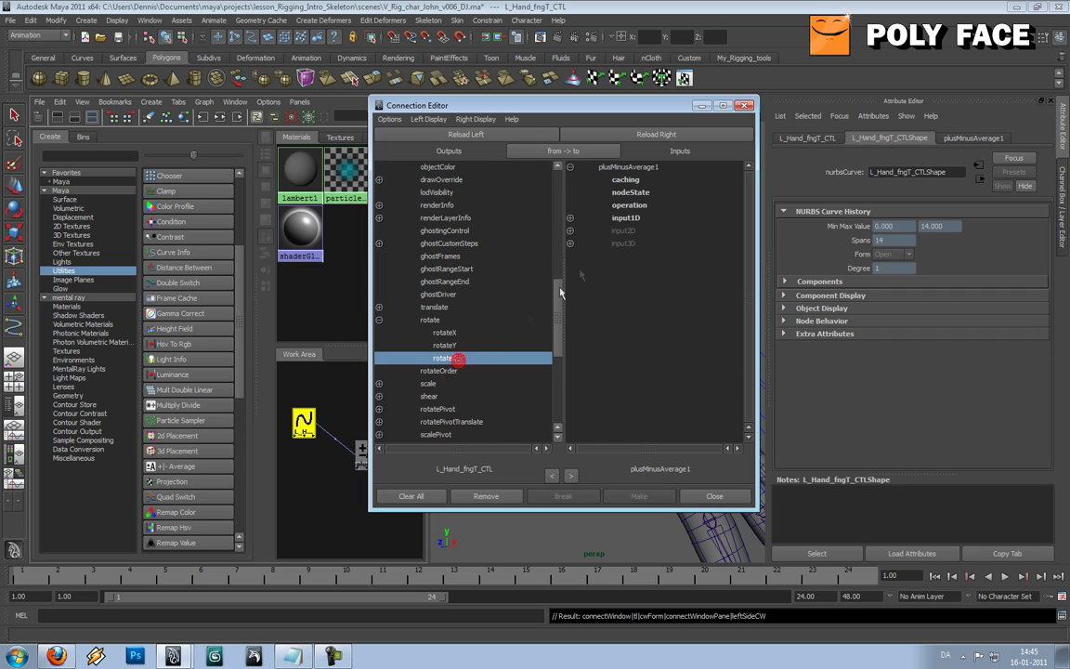
{"action": "left_click", "coordinate": [571, 244]}
{"action": "left_click", "coordinate": [569, 268]}
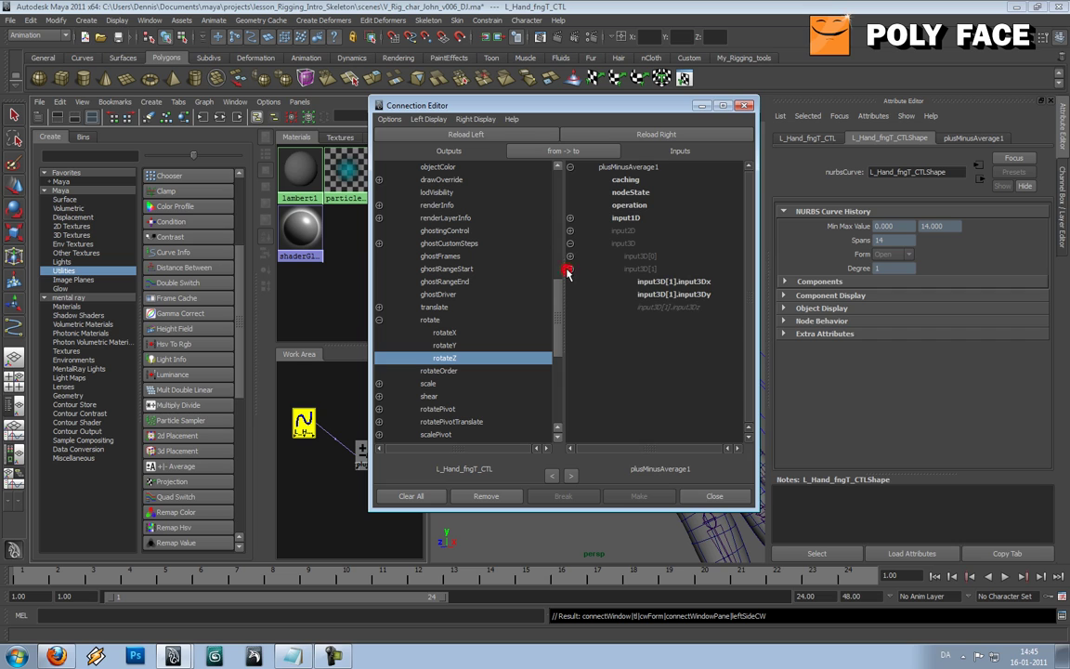
{"action": "left_click", "coordinate": [570, 257]}
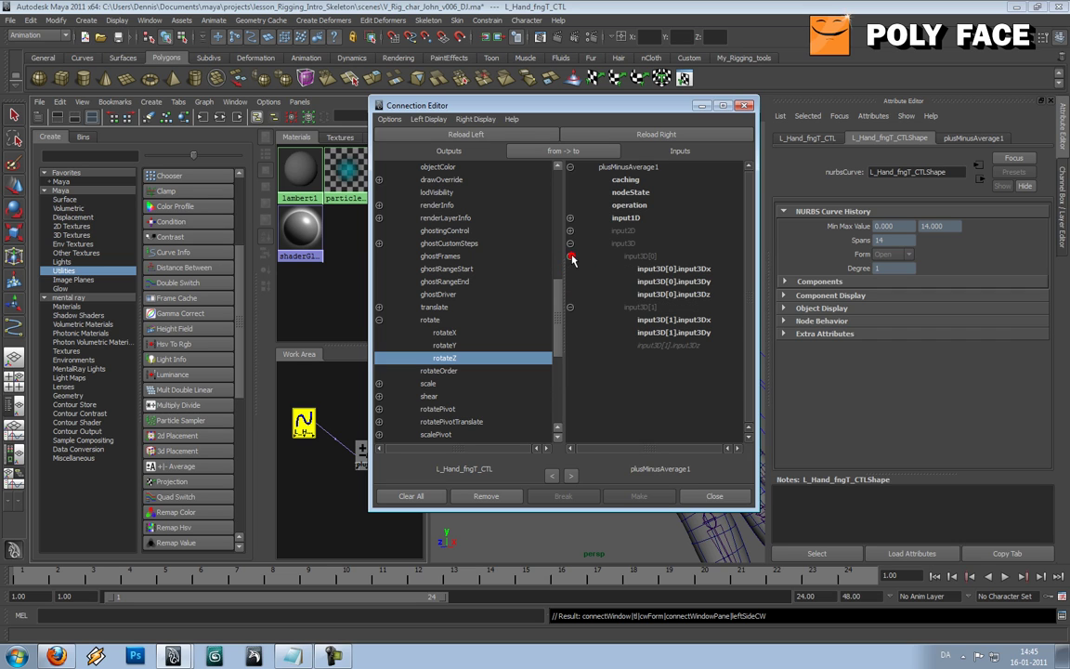
{"action": "left_click", "coordinate": [659, 295]}
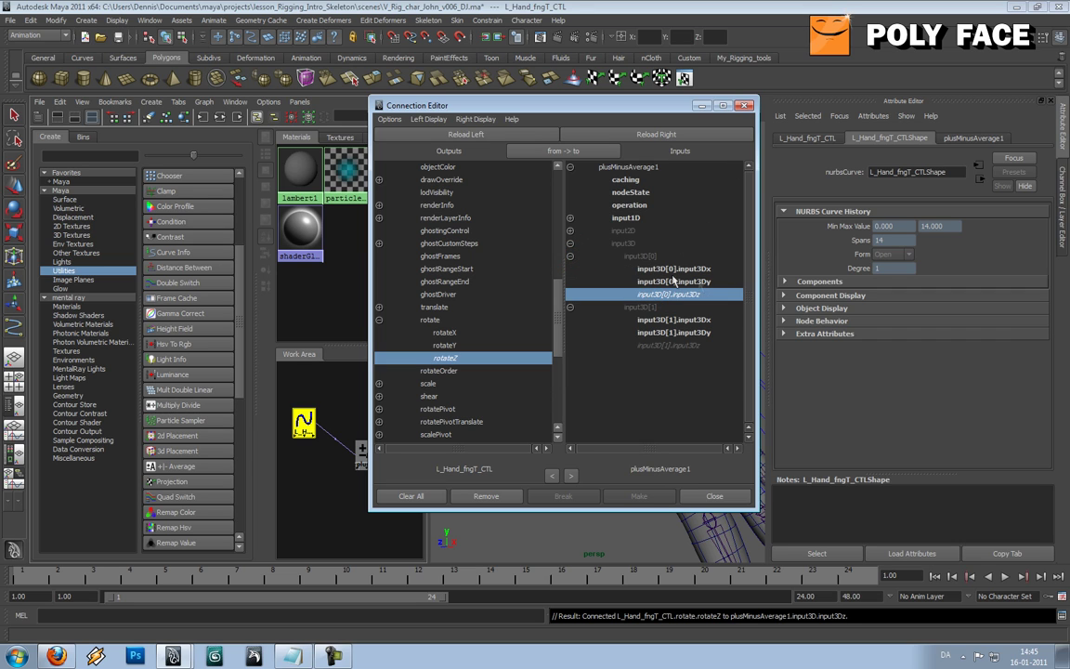
{"action": "left_click", "coordinate": [745, 105]}
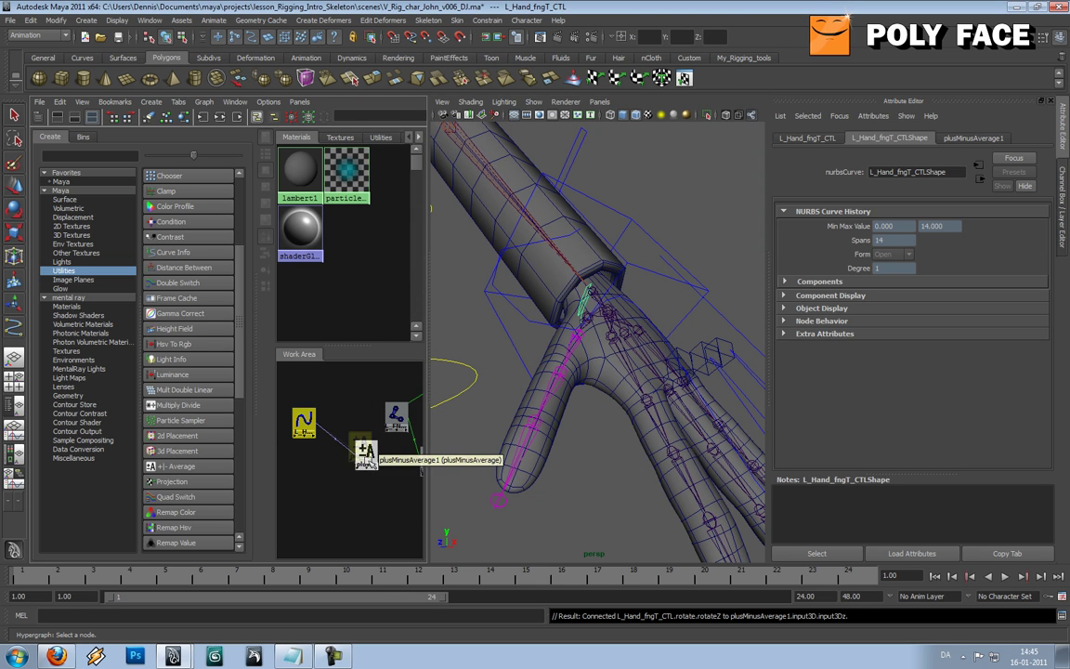
Create two more plus-minus-average utility nodes and arrange them below plusMinusAverage1, between the thumb control and the joint nodes
{"action": "left_click_drag", "start_coordinate": [365, 453], "coordinate": [358, 429]}
{"action": "left_click", "coordinate": [356, 462]}
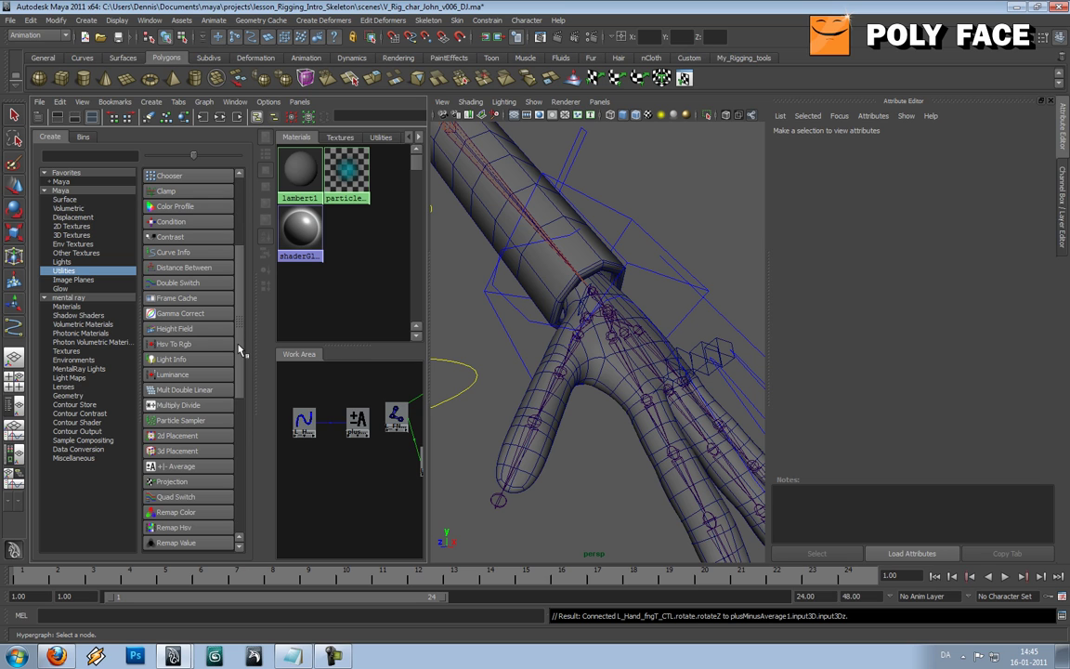
{"action": "left_click", "coordinate": [177, 466]}
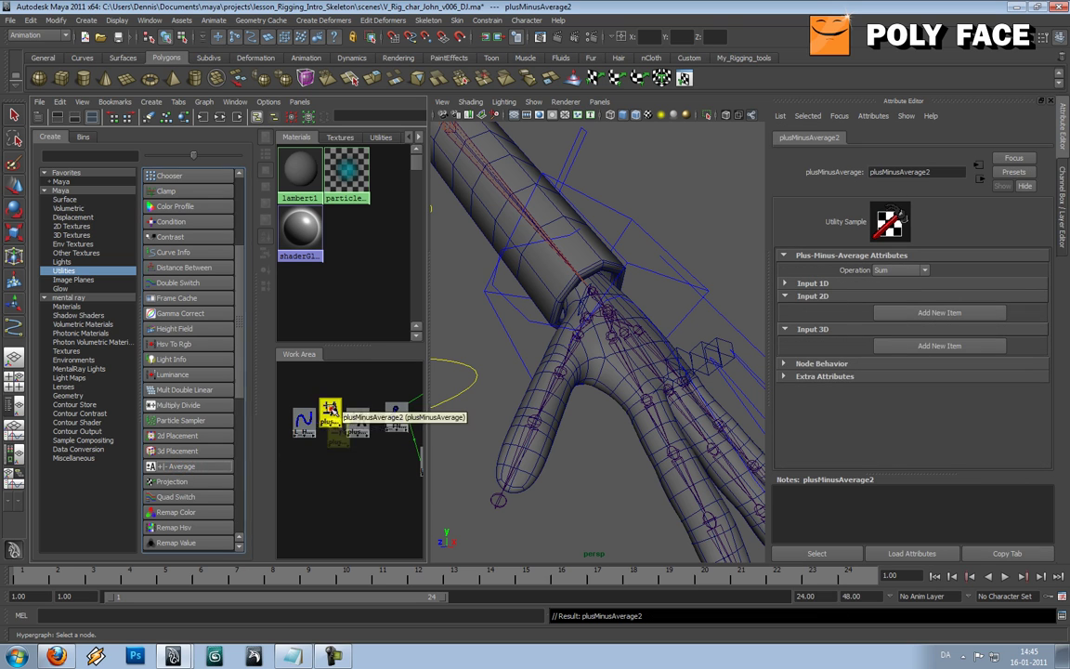
{"action": "left_click_drag", "start_coordinate": [330, 410], "coordinate": [397, 496]}
{"action": "left_click", "coordinate": [201, 470]}
{"action": "middle_click_drag", "start_coordinate": [356, 484], "coordinate": [344, 461], "text": "alt"}
{"action": "left_click", "coordinate": [347, 436]}
{"action": "left_click", "coordinate": [346, 405]}
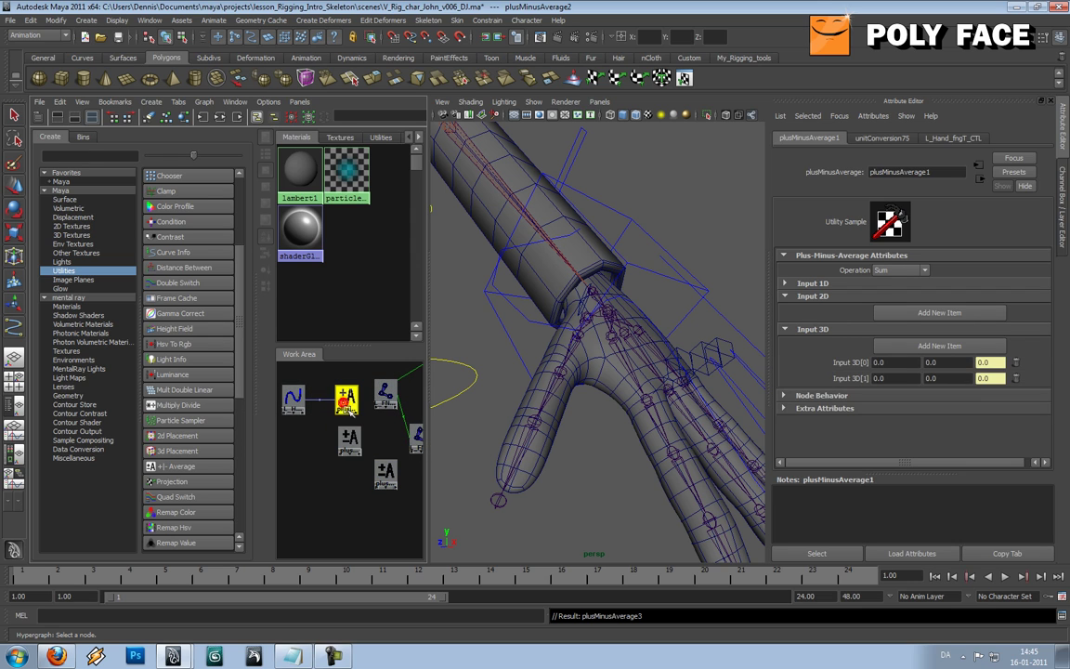
{"action": "left_click", "coordinate": [349, 441], "text": "shift"}
{"action": "left_click_drag", "start_coordinate": [351, 442], "coordinate": [381, 478]}
{"action": "left_click_drag", "start_coordinate": [416, 442], "coordinate": [406, 438]}
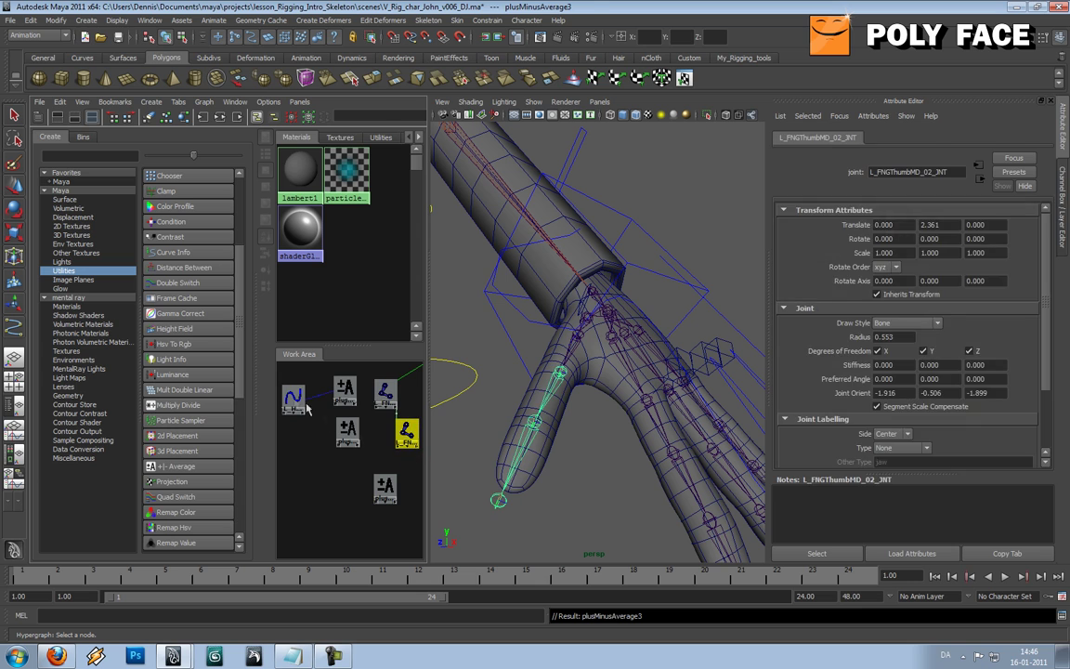
{"action": "left_click", "coordinate": [295, 400]}
{"action": "middle_click_drag", "start_coordinate": [296, 395], "coordinate": [344, 432]}
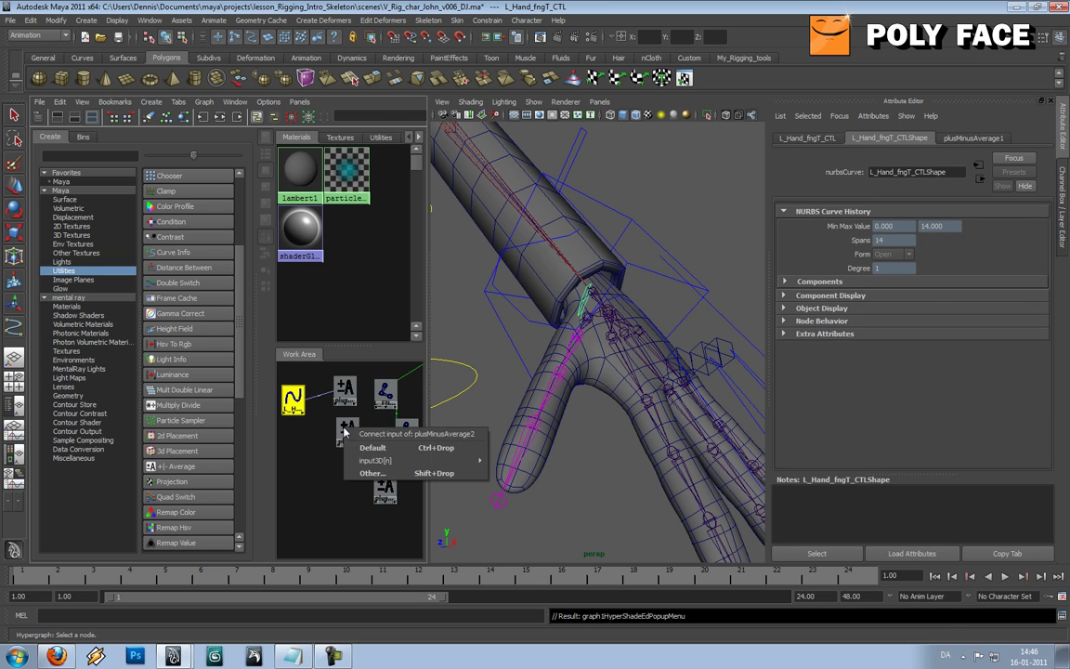
{"action": "left_click", "coordinate": [315, 451]}
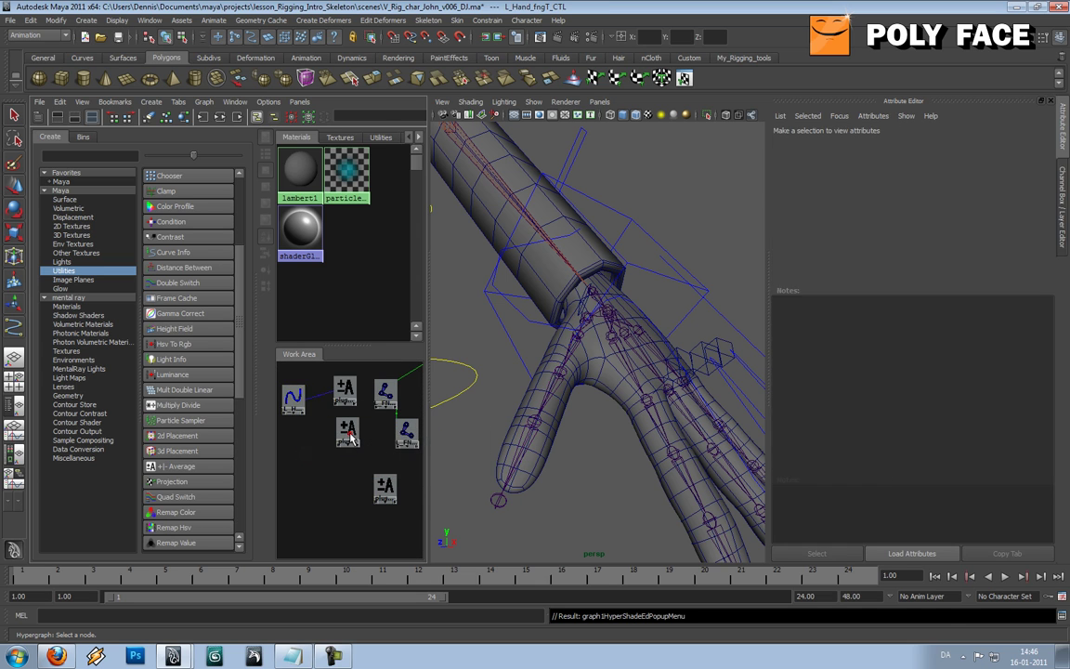
Add two Input 3D items to each of the plusMinusAverage2 and plusMinusAverage3 nodes
{"action": "left_click", "coordinate": [350, 438]}
{"action": "left_click", "coordinate": [898, 345]}
{"action": "left_click", "coordinate": [898, 346]}
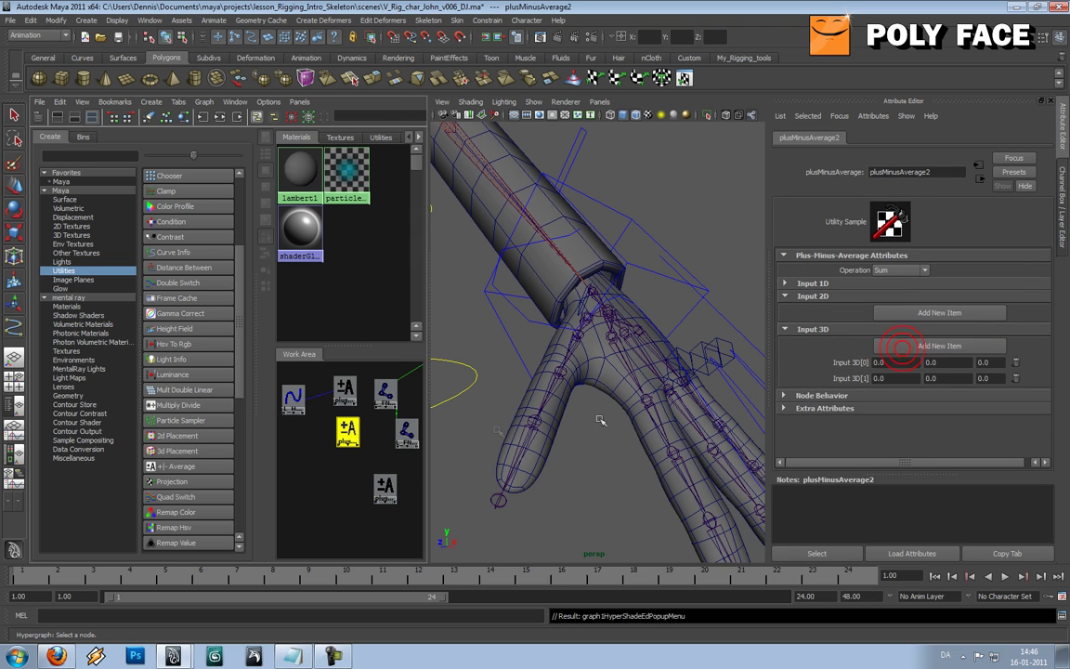
{"action": "left_click", "coordinate": [385, 489]}
{"action": "left_click", "coordinate": [813, 328]}
{"action": "left_click", "coordinate": [922, 345]}
{"action": "left_click", "coordinate": [923, 345]}
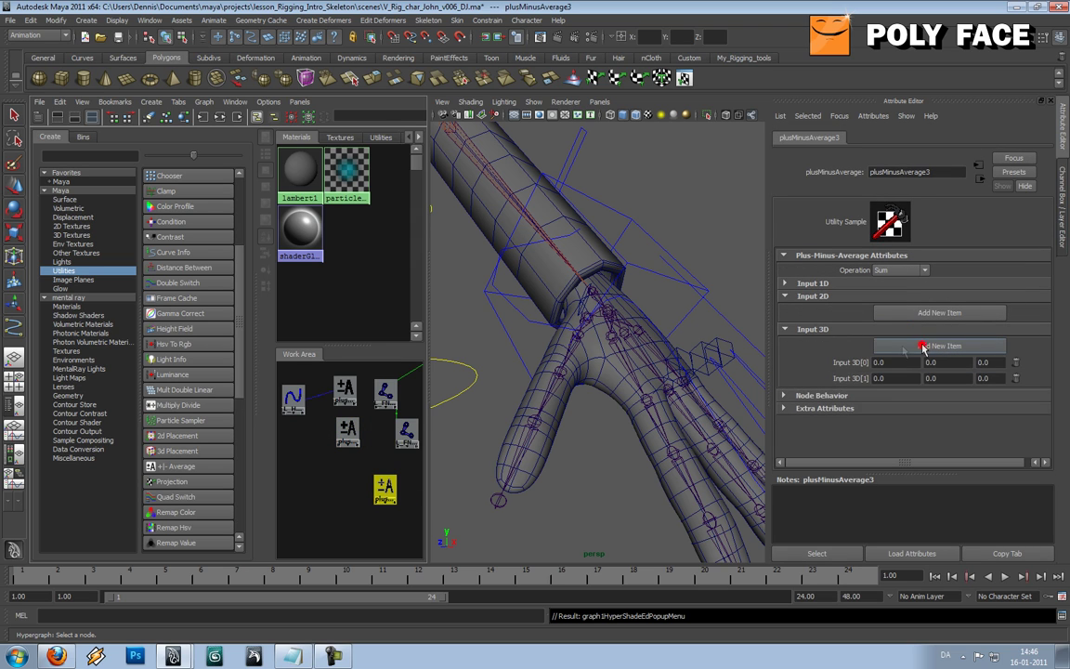
Connect the thumb control's BendMiddle attribute to input3D[1].input3Dz of the plusMinusAverage2 node
{"action": "left_click", "coordinate": [293, 399]}
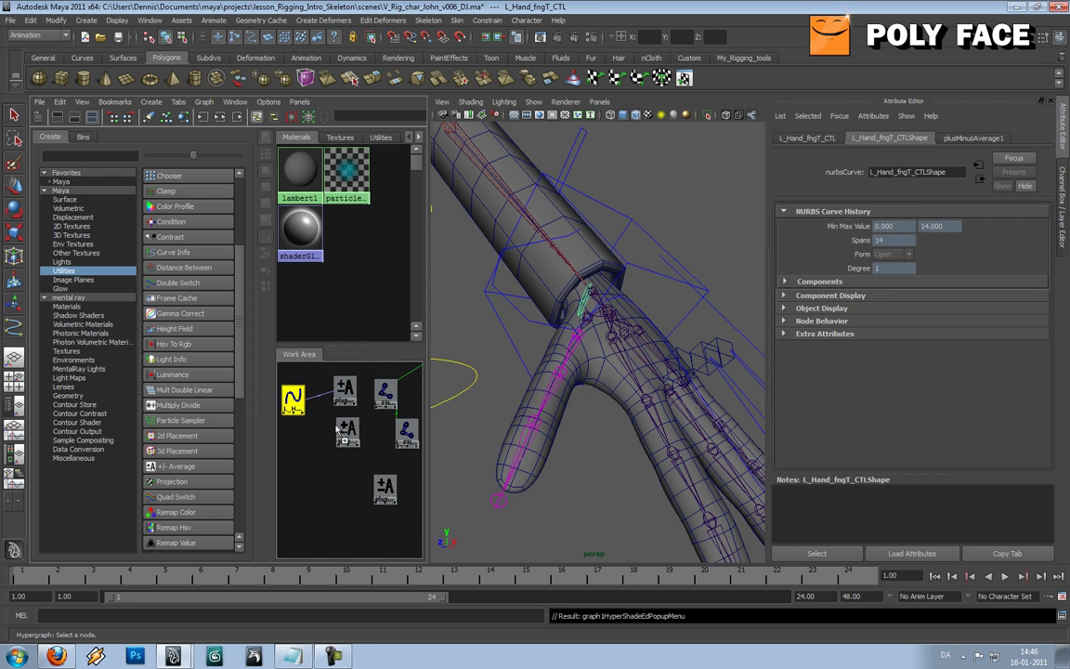
{"action": "middle_click_drag", "start_coordinate": [336, 429], "coordinate": [339, 430]}
{"action": "left_click", "coordinate": [368, 471]}
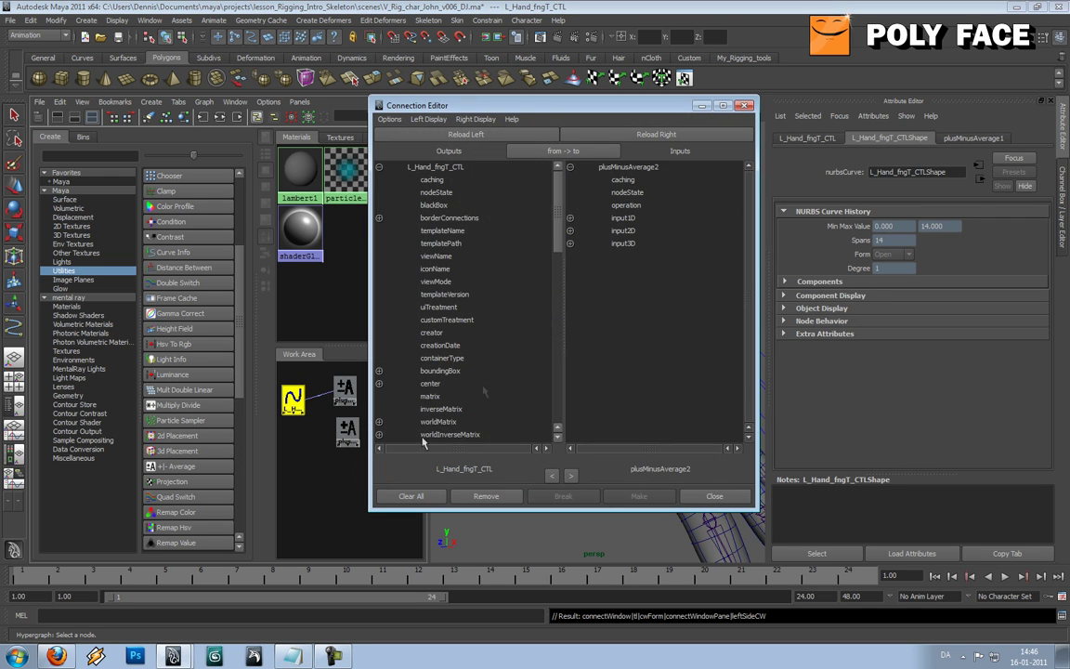
{"action": "scroll", "coordinate": [500, 342], "scroll_direction": "down", "scroll_amount": 15}
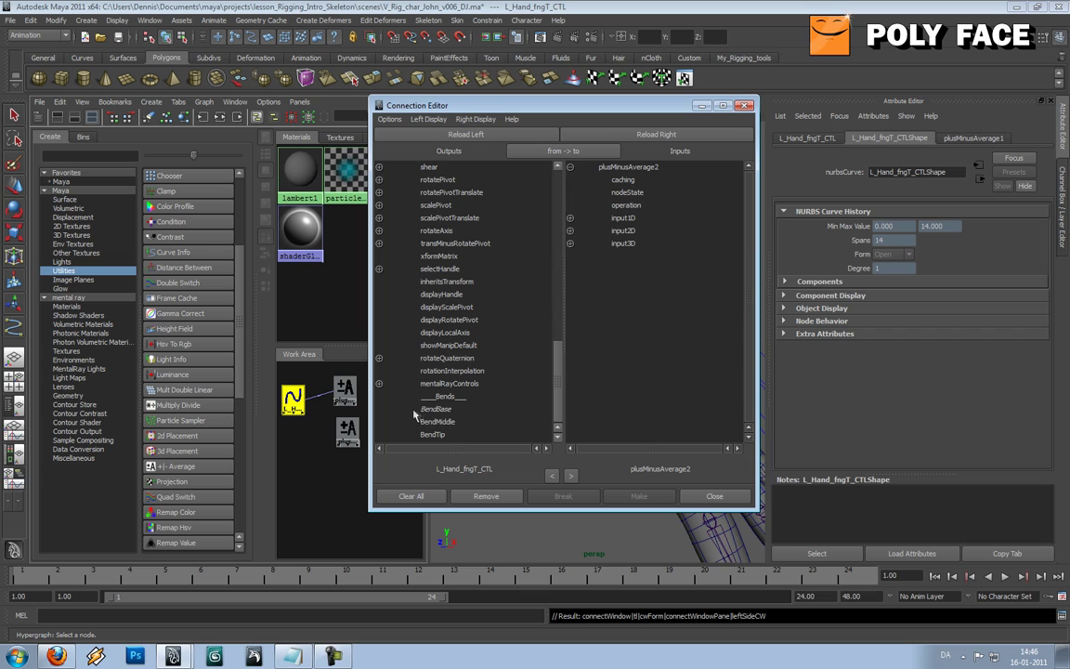
{"action": "left_click", "coordinate": [434, 422]}
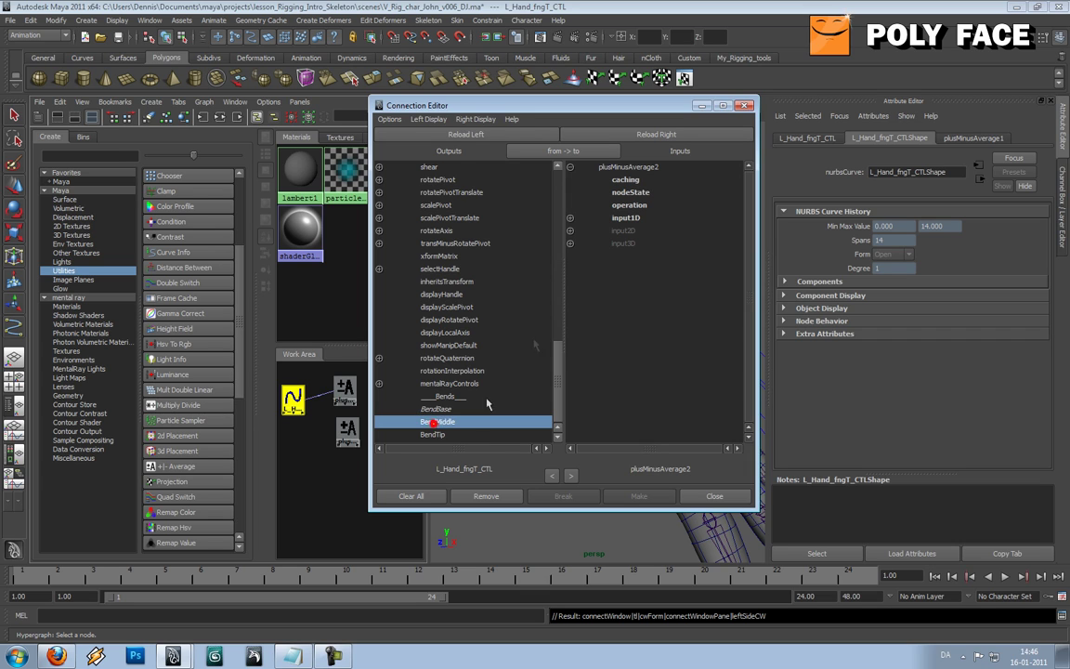
{"action": "left_click", "coordinate": [571, 243]}
{"action": "left_click", "coordinate": [570, 269]}
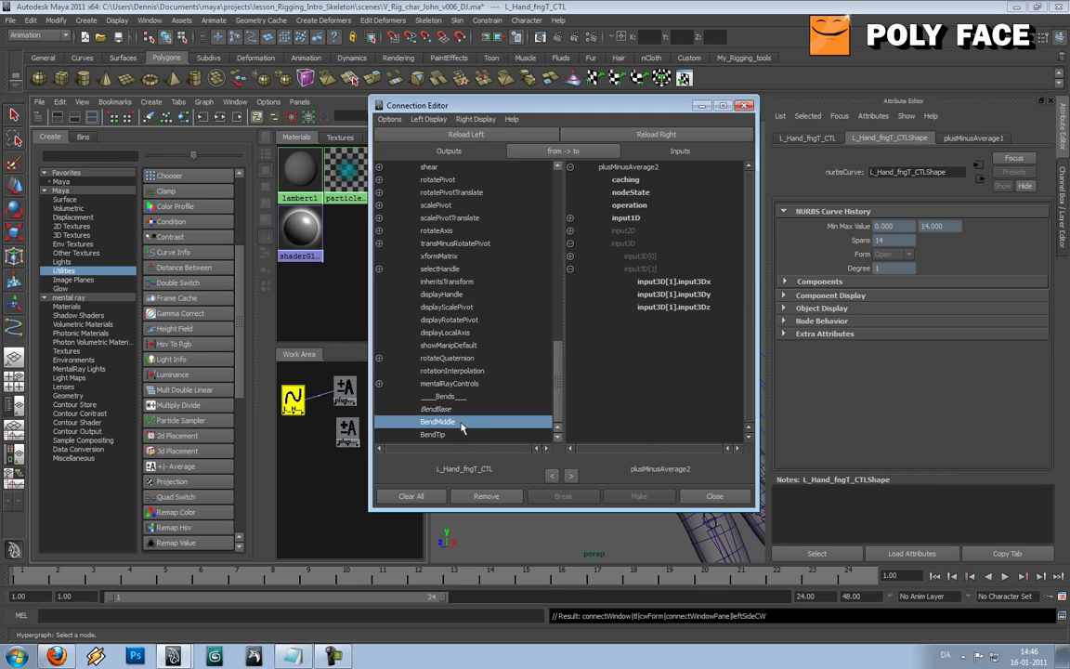
{"action": "left_click", "coordinate": [684, 308]}
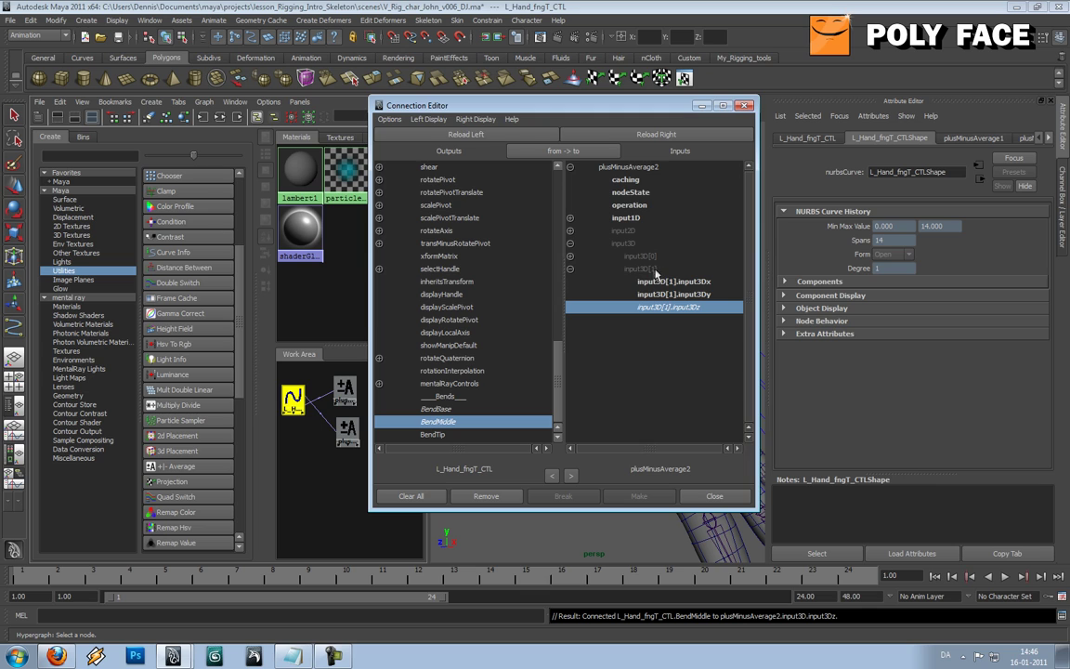
{"action": "left_click", "coordinate": [570, 256]}
{"action": "left_click_drag", "start_coordinate": [554, 355], "coordinate": [555, 269]}
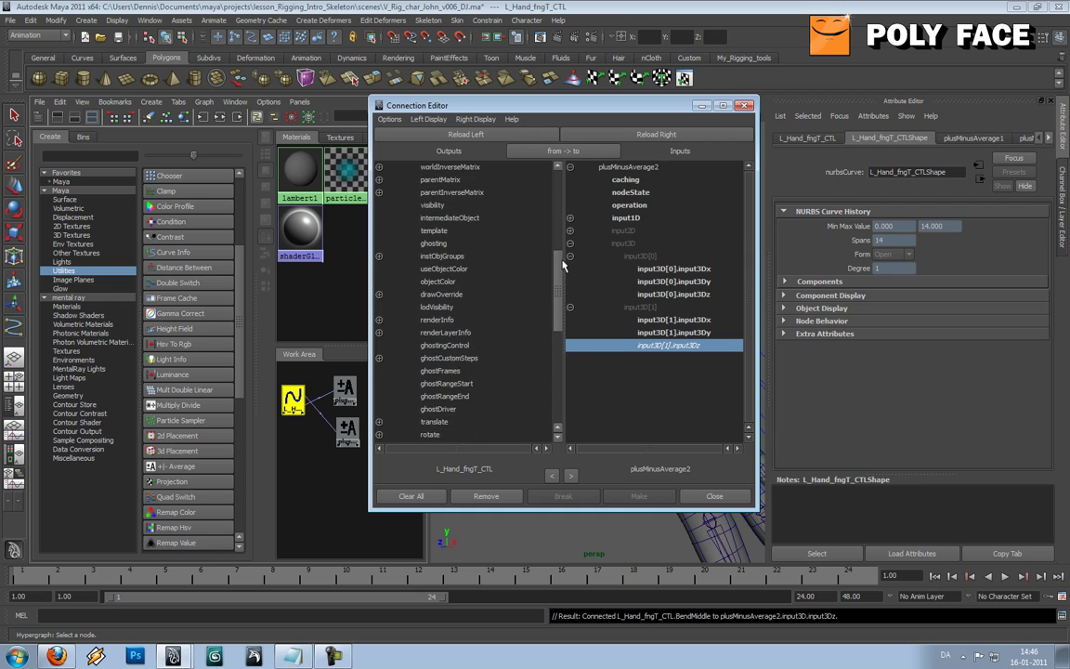
{"action": "left_click", "coordinate": [743, 105]}
Connect the thumb control's rotateZ to input3D[0].input3Dz of the plusMinusAverage2 node
{"action": "left_click", "coordinate": [286, 404]}
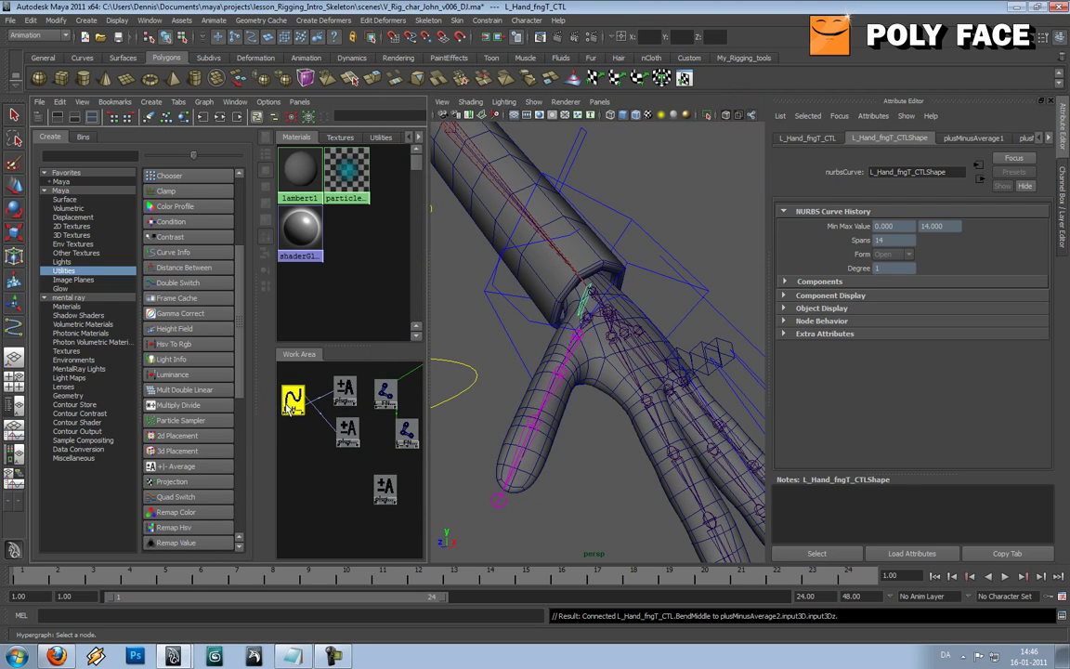
{"action": "middle_click_drag", "start_coordinate": [290, 401], "coordinate": [351, 432]}
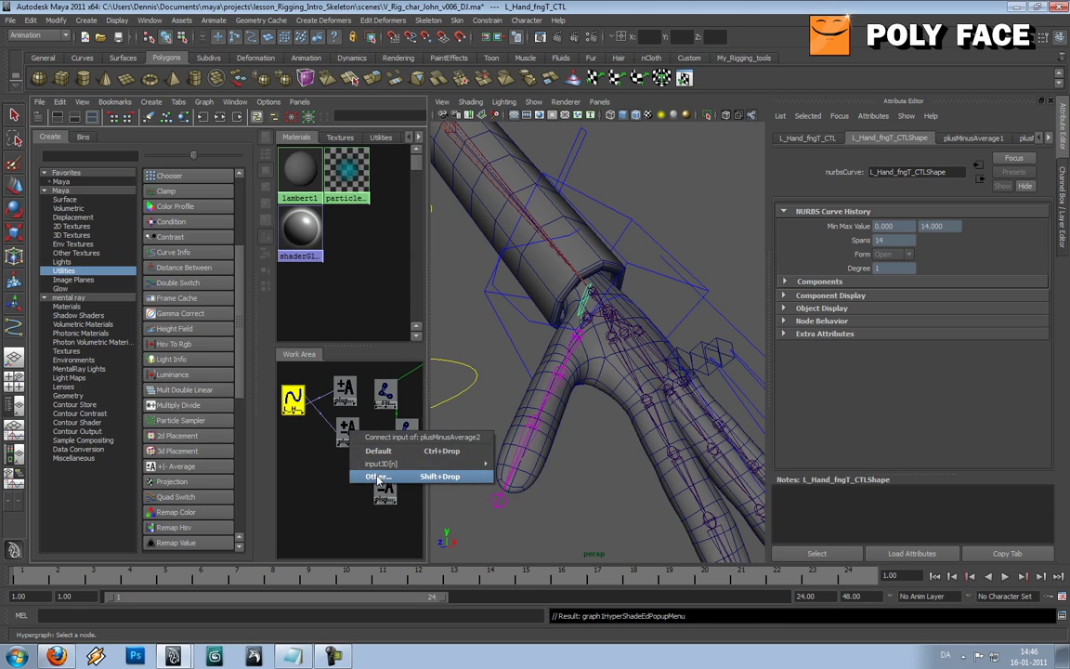
{"action": "left_click", "coordinate": [379, 477]}
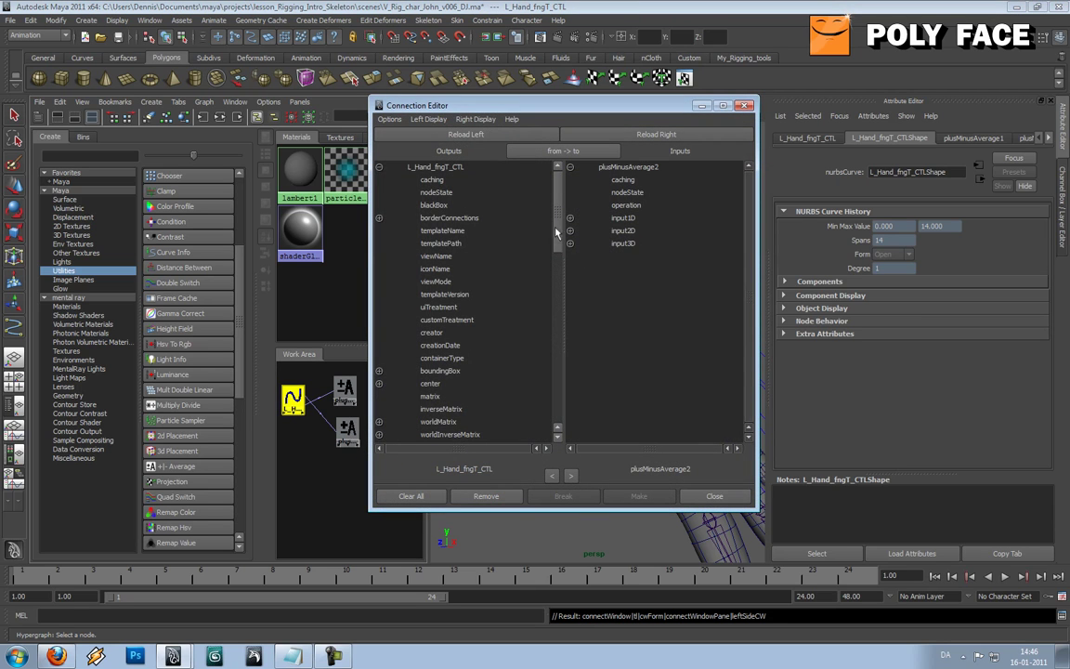
{"action": "left_click_drag", "start_coordinate": [556, 232], "coordinate": [538, 331]}
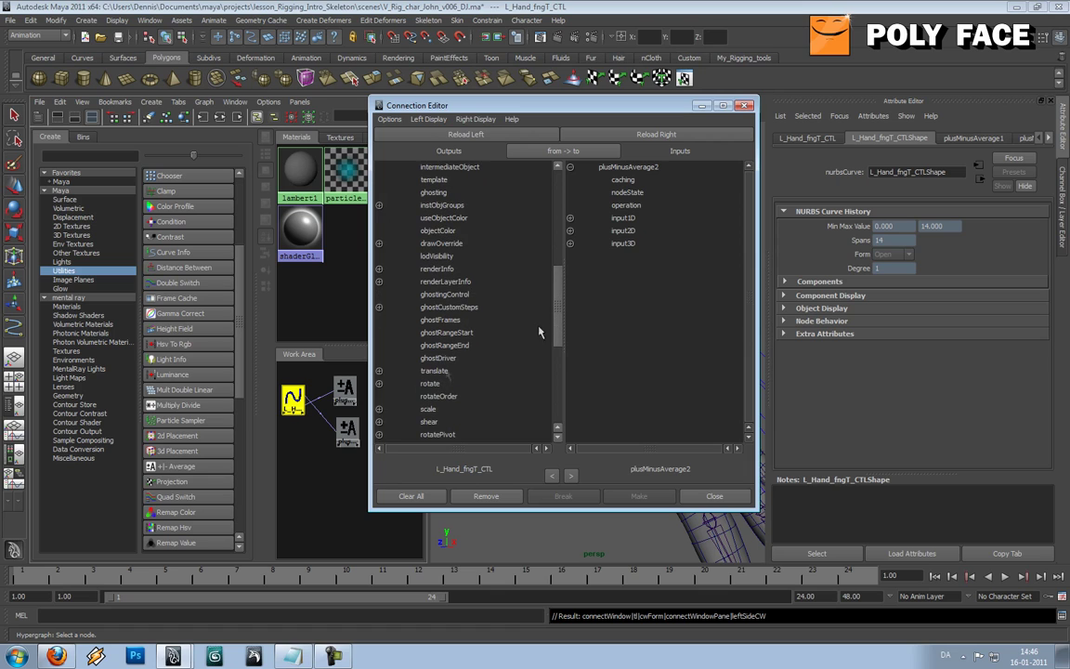
{"action": "left_click", "coordinate": [379, 382]}
{"action": "left_click", "coordinate": [446, 422]}
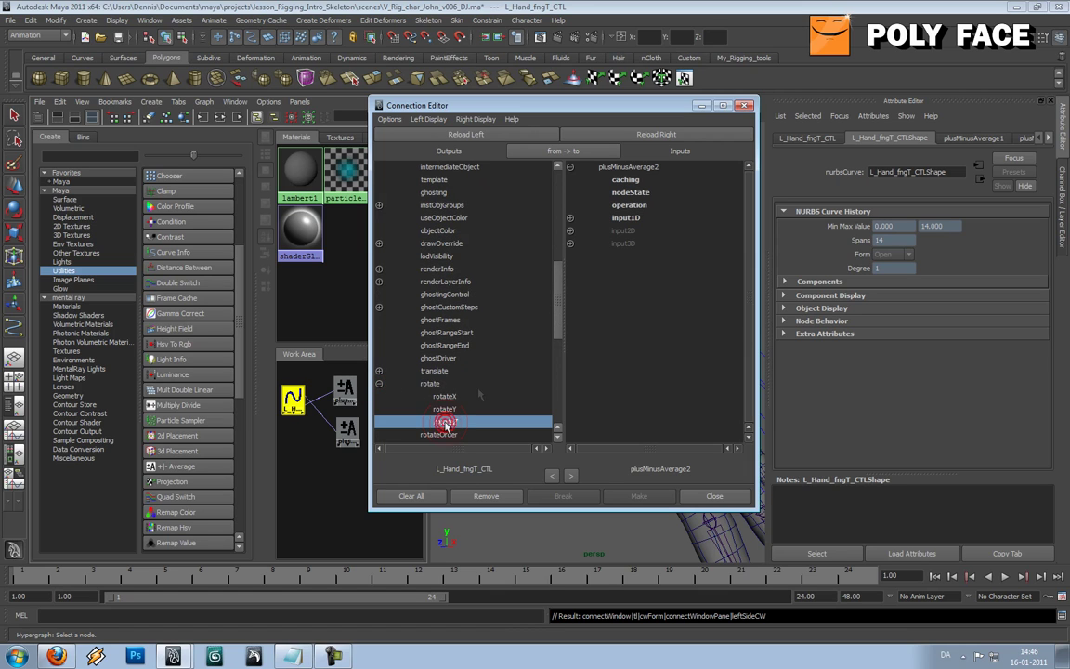
{"action": "left_click", "coordinate": [569, 242]}
{"action": "left_click", "coordinate": [569, 255]}
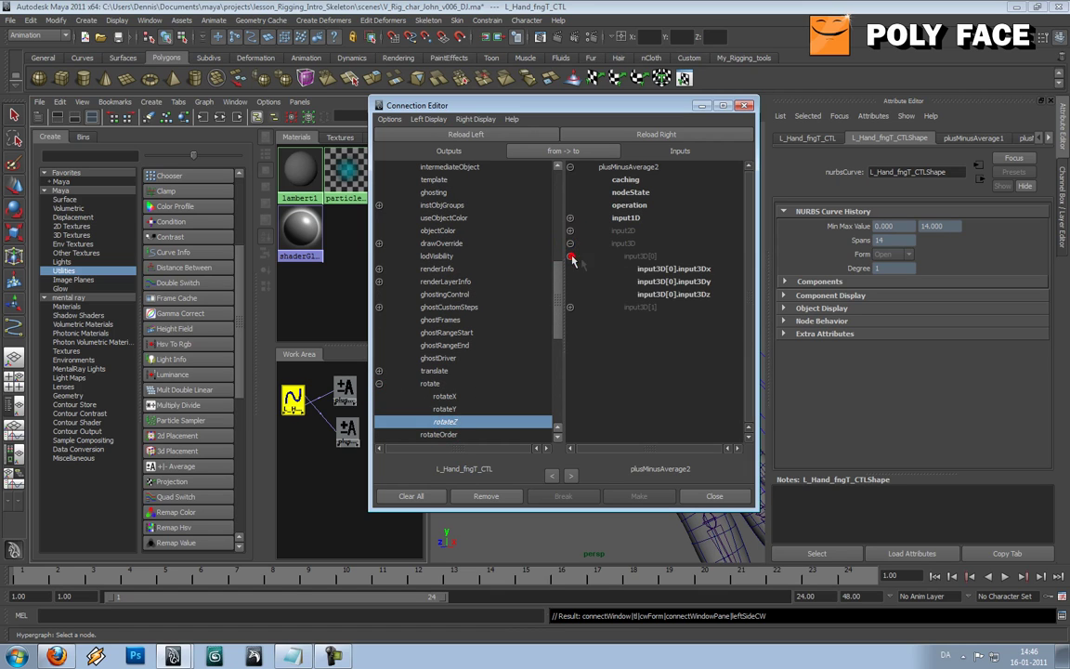
{"action": "left_click", "coordinate": [665, 294]}
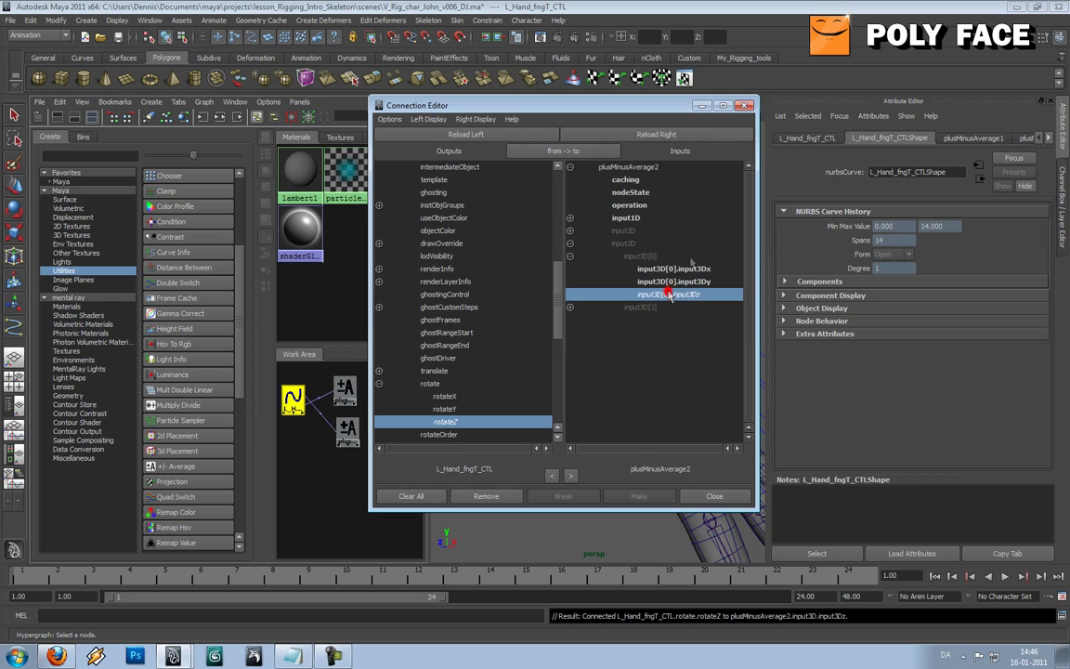
{"action": "left_click", "coordinate": [744, 105]}
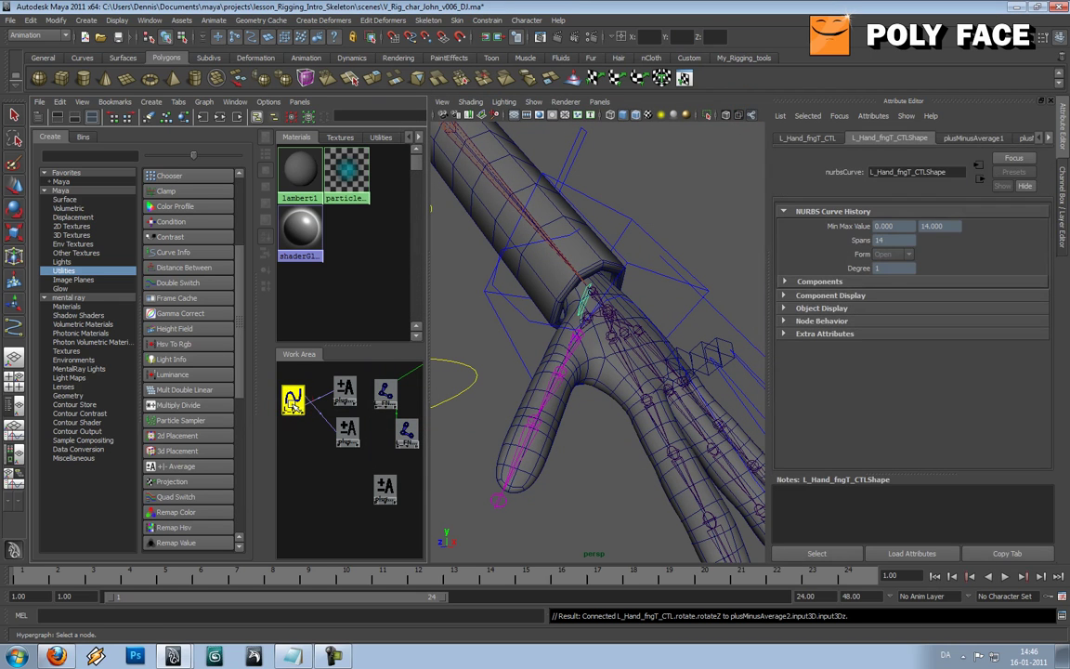
Connect the thumb control's BendTip attribute to input3D[1].input3Dz of the plusMinusAverage3 node
{"action": "middle_click_drag", "start_coordinate": [289, 404], "coordinate": [384, 499]}
{"action": "left_click", "coordinate": [411, 536]}
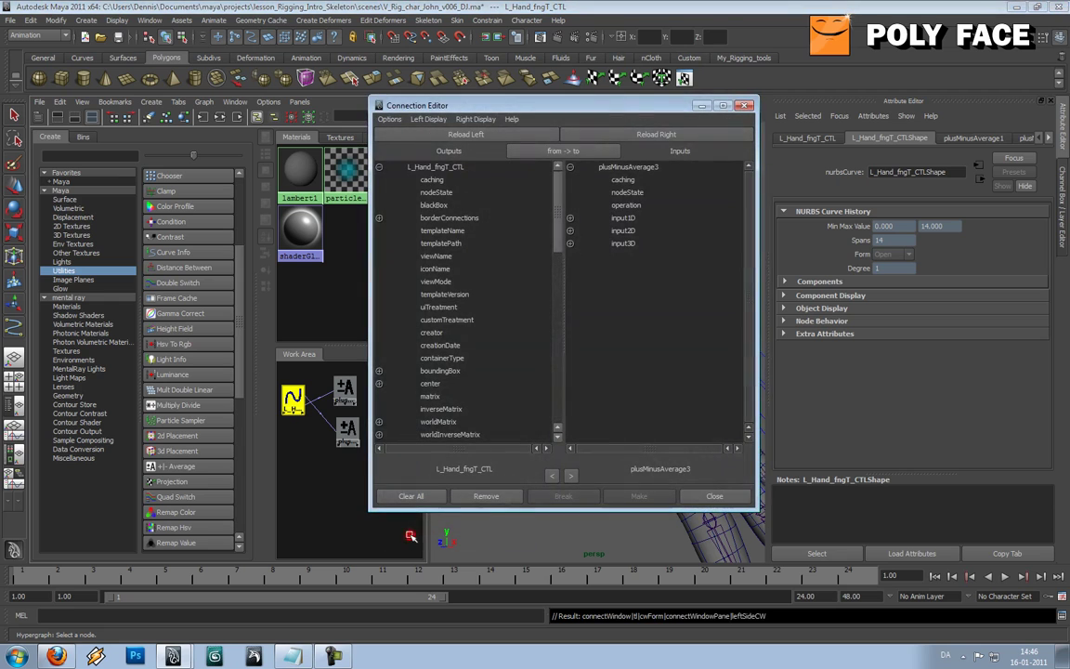
{"action": "left_click_drag", "start_coordinate": [555, 277], "coordinate": [536, 462]}
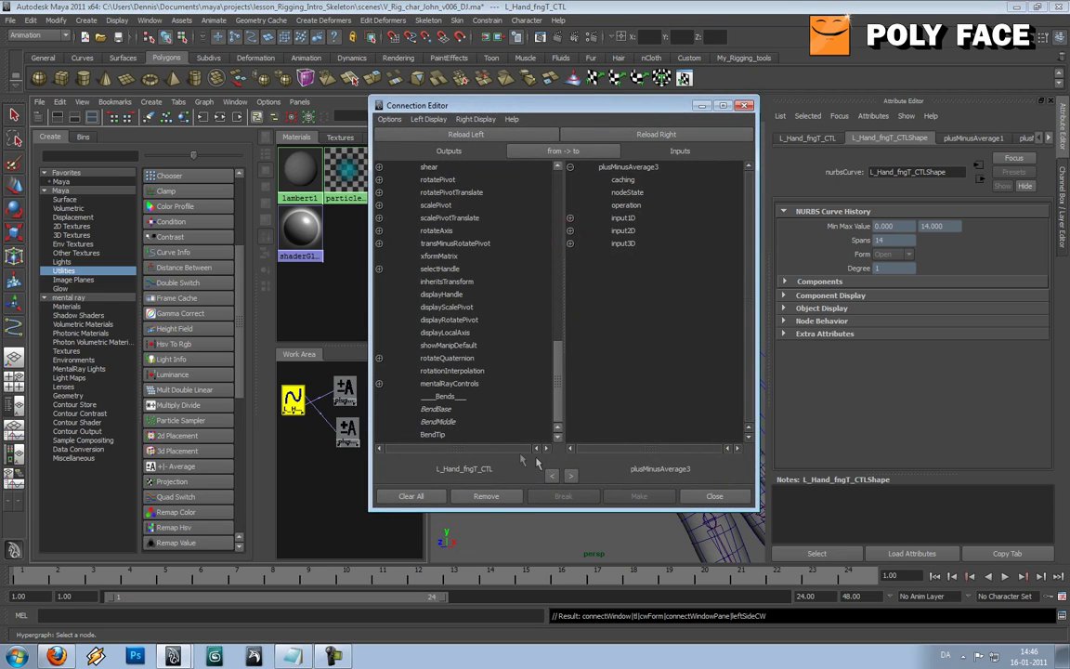
{"action": "left_click", "coordinate": [434, 436]}
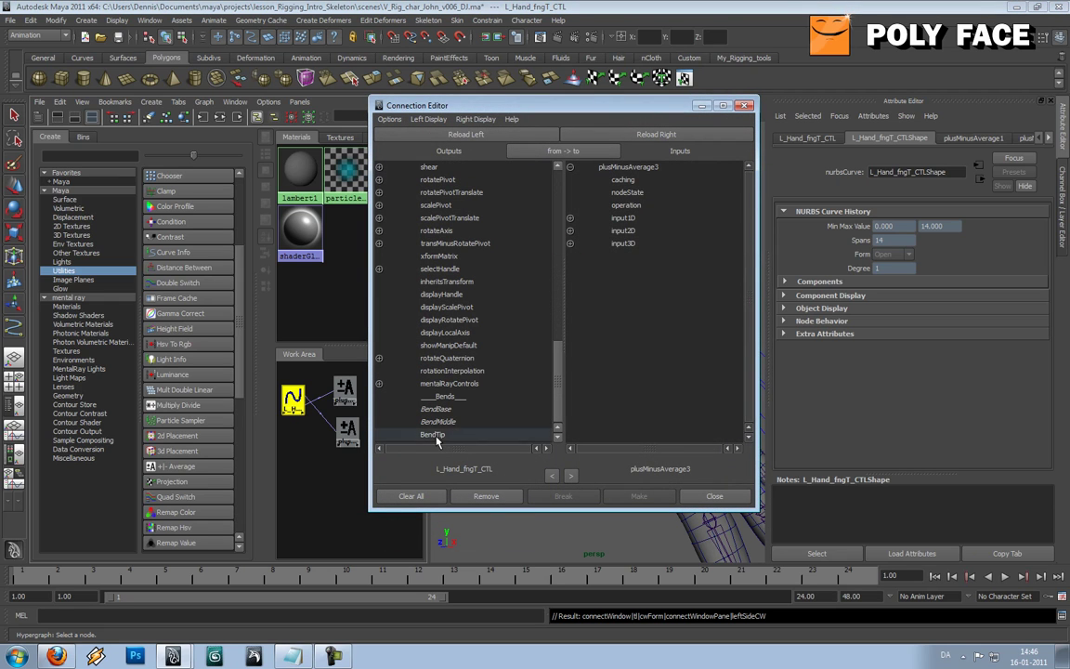
{"action": "left_click", "coordinate": [570, 244]}
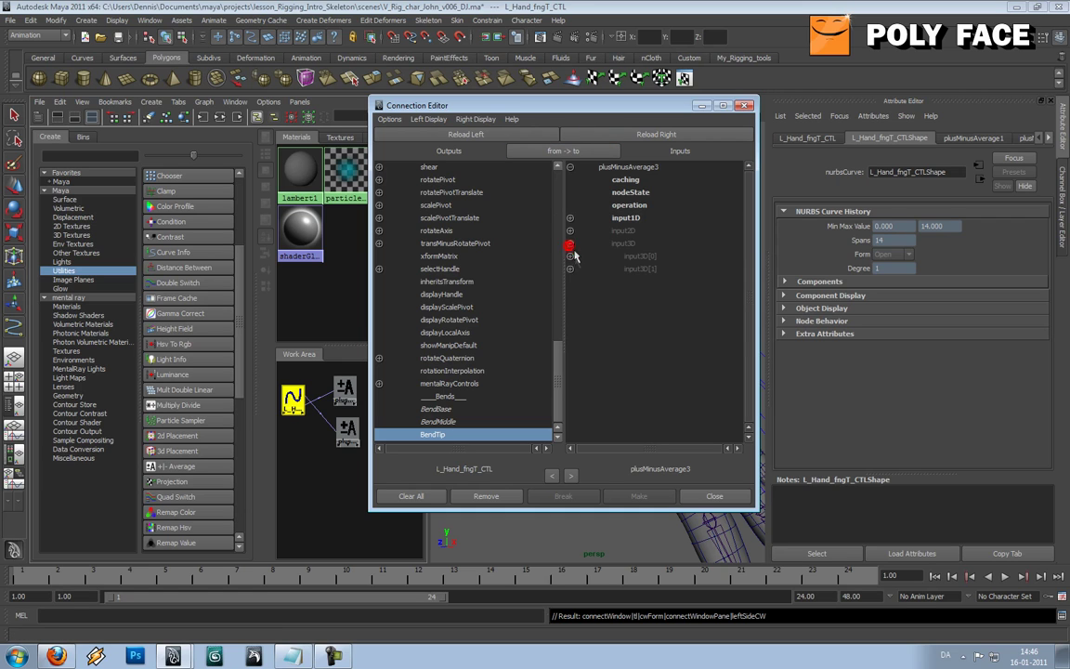
{"action": "left_click", "coordinate": [570, 269]}
{"action": "left_click", "coordinate": [677, 307]}
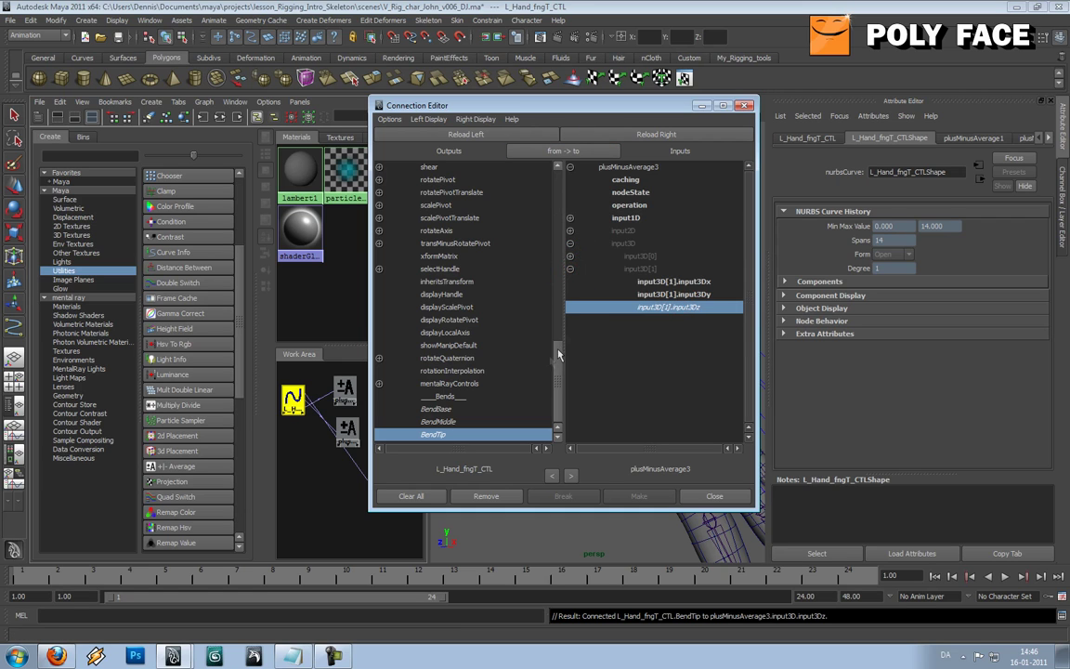
{"action": "left_click_drag", "start_coordinate": [557, 361], "coordinate": [558, 320]}
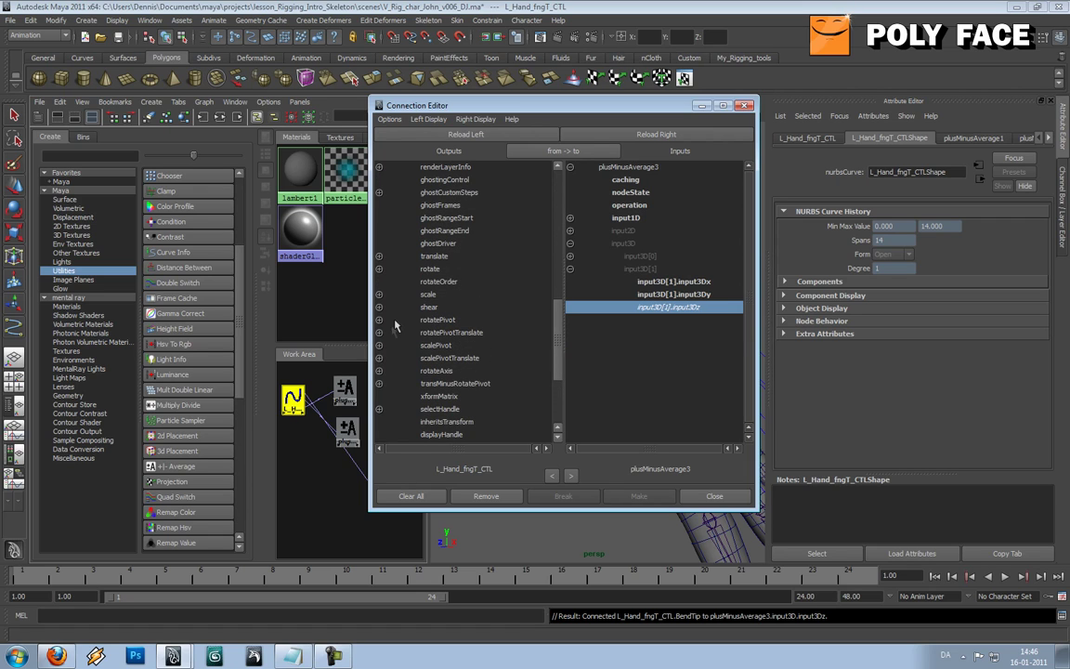
{"action": "left_click", "coordinate": [379, 269]}
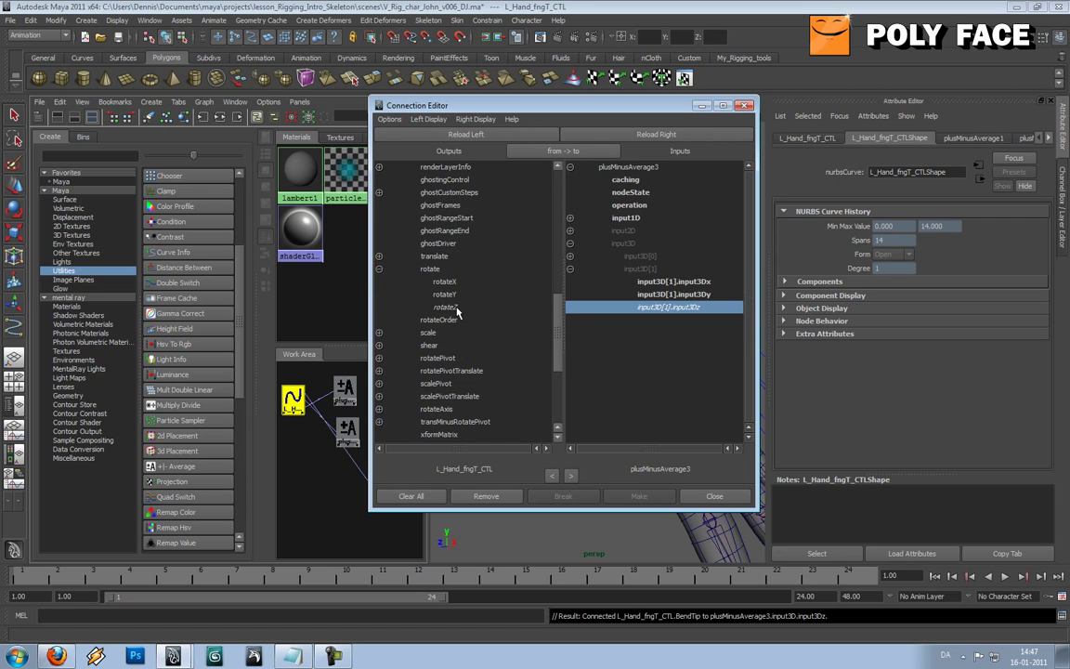
{"action": "left_click", "coordinate": [714, 496]}
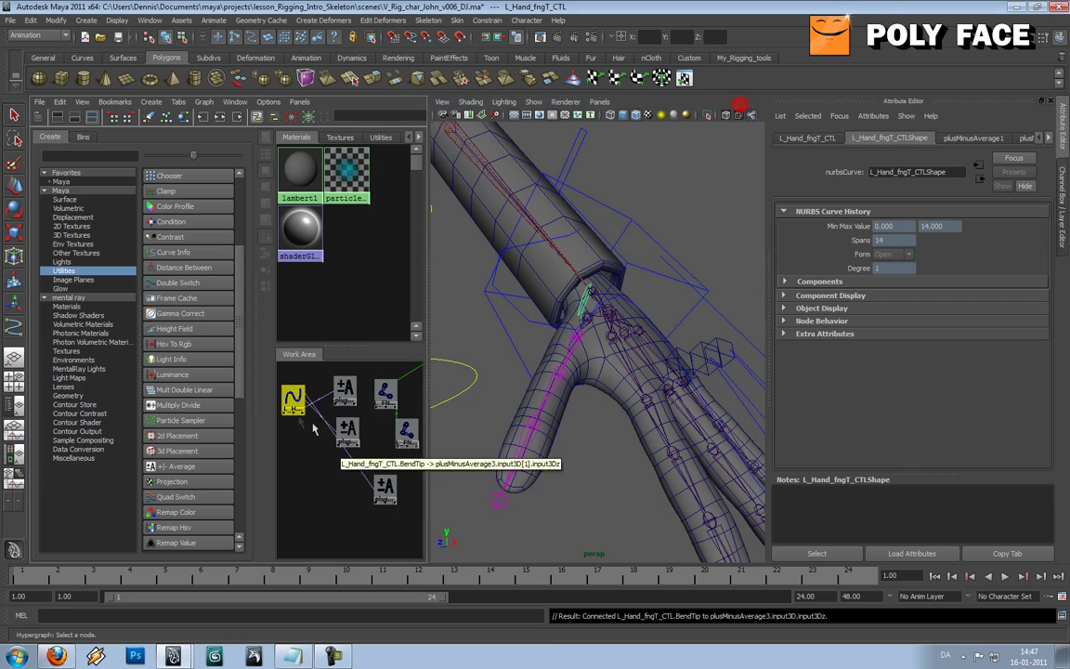
Connect the thumb control's rotateZ to input3D[0].input3Dz of the plusMinusAverage3 node
{"action": "middle_click_drag", "start_coordinate": [292, 400], "coordinate": [385, 487]}
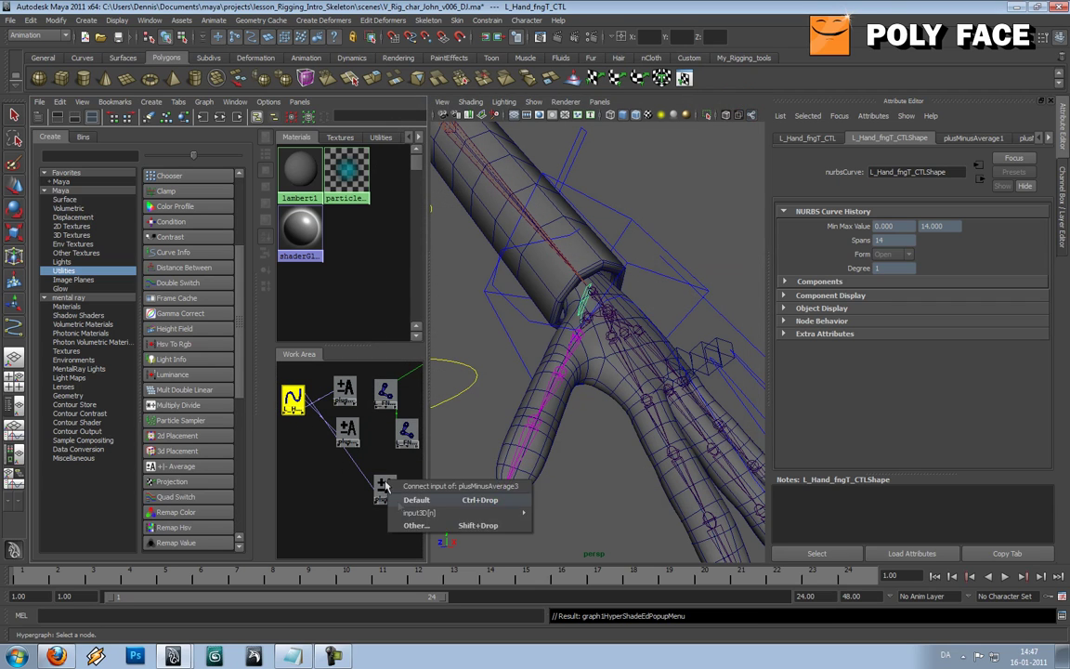
{"action": "left_click", "coordinate": [410, 525]}
{"action": "left_click_drag", "start_coordinate": [556, 229], "coordinate": [558, 336]}
{"action": "left_click", "coordinate": [378, 345]}
{"action": "left_click", "coordinate": [445, 382]}
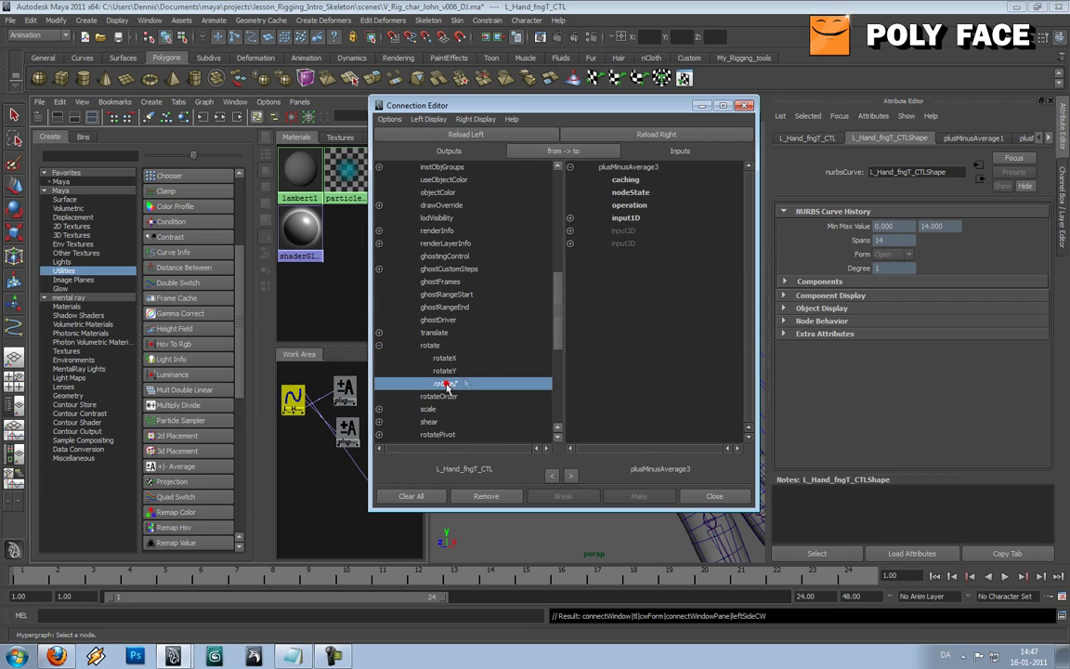
{"action": "left_click", "coordinate": [569, 242]}
{"action": "left_click", "coordinate": [569, 255]}
{"action": "left_click", "coordinate": [667, 293]}
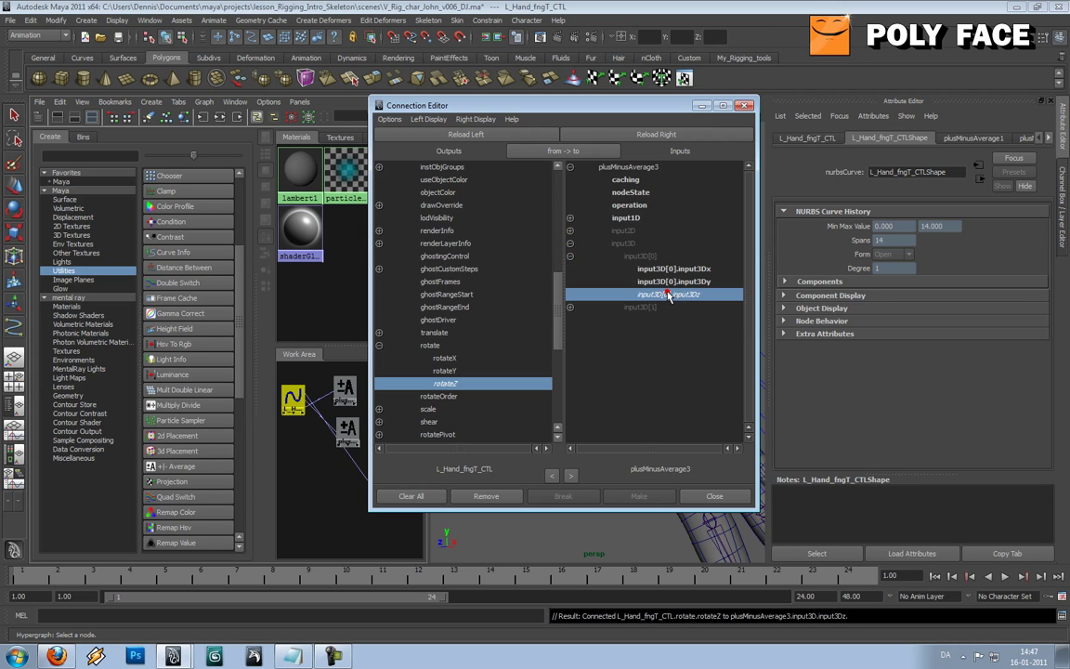
{"action": "left_click", "coordinate": [745, 105]}
Connect output3Dz of the plusMinusAverage2 node to rotateZ of the middle thumb joint, L_FNGThumbMD_02_JNT
{"action": "left_click", "coordinate": [377, 442]}
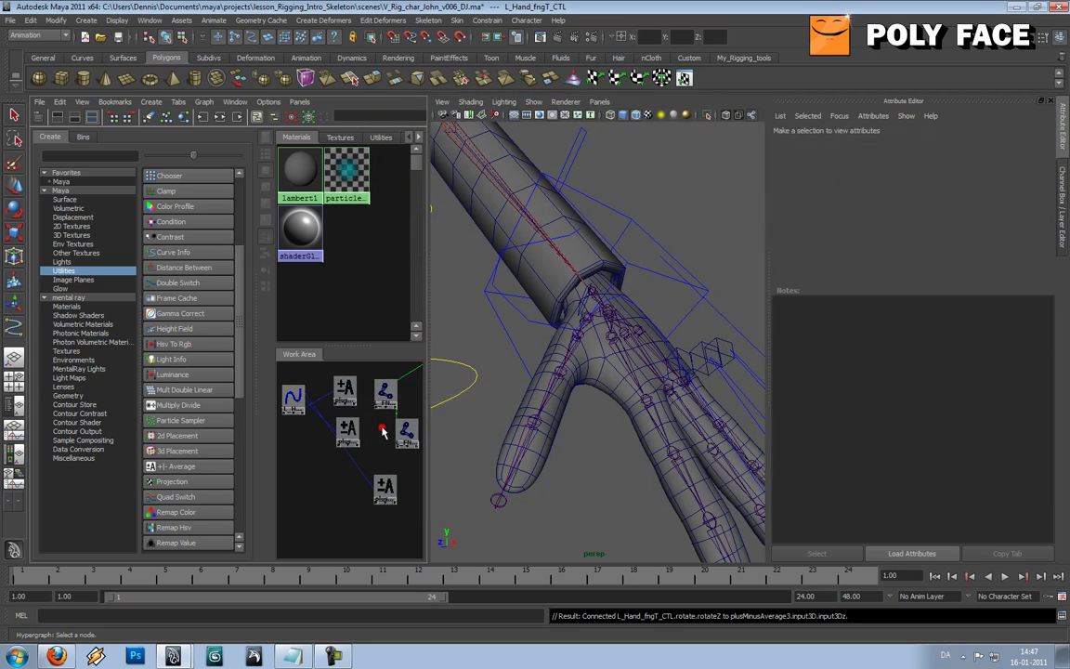
{"action": "middle_click_drag", "start_coordinate": [378, 445], "coordinate": [344, 440], "text": "alt"}
{"action": "left_click", "coordinate": [317, 440]}
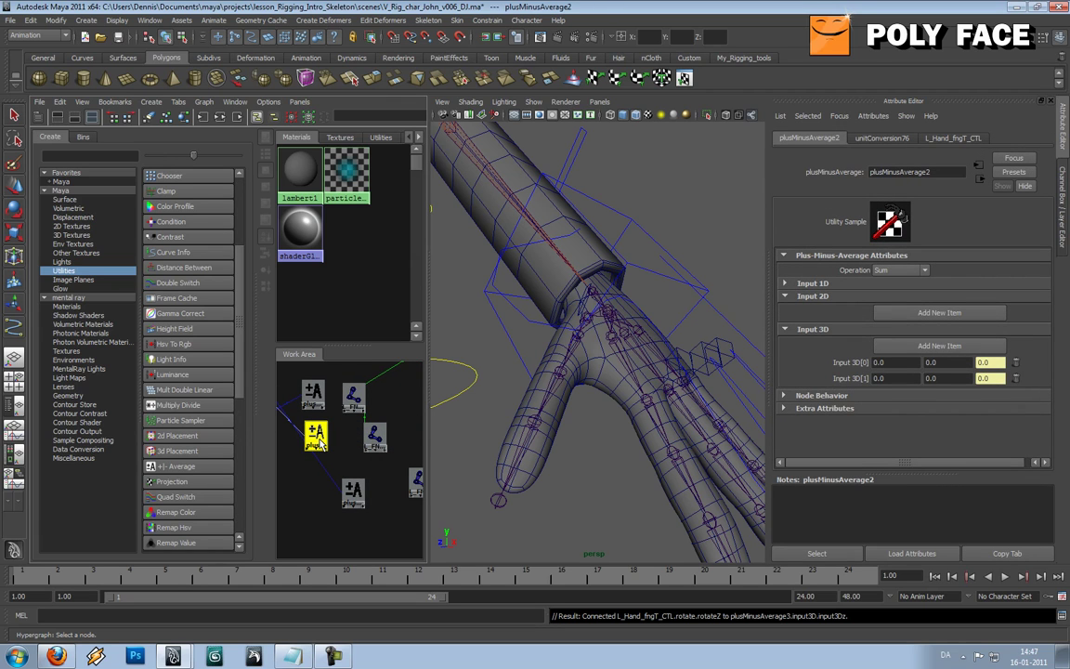
{"action": "middle_click_drag", "start_coordinate": [317, 440], "coordinate": [374, 434]}
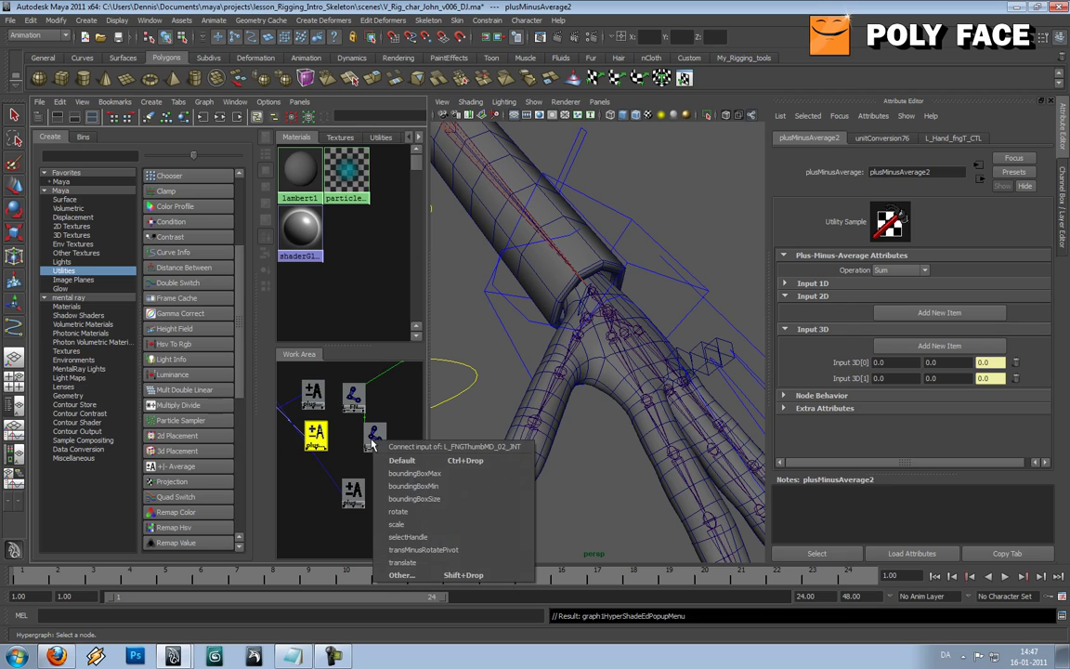
{"action": "left_click", "coordinate": [401, 575]}
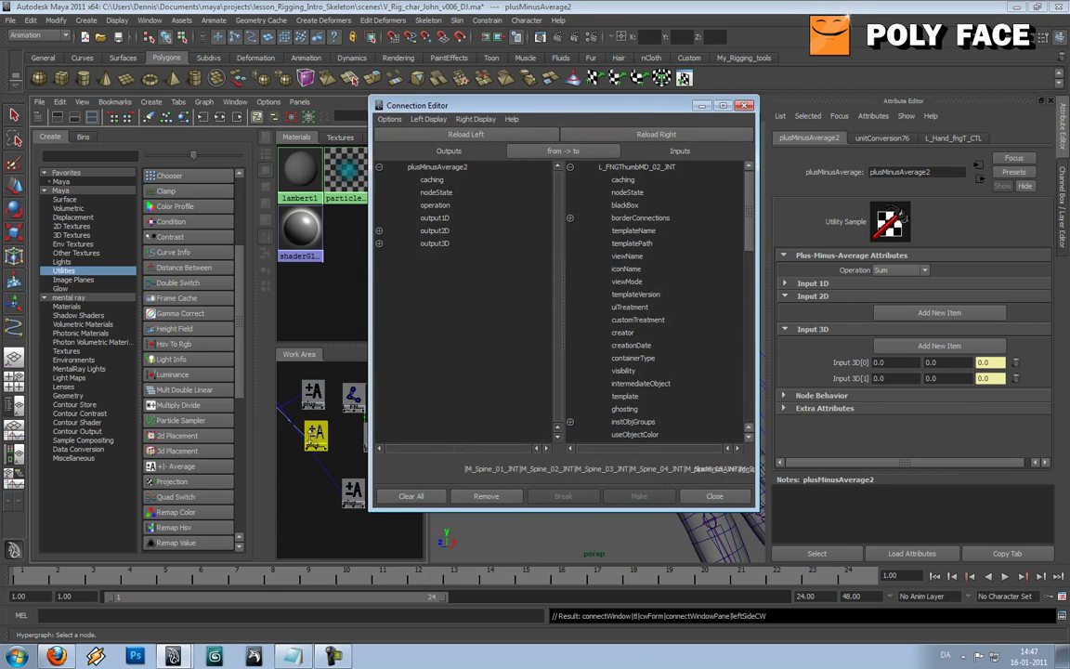
{"action": "left_click", "coordinate": [379, 243]}
{"action": "left_click", "coordinate": [446, 282]}
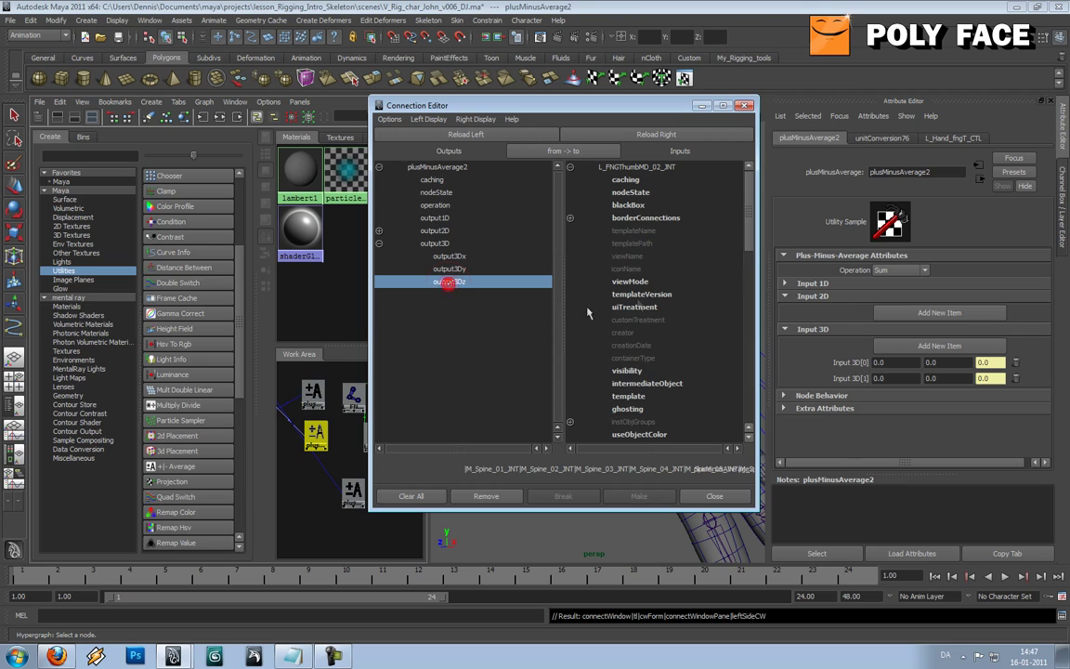
{"action": "left_click_drag", "start_coordinate": [748, 214], "coordinate": [747, 282]}
{"action": "left_click", "coordinate": [571, 383]}
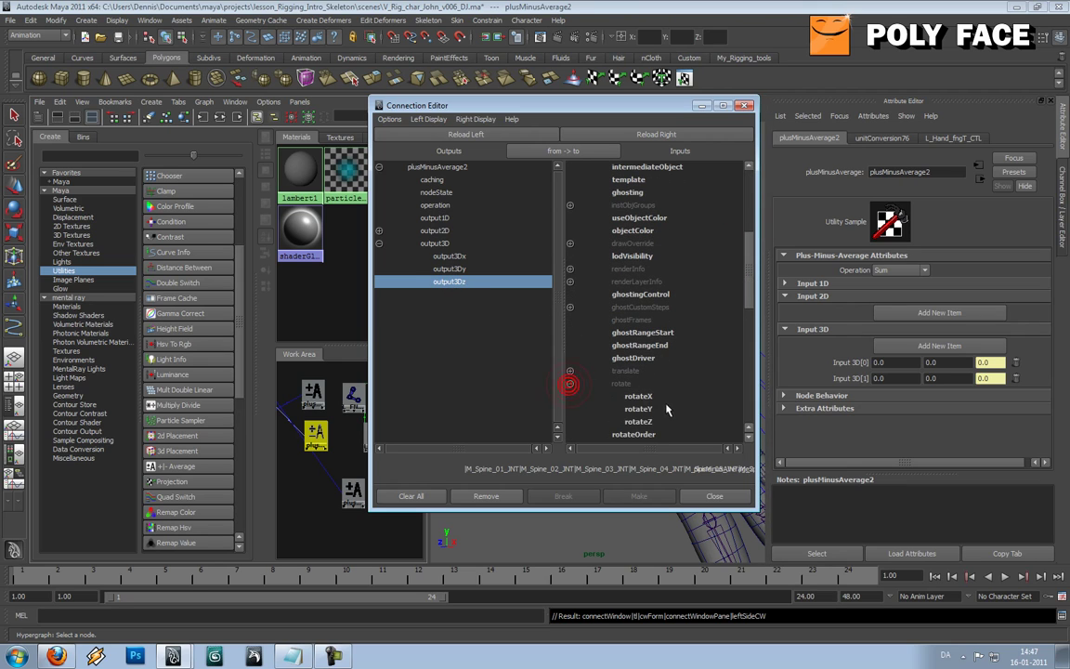
{"action": "left_click", "coordinate": [654, 423]}
Connect output3Dz of the plusMinusAverage3 node to rotateZ of the thumb tip joint, L_FNGThumbTip_JNT
{"action": "left_click_drag", "start_coordinate": [546, 105], "coordinate": [626, 78]}
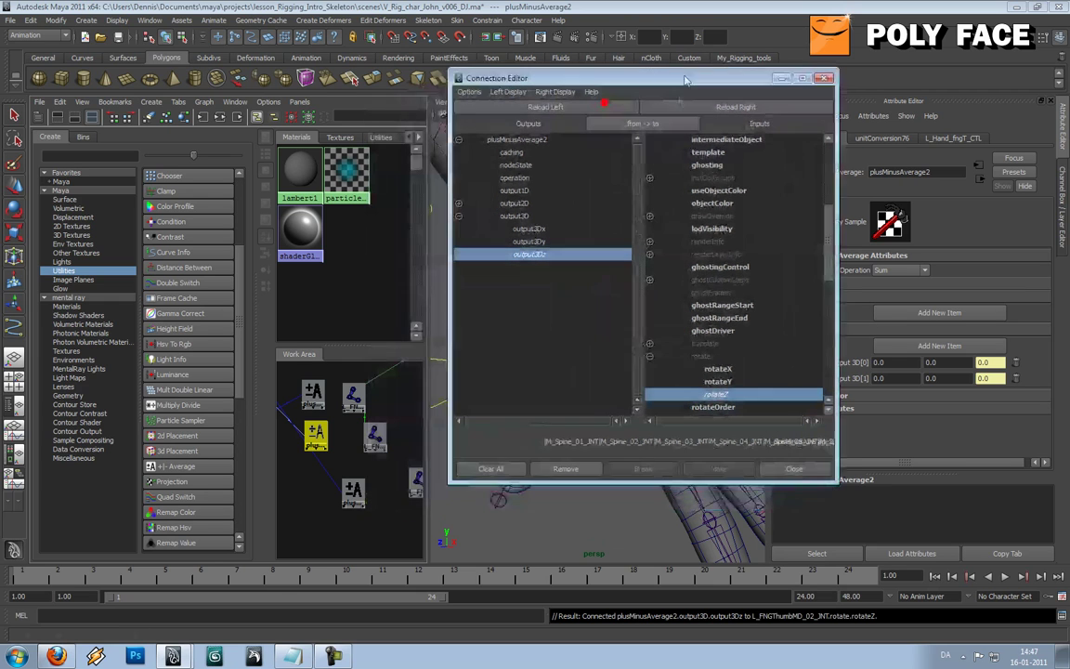
{"action": "left_click", "coordinate": [353, 494]}
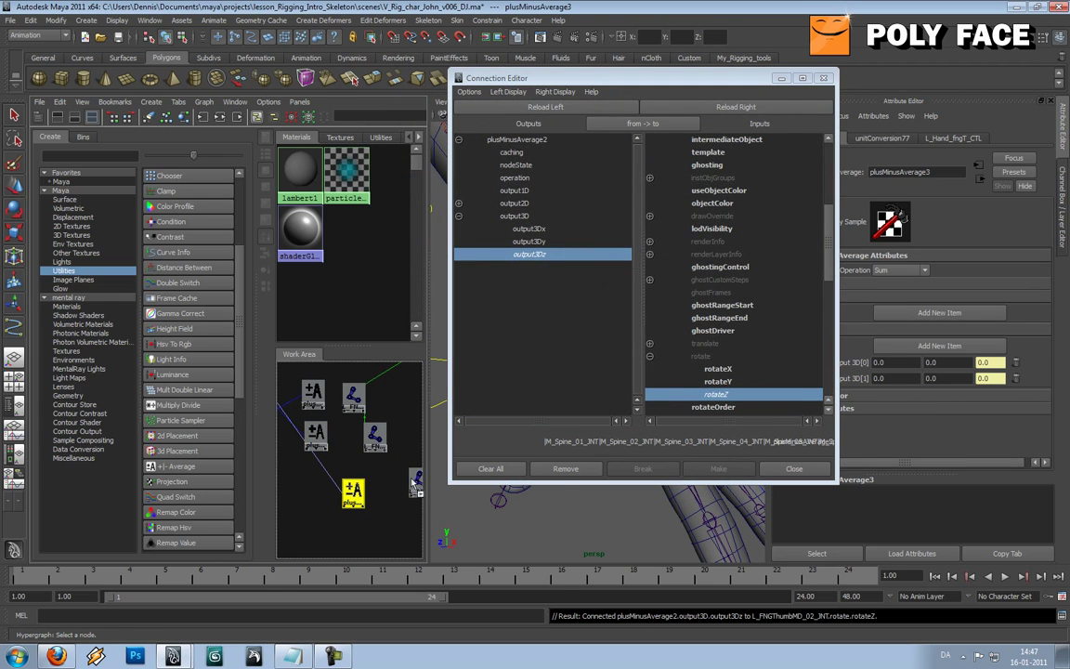
{"action": "right_click", "coordinate": [353, 494]}
{"action": "left_click", "coordinate": [462, 611]}
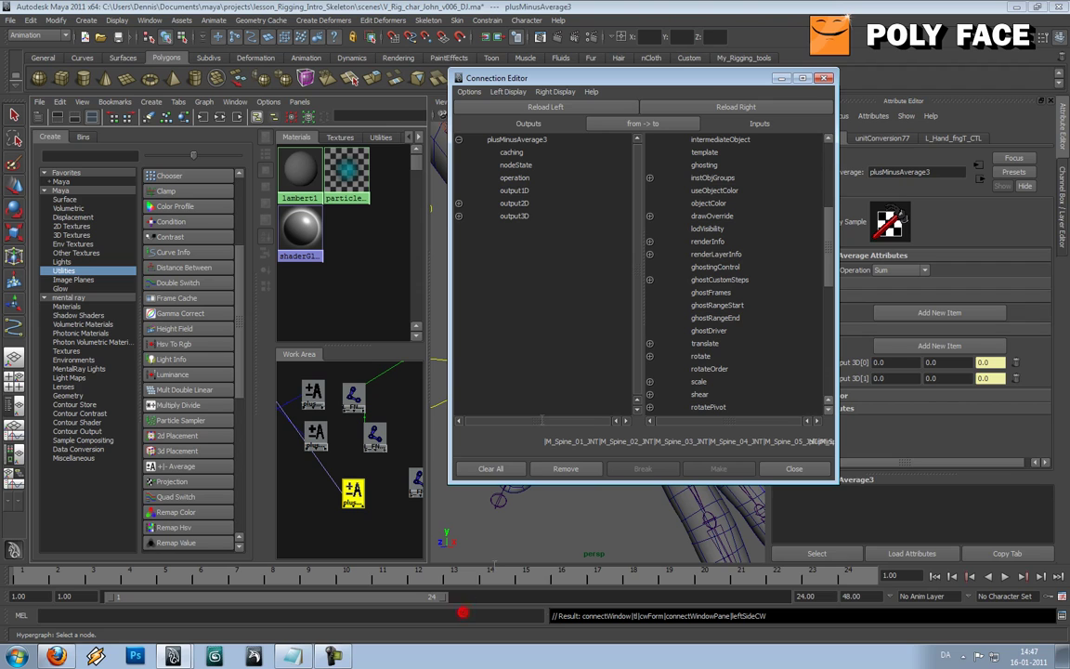
{"action": "left_click", "coordinate": [458, 215]}
{"action": "left_click", "coordinate": [528, 254]}
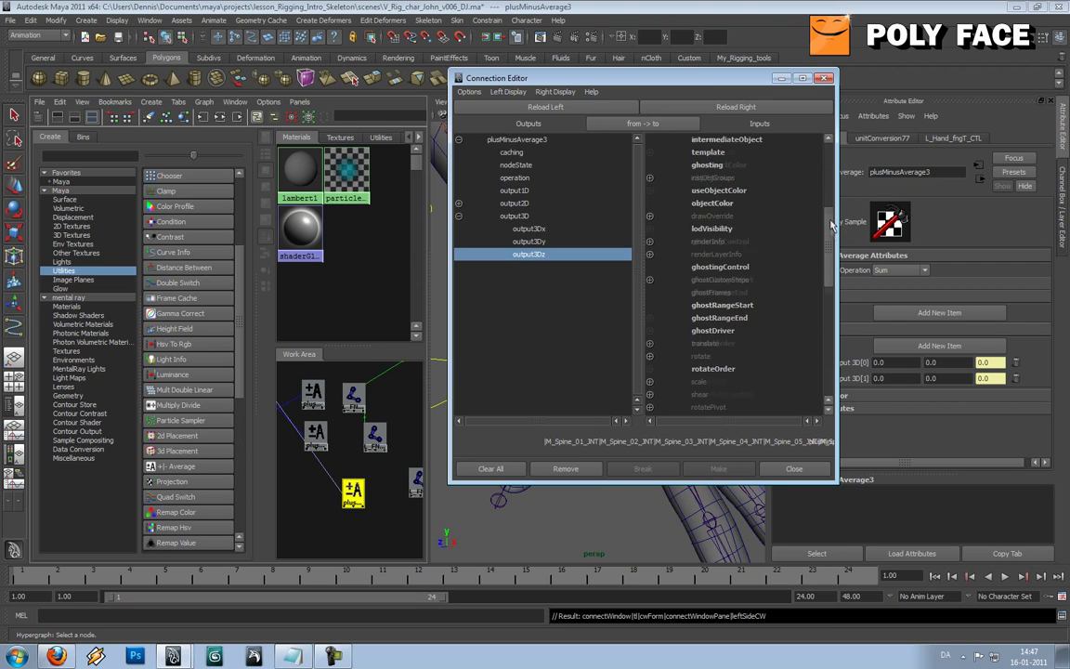
{"action": "left_click_drag", "start_coordinate": [832, 223], "coordinate": [843, 251]}
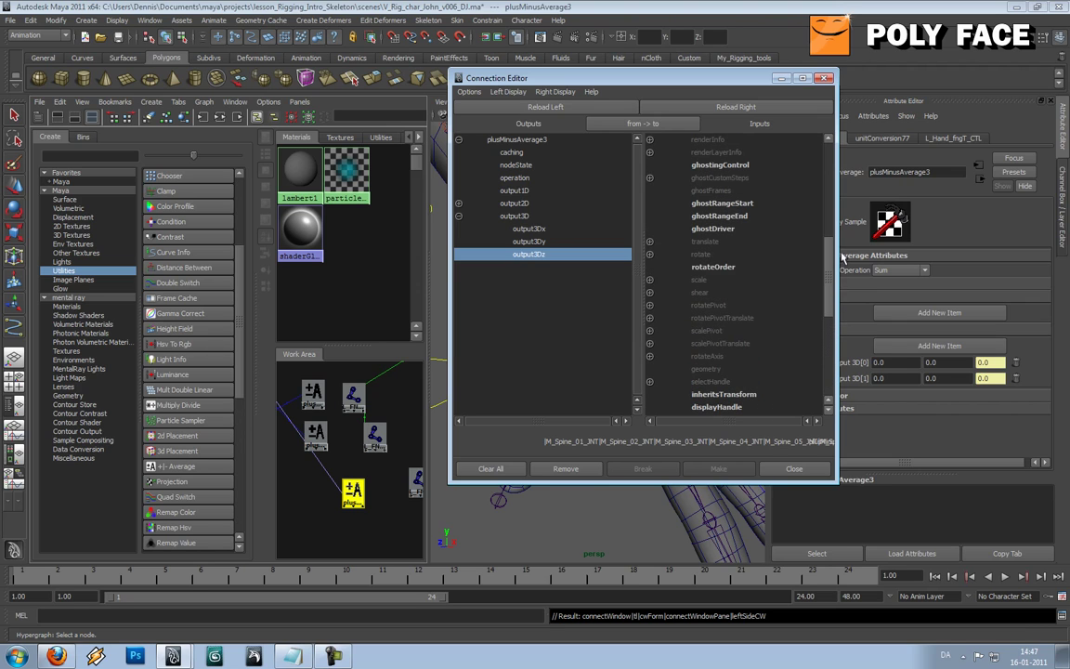
{"action": "left_click", "coordinate": [650, 255]}
{"action": "left_click", "coordinate": [719, 293]}
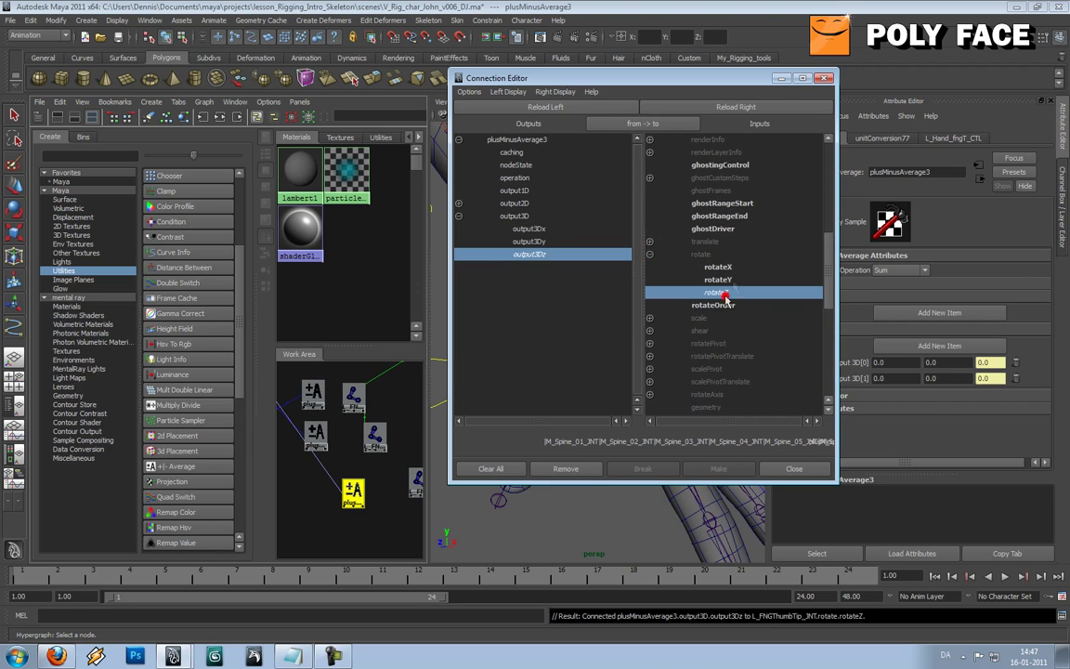
{"action": "left_click", "coordinate": [781, 79]}
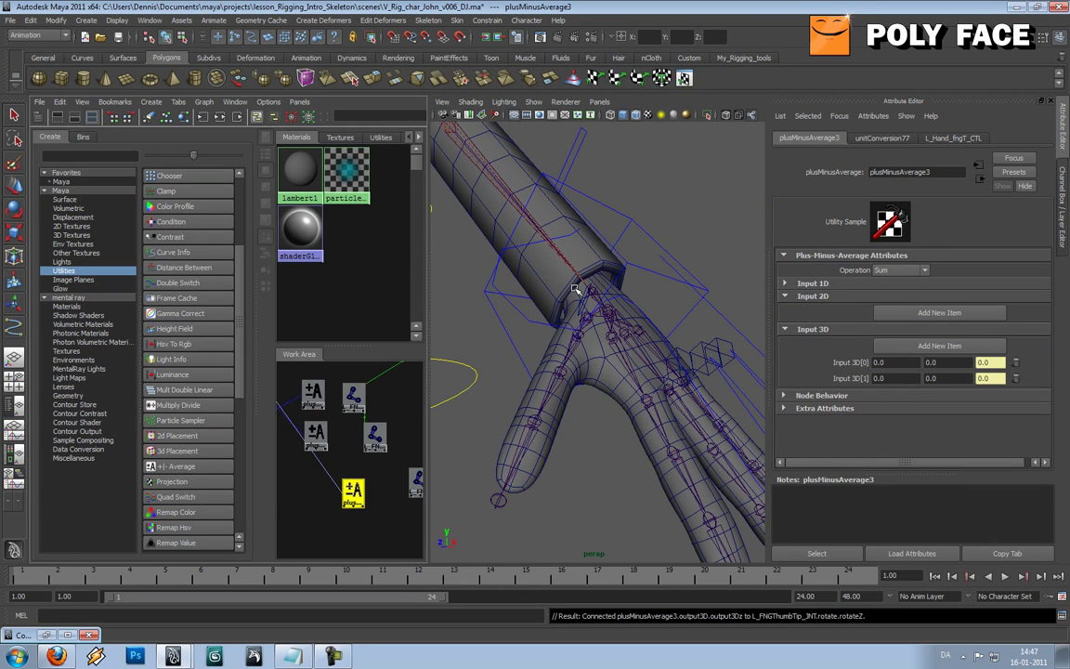
Test the thumb curl by rotating the thumb control about Z, and reset its Rotate Z to 0
{"action": "left_click_drag", "start_coordinate": [592, 302], "coordinate": [650, 315], "text": "alt"}
{"action": "left_click", "coordinate": [577, 287]}
{"action": "key", "text": "e"}
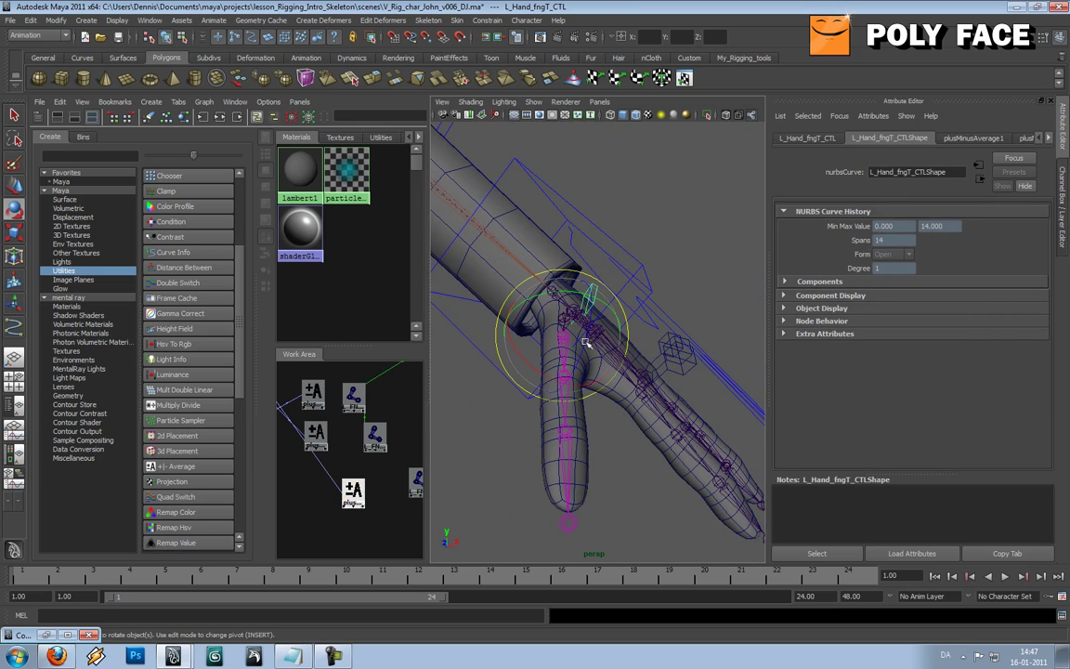
{"action": "left_click_drag", "start_coordinate": [589, 332], "coordinate": [610, 372]}
{"action": "left_click_drag", "start_coordinate": [622, 337], "coordinate": [568, 295]}
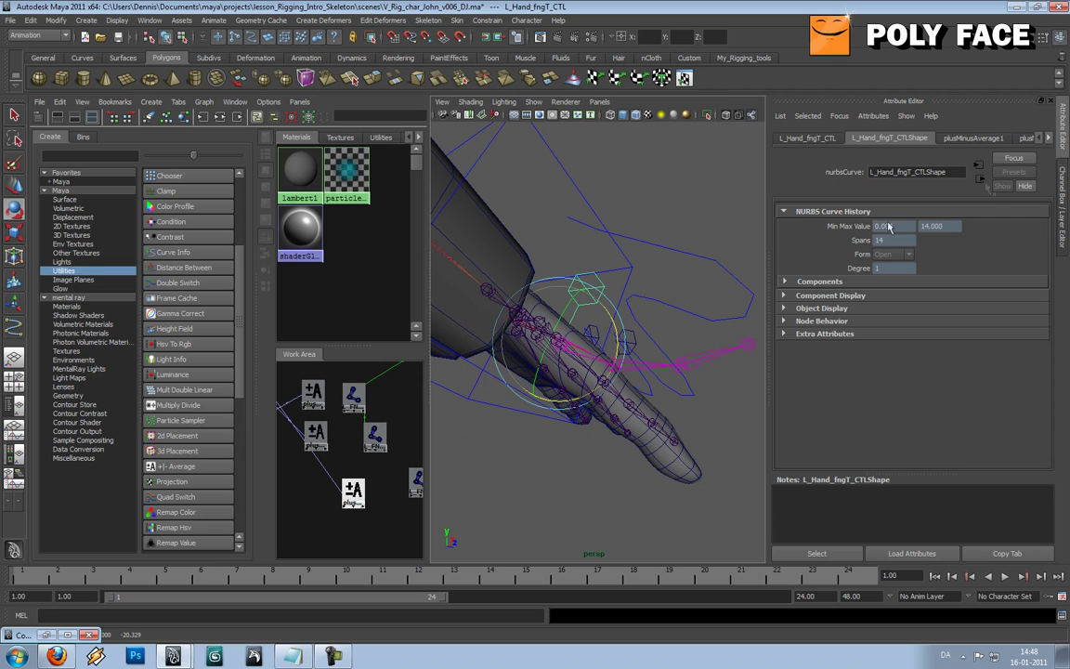
{"action": "left_click", "coordinate": [1058, 175]}
{"action": "double_click", "coordinate": [1032, 201]}
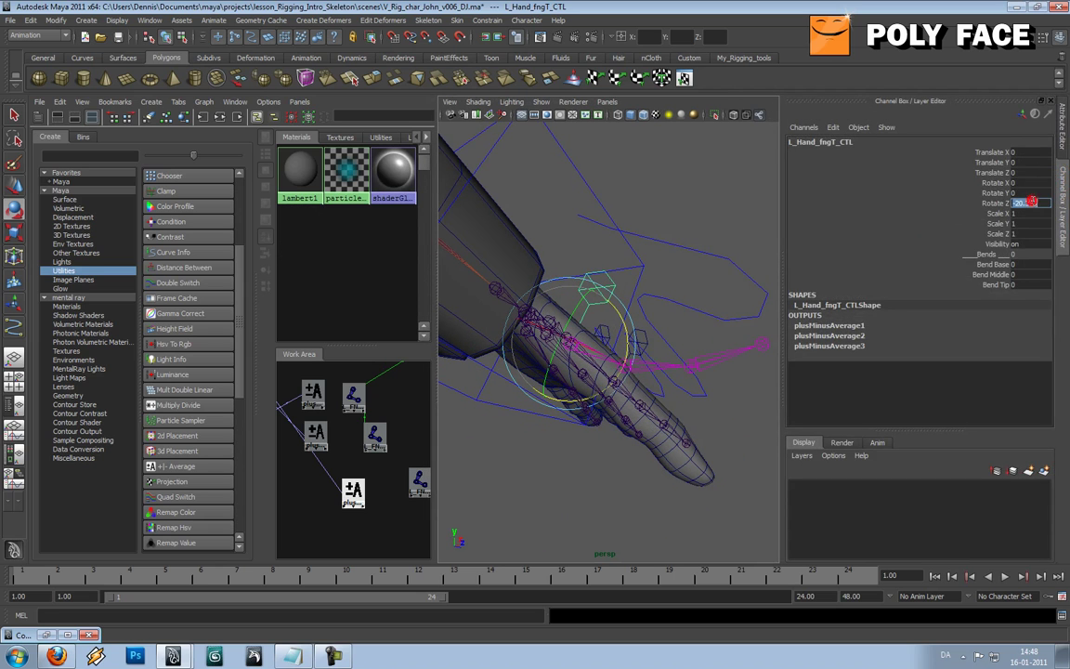
{"action": "type", "text": "0"}
{"action": "key", "text": "Tab"}
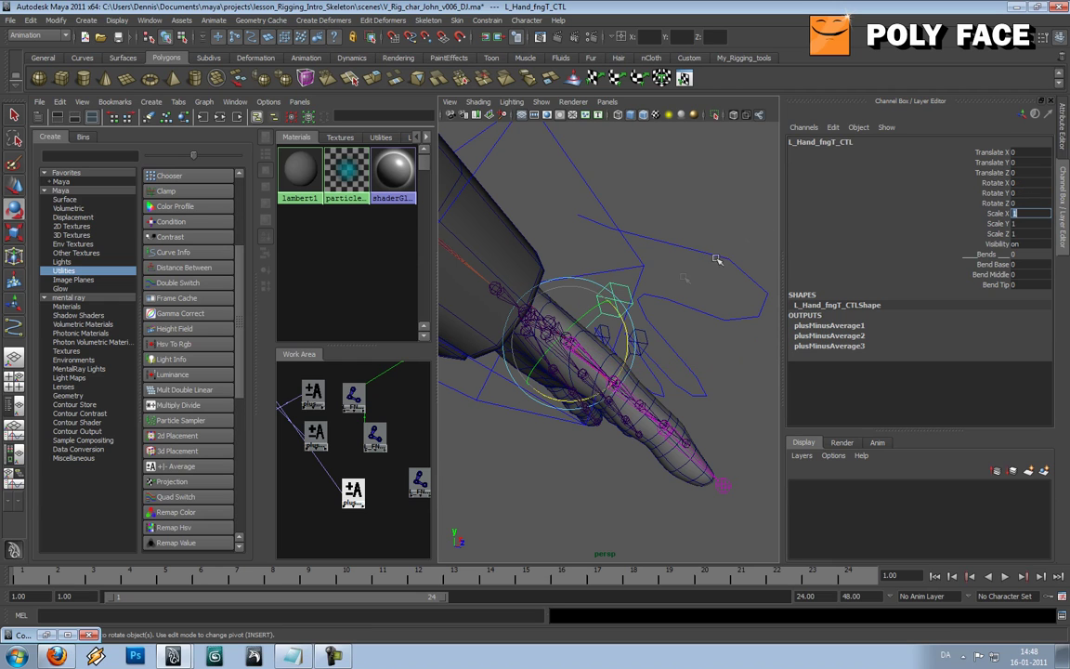
Test the thumb control's Bend Base, Bend Middle and Bend Tip attributes by varying each one and undoing the changes
{"action": "left_click_drag", "start_coordinate": [594, 295], "coordinate": [438, 293], "text": "alt"}
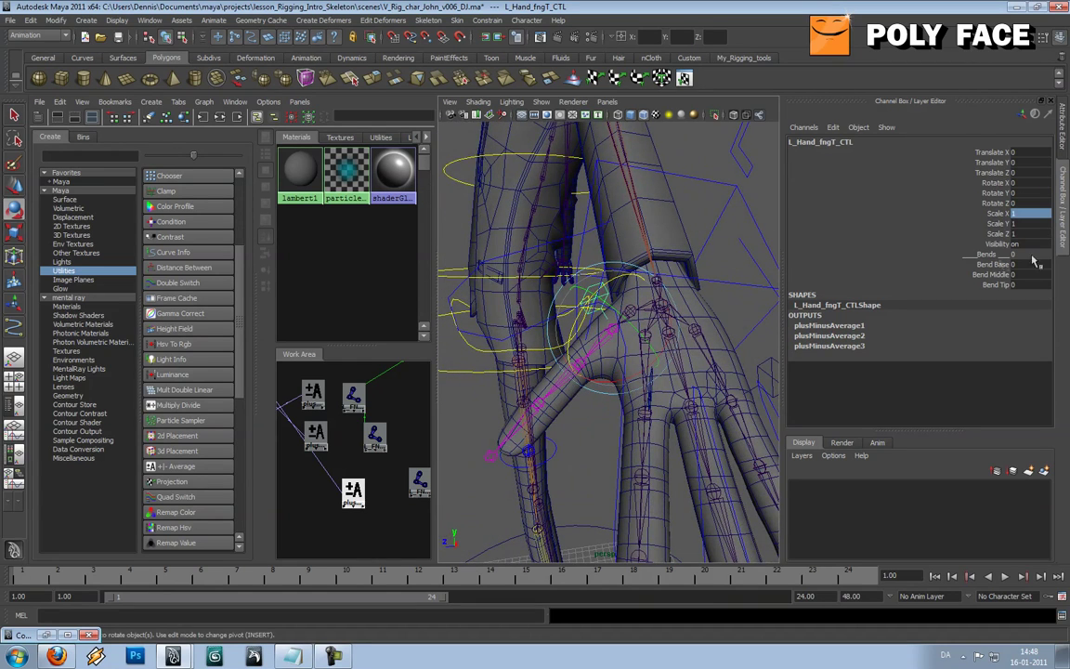
{"action": "left_click", "coordinate": [987, 265]}
{"action": "middle_click_drag", "start_coordinate": [624, 307], "coordinate": [808, 325]}
{"action": "key", "text": "ctrl+z"}
{"action": "left_click", "coordinate": [1003, 276]}
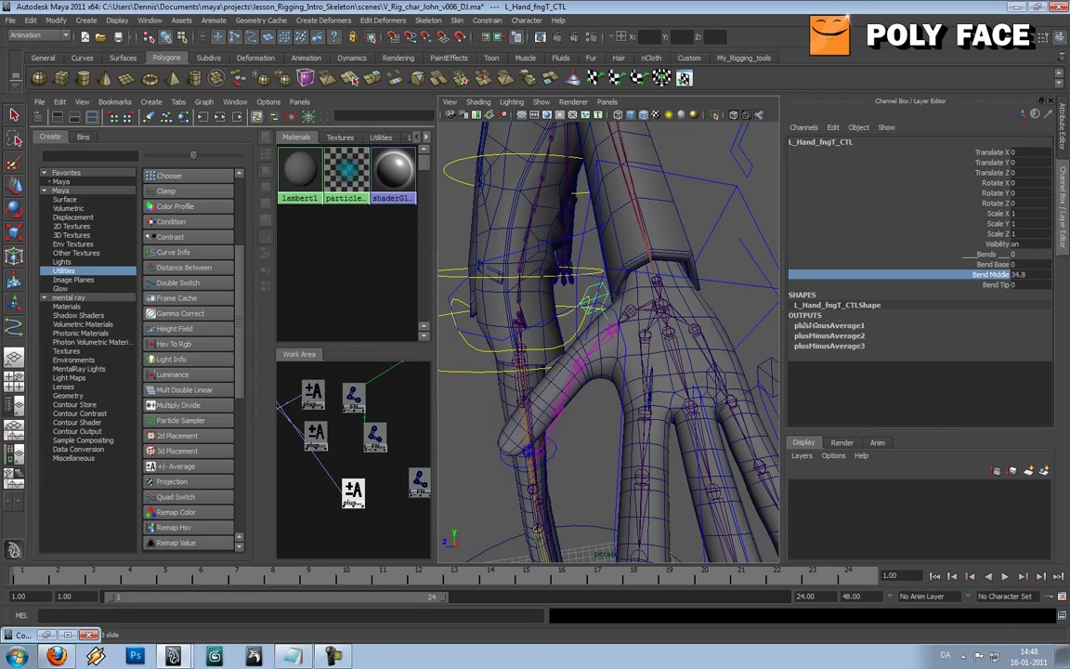
{"action": "left_click", "coordinate": [996, 285]}
{"action": "middle_click_drag", "start_coordinate": [650, 329], "coordinate": [705, 330]}
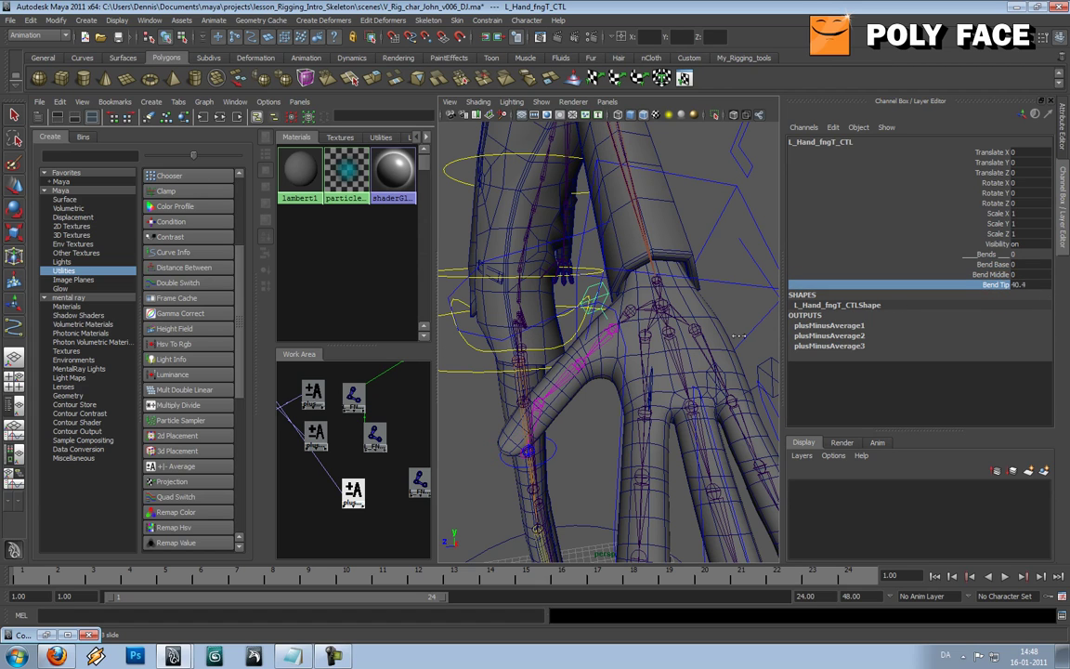
{"action": "key", "text": "ctrl+z"}
Reselect the thumb control, test rotating it about X by about 21 degrees, and undo the rotation
{"action": "left_click", "coordinate": [585, 418]}
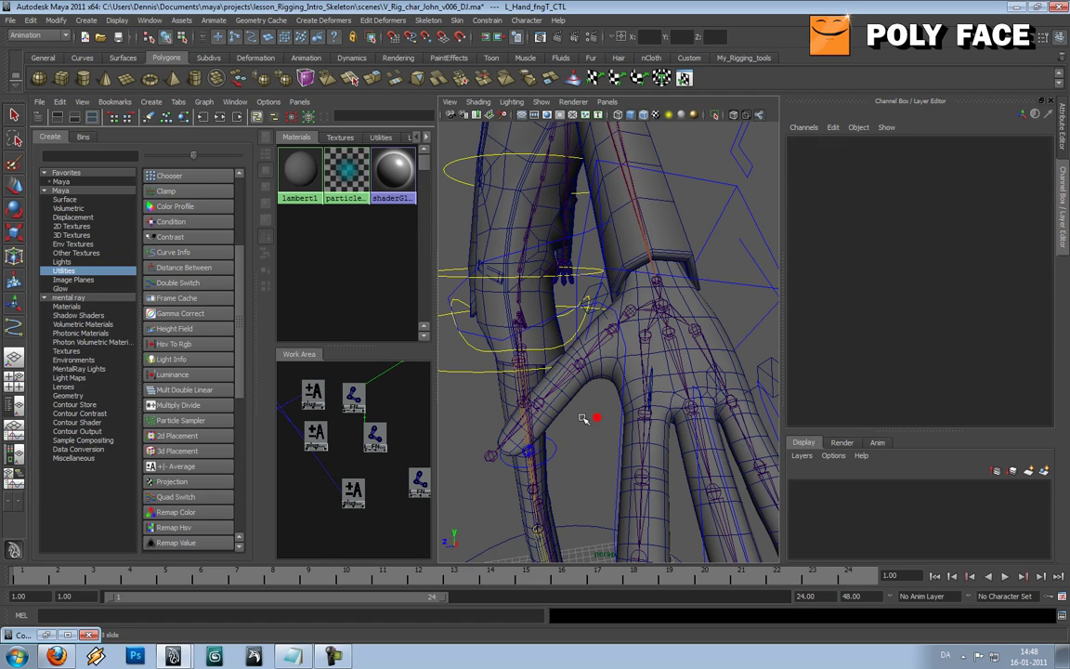
{"action": "scroll", "coordinate": [580, 419], "scroll_direction": "down", "scroll_amount": 2}
{"action": "left_click_drag", "start_coordinate": [581, 419], "coordinate": [623, 416], "text": "alt"}
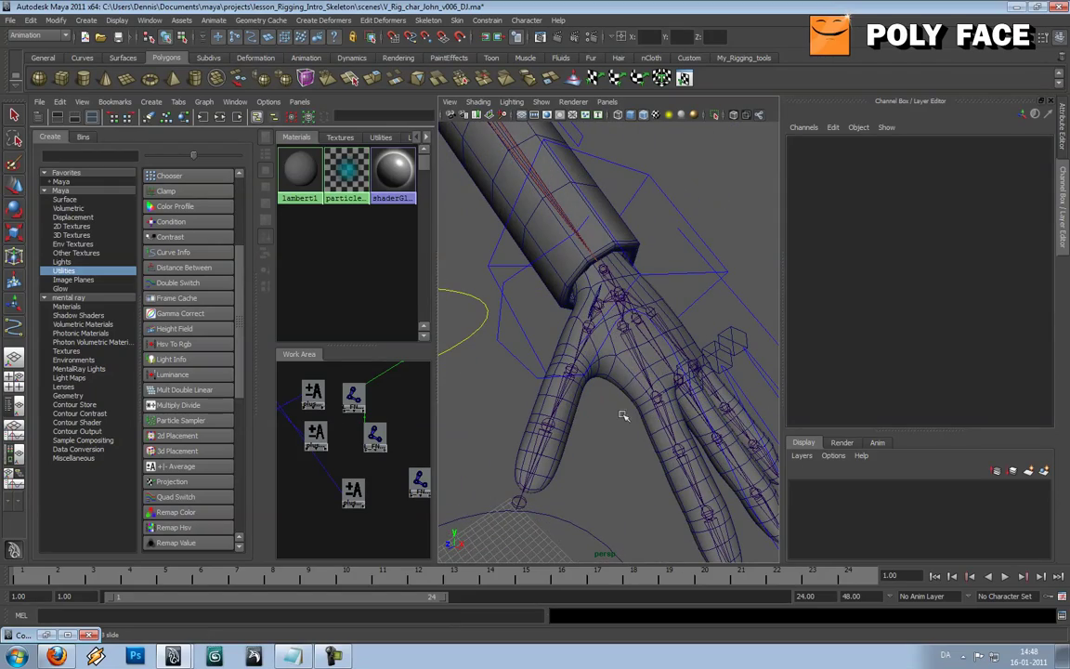
{"action": "left_click", "coordinate": [594, 296]}
{"action": "mouse_move", "coordinate": [623, 313]}
{"action": "left_mouse_down", "text": "alt"}
{"action": "mouse_move", "coordinate": [580, 315]}
{"action": "mouse_move", "coordinate": [568, 304]}
{"action": "mouse_move", "coordinate": [640, 318]}
{"action": "mouse_move", "coordinate": [609, 314]}
{"action": "left_mouse_up", "text": "alt"}
{"action": "left_click", "coordinate": [587, 297]}
{"action": "key", "text": "e"}
{"action": "key", "text": "z"}
{"action": "left_click_drag", "start_coordinate": [615, 378], "coordinate": [643, 385]}
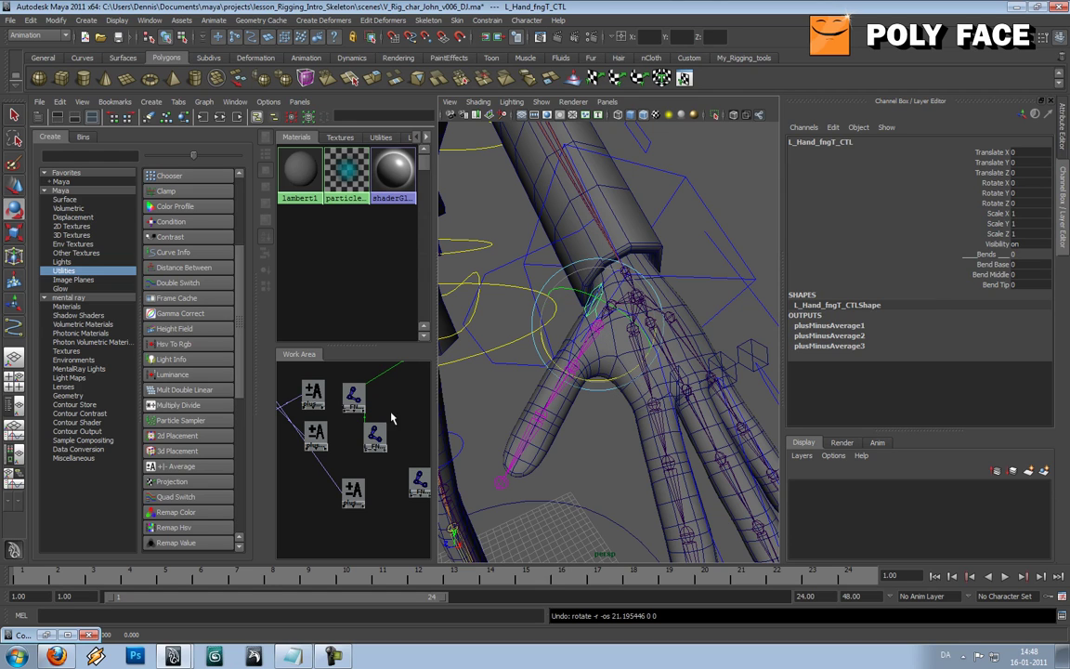
{"action": "middle_click_drag", "start_coordinate": [387, 410], "coordinate": [447, 429], "text": "alt"}
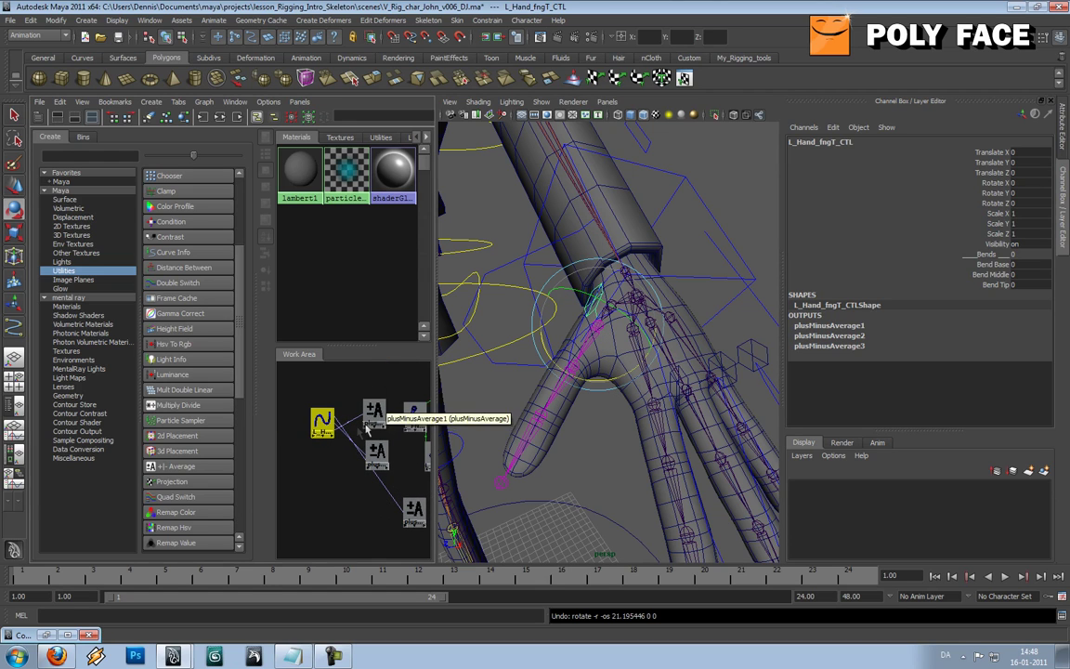
Load the thumb control L_Hand_fngT_CTL as output and L_FNGThumbMD_01_JNT as input in the Connection Editor, and expand the control's rotate attributes
{"action": "middle_click_drag", "start_coordinate": [327, 425], "coordinate": [415, 418]}
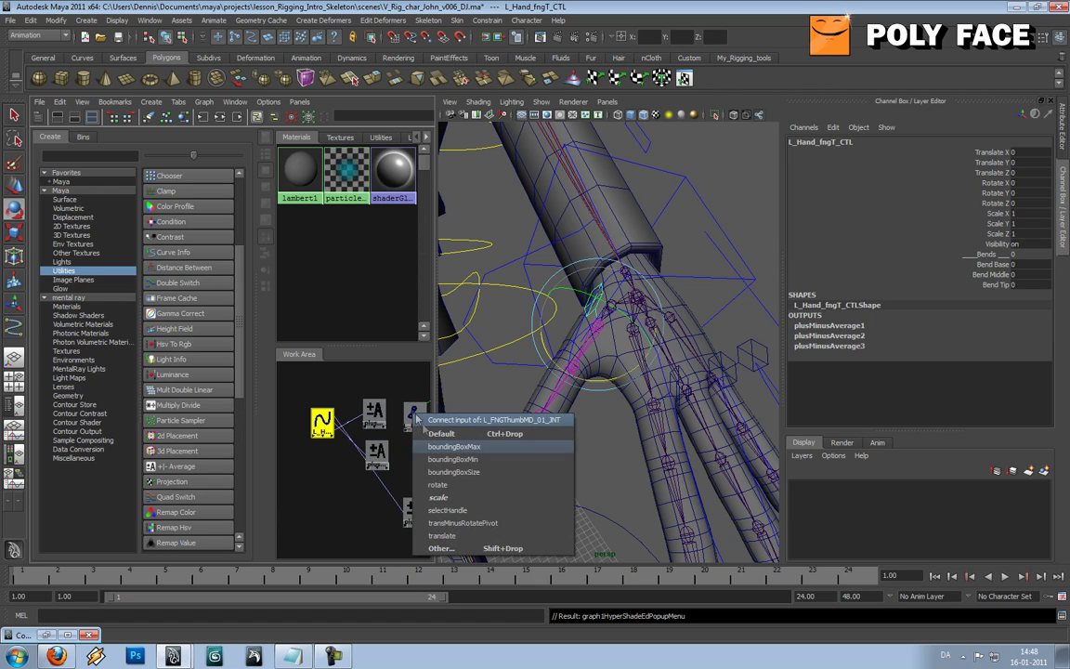
{"action": "left_click", "coordinate": [455, 546]}
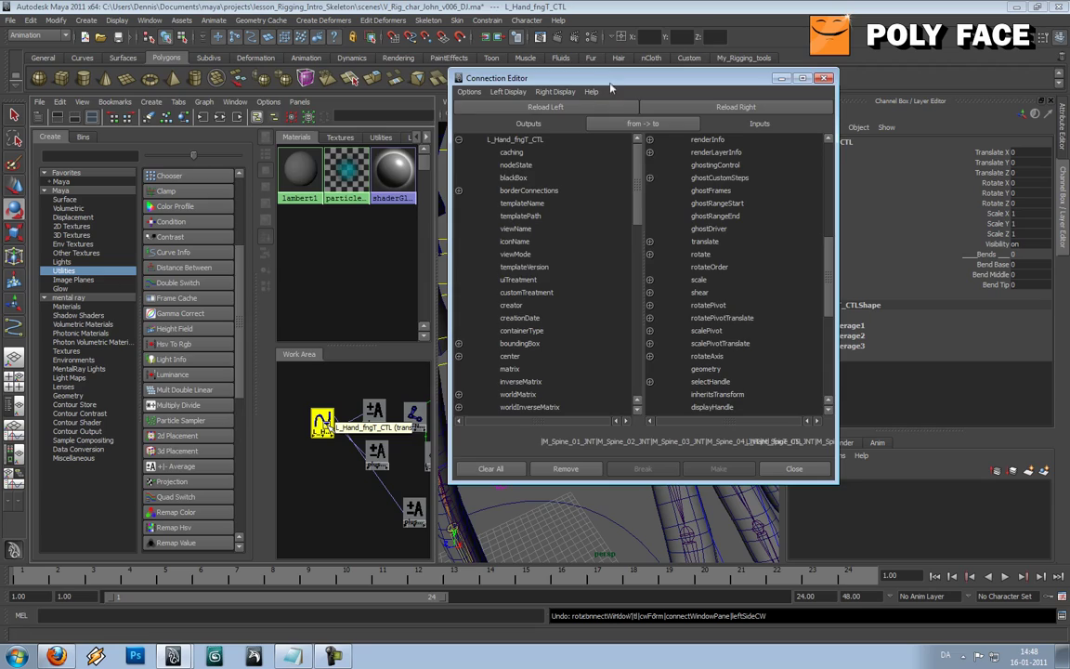
{"action": "left_click_drag", "start_coordinate": [614, 87], "coordinate": [247, 89]}
{"action": "left_click_drag", "start_coordinate": [272, 182], "coordinate": [276, 279]}
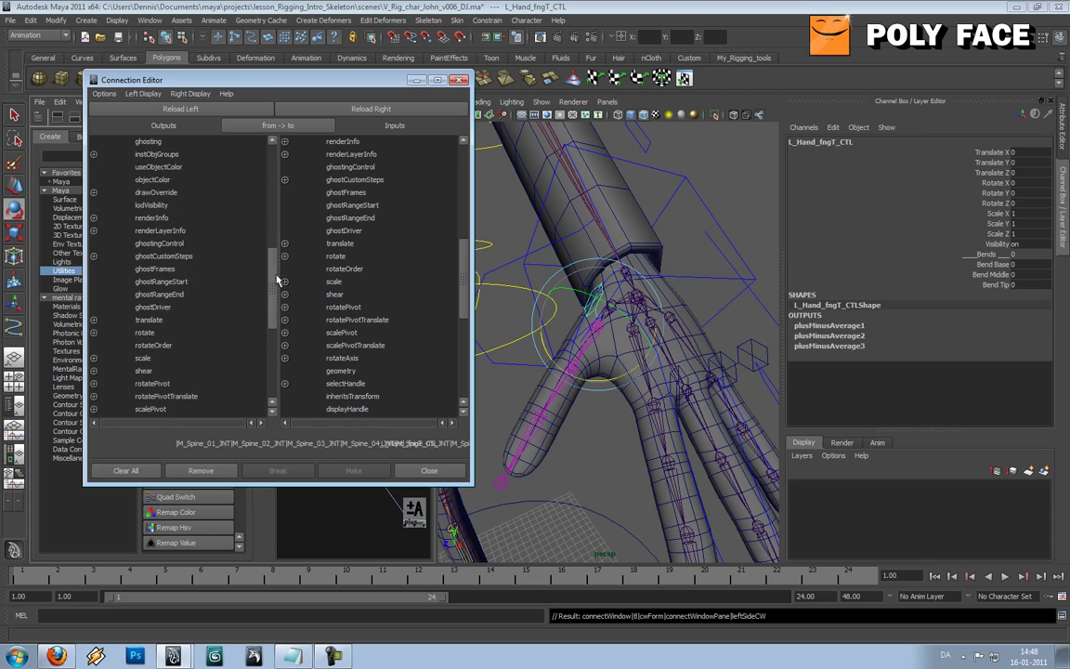
{"action": "left_click", "coordinate": [93, 332]}
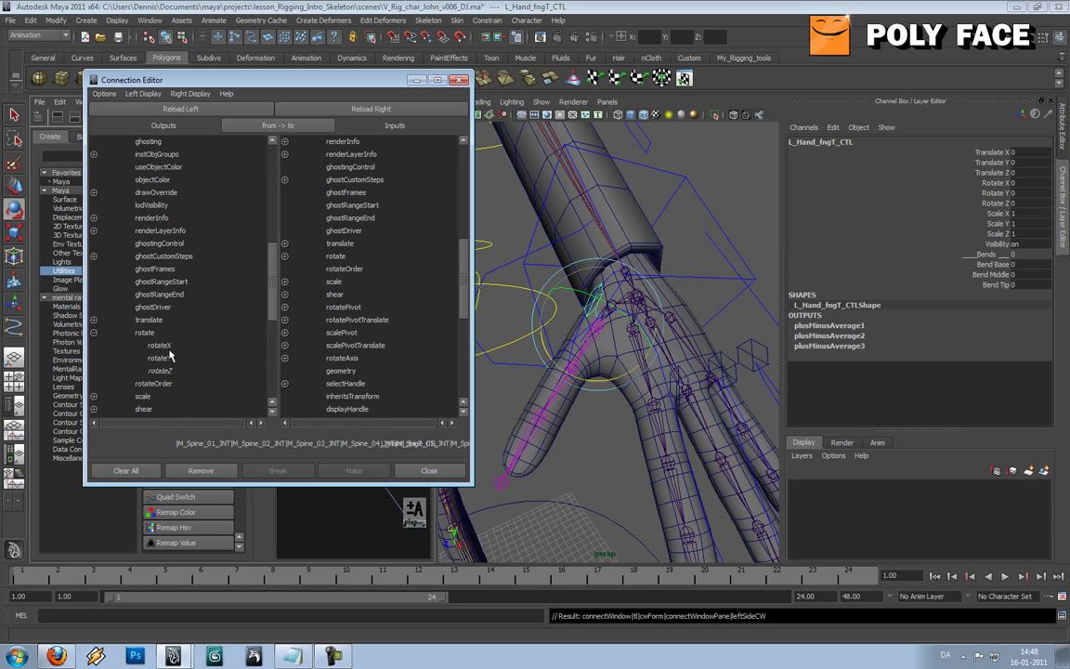
Try X rotations on the thumb control and its base joint, undo them, and connect the control's rotateX to rotateX of L_FNGThumbMD_01_JNT
{"action": "left_click_drag", "start_coordinate": [620, 382], "coordinate": [641, 372]}
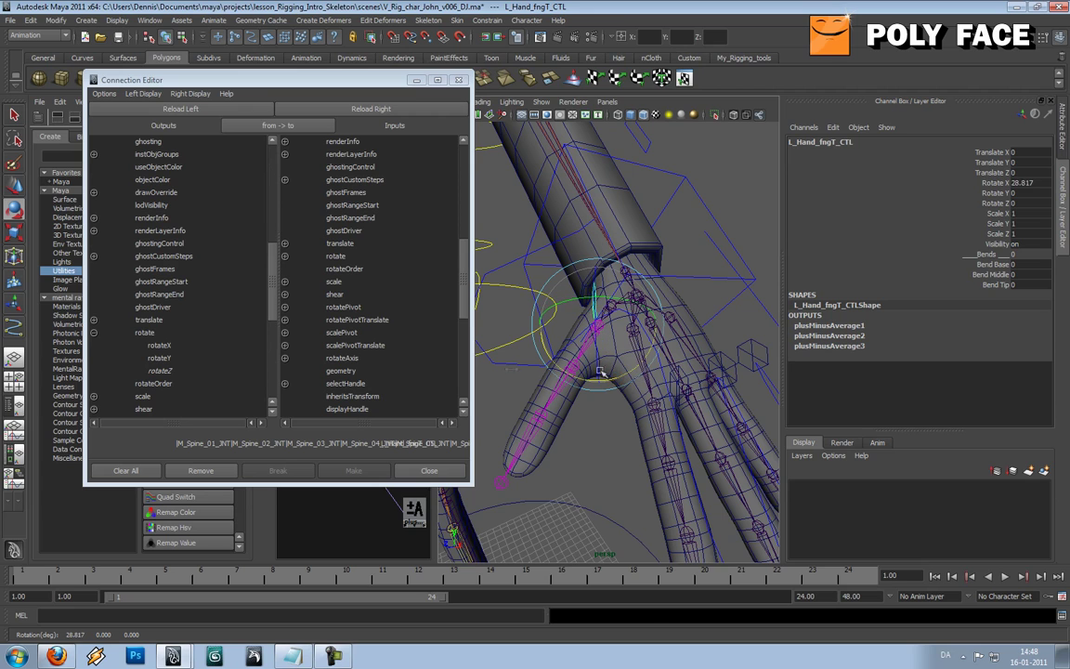
{"action": "key", "text": "ctrl+z"}
{"action": "left_click", "coordinate": [162, 345]}
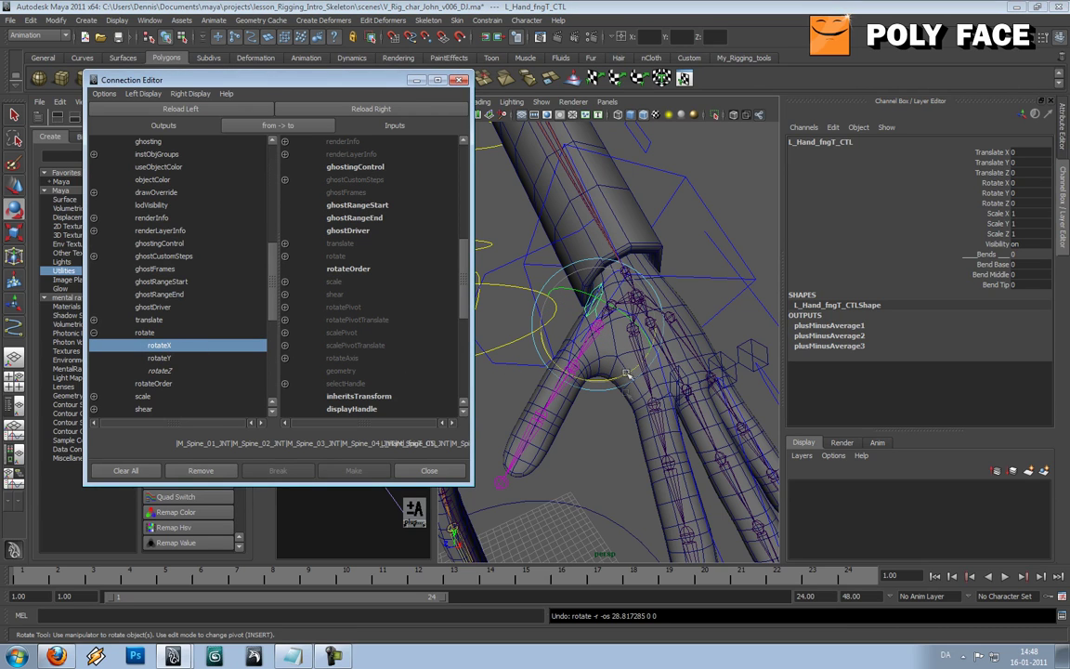
{"action": "left_click", "coordinate": [616, 425]}
{"action": "left_click", "coordinate": [597, 334]}
{"action": "left_click_drag", "start_coordinate": [628, 370], "coordinate": [630, 384]}
{"action": "key", "text": "ctrl+z"}
{"action": "left_click", "coordinate": [285, 256]}
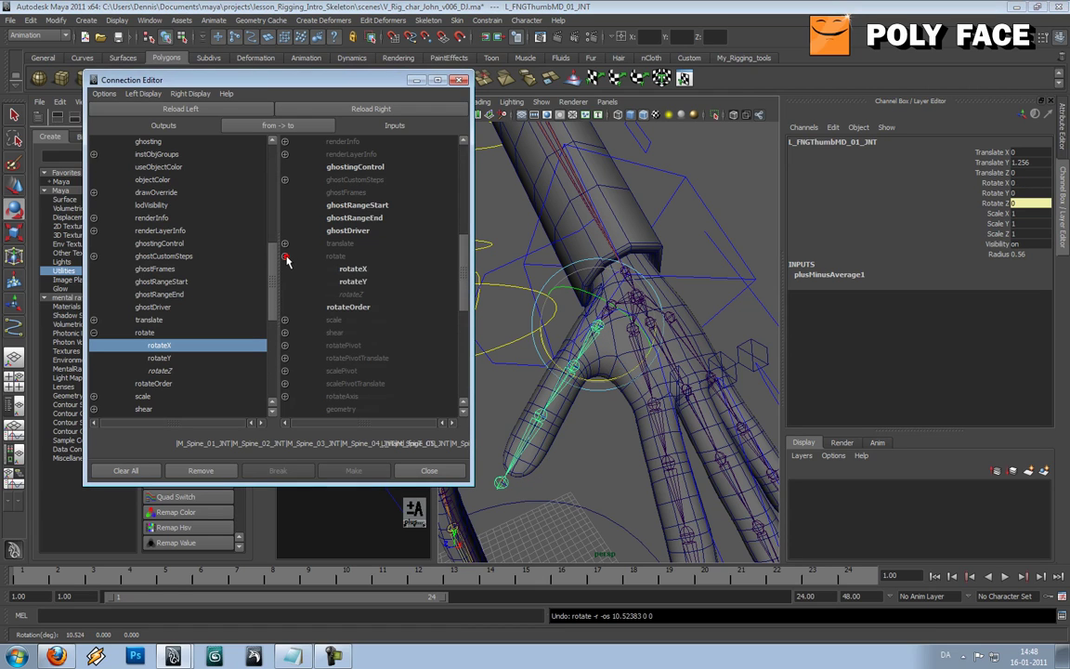
{"action": "left_click", "coordinate": [344, 269]}
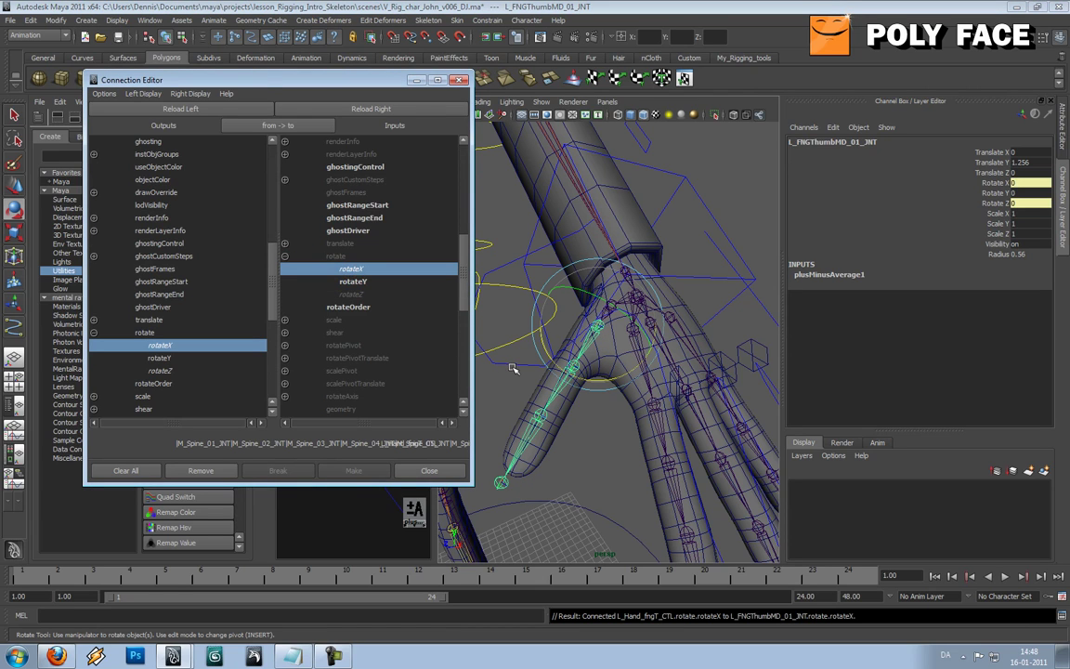
Connect the thumb control's rotateY to rotateY of L_FNGThumbMD_01_JNT and close the Connection Editor
{"action": "left_click_drag", "start_coordinate": [513, 368], "coordinate": [616, 356], "text": "alt"}
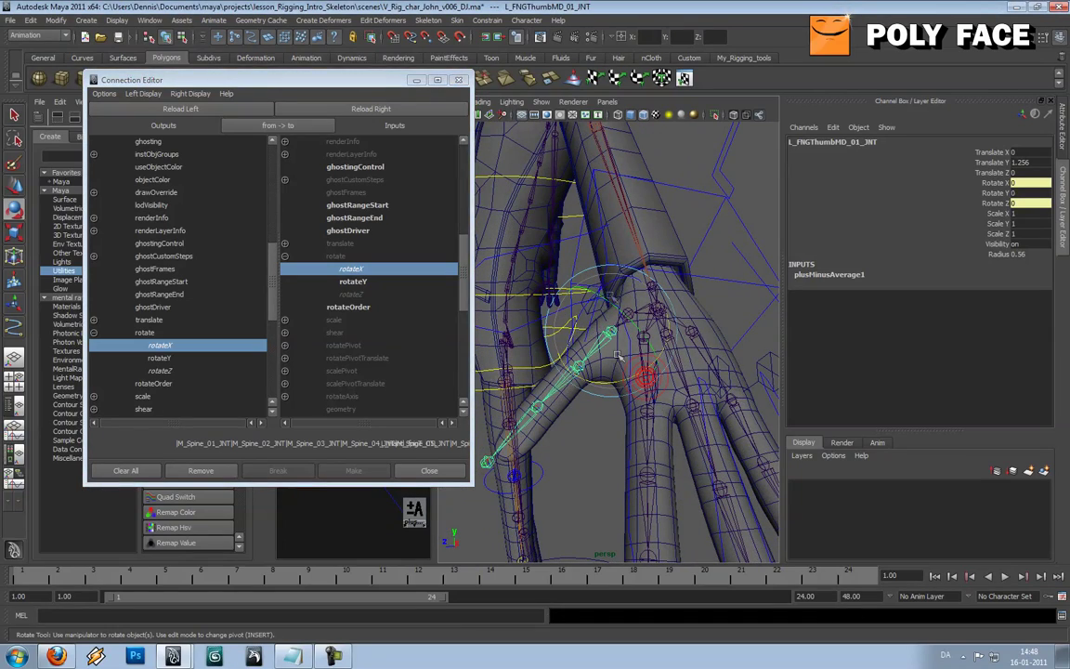
{"action": "left_click", "coordinate": [589, 286]}
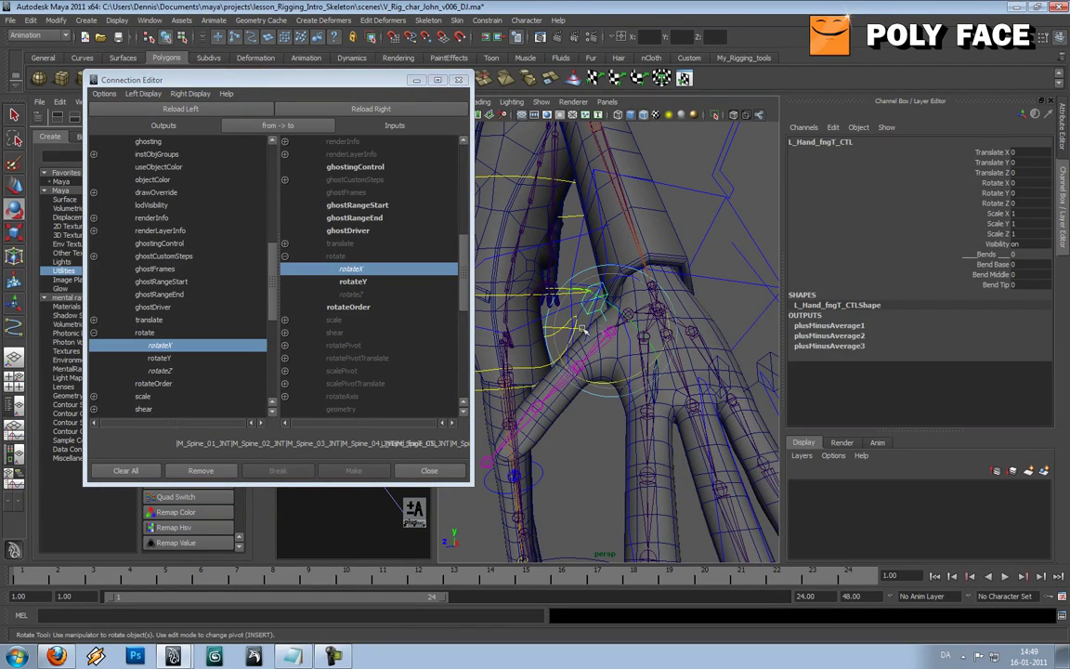
{"action": "left_click_drag", "start_coordinate": [583, 329], "coordinate": [588, 305], "text": "alt"}
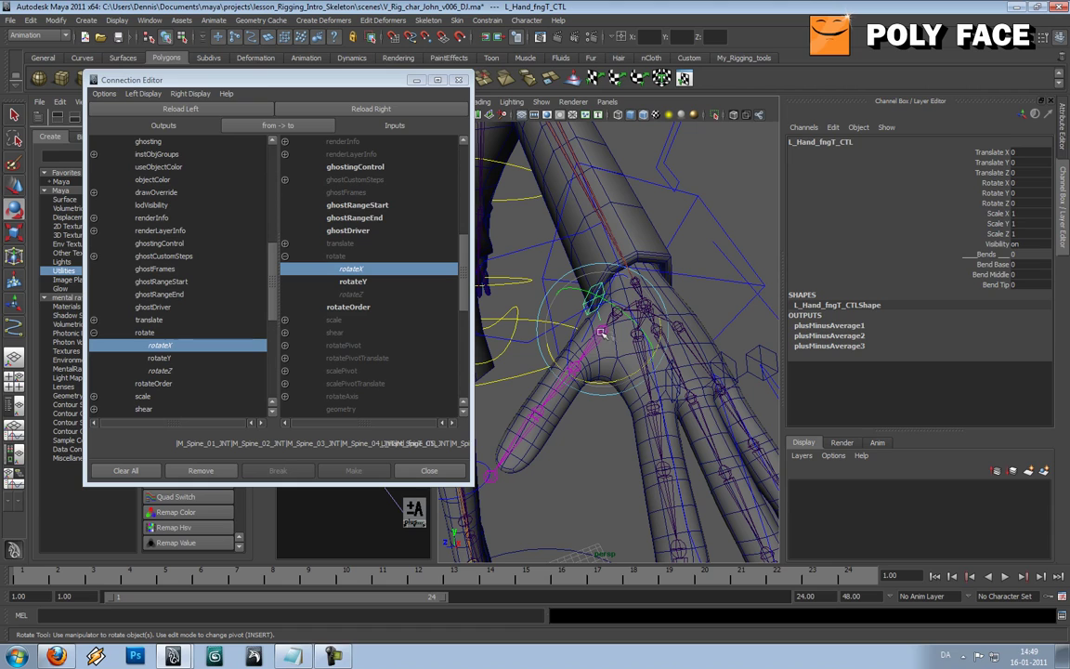
{"action": "left_click", "coordinate": [607, 433]}
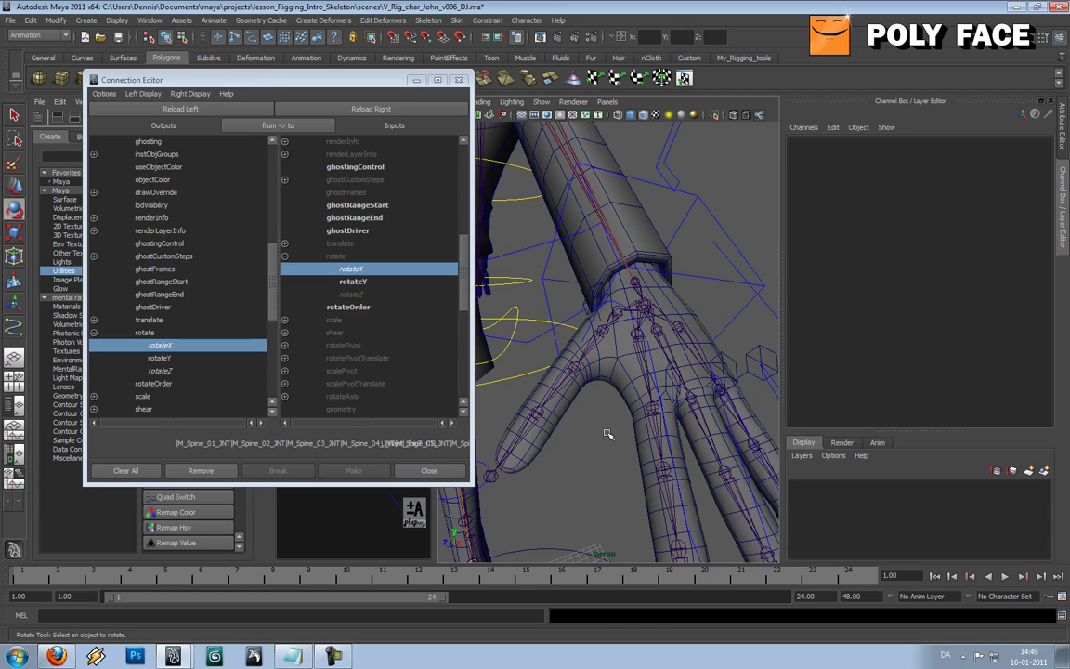
{"action": "left_click", "coordinate": [171, 358]}
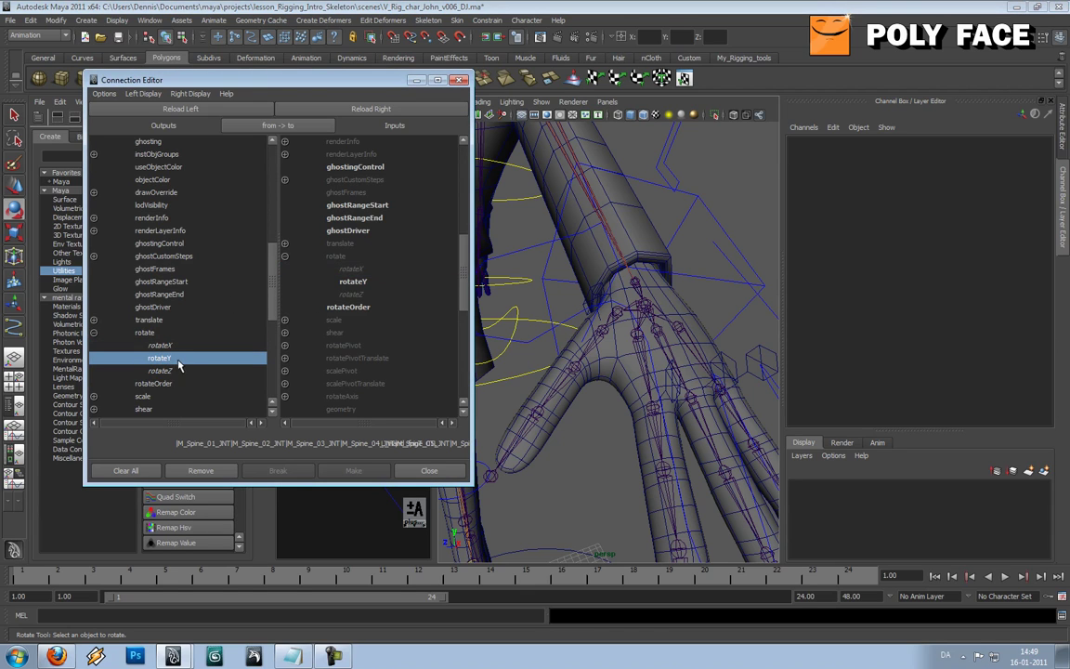
{"action": "left_click", "coordinate": [352, 282]}
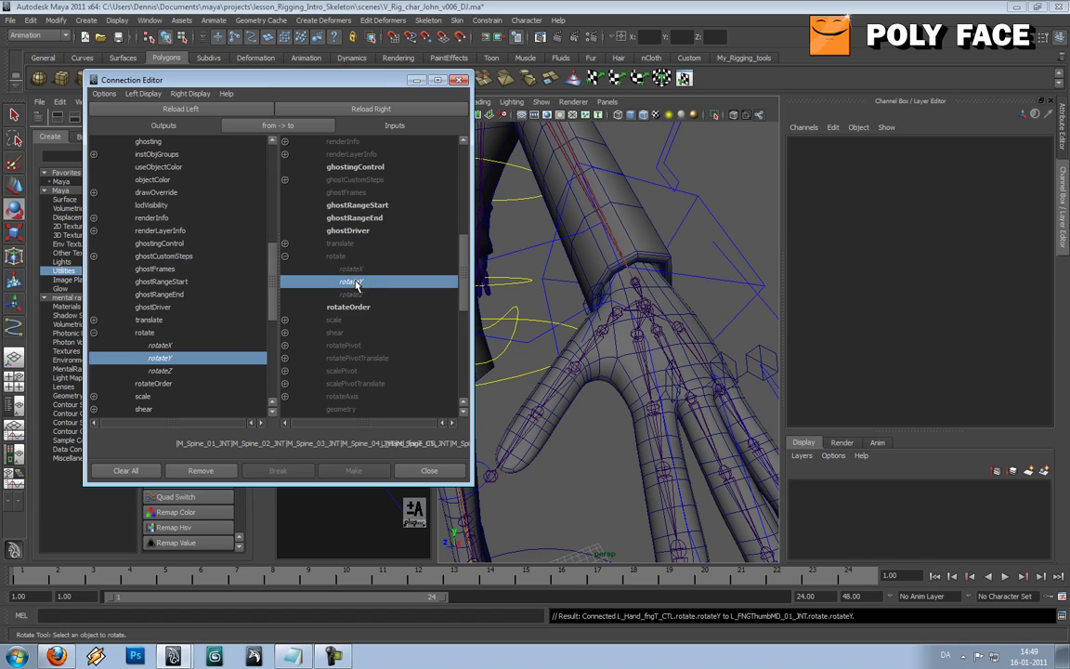
{"action": "left_click", "coordinate": [459, 80]}
Test rotating the thumb control about X to about -45.5 degrees, undo the rotation, and deselect the control
{"action": "left_click", "coordinate": [588, 291]}
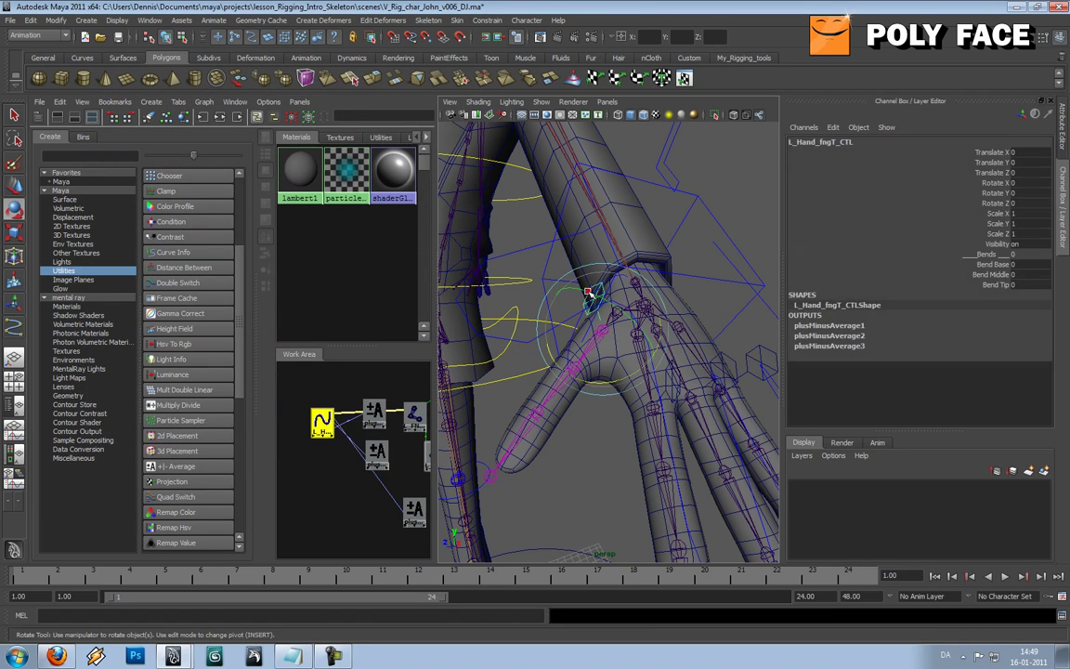
{"action": "mouse_move", "coordinate": [588, 291]}
{"action": "left_mouse_down"}
{"action": "mouse_move", "coordinate": [632, 310]}
{"action": "mouse_move", "coordinate": [605, 303]}
{"action": "mouse_move", "coordinate": [634, 325]}
{"action": "mouse_move", "coordinate": [592, 293]}
{"action": "left_mouse_up"}
{"action": "key", "text": "ctrl+z"}
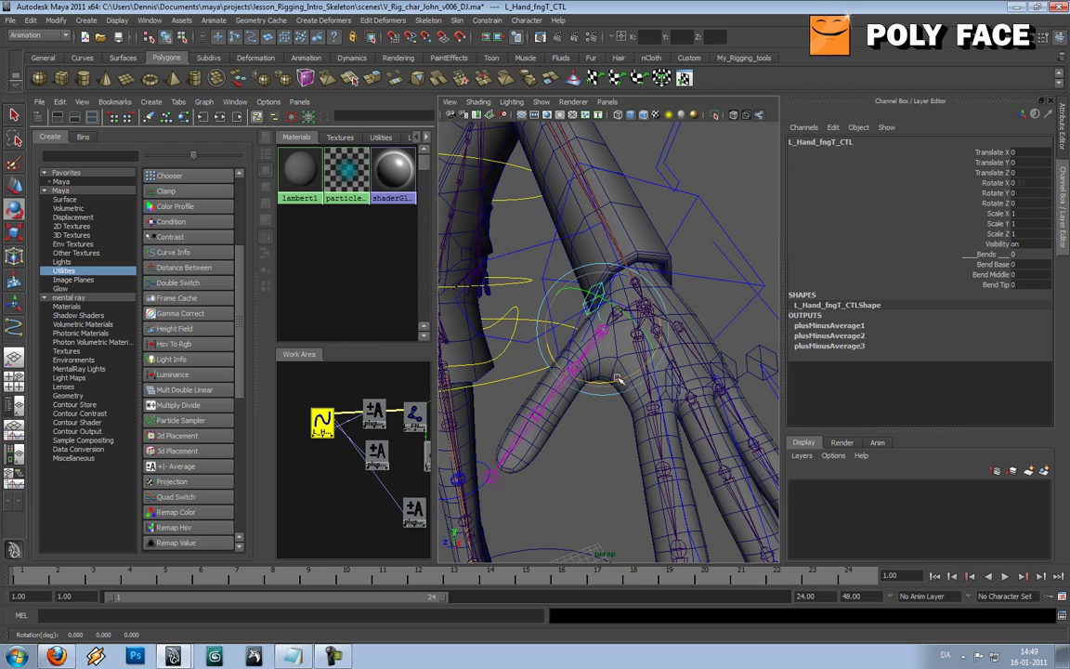
{"action": "left_click_drag", "start_coordinate": [617, 379], "coordinate": [564, 396]}
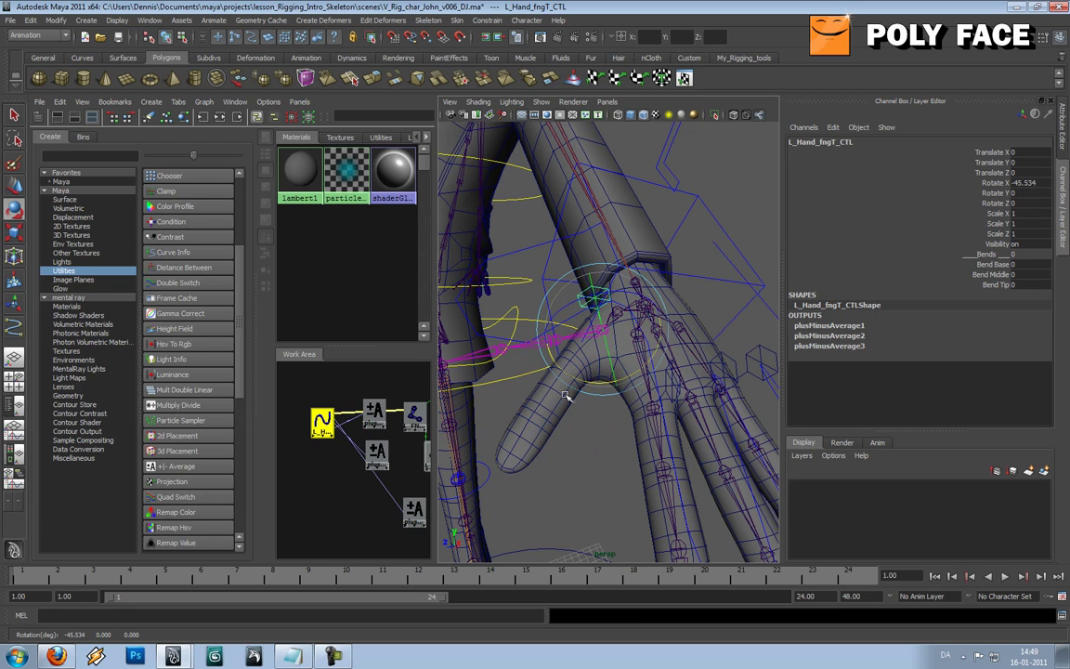
{"action": "key", "text": "ctrl+z"}
{"action": "left_click", "coordinate": [609, 439]}
Select the left index finger control, L_Hand_fngP_CTL, and frame the finger's joints closely
{"action": "scroll", "coordinate": [609, 439], "scroll_direction": "down", "scroll_amount": 3}
{"action": "left_click_drag", "start_coordinate": [605, 440], "coordinate": [567, 400], "text": "alt"}
{"action": "left_click", "coordinate": [601, 379]}
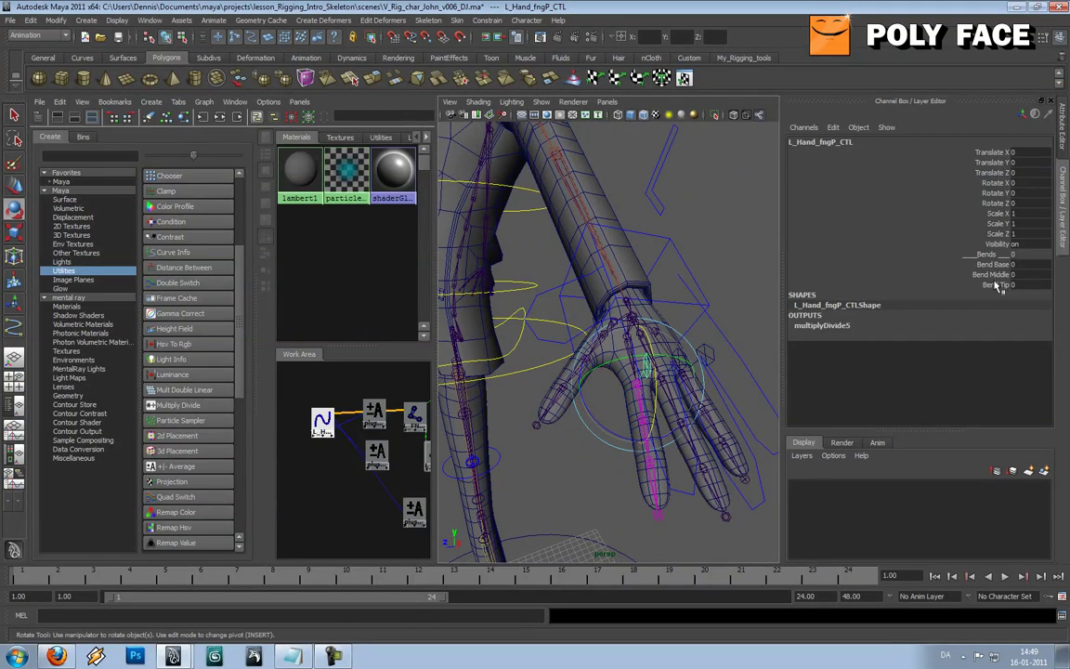
{"action": "middle_click_drag", "start_coordinate": [640, 354], "coordinate": [617, 349], "text": "alt"}
{"action": "scroll", "coordinate": [618, 352], "scroll_direction": "up", "scroll_amount": 3}
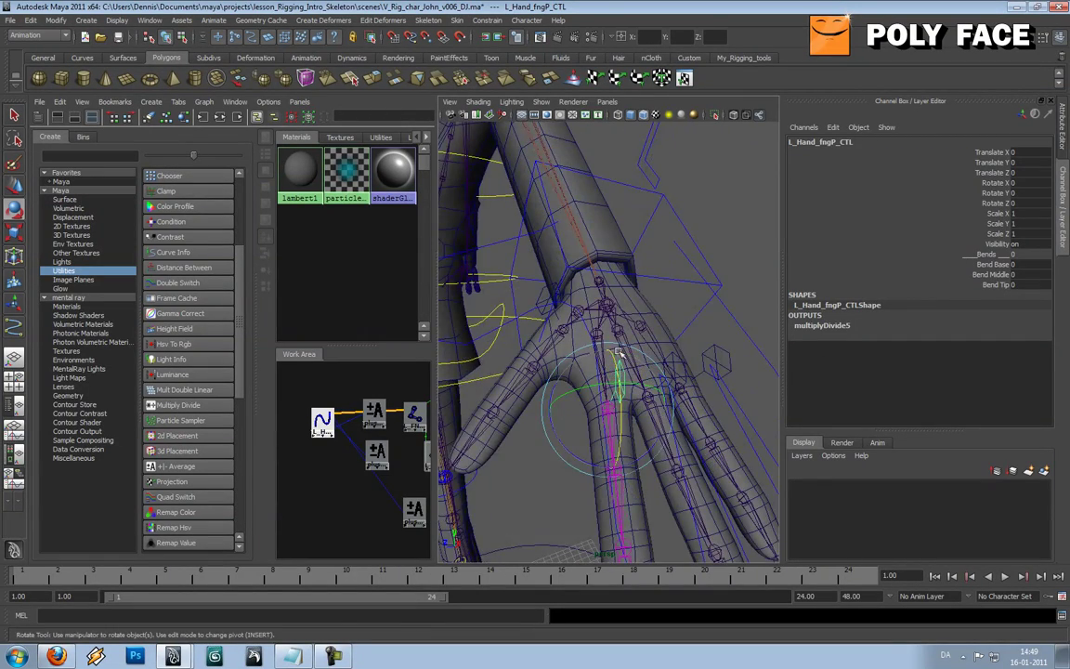
{"action": "left_click_drag", "start_coordinate": [618, 353], "coordinate": [654, 357], "text": "alt"}
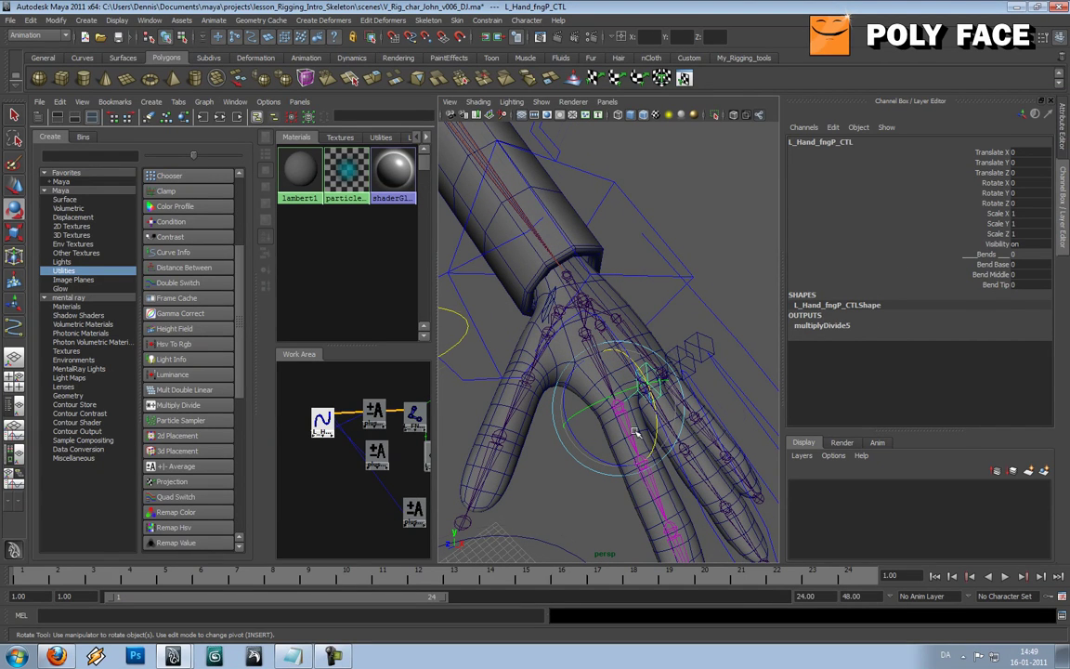
{"action": "scroll", "coordinate": [635, 431], "scroll_direction": "down", "scroll_amount": 3}
{"action": "mouse_move", "coordinate": [635, 431]}
{"action": "left_mouse_down", "text": "alt"}
{"action": "mouse_move", "coordinate": [654, 421]}
{"action": "mouse_move", "coordinate": [628, 416]}
{"action": "left_mouse_up", "text": "alt"}
{"action": "scroll", "coordinate": [660, 418], "scroll_direction": "up", "scroll_amount": 4}
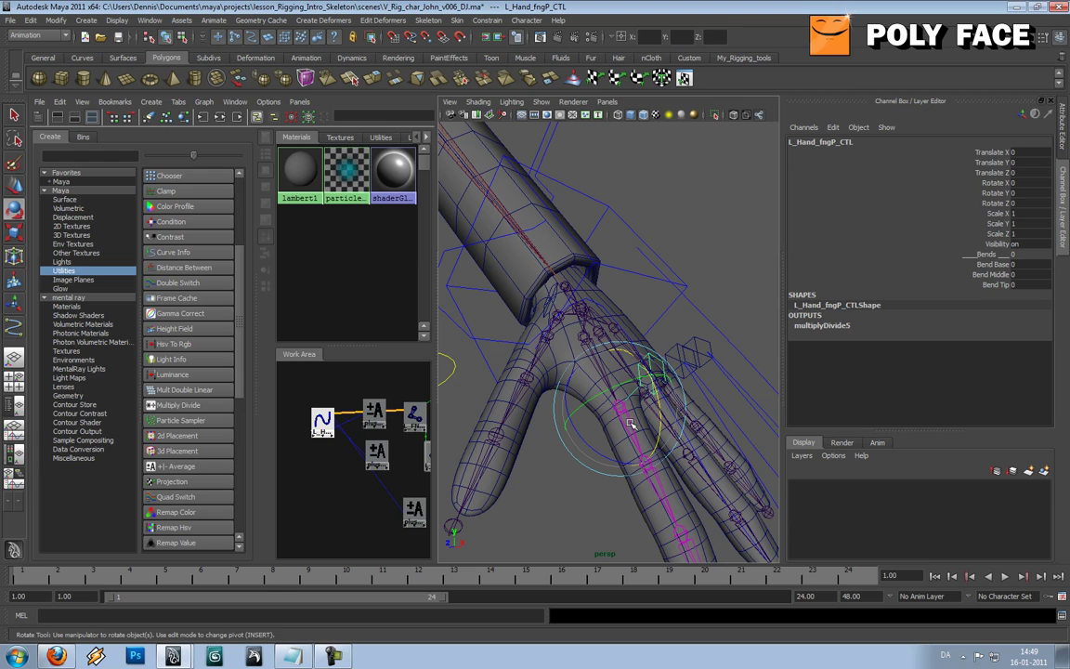
Add the index finger's base, middle and tip joints to the selection, graph their input and output connections, and widen the Hypershade
{"action": "key", "text": "w"}
{"action": "left_click", "coordinate": [633, 424]}
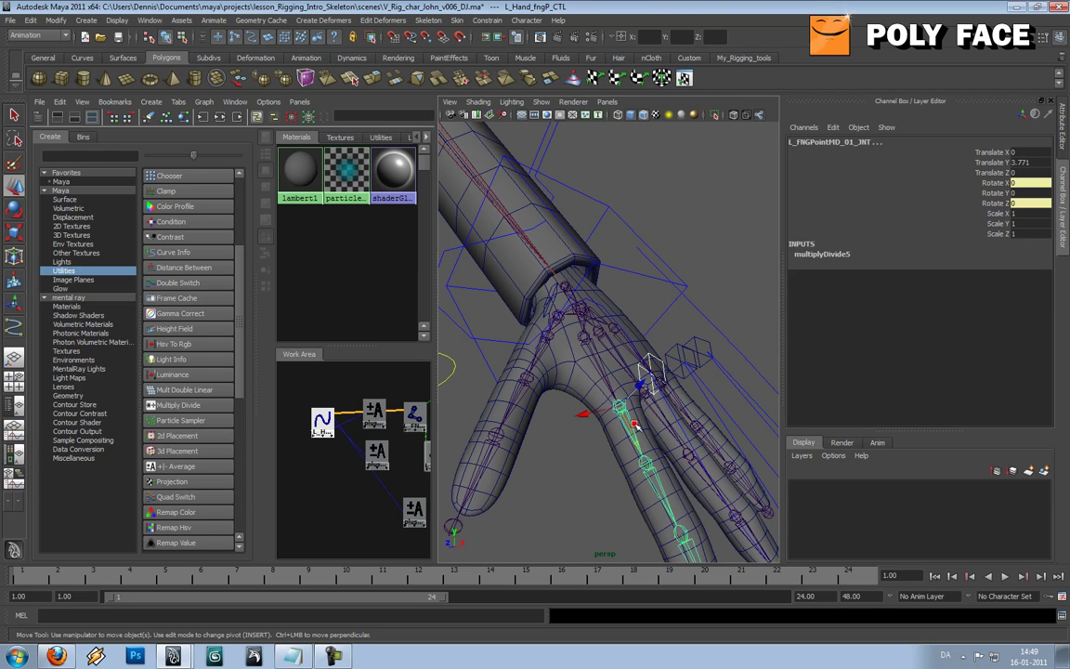
{"action": "left_click", "coordinate": [655, 471], "text": "shift"}
{"action": "left_click", "coordinate": [690, 540], "text": "shift"}
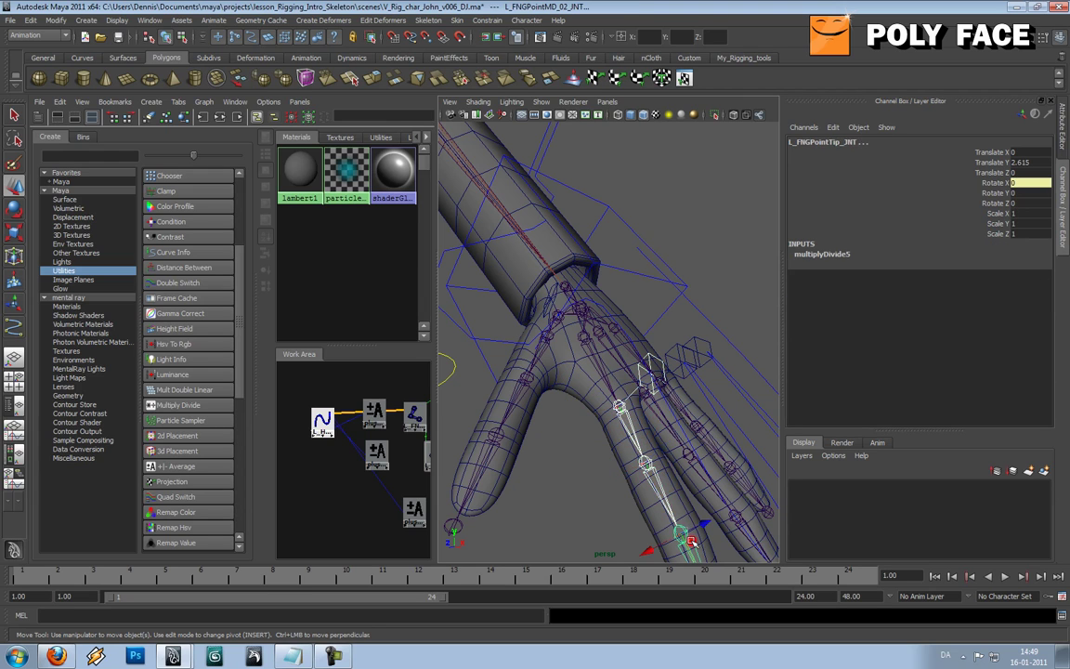
{"action": "scroll", "coordinate": [670, 436], "scroll_direction": "down", "scroll_amount": 4}
{"action": "left_click_drag", "start_coordinate": [670, 437], "coordinate": [640, 447], "text": "alt"}
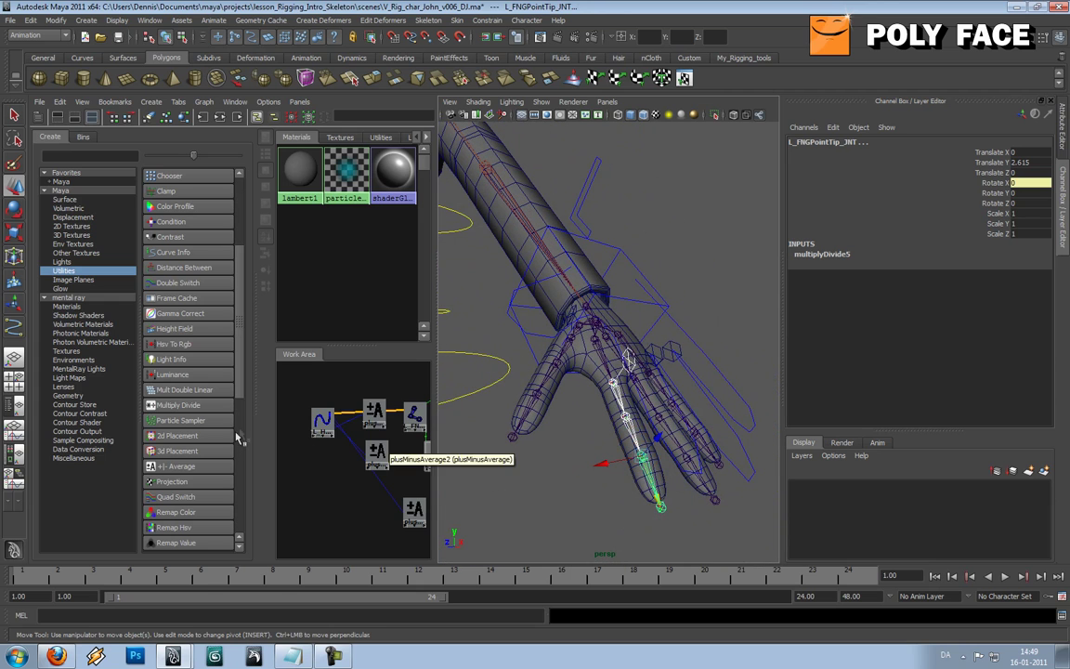
{"action": "left_click", "coordinate": [220, 117]}
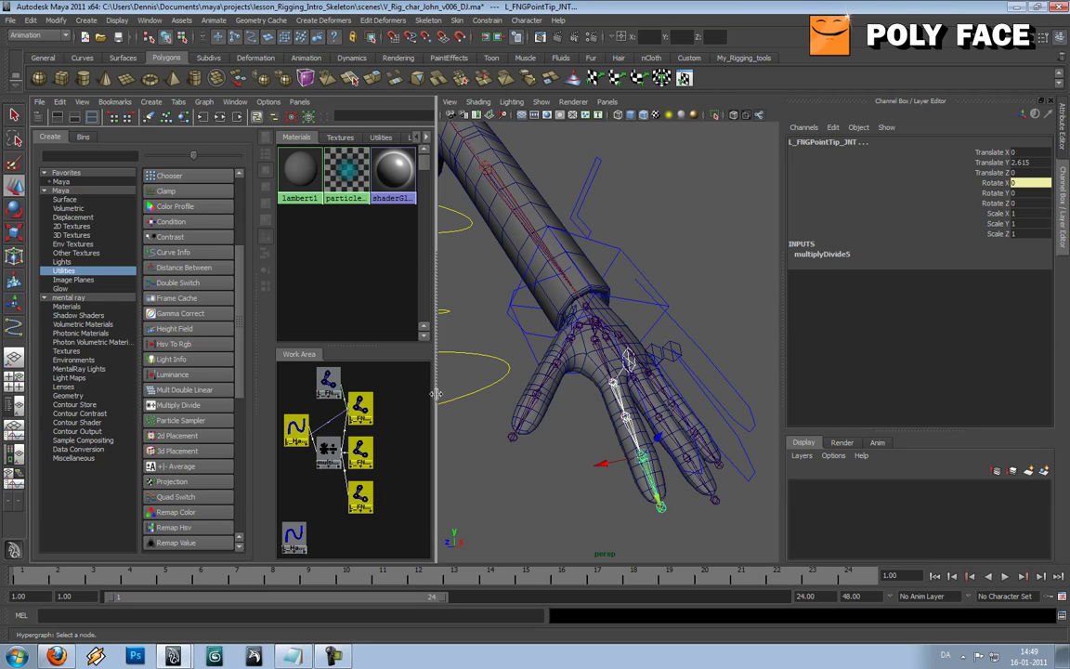
{"action": "left_click_drag", "start_coordinate": [435, 393], "coordinate": [505, 393]}
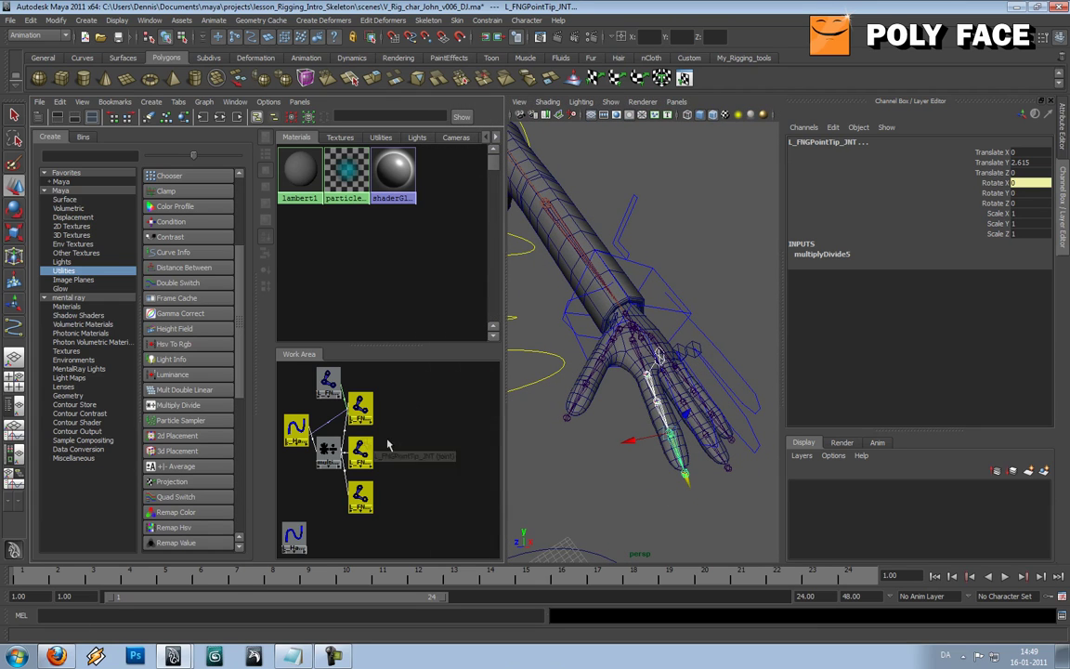
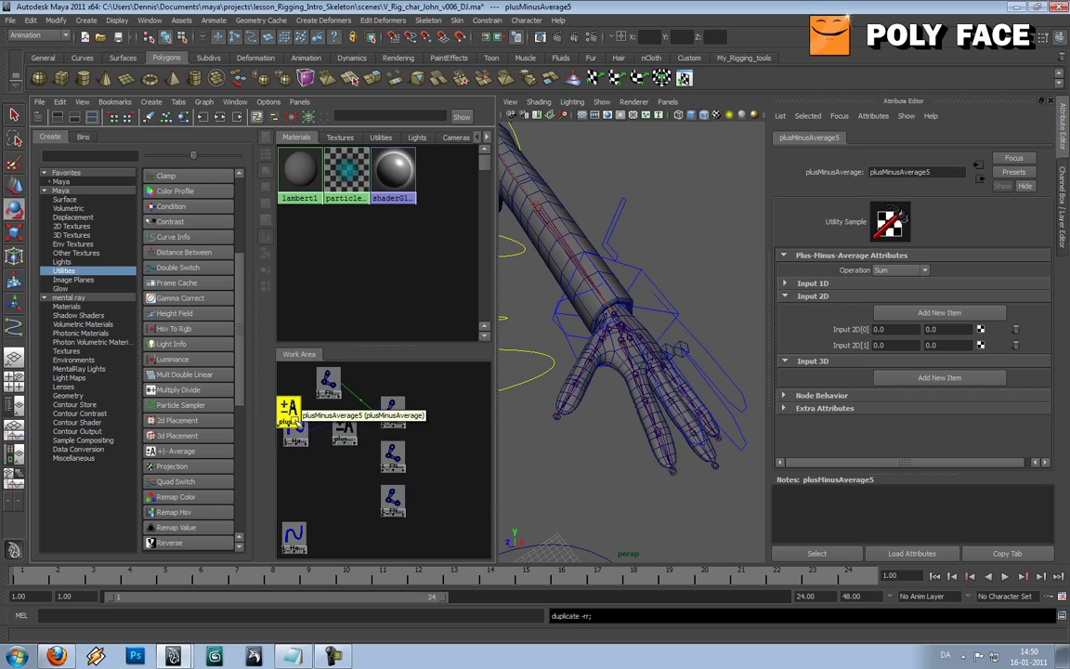
Duplicate plusMinusAverage5 to get a third plus-minus-average node for the index finger, and arrange the nodes in a column beside the joints
{"action": "key", "text": "ctrl+d"}
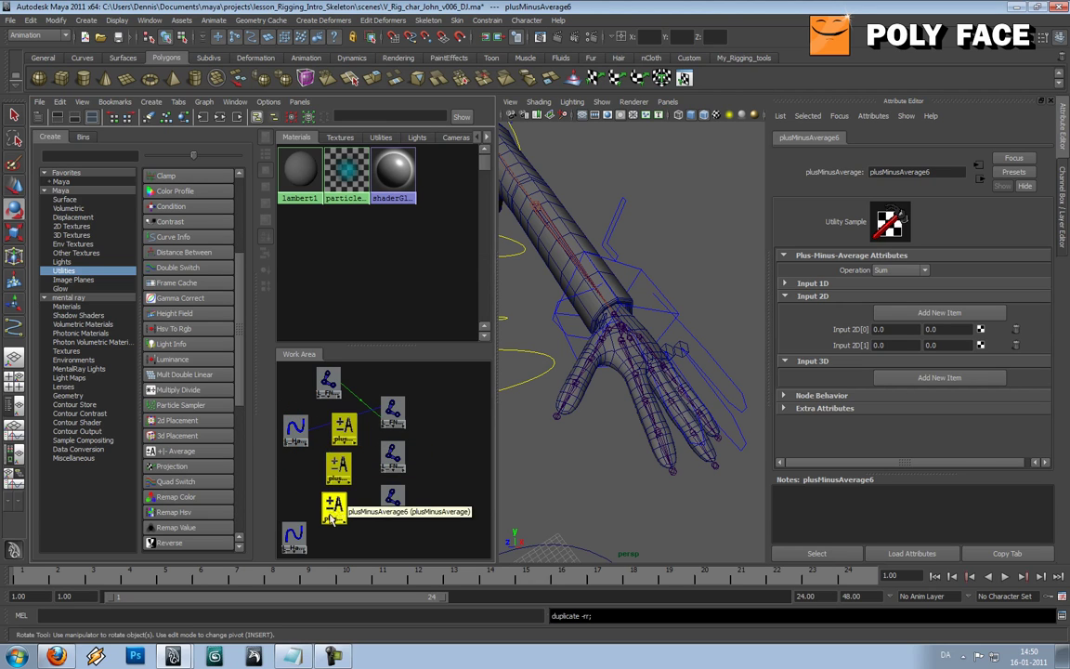
{"action": "left_click", "coordinate": [302, 471]}
Load L_Hand_fngP_CTL as output and plusMinusAverage4 as input in the Connection Editor, keeping the node graph in sight
{"action": "left_click", "coordinate": [295, 430]}
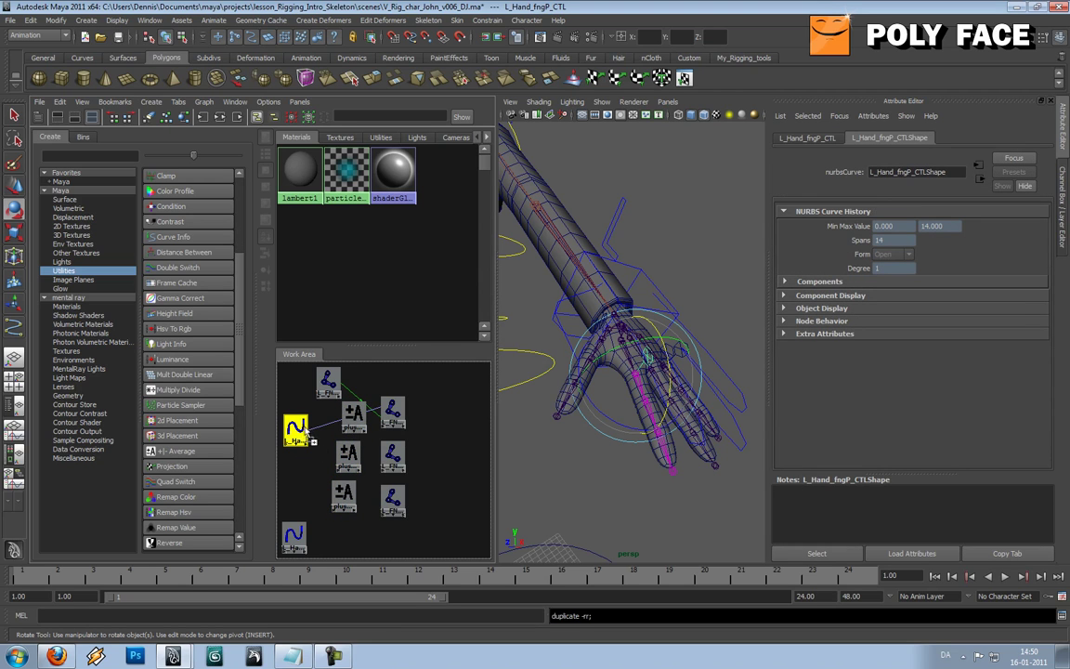
{"action": "middle_click_drag", "start_coordinate": [350, 423], "coordinate": [352, 424]}
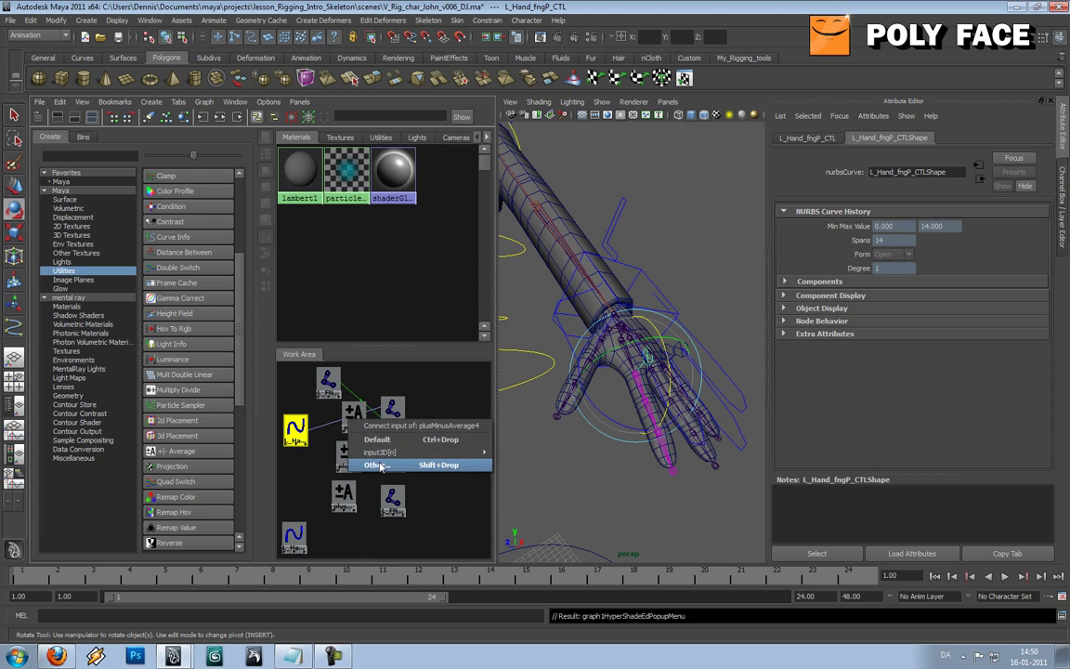
{"action": "left_click", "coordinate": [376, 464]}
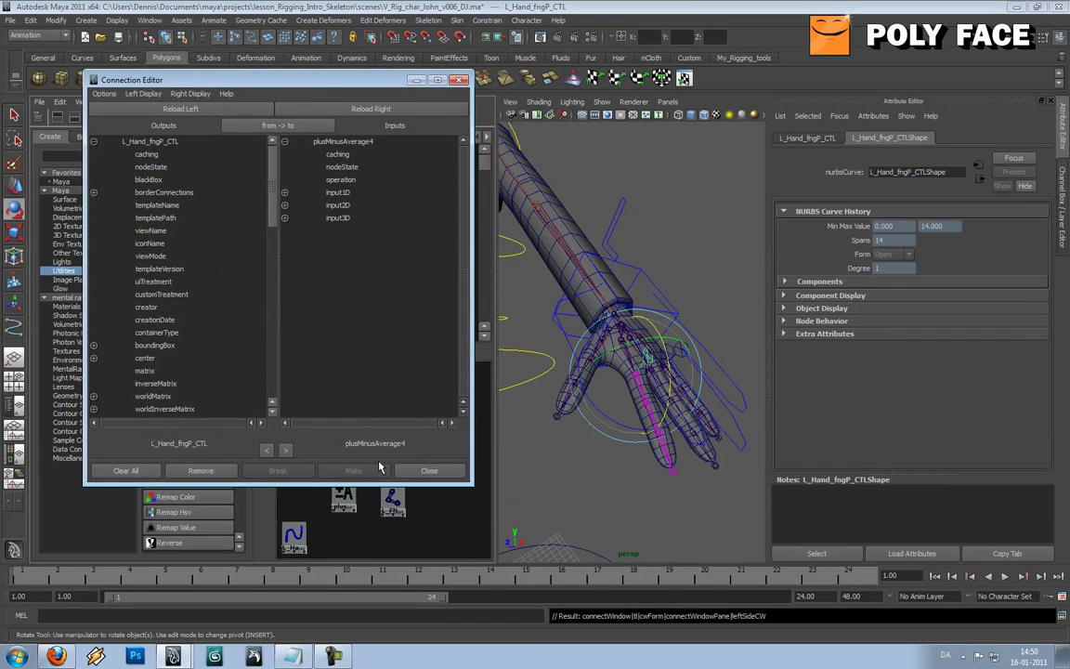
{"action": "left_click_drag", "start_coordinate": [372, 72], "coordinate": [878, 42]}
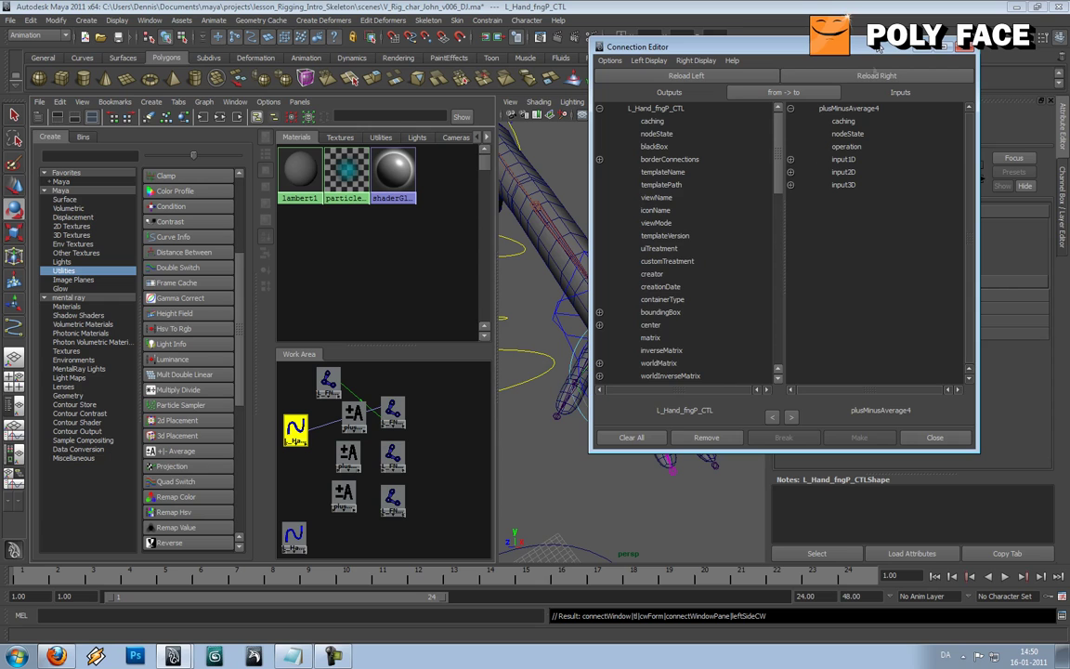
{"action": "left_click_drag", "start_coordinate": [778, 174], "coordinate": [767, 330]}
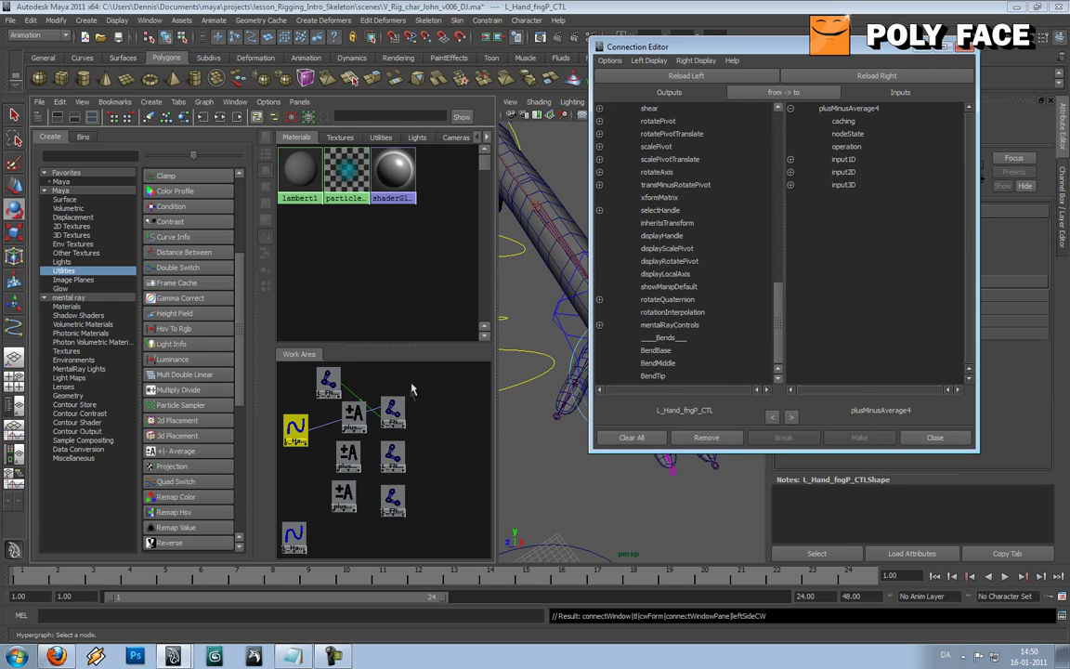
{"action": "left_click_drag", "start_coordinate": [836, 50], "coordinate": [973, 48]}
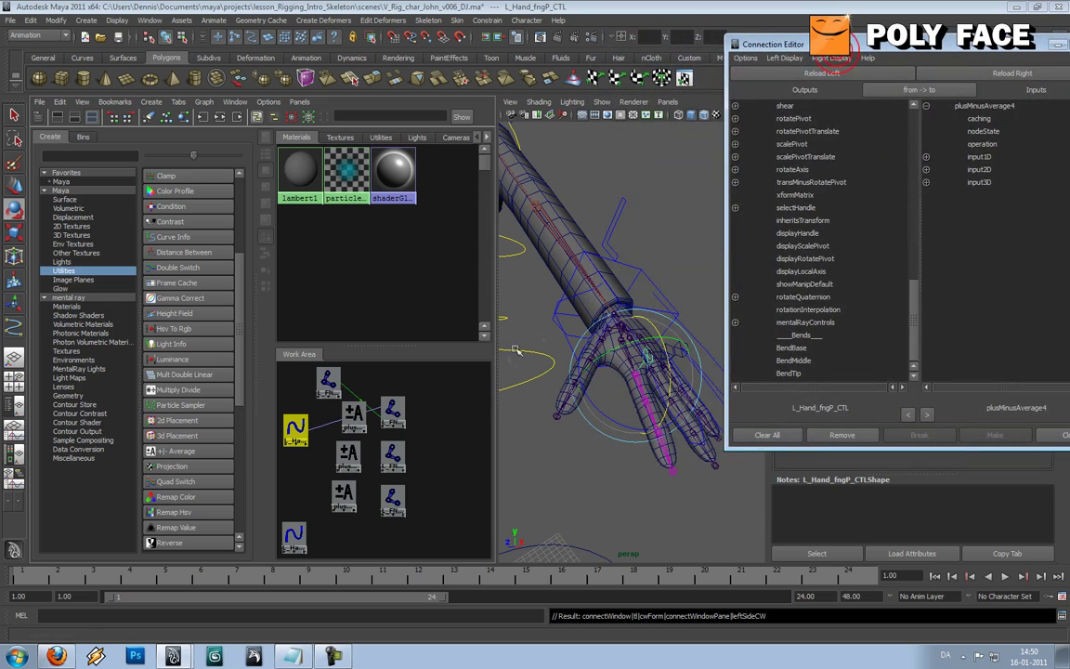
Connect the index finger control's BendBase attribute to input2D[1].input2Dx of plusMinusAverage4
{"action": "left_click", "coordinate": [392, 409]}
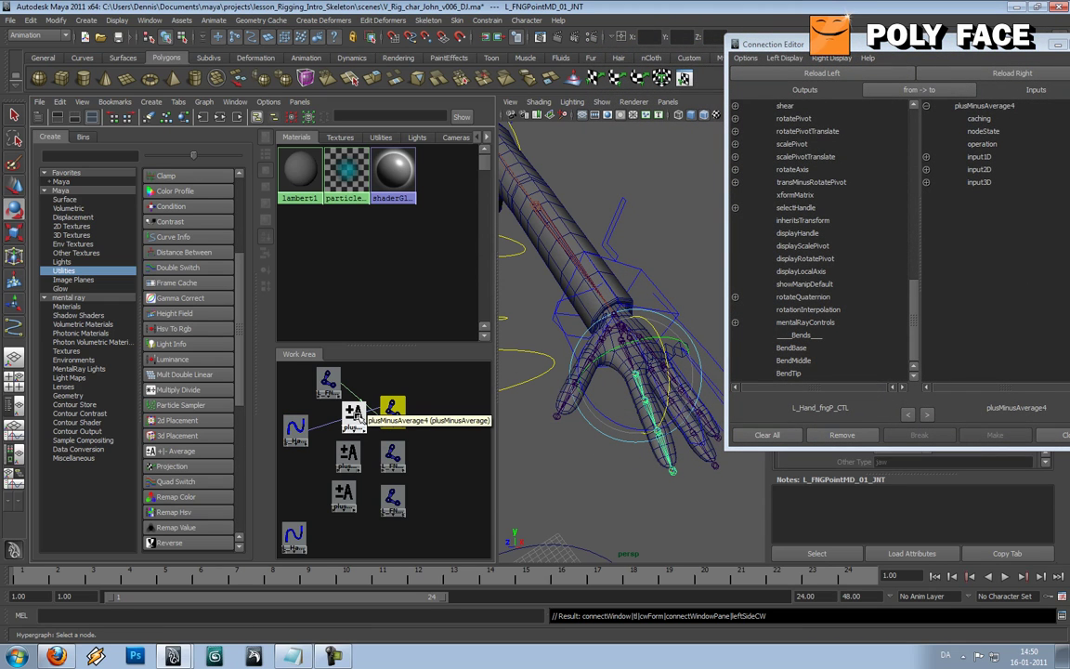
{"action": "left_click", "coordinate": [798, 348]}
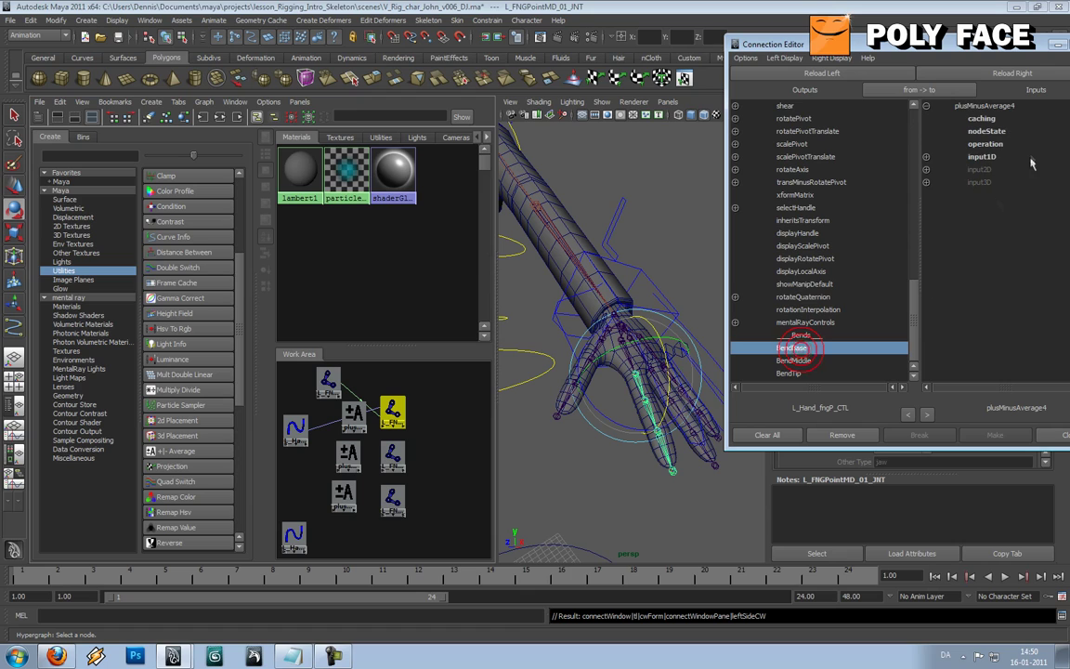
{"action": "left_click", "coordinate": [927, 171]}
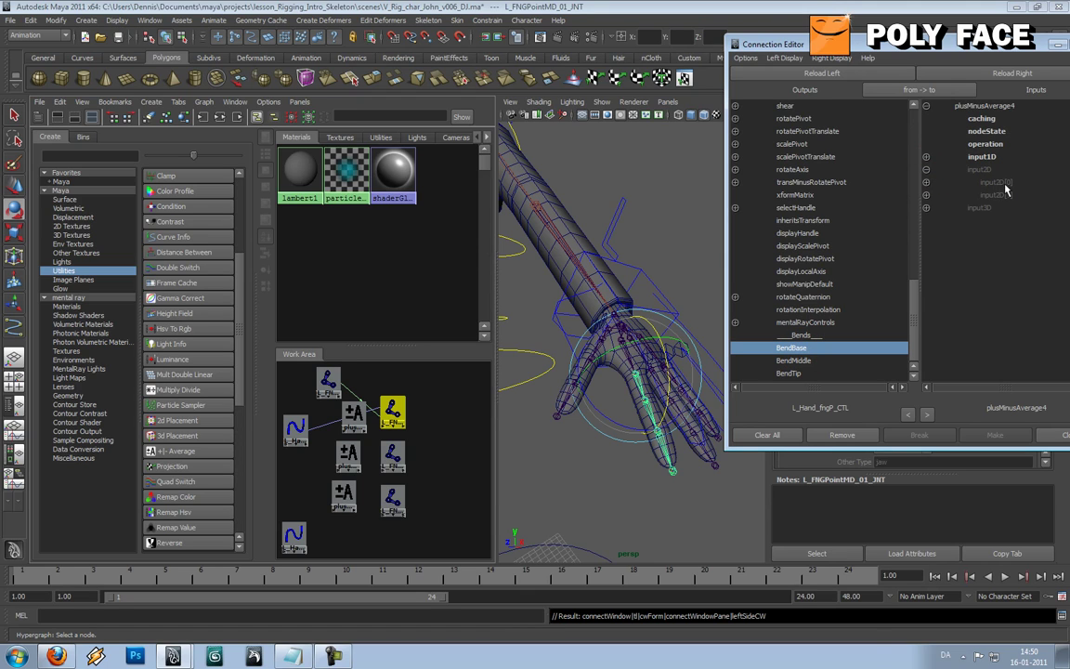
{"action": "left_click", "coordinate": [926, 183]}
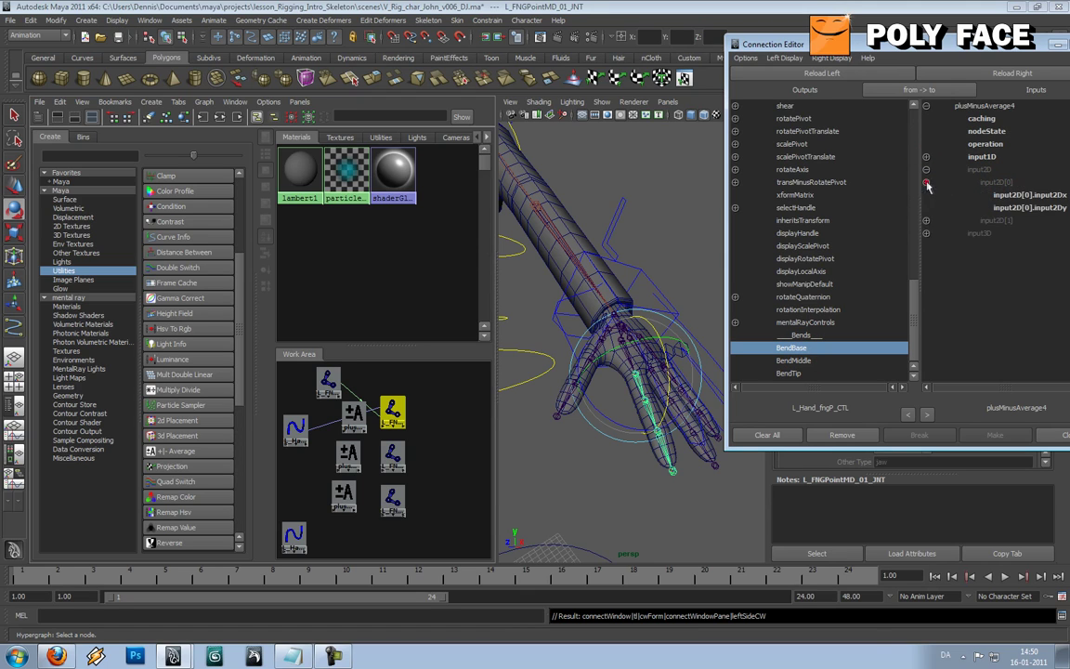
{"action": "left_click_drag", "start_coordinate": [882, 44], "coordinate": [711, 31]}
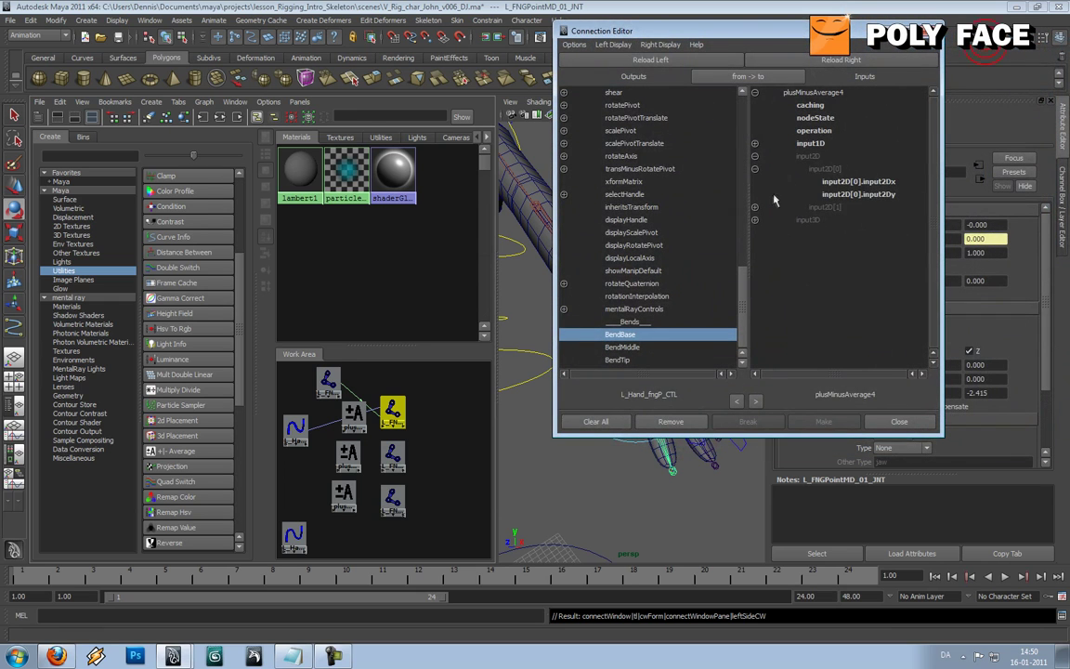
{"action": "left_click", "coordinate": [754, 168]}
{"action": "left_click", "coordinate": [754, 182]}
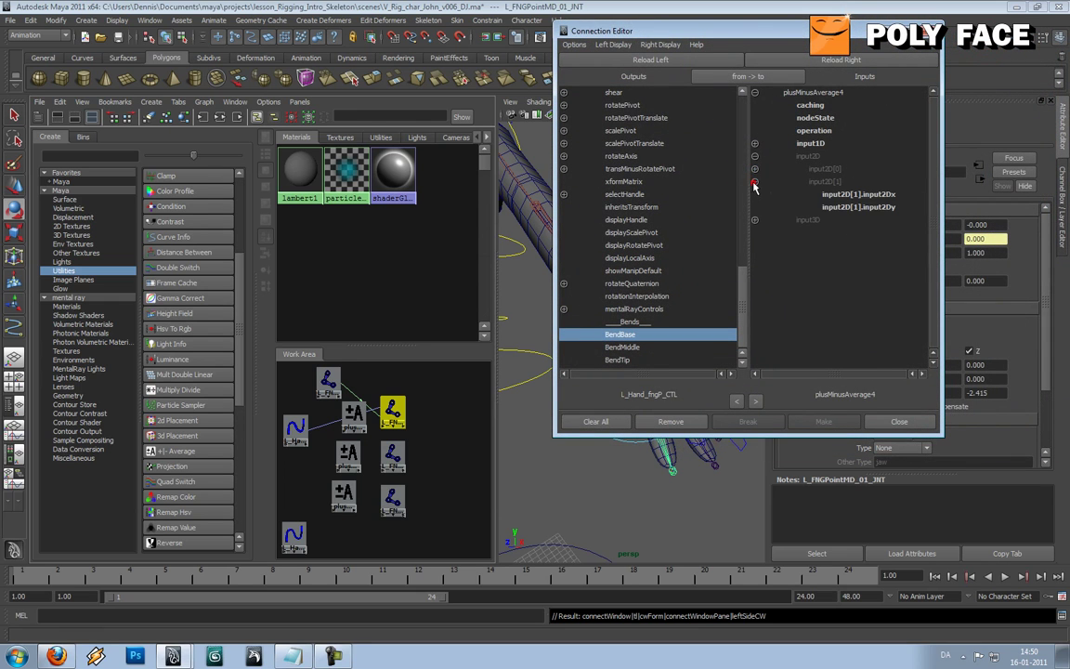
{"action": "left_click", "coordinate": [852, 196]}
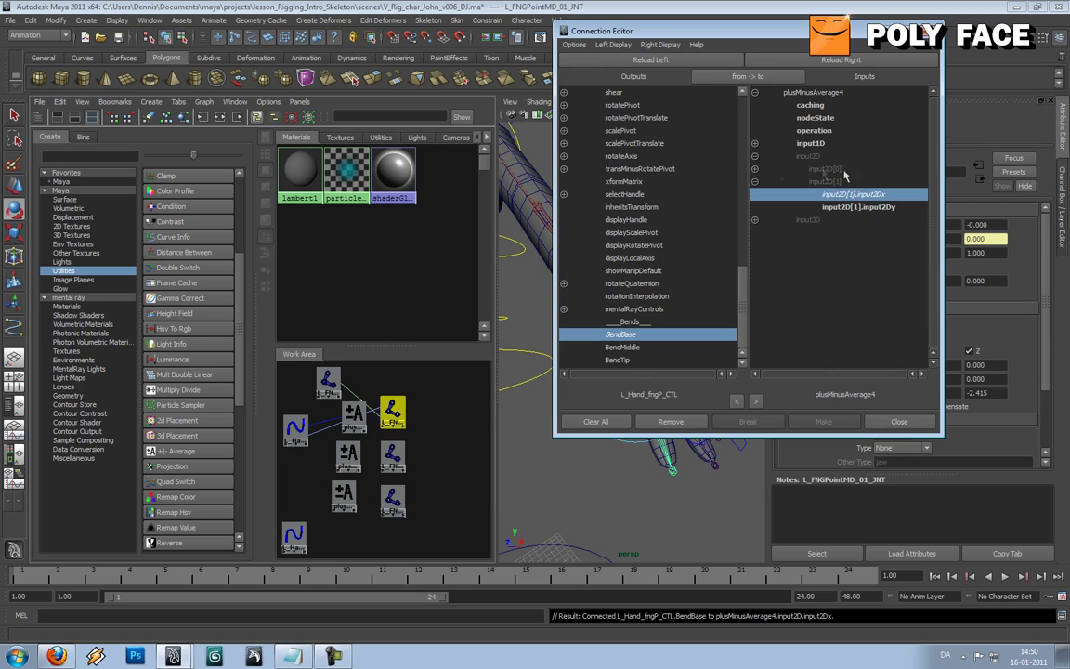
Connect the index finger control's rotateX to input2D[0].input2Dx of plusMinusAverage4
{"action": "left_click", "coordinate": [295, 427]}
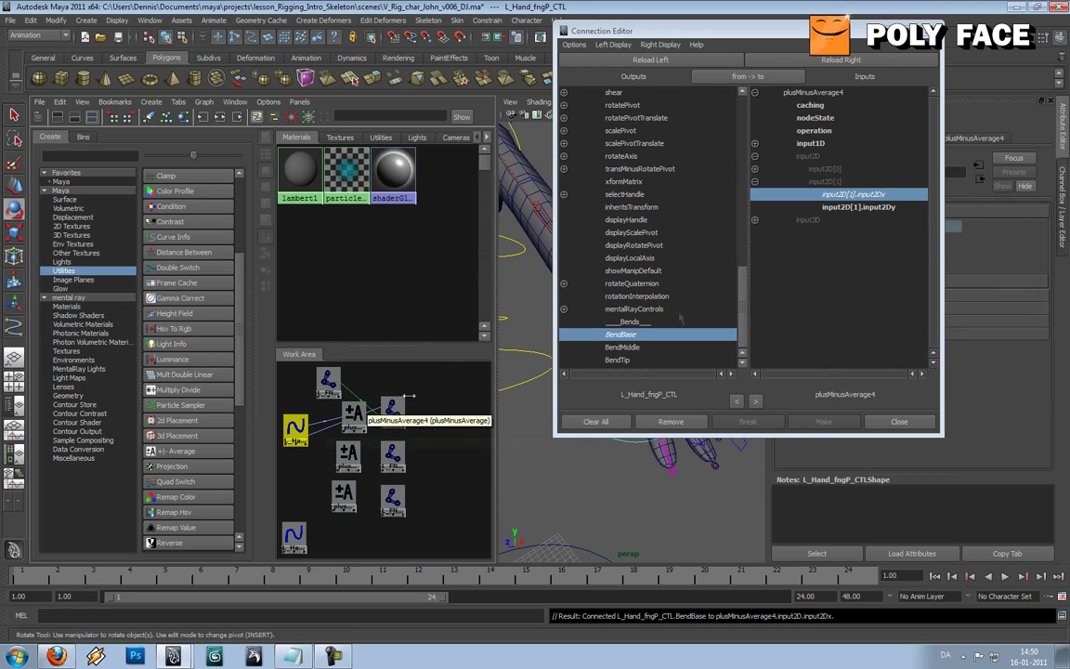
{"action": "left_click_drag", "start_coordinate": [742, 297], "coordinate": [736, 221]}
{"action": "left_click", "coordinate": [563, 308]}
{"action": "left_click", "coordinate": [637, 323]}
{"action": "left_click", "coordinate": [752, 168]}
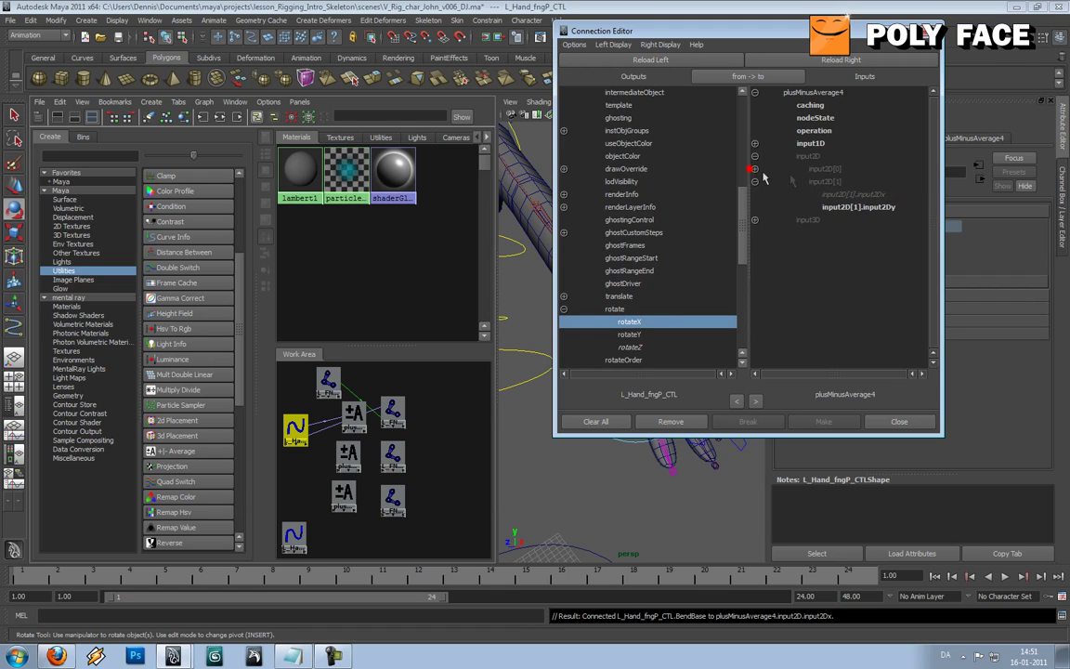
{"action": "left_click", "coordinate": [850, 181]}
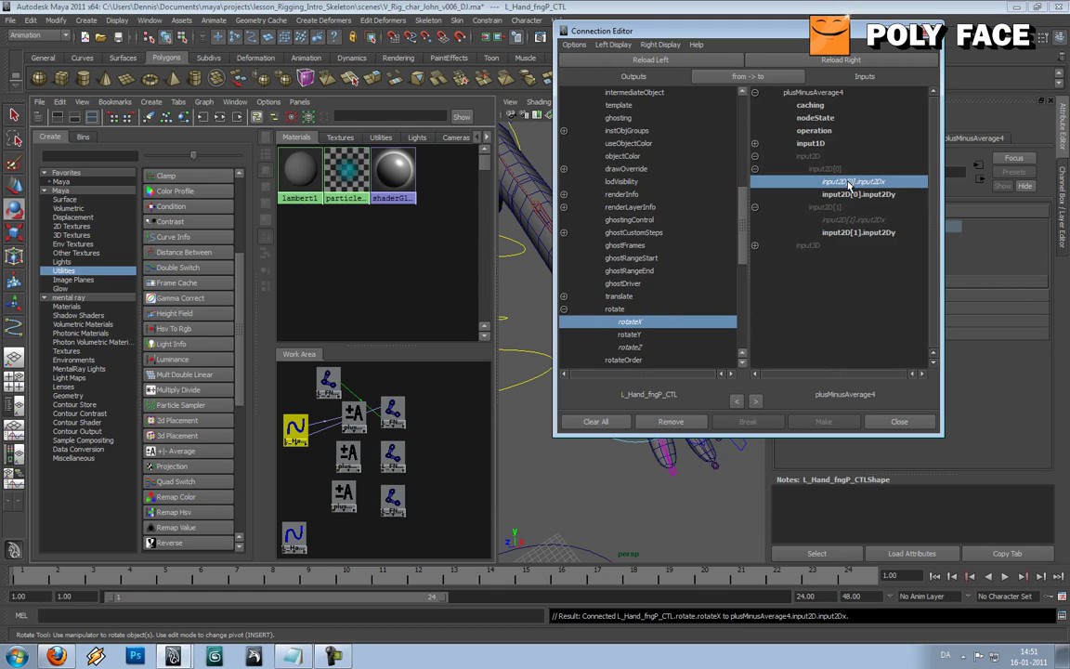
Connect output2Dx of plusMinusAverage4 to rotateX of the index finger's base joint, L_FNGPointMD_01_JNT
{"action": "left_click", "coordinate": [353, 415]}
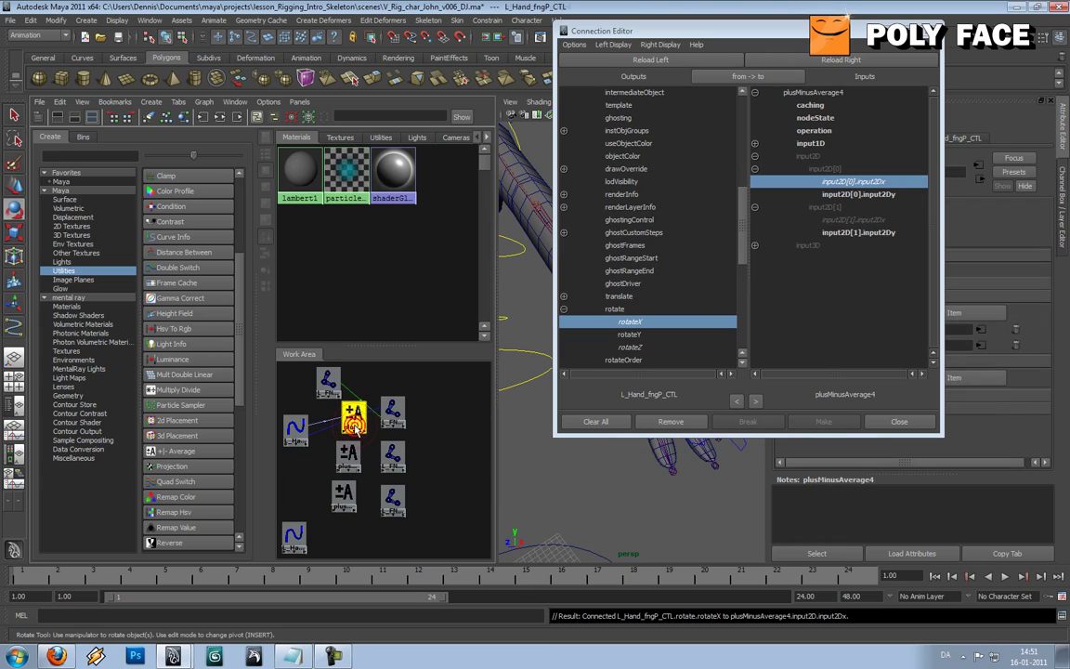
{"action": "right_click", "coordinate": [392, 416]}
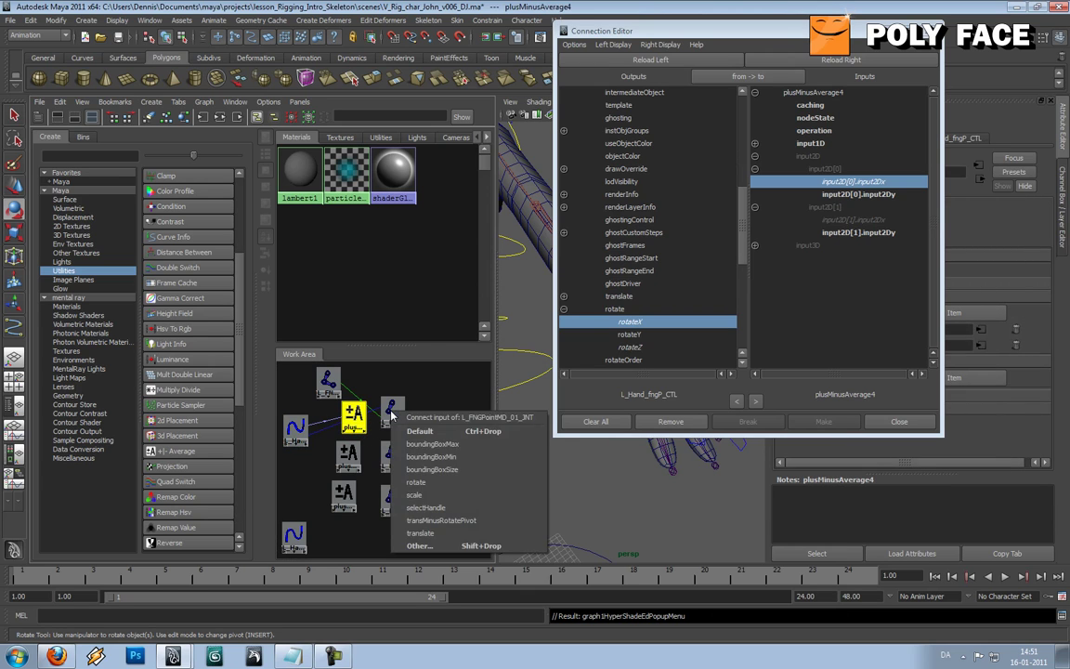
{"action": "left_click", "coordinate": [424, 542]}
{"action": "left_click", "coordinate": [564, 169]}
{"action": "left_click", "coordinate": [563, 169]}
{"action": "left_click", "coordinate": [563, 156]}
{"action": "left_click", "coordinate": [637, 169]}
{"action": "left_click_drag", "start_coordinate": [934, 115], "coordinate": [933, 192]}
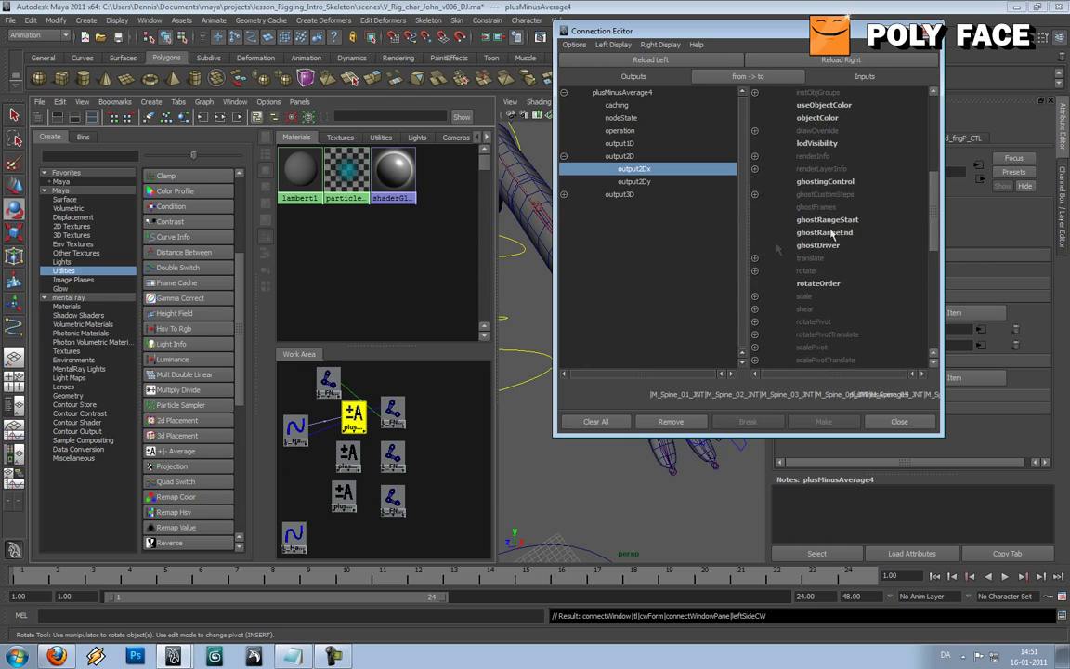
{"action": "left_click", "coordinate": [754, 271]}
{"action": "left_click", "coordinate": [822, 283]}
Test rotating the index finger control about X by about -24.9 degrees, and undo the rotation
{"action": "left_click_drag", "start_coordinate": [792, 33], "coordinate": [1013, 84]}
{"action": "left_click", "coordinate": [652, 354]}
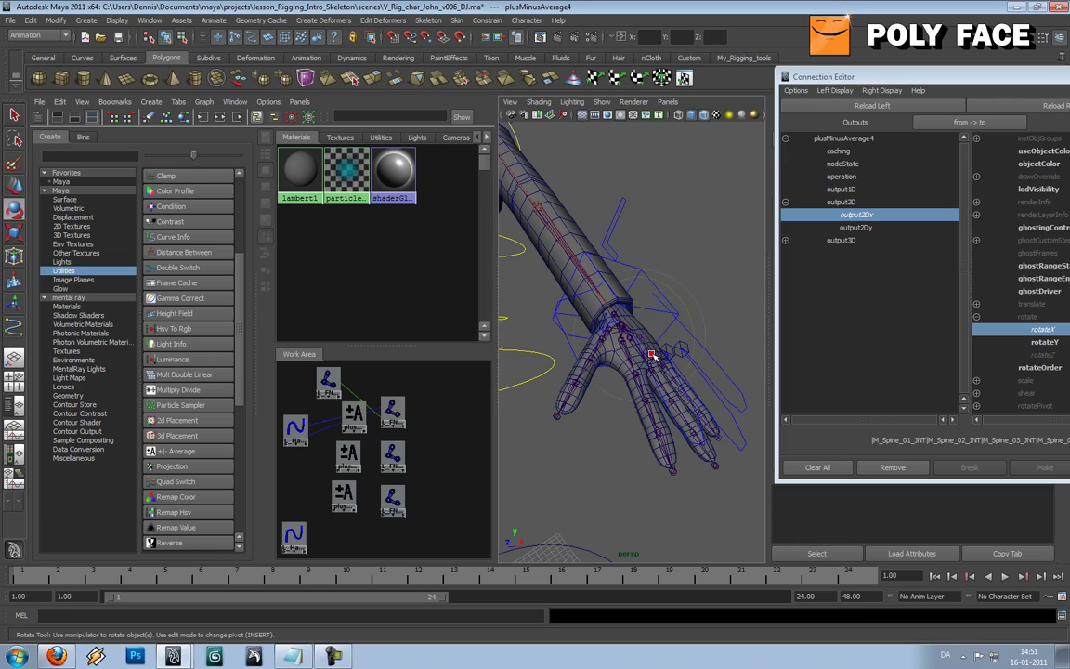
{"action": "left_click", "coordinate": [589, 433]}
{"action": "left_click", "coordinate": [648, 357]}
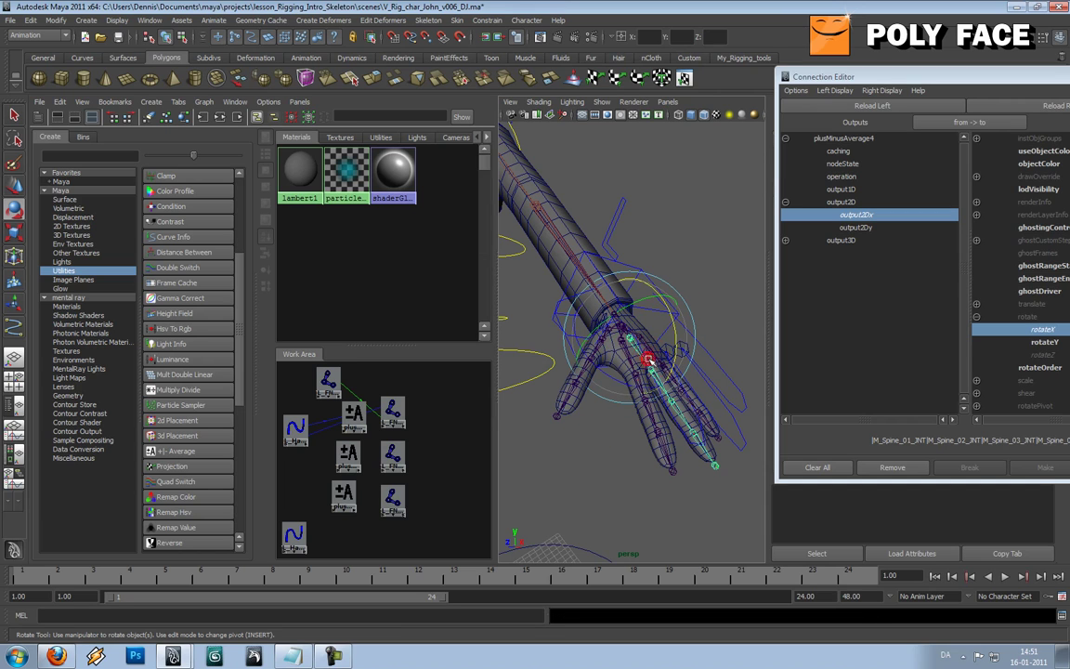
{"action": "left_click", "coordinate": [592, 429]}
{"action": "scroll", "coordinate": [651, 349], "scroll_direction": "up", "scroll_amount": 3}
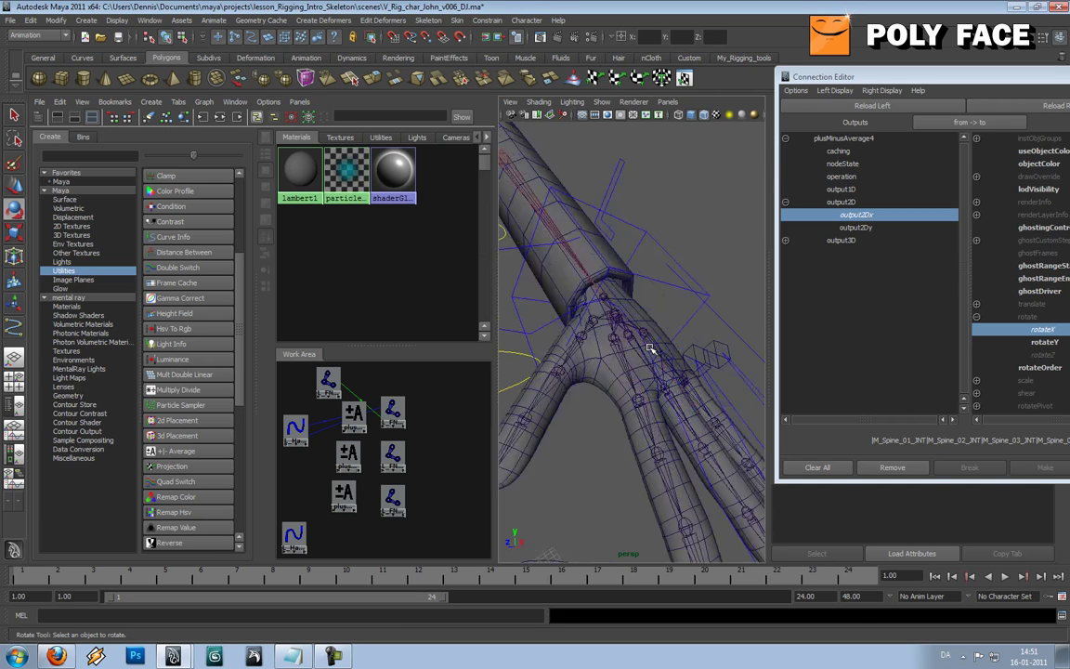
{"action": "left_click", "coordinate": [667, 376]}
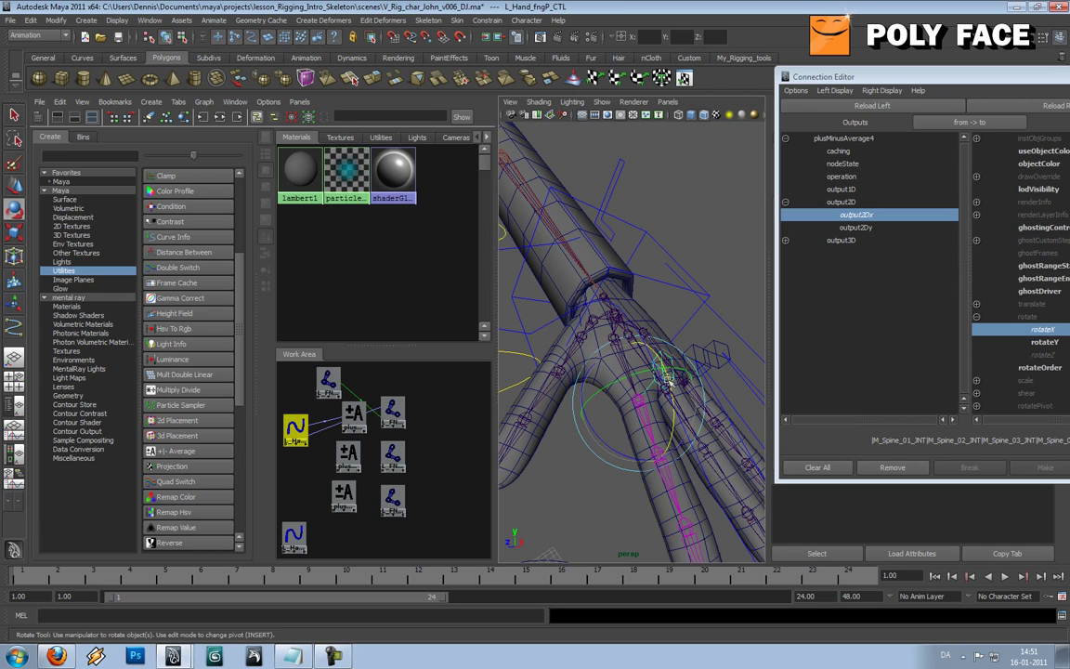
{"action": "left_click_drag", "start_coordinate": [669, 386], "coordinate": [665, 417]}
{"action": "key", "text": "ctrl+z"}
Test the index finger control's Bend Base attribute by scrubbing its value in the viewport, and undo the change
{"action": "left_click_drag", "start_coordinate": [1045, 78], "coordinate": [457, 74]}
{"action": "left_click", "coordinate": [1062, 197]}
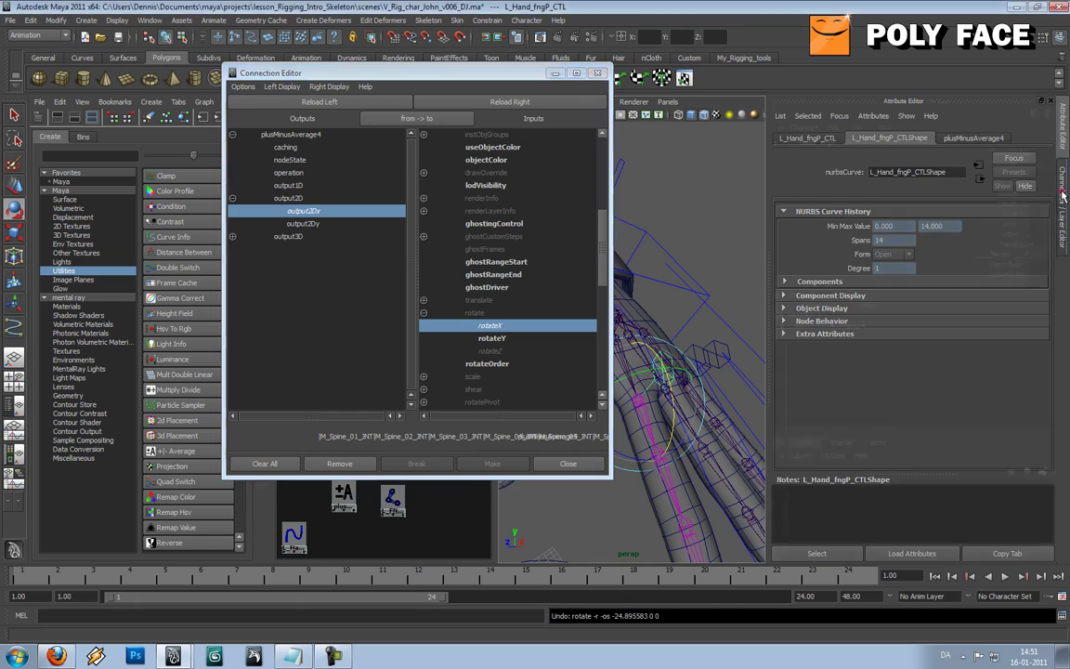
{"action": "left_click", "coordinate": [992, 264]}
{"action": "middle_click_drag", "start_coordinate": [743, 283], "coordinate": [712, 283]}
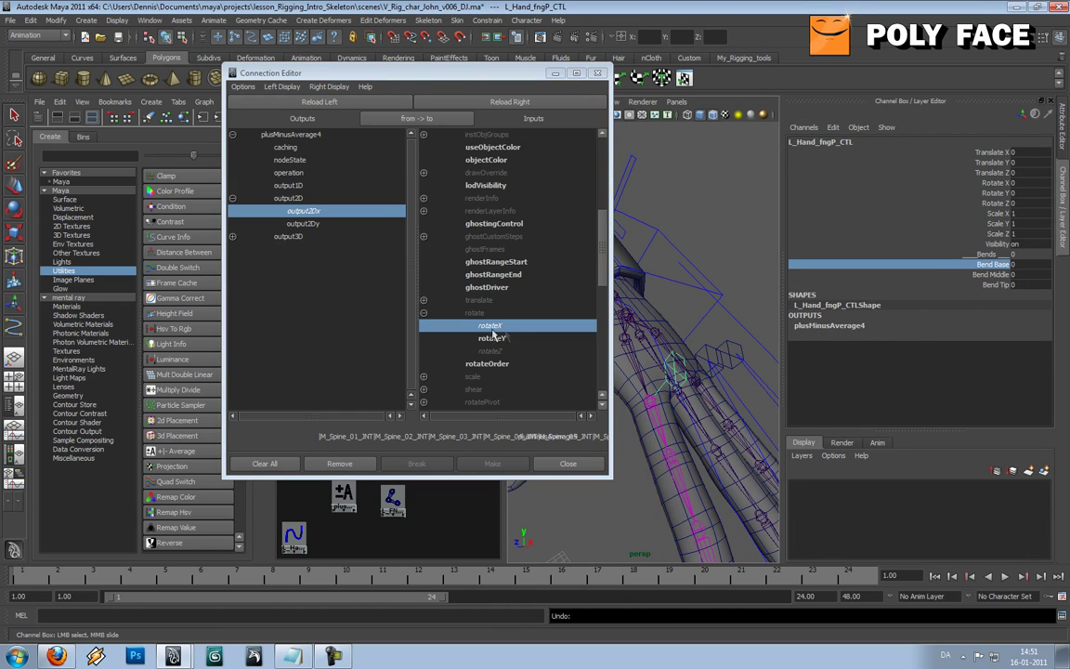
{"action": "key", "text": "ctrl+z"}
Connect the index finger control's BendMiddle attribute to input2D[1].input2Dx of plusMinusAverage5
{"action": "left_click_drag", "start_coordinate": [511, 80], "coordinate": [910, 81]}
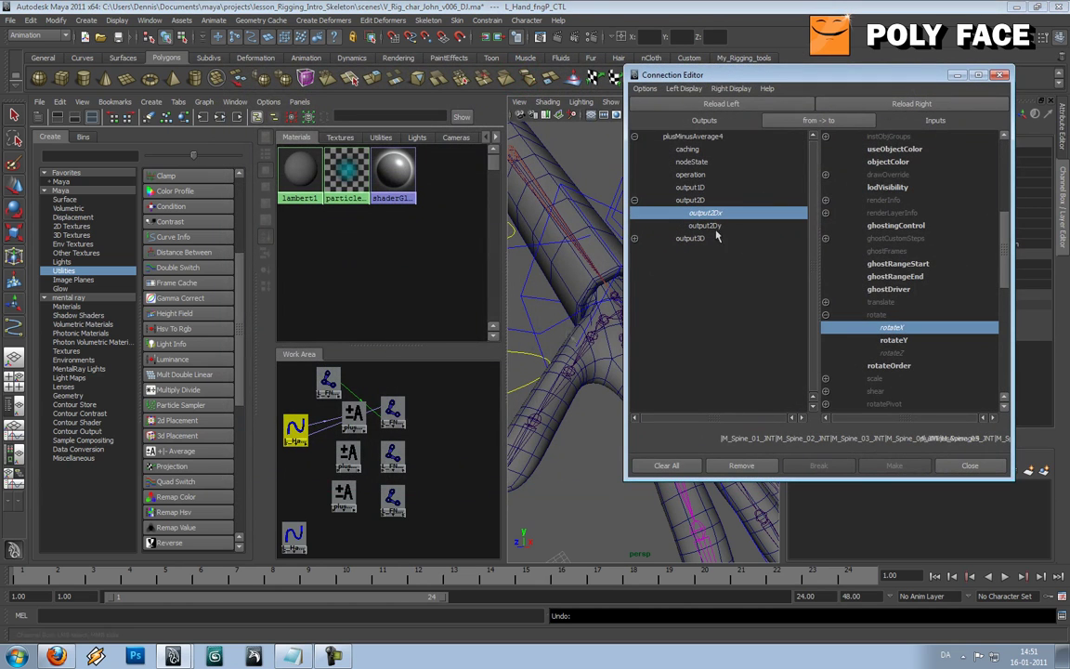
{"action": "left_click", "coordinate": [298, 427]}
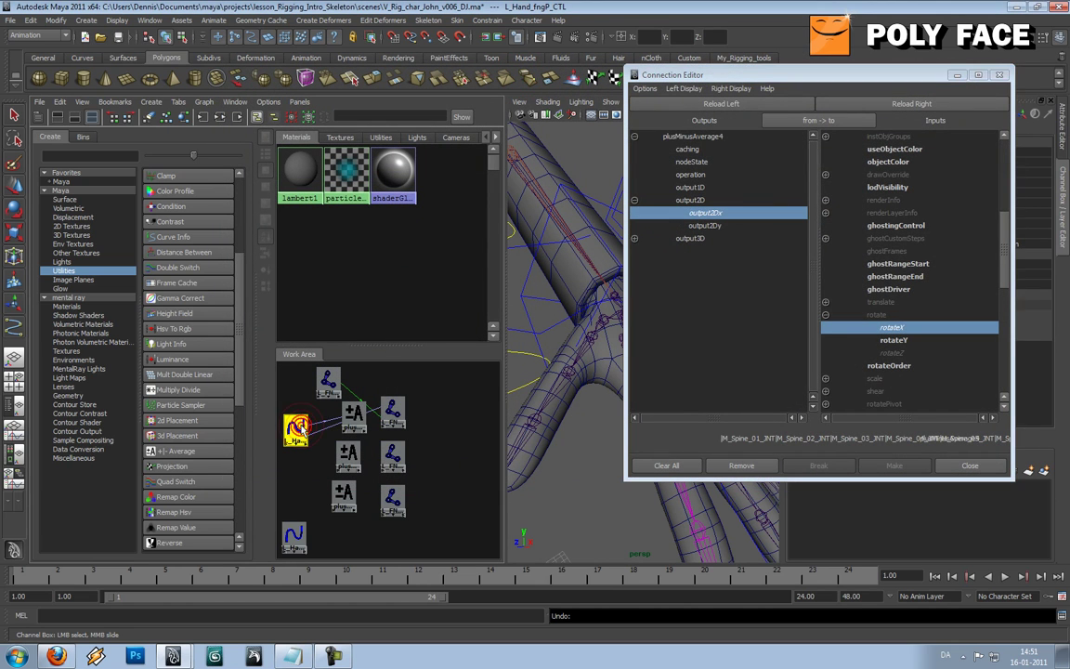
{"action": "middle_click_drag", "start_coordinate": [295, 426], "coordinate": [350, 457]}
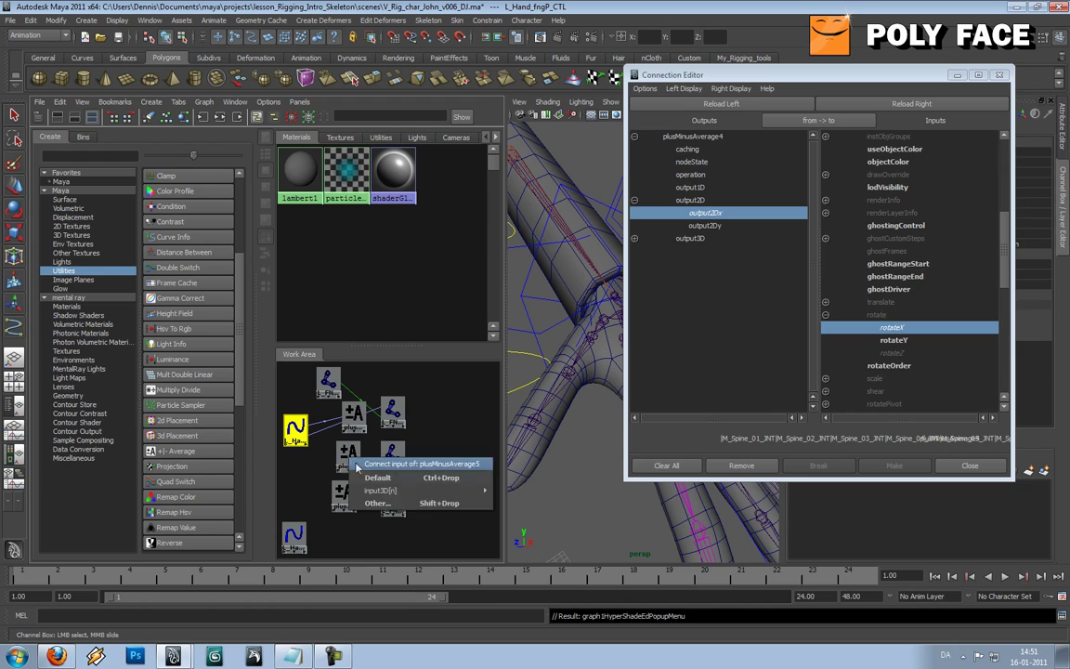
{"action": "left_click", "coordinate": [392, 501]}
{"action": "left_click_drag", "start_coordinate": [807, 214], "coordinate": [816, 372]}
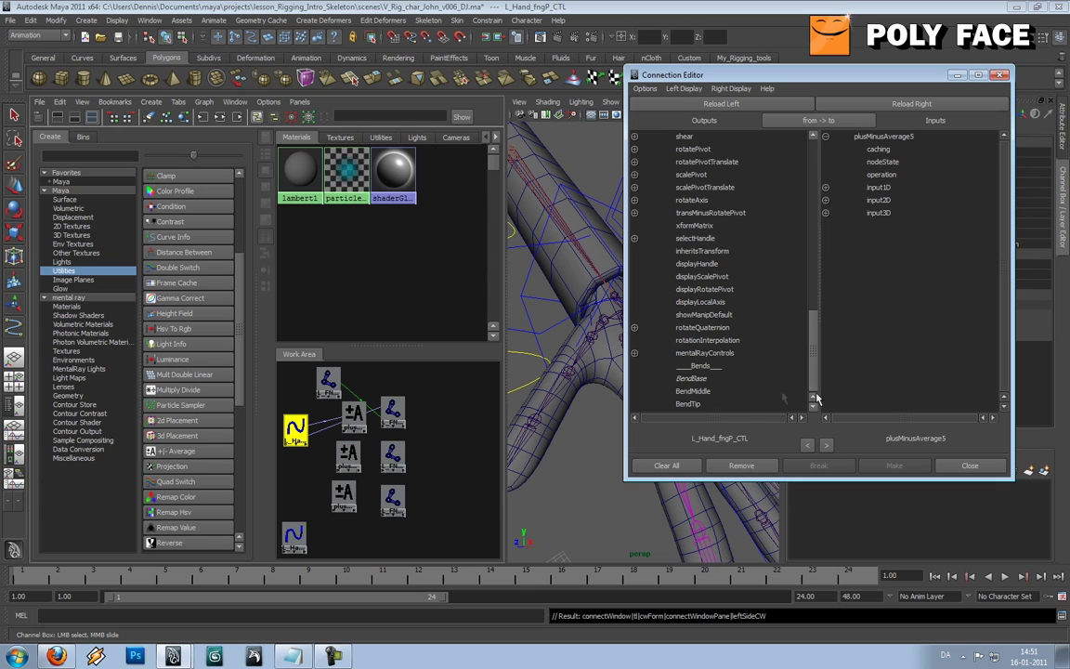
{"action": "left_click", "coordinate": [696, 391]}
{"action": "left_click", "coordinate": [824, 201]}
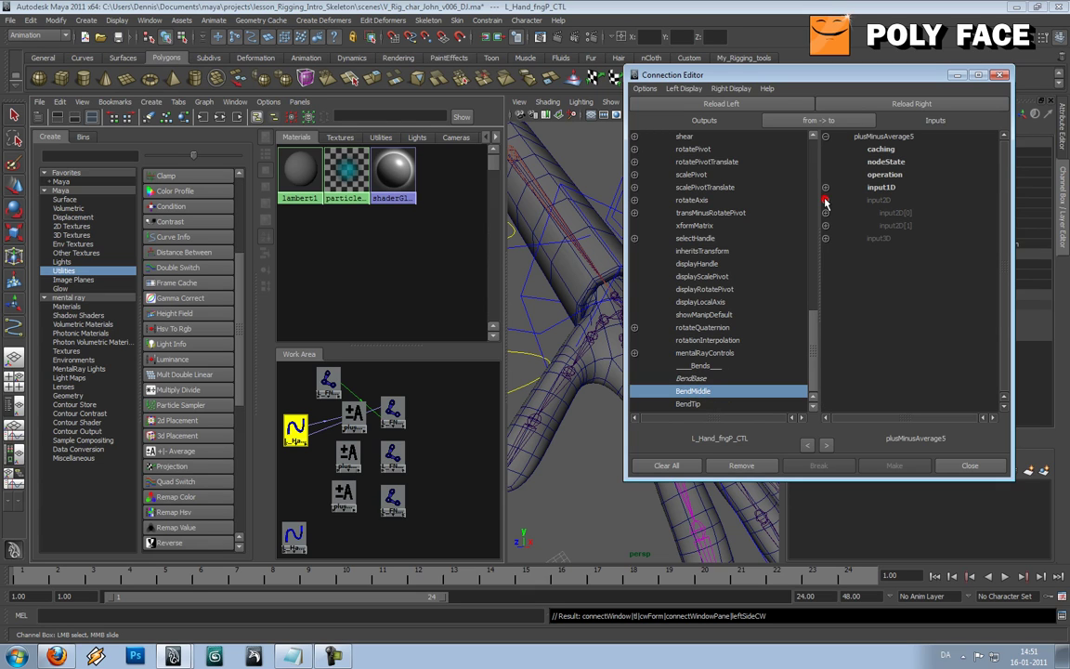
{"action": "left_click", "coordinate": [825, 225]}
{"action": "left_click", "coordinate": [929, 238]}
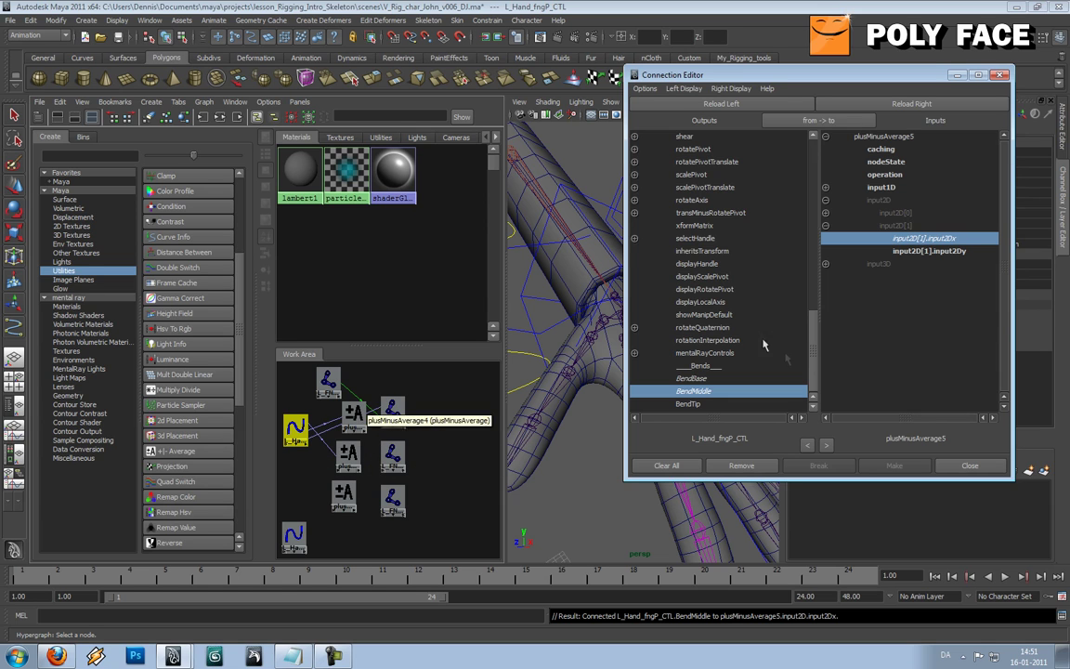
Connect the index finger control's rotateX to input2D[0].input2Dx of plusMinusAverage5
{"action": "left_click_drag", "start_coordinate": [813, 358], "coordinate": [812, 284]}
{"action": "left_click", "coordinate": [634, 339]}
{"action": "left_click", "coordinate": [694, 354]}
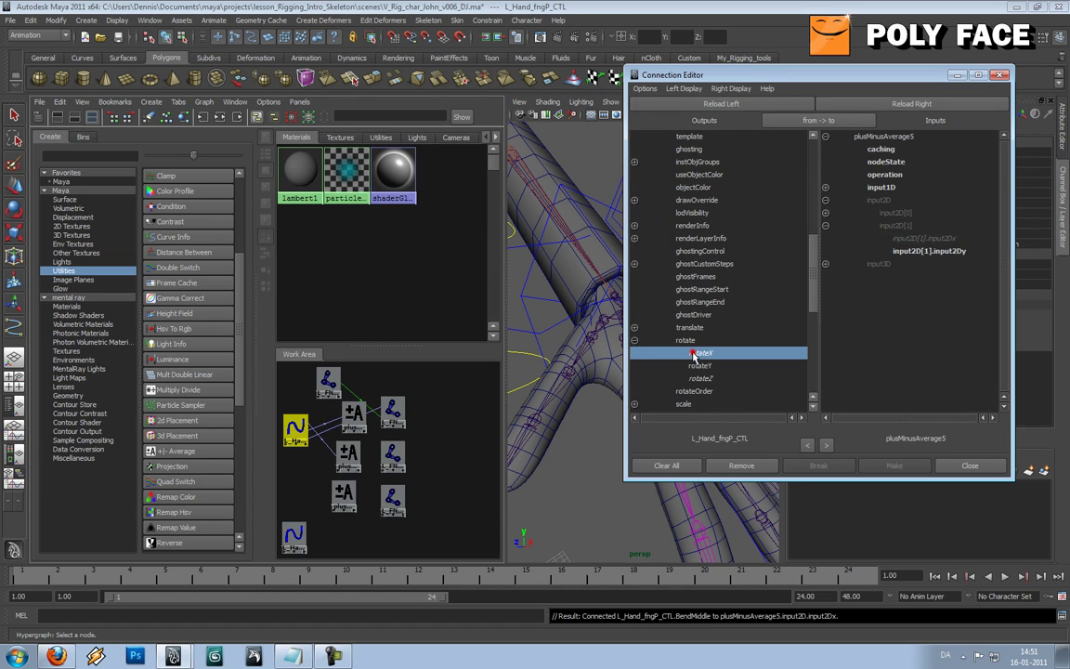
{"action": "left_click", "coordinate": [825, 212]}
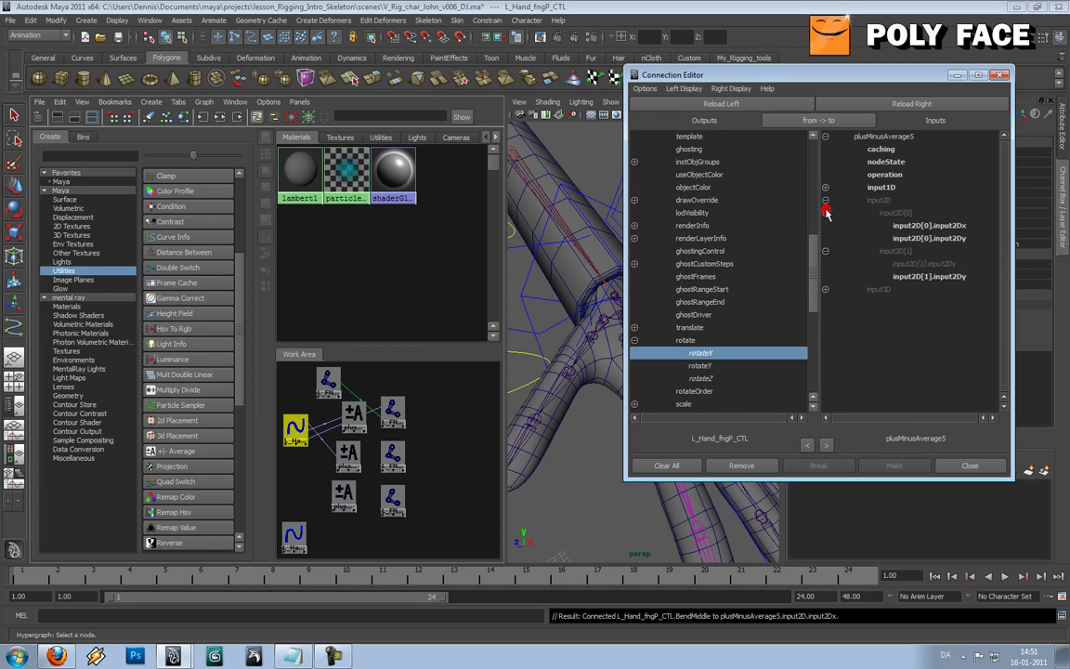
{"action": "left_click", "coordinate": [916, 228]}
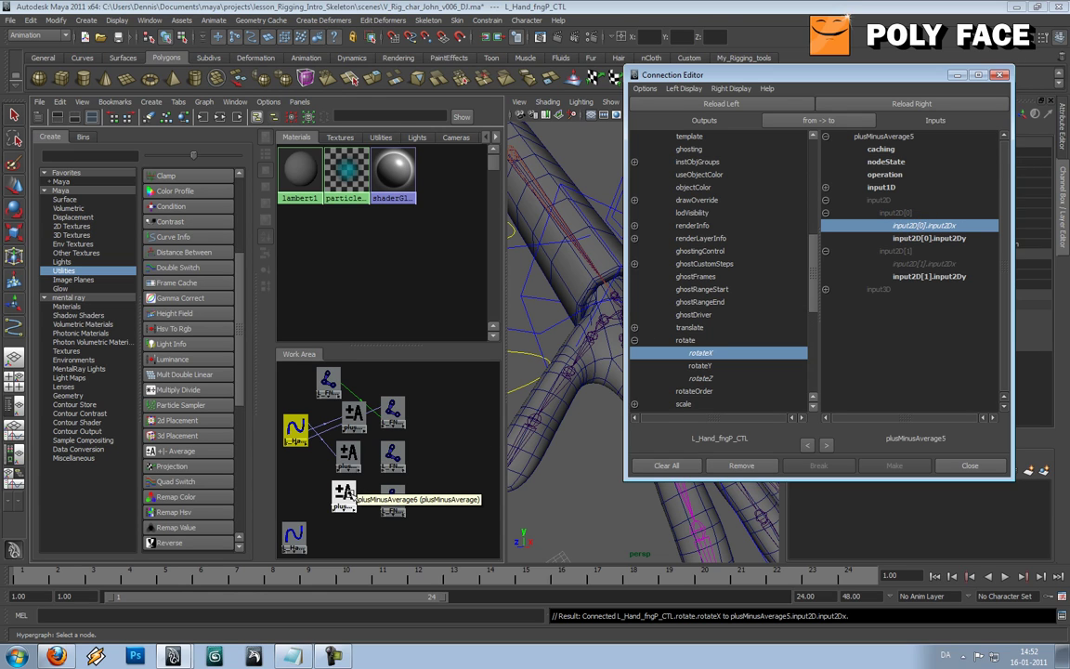
Connect the index finger control's rotateX to input2D[0].input2Dx of plusMinusAverage6
{"action": "left_click", "coordinate": [295, 430]}
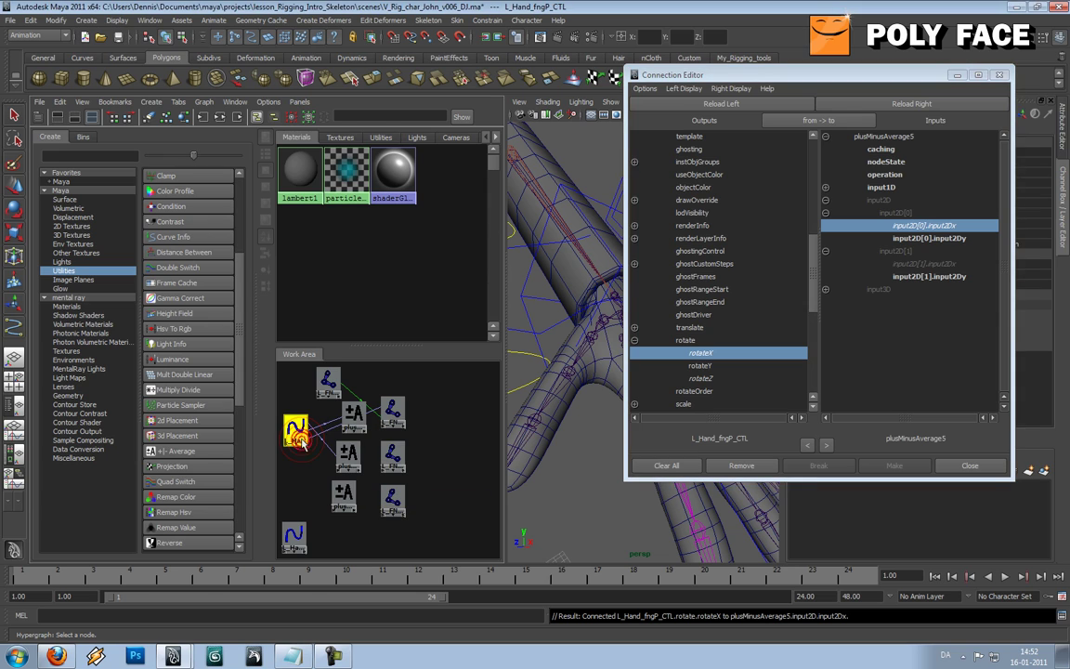
{"action": "middle_click_drag", "start_coordinate": [318, 475], "coordinate": [342, 490]}
{"action": "left_click", "coordinate": [391, 534]}
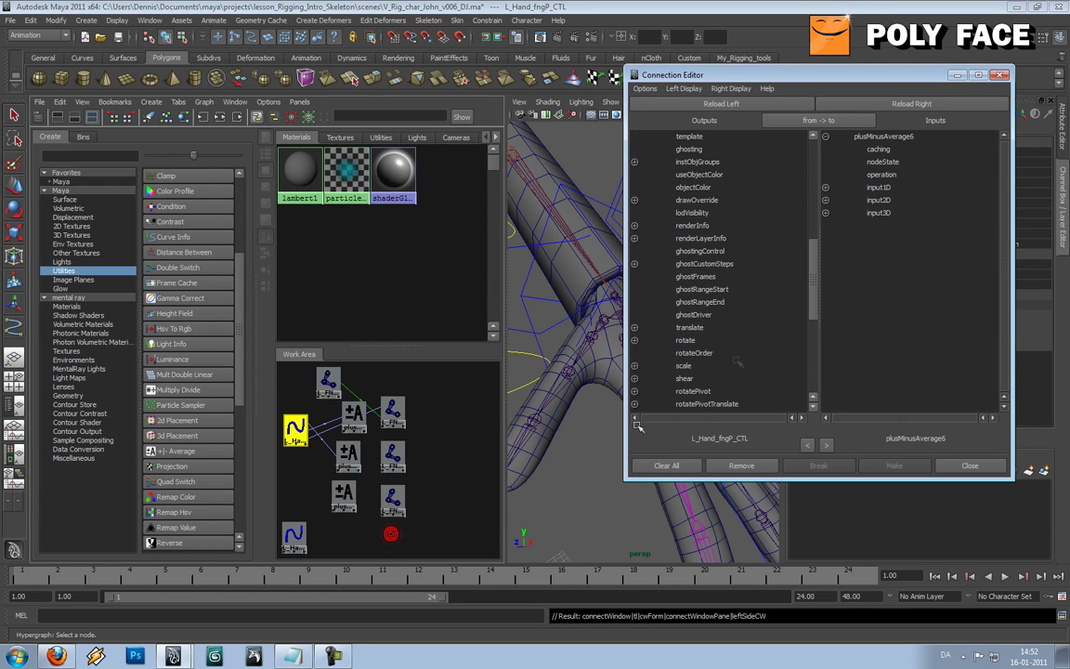
{"action": "left_click", "coordinate": [635, 341]}
{"action": "left_click", "coordinate": [697, 353]}
{"action": "left_click", "coordinate": [824, 199]}
{"action": "left_click", "coordinate": [824, 213]}
{"action": "left_click", "coordinate": [915, 225]}
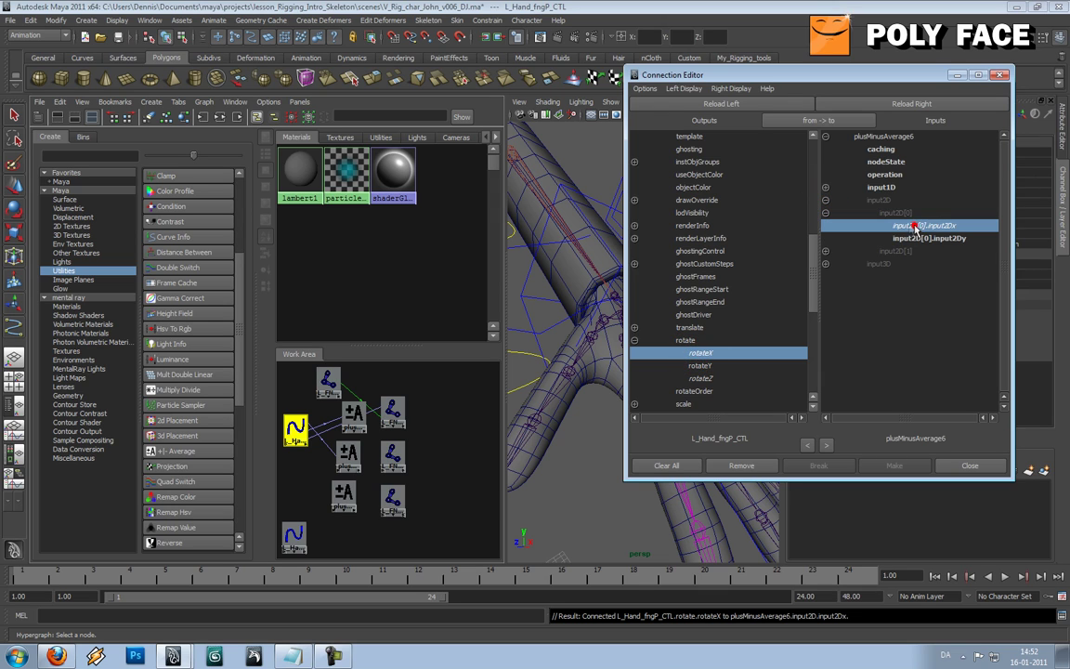
Connect the index finger control's BendTip attribute to input2D[1].input2Dx of plusMinusAverage6
{"action": "left_click_drag", "start_coordinate": [816, 289], "coordinate": [809, 365]}
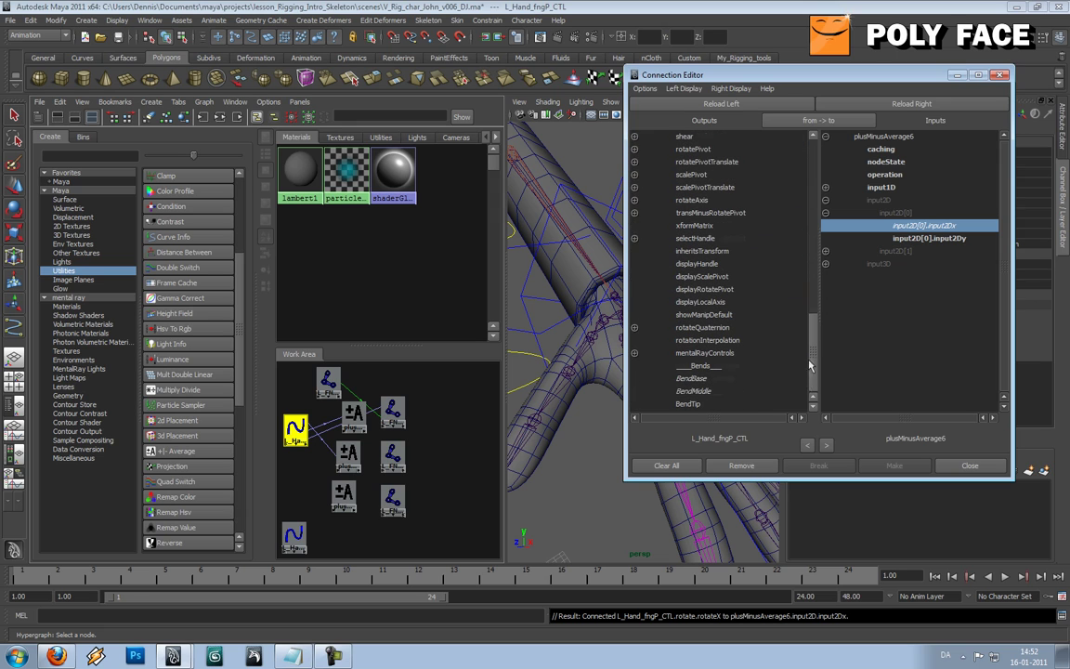
{"action": "left_click", "coordinate": [702, 404]}
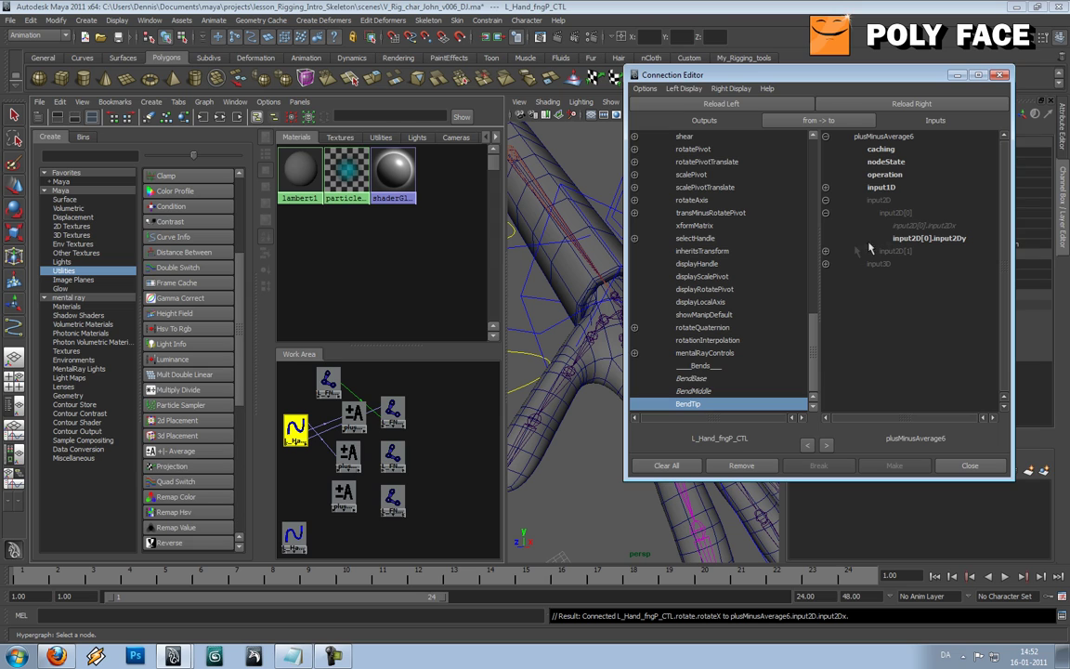
{"action": "left_click", "coordinate": [826, 251]}
{"action": "left_click", "coordinate": [927, 264]}
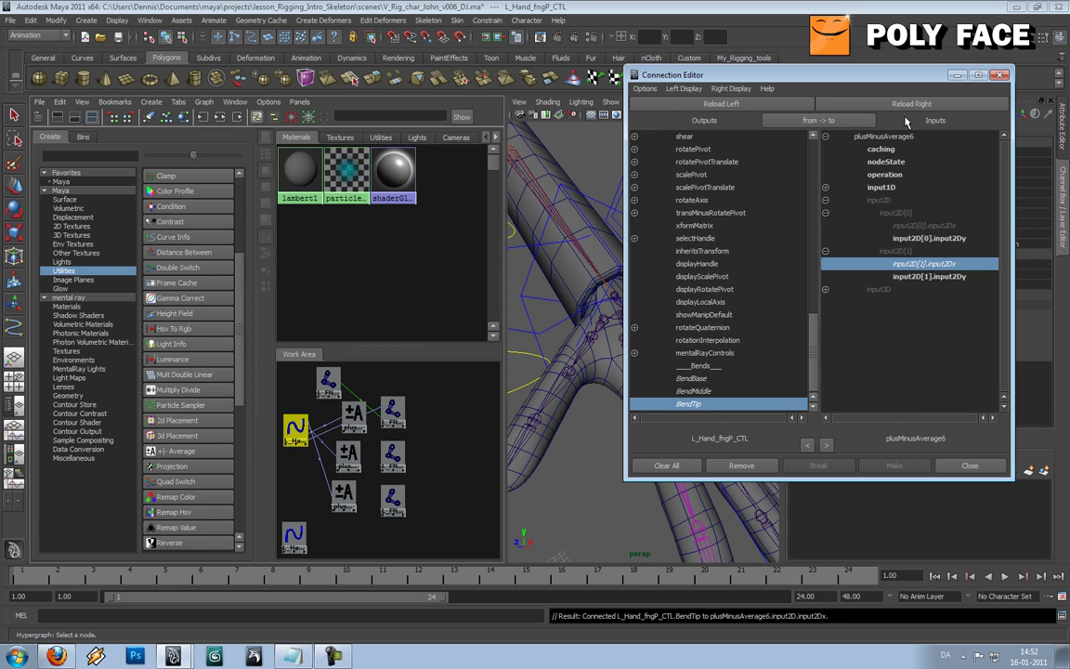
Connect output2Dx of plusMinusAverage5 to the rotateX of L_FNGPointTip_JNT
{"action": "left_click", "coordinate": [367, 470]}
{"action": "left_click", "coordinate": [349, 463]}
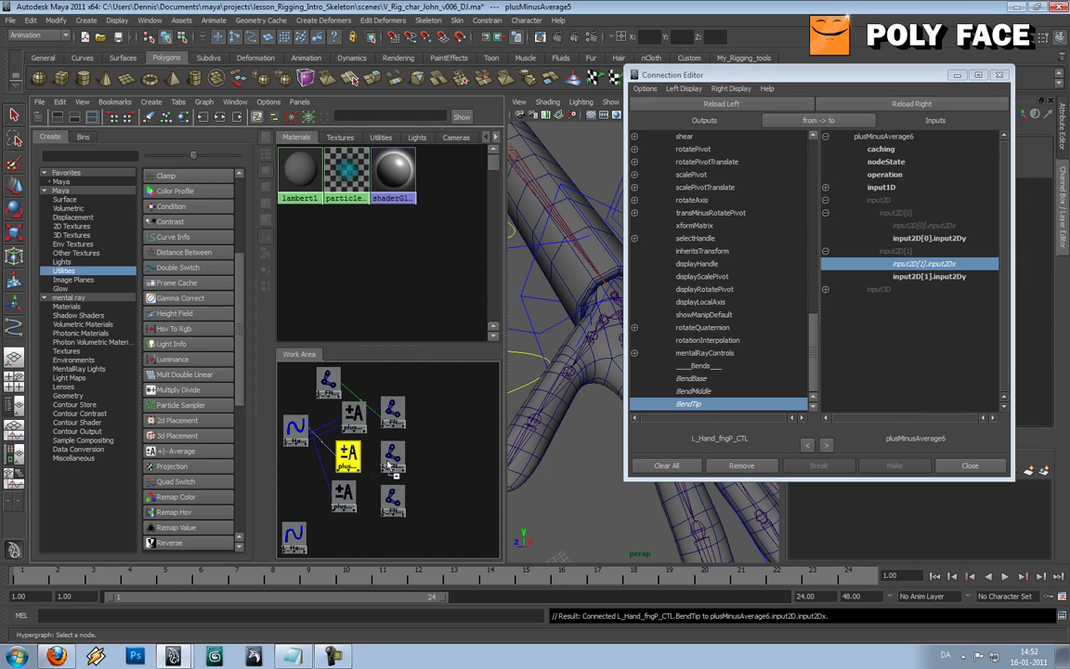
{"action": "middle_click_drag", "start_coordinate": [389, 465], "coordinate": [390, 467]}
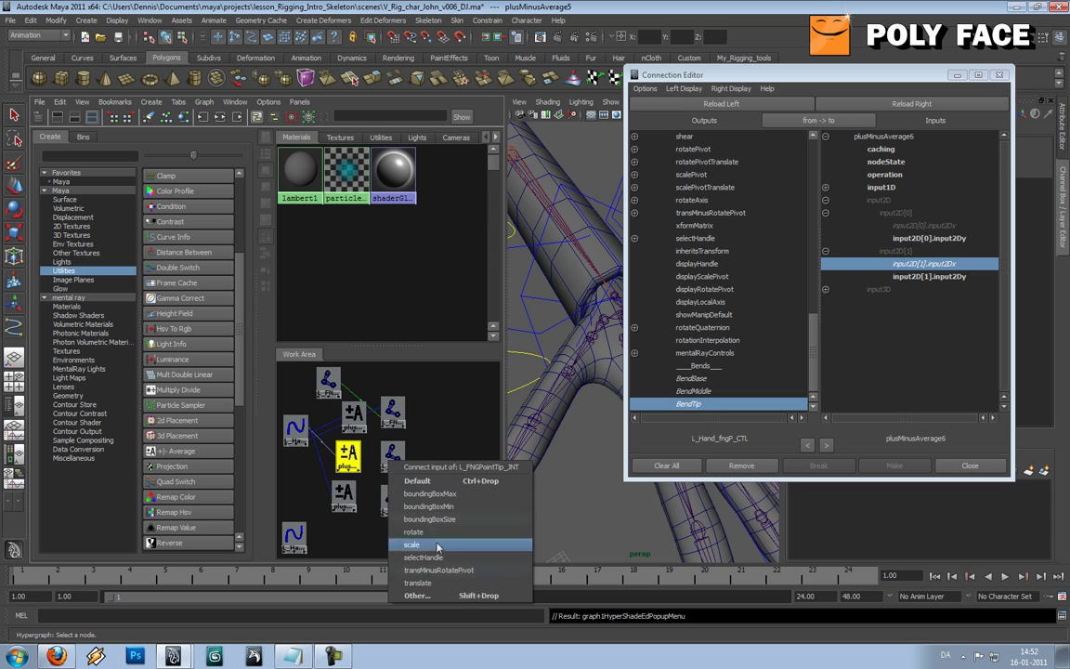
{"action": "left_click", "coordinate": [443, 595]}
{"action": "left_click", "coordinate": [635, 201]}
{"action": "left_click", "coordinate": [706, 212]}
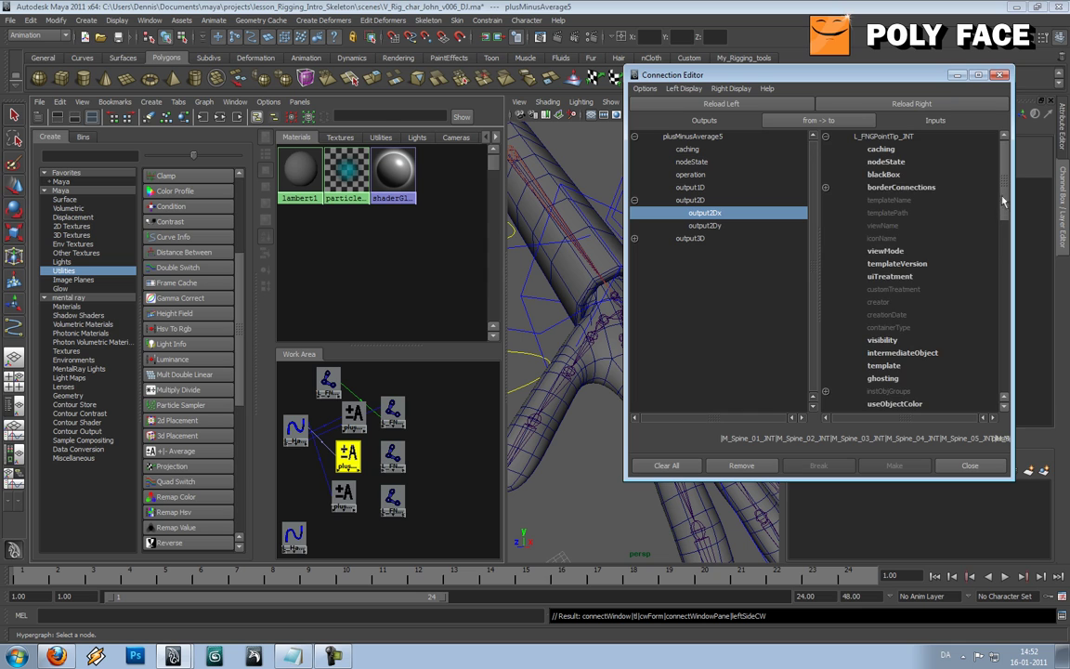
{"action": "left_click_drag", "start_coordinate": [1003, 201], "coordinate": [990, 279]}
{"action": "left_click", "coordinate": [825, 315]}
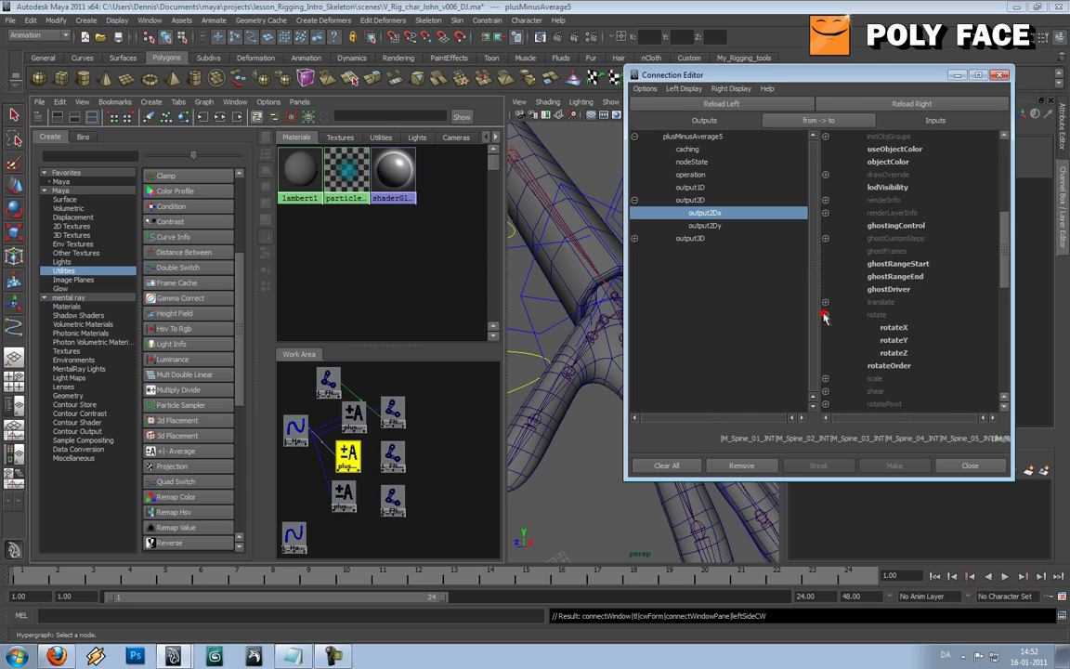
{"action": "left_click", "coordinate": [892, 328]}
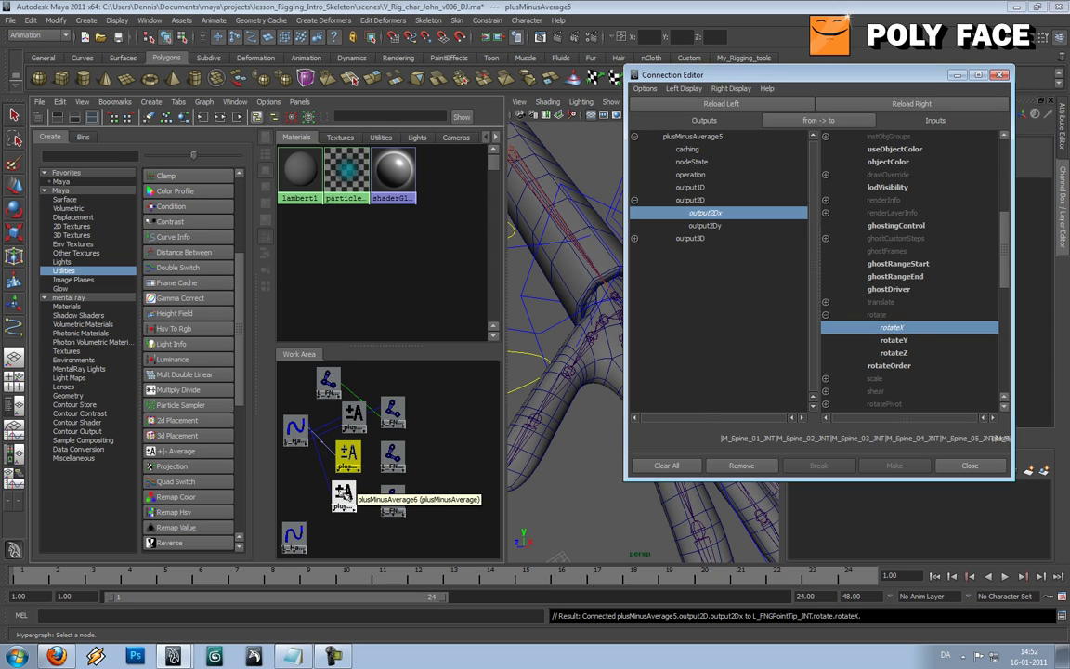
Connect output2Dx of plusMinusAverage6 to the rotateX of L_FNGPointMD_02_JNT and close the Connection Editor
{"action": "left_click", "coordinate": [343, 495]}
{"action": "middle_click_drag", "start_coordinate": [344, 495], "coordinate": [387, 503]}
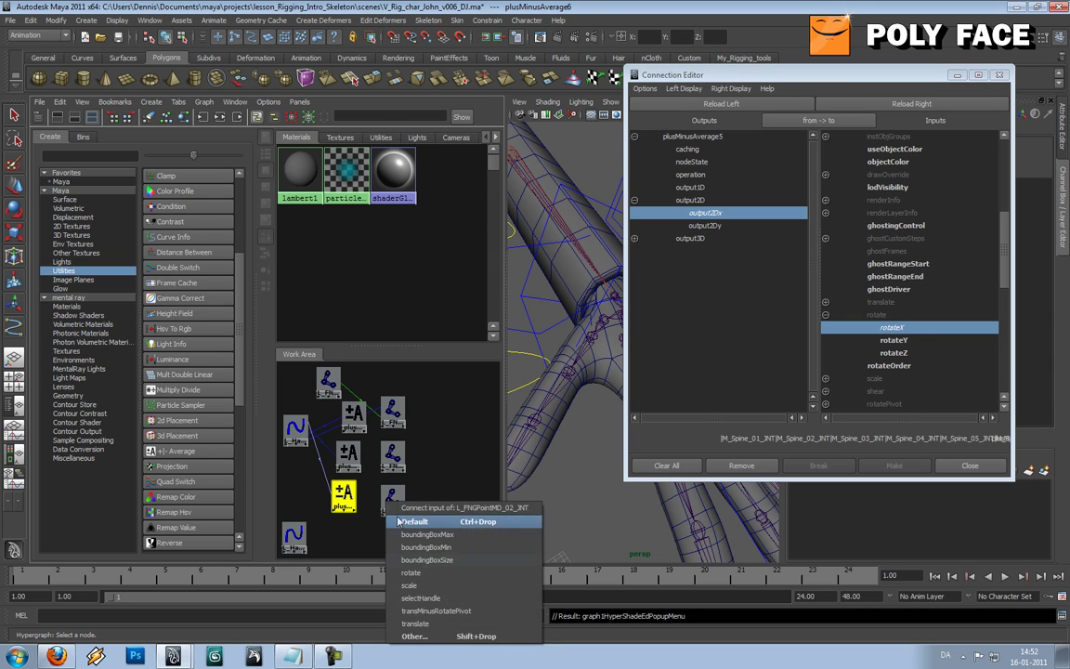
{"action": "left_click", "coordinate": [434, 634]}
{"action": "left_click", "coordinate": [635, 200]}
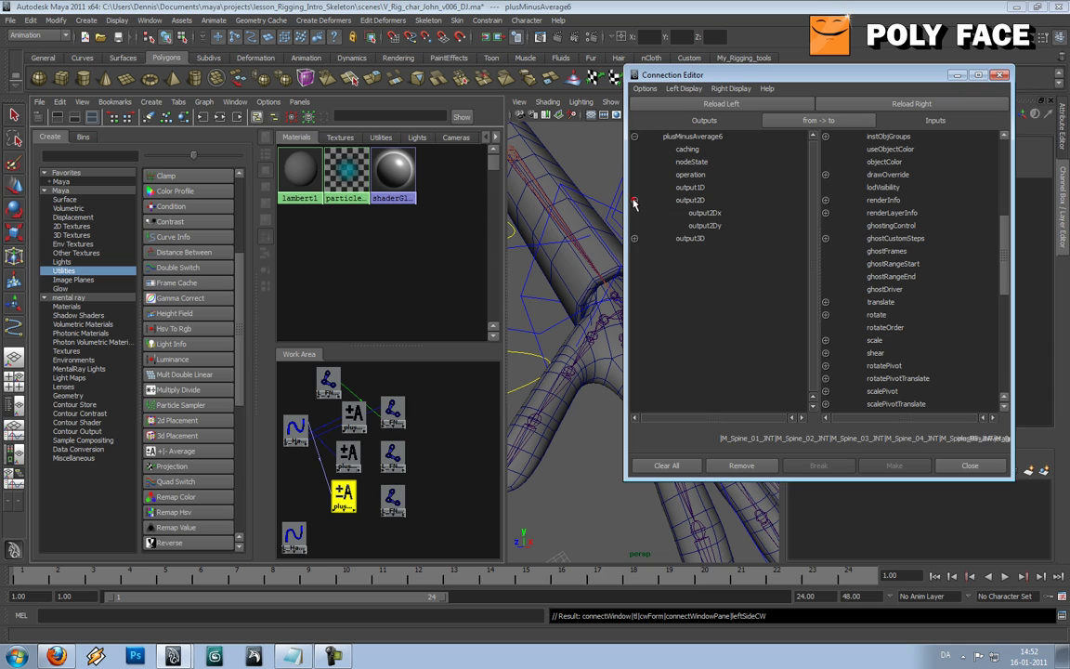
{"action": "left_click", "coordinate": [692, 214]}
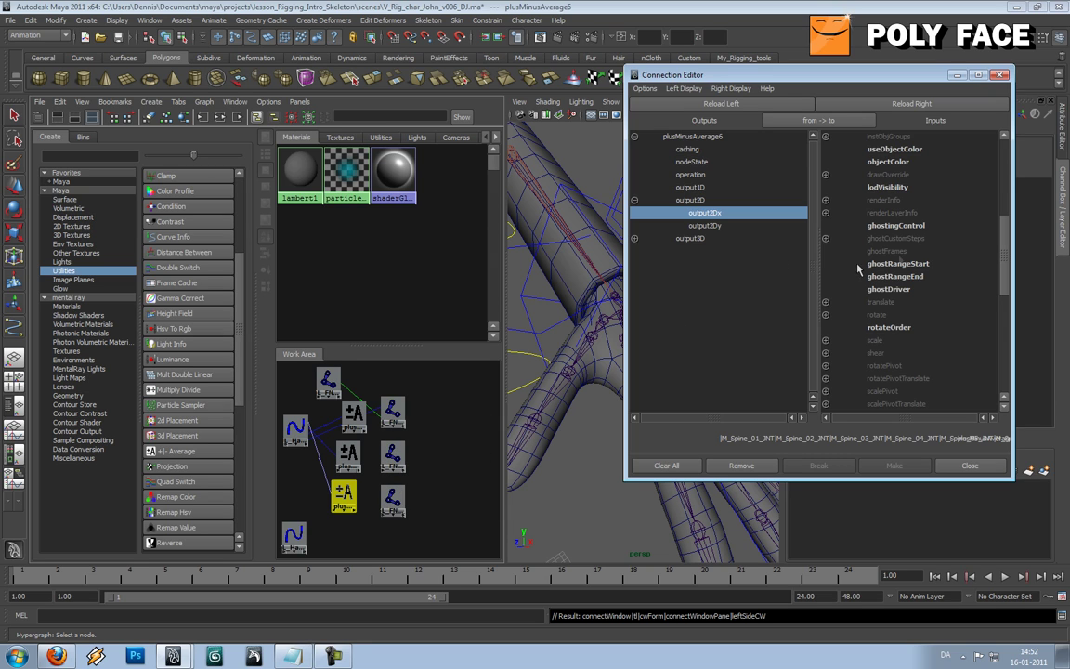
{"action": "left_click_drag", "start_coordinate": [1004, 230], "coordinate": [1006, 237]}
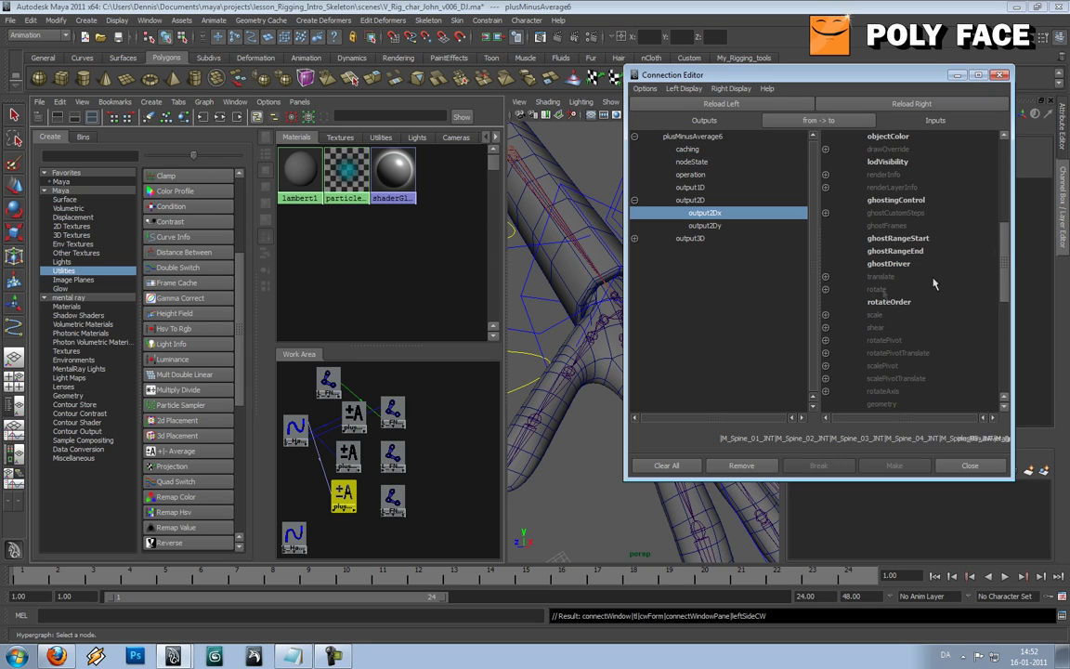
{"action": "left_click", "coordinate": [826, 289]}
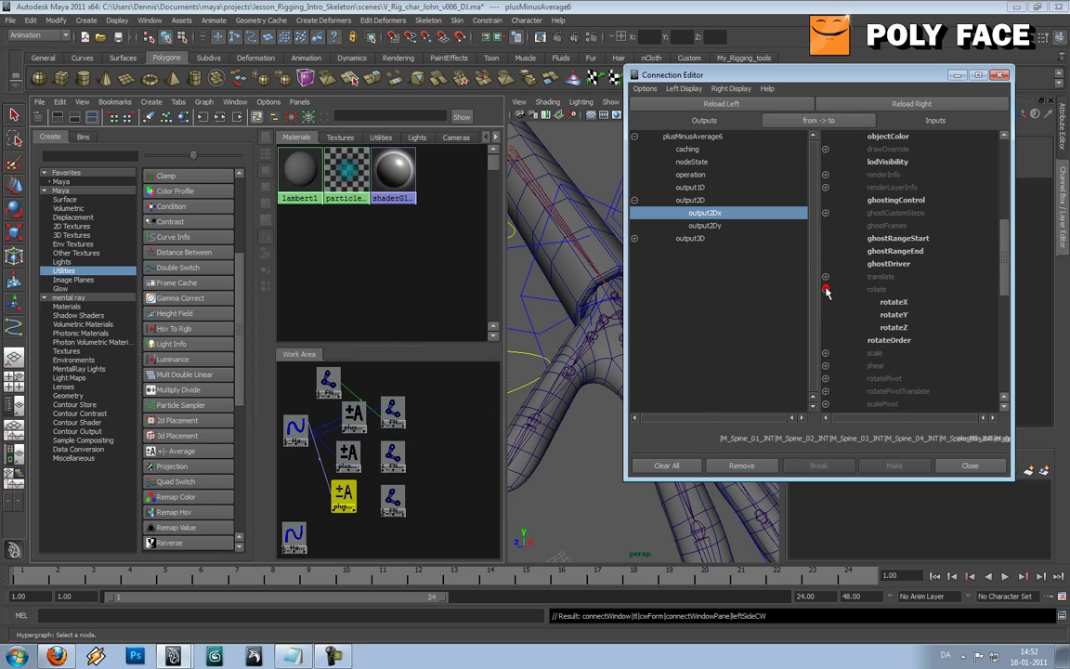
{"action": "left_click", "coordinate": [911, 303]}
{"action": "left_click", "coordinate": [1000, 74]}
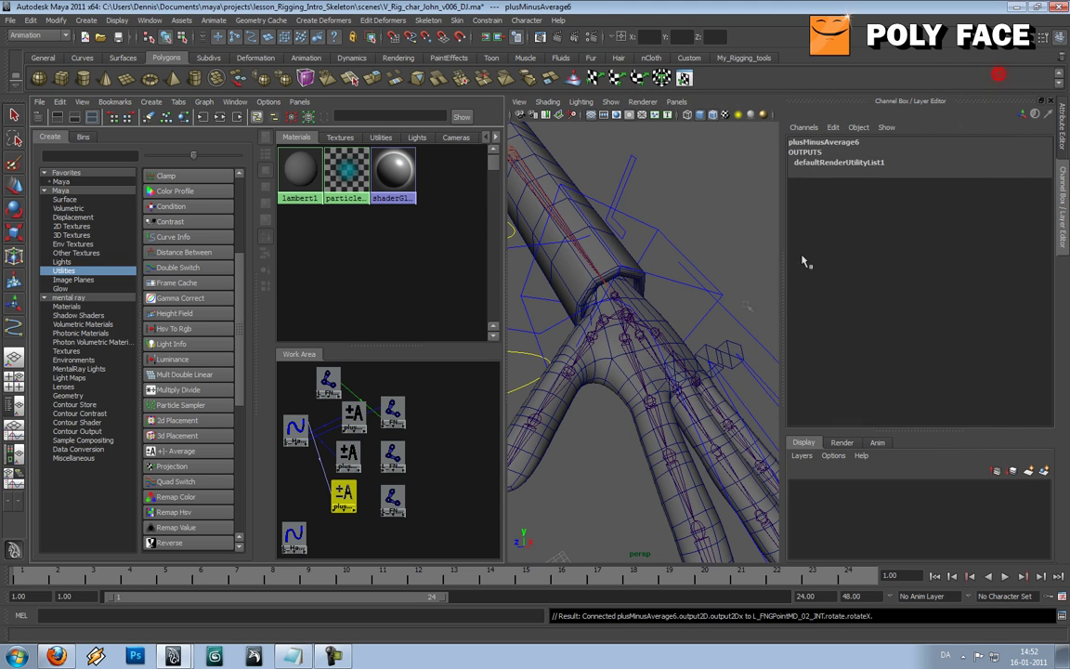
Test rotating the index finger control L_Hand_fngP_CTL about X by about -37.38 degrees
{"action": "left_click", "coordinate": [676, 363]}
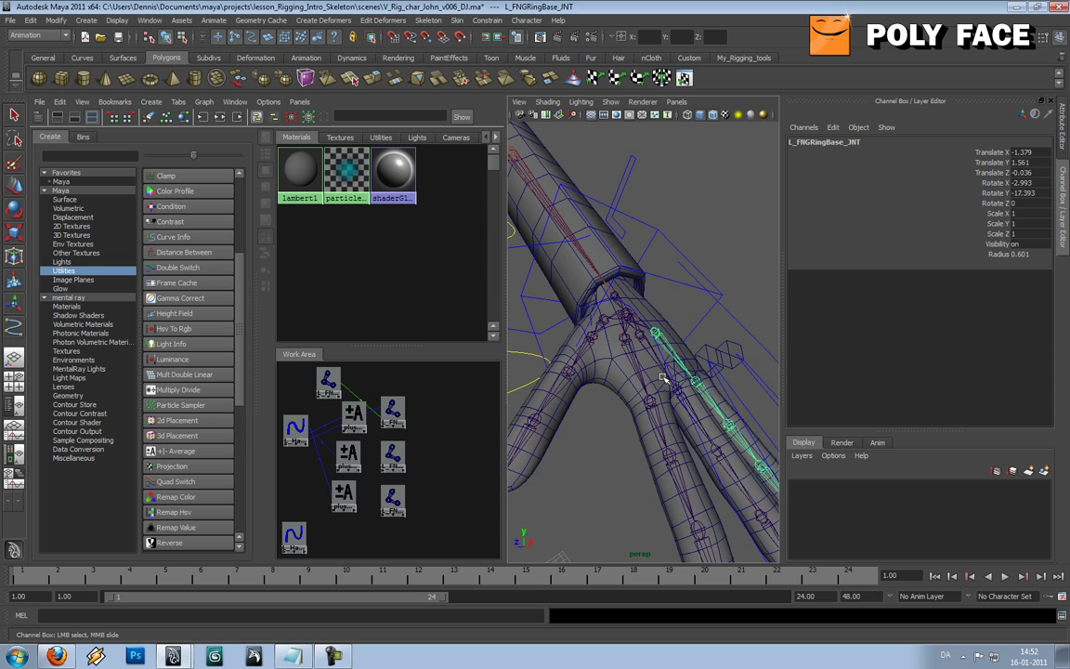
{"action": "scroll", "coordinate": [657, 374], "scroll_direction": "down", "scroll_amount": 3}
{"action": "left_click", "coordinate": [618, 436]}
{"action": "left_click_drag", "start_coordinate": [624, 415], "coordinate": [767, 383], "text": "alt"}
{"action": "left_click", "coordinate": [679, 357]}
{"action": "key", "text": "e"}
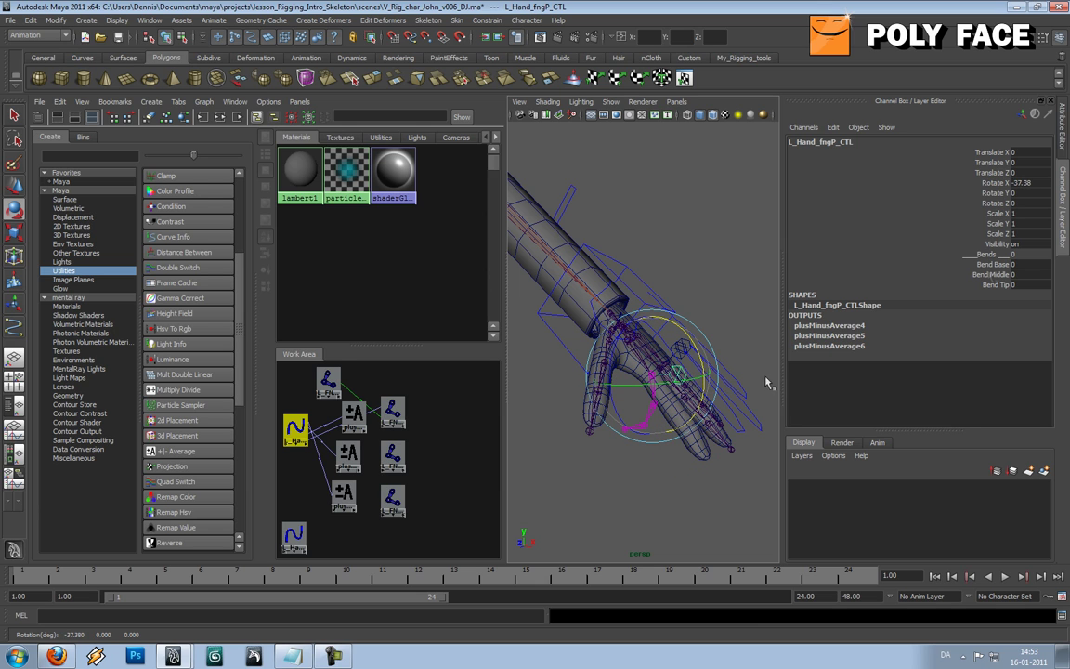
Test the control's Bend Base, Bend Middle and Bend Tip attributes by scrubbing each value, undoing each change
{"action": "left_click", "coordinate": [1003, 264]}
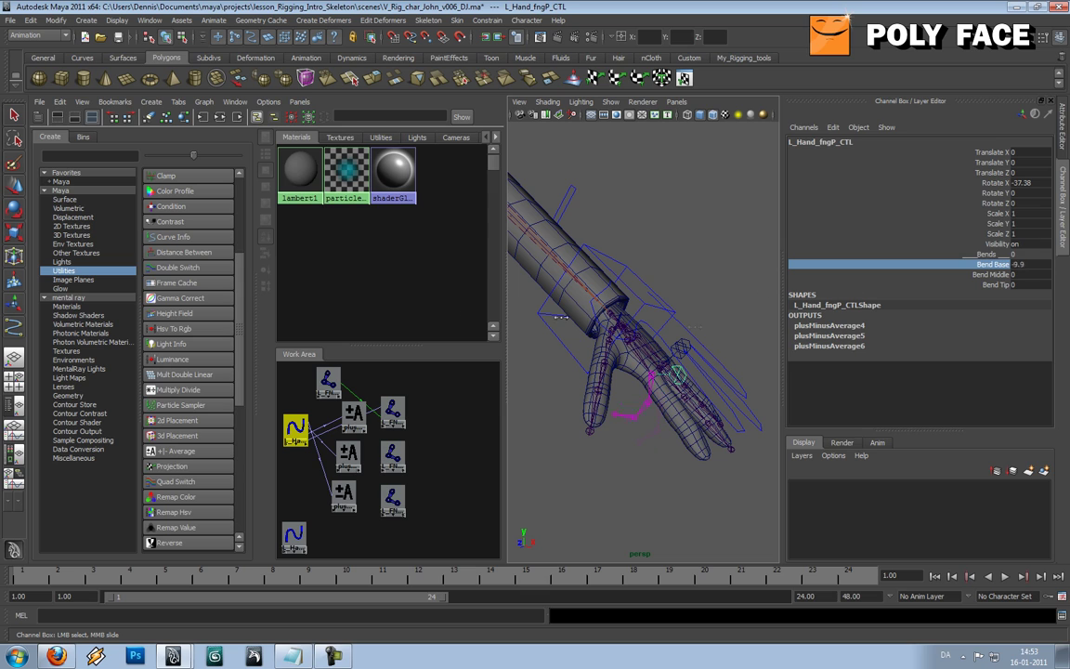
{"action": "key", "text": "ctrl+z"}
{"action": "left_click", "coordinate": [999, 274]}
{"action": "middle_click_drag", "start_coordinate": [558, 317], "coordinate": [943, 315]}
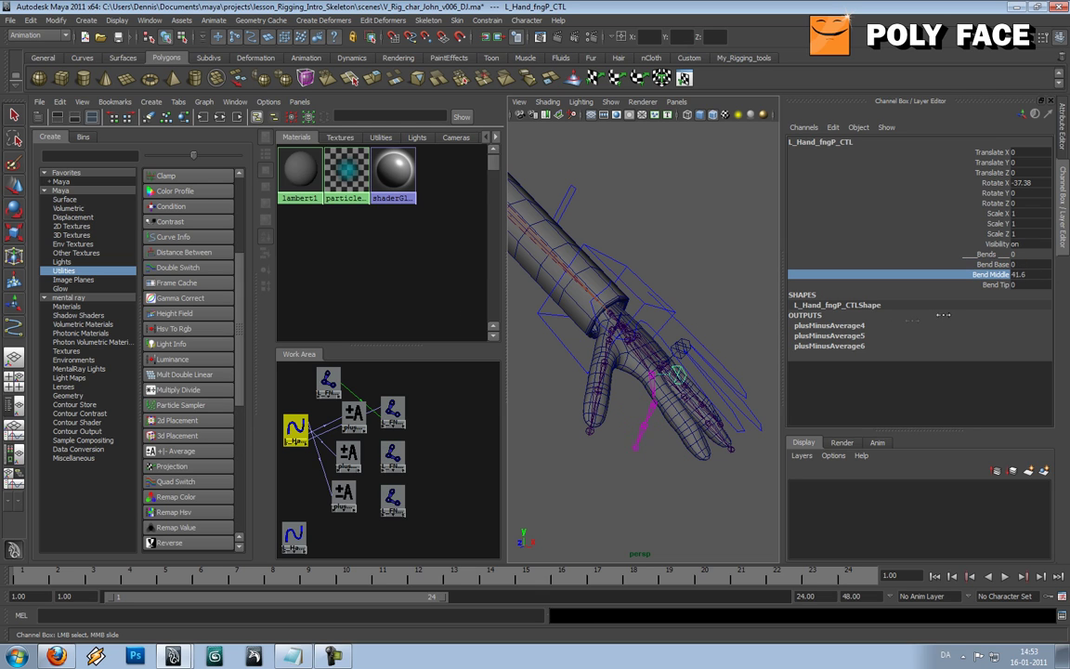
{"action": "left_click", "coordinate": [1001, 285]}
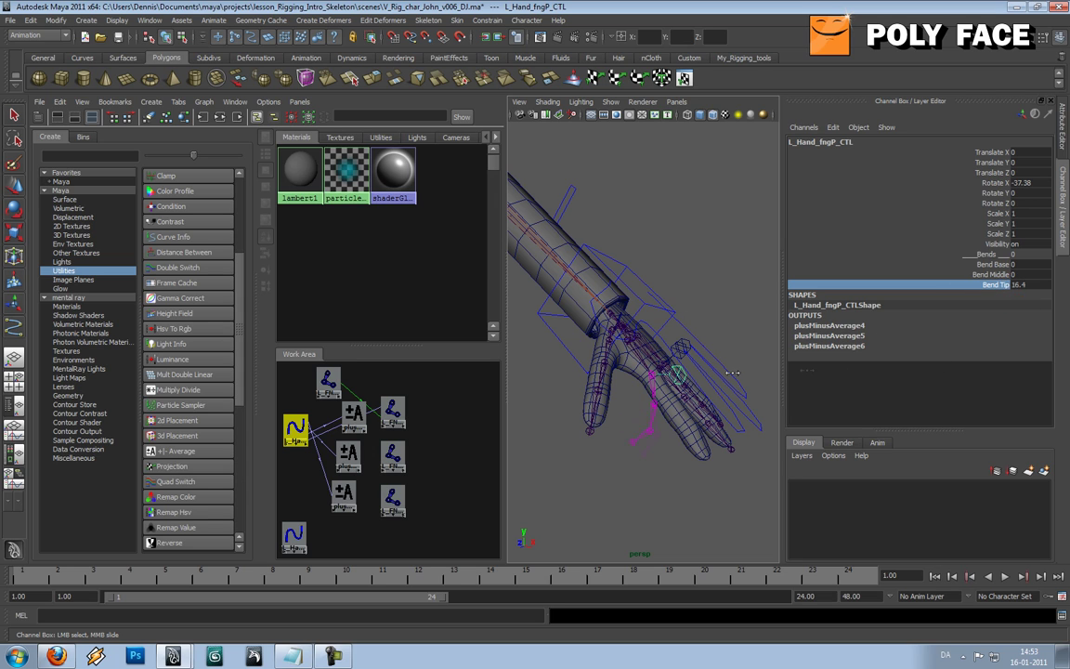
Check which index finger joints the two lower joint nodes in the work area represent
{"action": "left_click", "coordinate": [391, 453]}
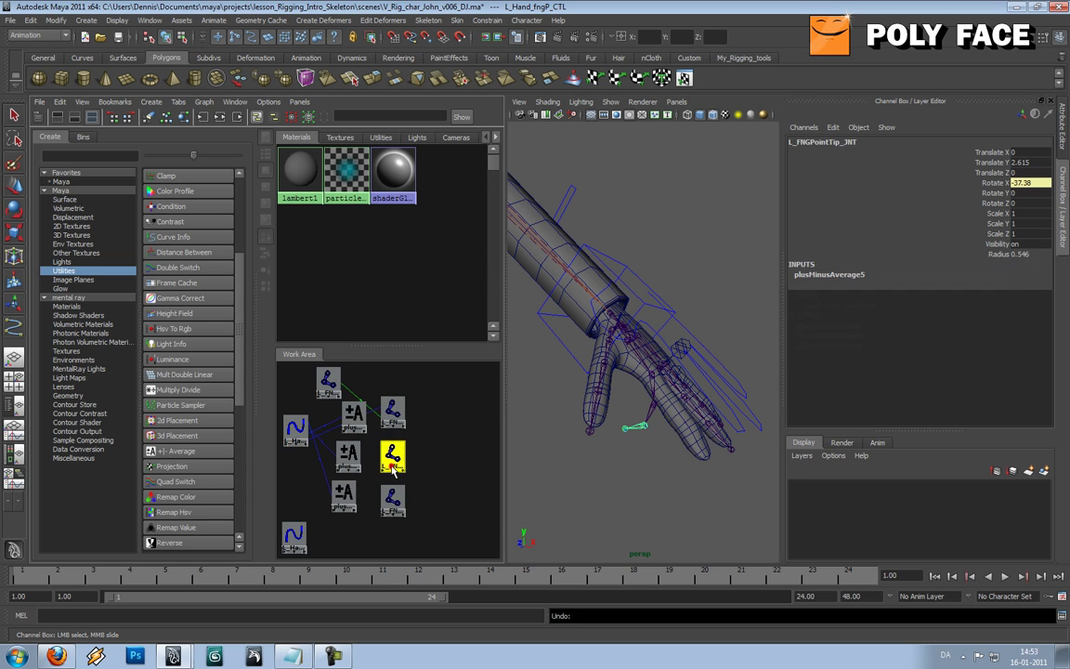
{"action": "left_click", "coordinate": [393, 454]}
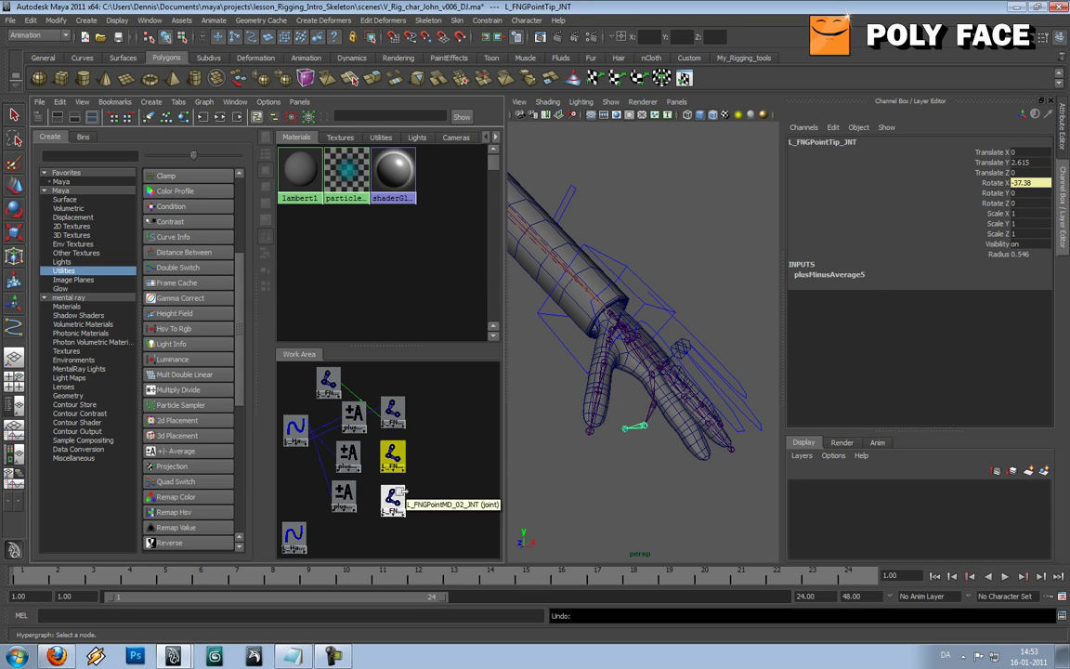
{"action": "left_click", "coordinate": [394, 499]}
{"action": "left_click", "coordinate": [392, 455]}
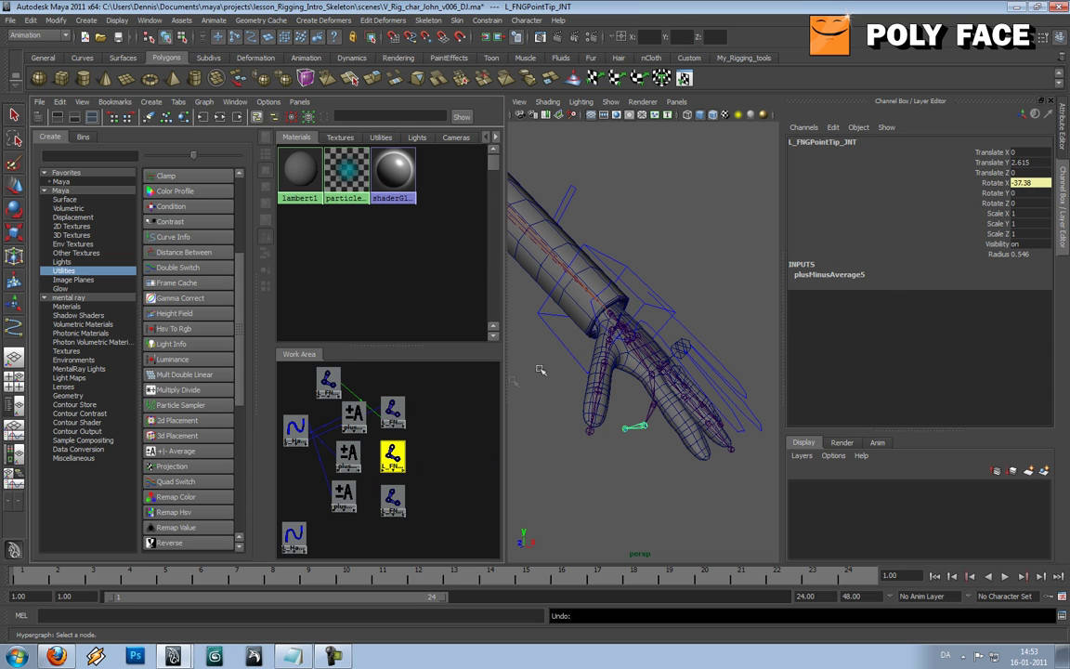
Set the index finger control's Rotate X to 0
{"action": "left_click_drag", "start_coordinate": [691, 363], "coordinate": [750, 358], "text": "alt"}
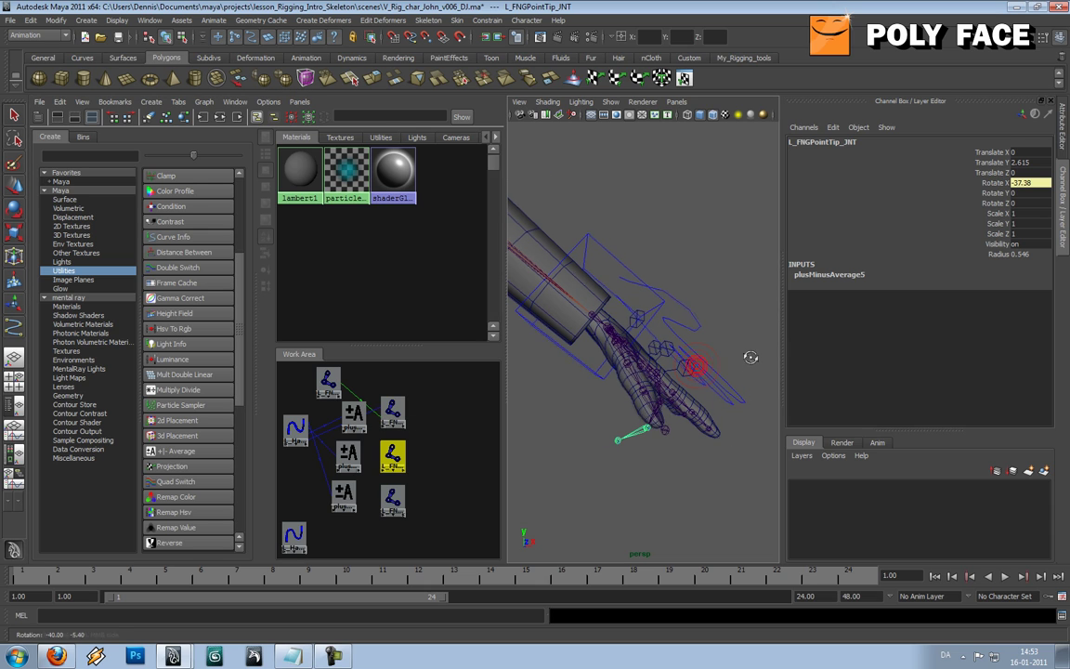
{"action": "left_click", "coordinate": [685, 367]}
{"action": "double_click", "coordinate": [1019, 184]}
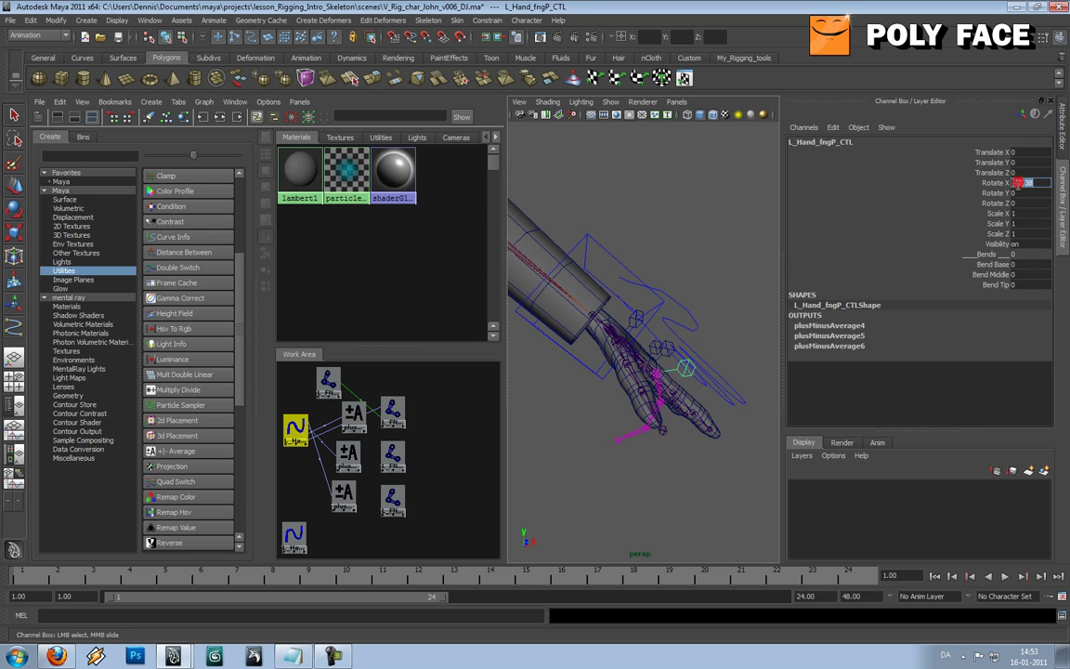
{"action": "type", "text": "0"}
{"action": "key", "text": "Tab"}
{"action": "left_click_drag", "start_coordinate": [698, 314], "coordinate": [596, 349], "text": "alt"}
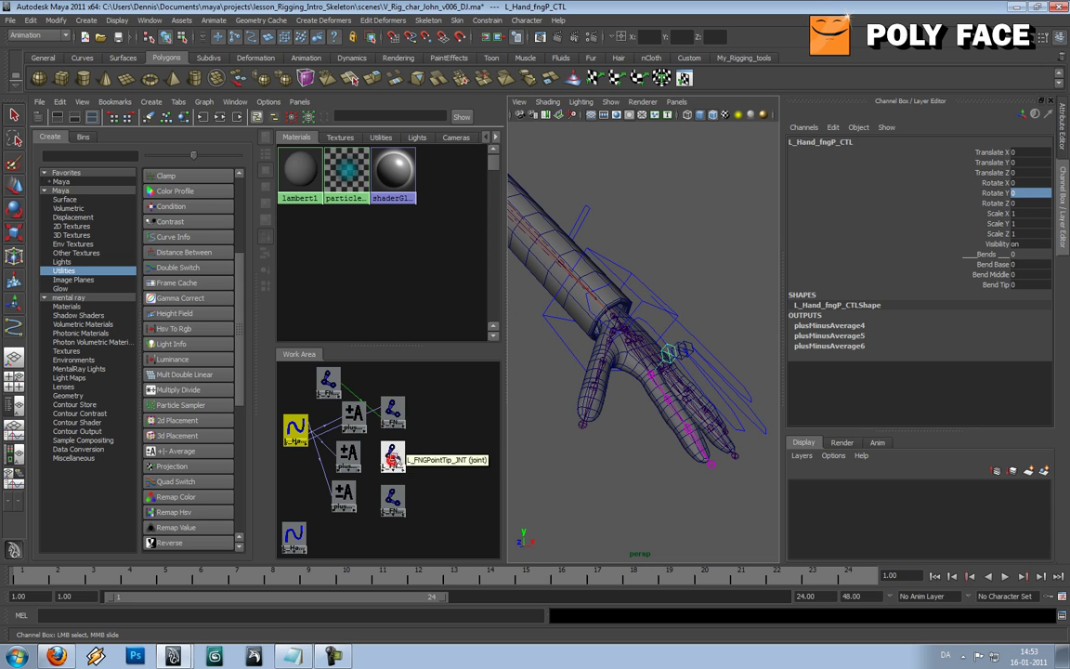
Break the incoming Rotate X connections on L_FNGPointTip_JNT and L_FNGPointMD_02_JNT
{"action": "left_click", "coordinate": [392, 459]}
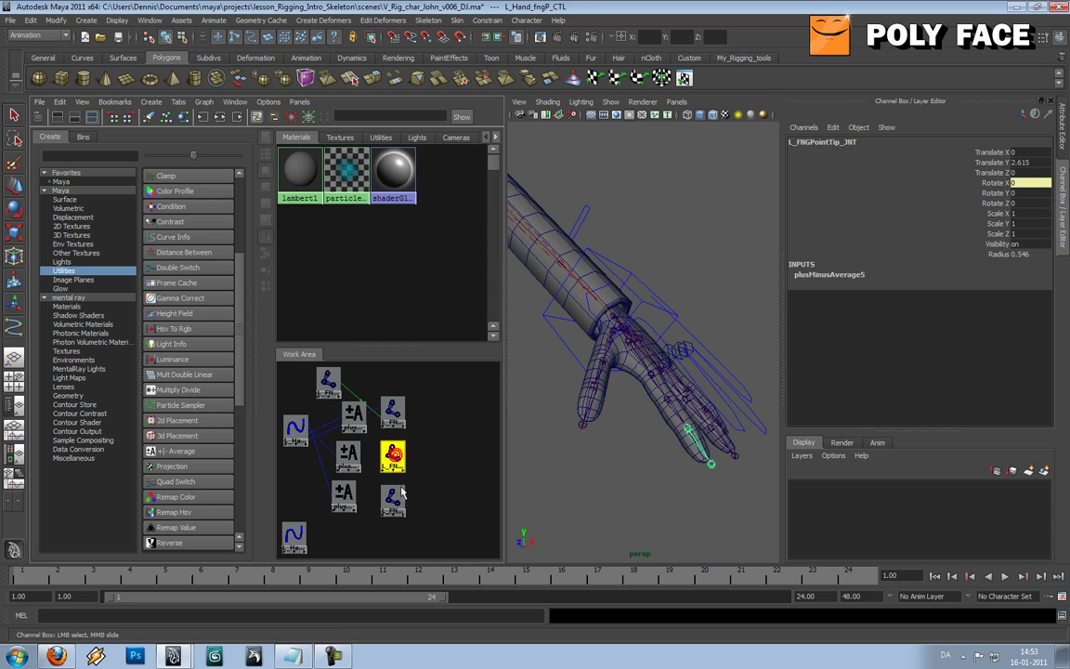
{"action": "left_click", "coordinate": [1003, 183]}
{"action": "right_click", "coordinate": [1003, 184]}
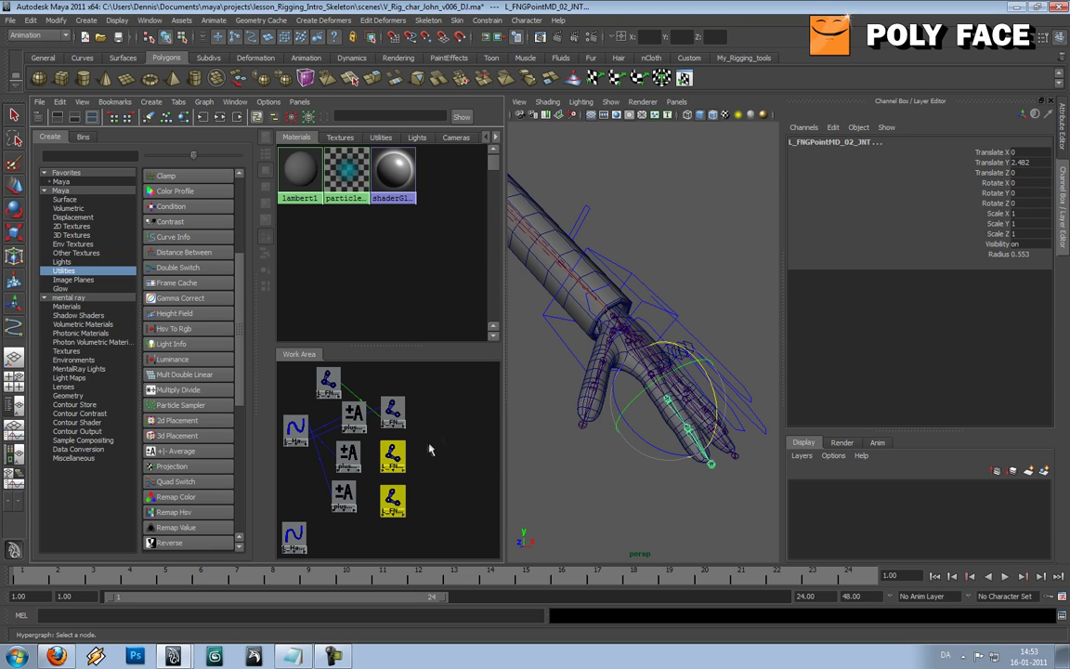
{"action": "left_click", "coordinate": [440, 482]}
Swap the positions of the L_FNGPointTip_JNT and L_FNGPointMD_02_JNT nodes in the work area
{"action": "left_click", "coordinate": [394, 456]}
{"action": "left_click", "coordinate": [392, 502]}
{"action": "mouse_move", "coordinate": [397, 457]}
{"action": "left_mouse_down"}
{"action": "mouse_move", "coordinate": [422, 507]}
{"action": "mouse_move", "coordinate": [398, 460]}
{"action": "left_mouse_up"}
{"action": "left_click_drag", "start_coordinate": [414, 507], "coordinate": [398, 505]}
Connect output2Dx of plusMinusAverage5 to the rotateX of L_FNGPointMD_02_JNT
{"action": "left_click", "coordinate": [348, 457]}
{"action": "middle_click_drag", "start_coordinate": [349, 457], "coordinate": [411, 467]}
{"action": "left_click", "coordinate": [425, 598]}
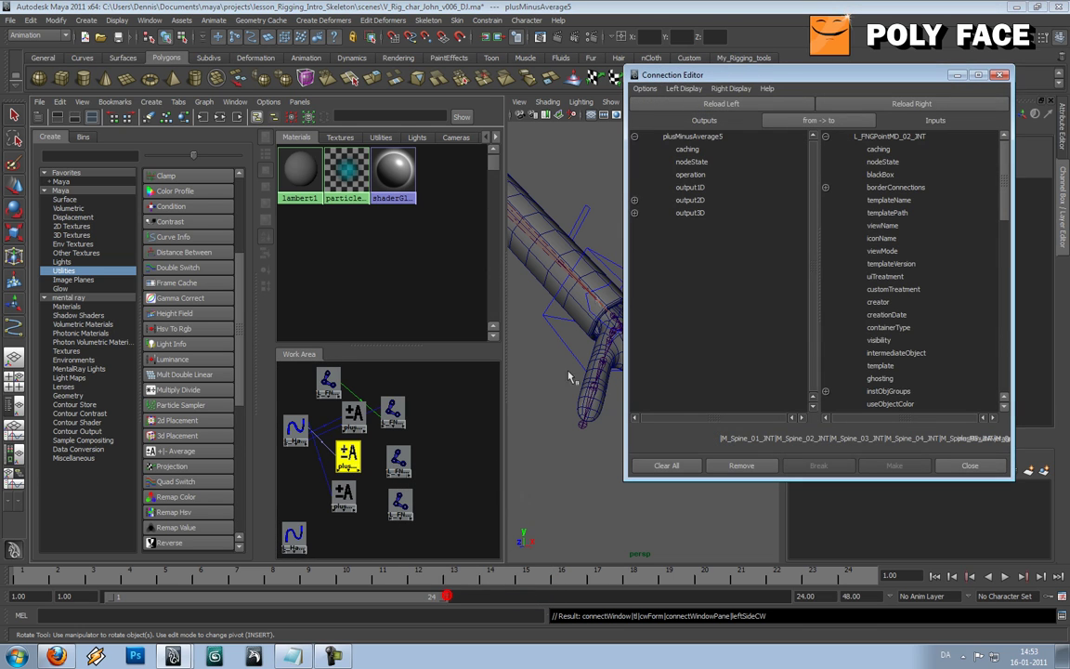
{"action": "left_click", "coordinate": [634, 200]}
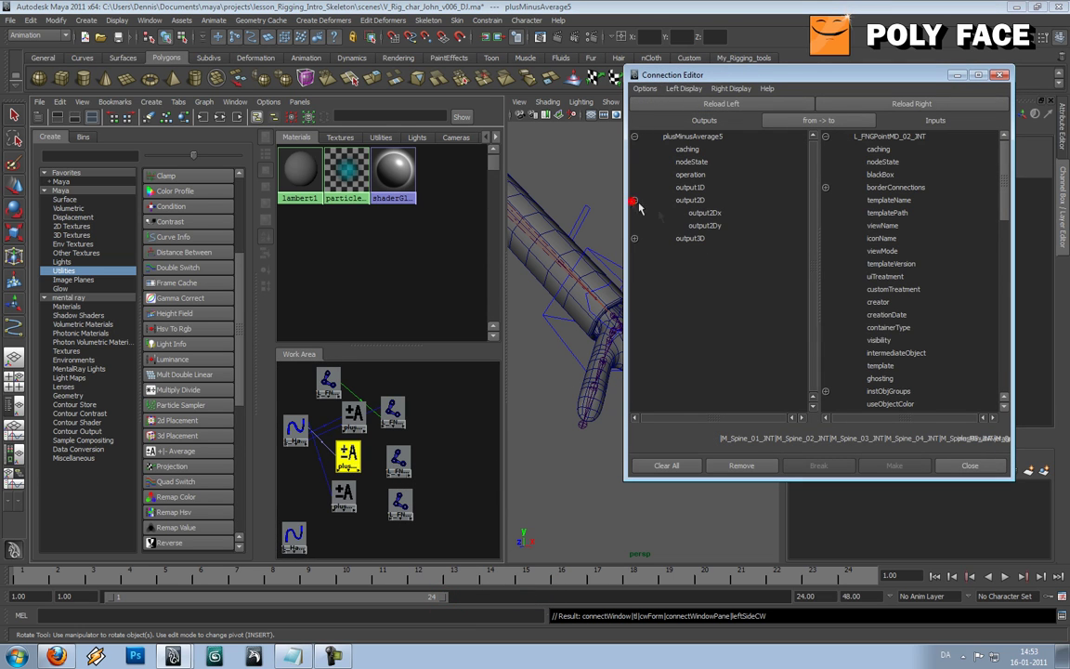
{"action": "left_click", "coordinate": [706, 213]}
{"action": "scroll", "coordinate": [995, 208], "scroll_direction": "down", "scroll_amount": 6}
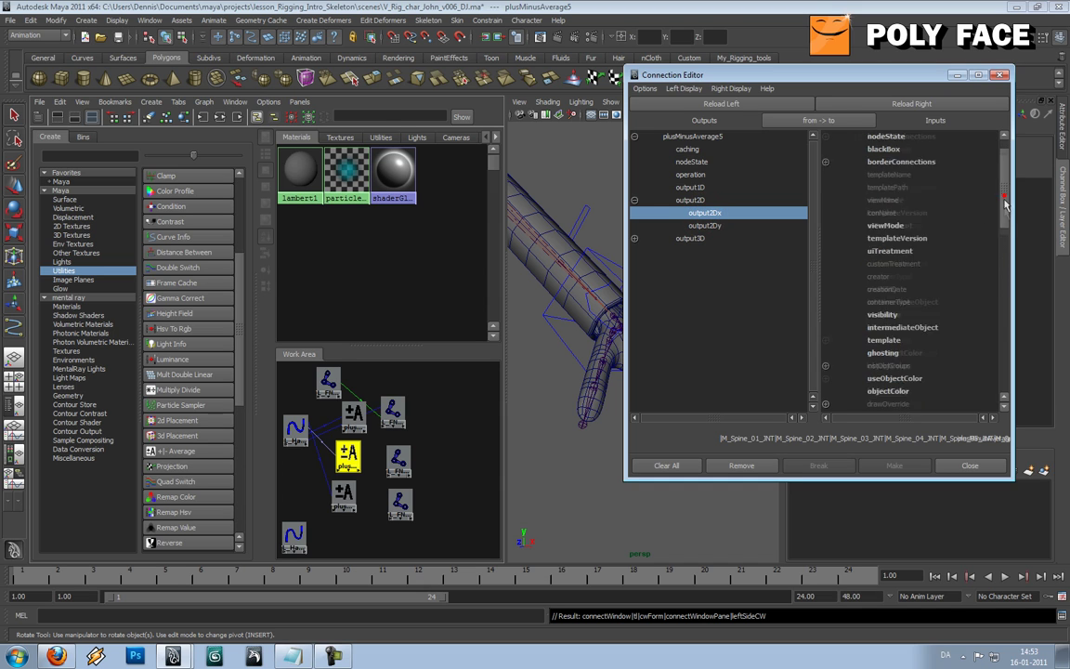
{"action": "left_click", "coordinate": [826, 341]}
{"action": "left_click", "coordinate": [836, 353]}
Connect output2Dx of plusMinusAverage6 to the rotateX of L_FNGPointTip_JNT and close the Connection Editor
{"action": "middle_click_drag", "start_coordinate": [345, 494], "coordinate": [400, 509]}
{"action": "left_click", "coordinate": [476, 637]}
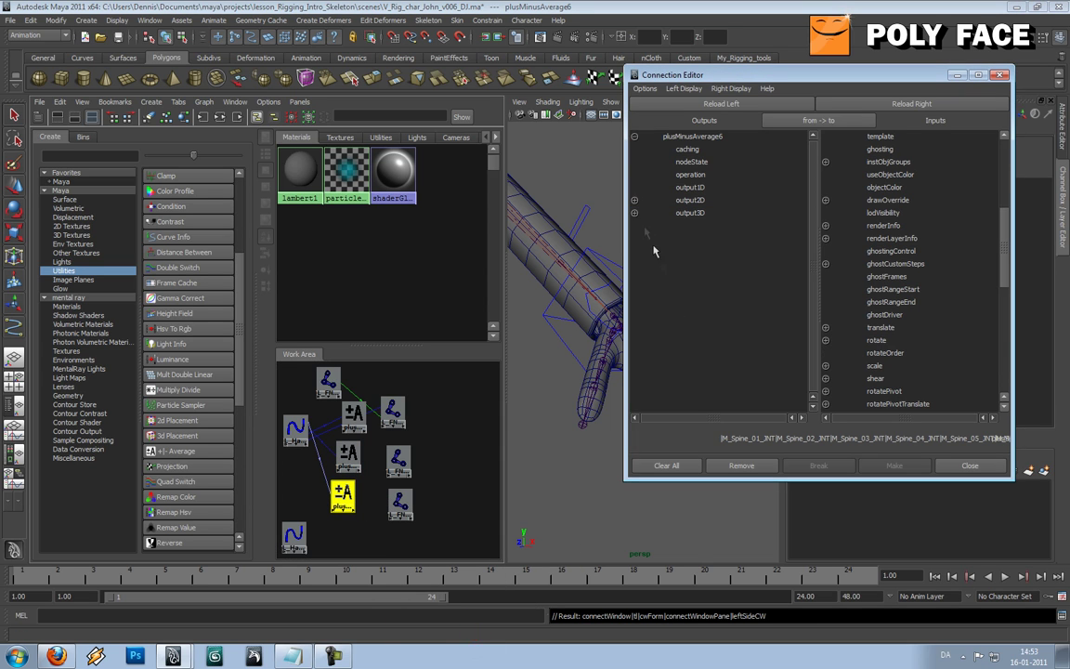
{"action": "left_click", "coordinate": [635, 200]}
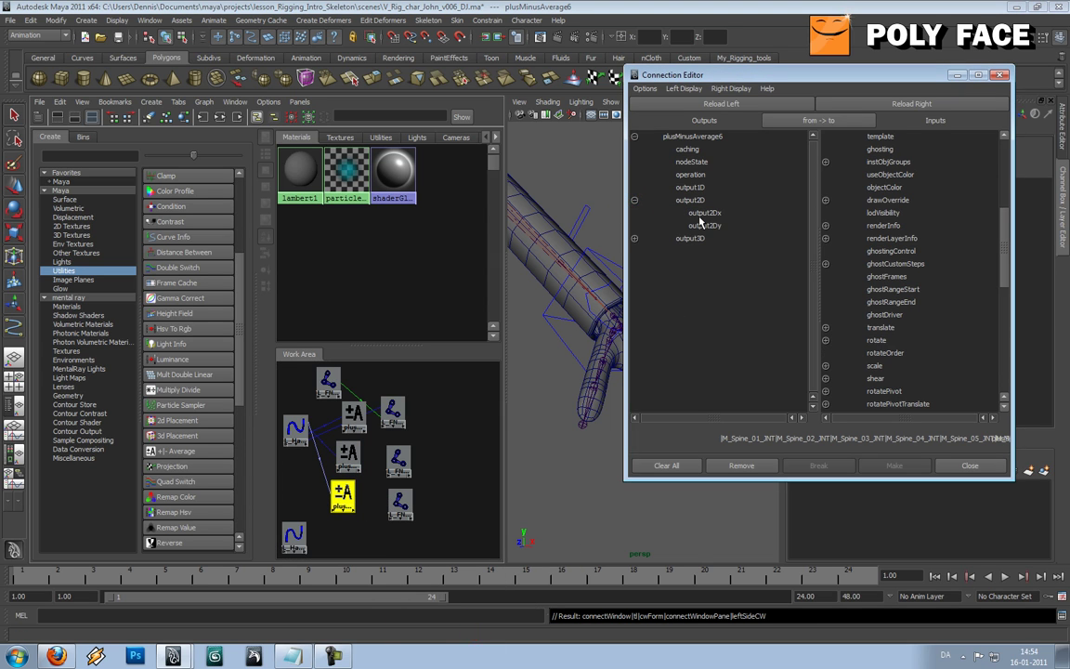
{"action": "left_click", "coordinate": [703, 213]}
{"action": "left_click", "coordinate": [825, 340]}
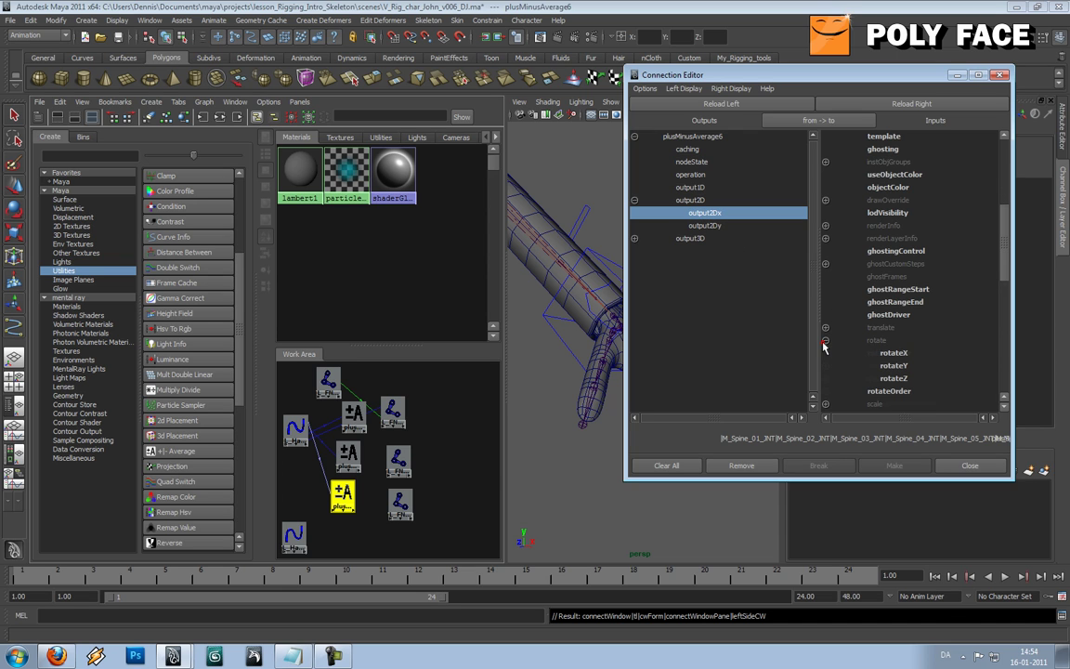
{"action": "left_click", "coordinate": [894, 353]}
{"action": "left_click", "coordinate": [1000, 75]}
Test L_Hand_fngP_CTL by rotating it about X and varying Bend Middle and Bend Tip, undoing the test changes
{"action": "key", "text": "e"}
{"action": "left_click_drag", "start_coordinate": [703, 354], "coordinate": [704, 387], "text": "alt"}
{"action": "left_click", "coordinate": [682, 357]}
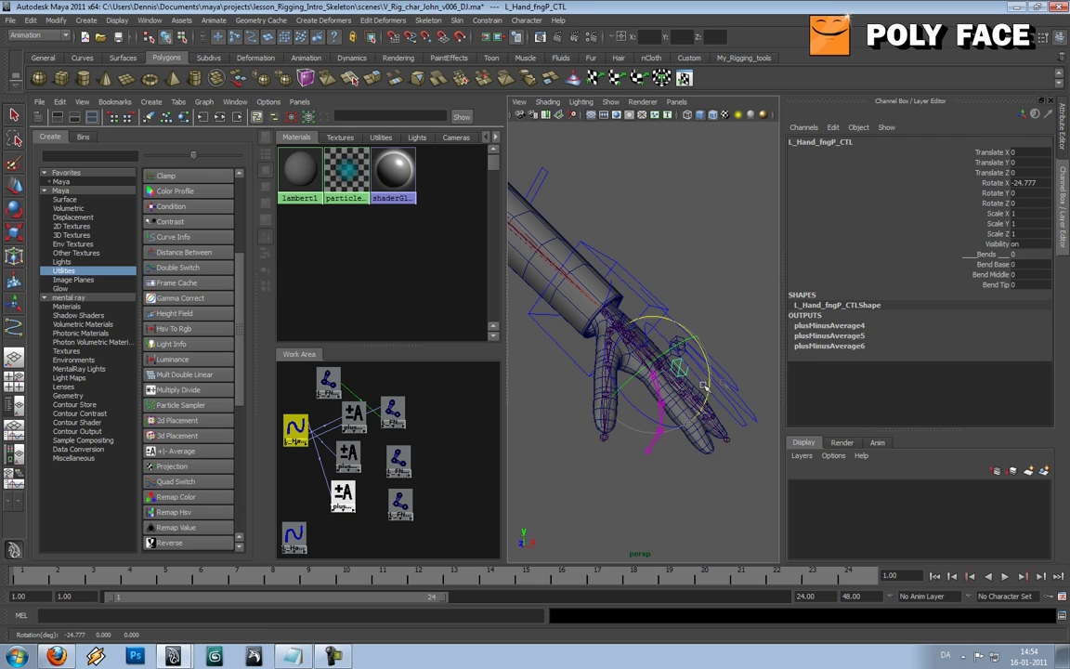
{"action": "left_click", "coordinate": [998, 274]}
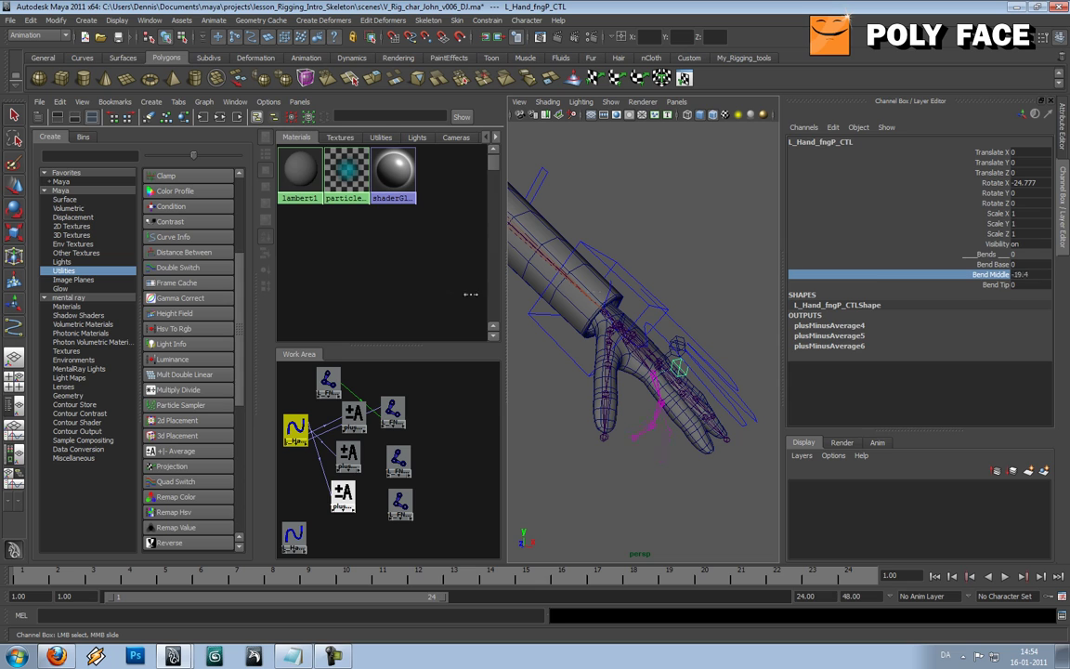
{"action": "left_click", "coordinate": [998, 286]}
{"action": "middle_click_drag", "start_coordinate": [671, 303], "coordinate": [828, 294]}
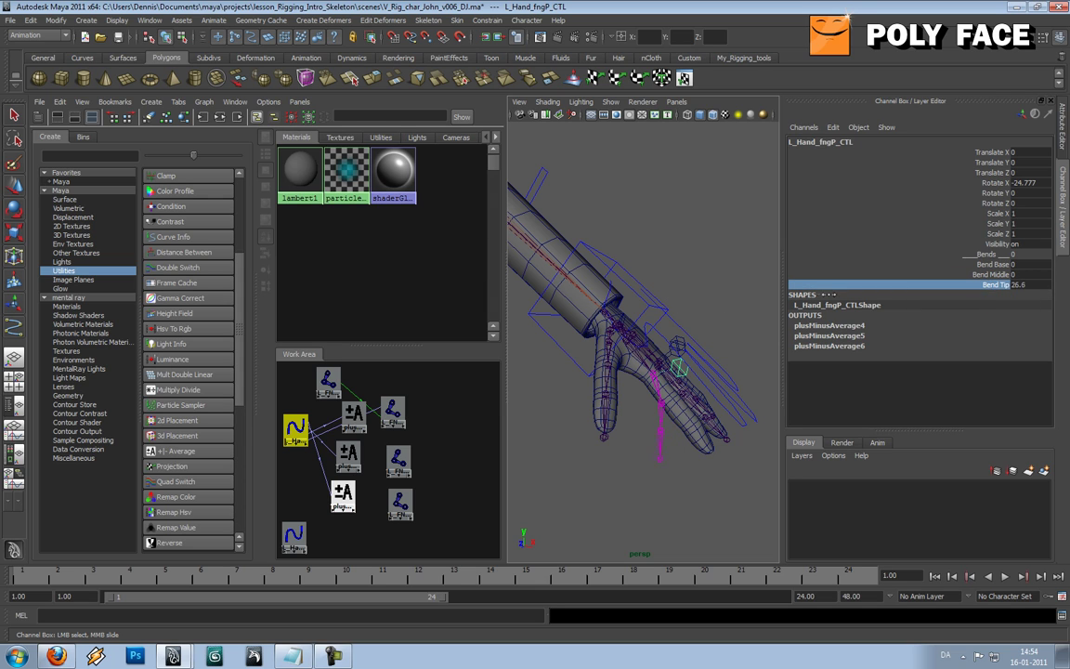
{"action": "key", "text": "ctrl+z"}
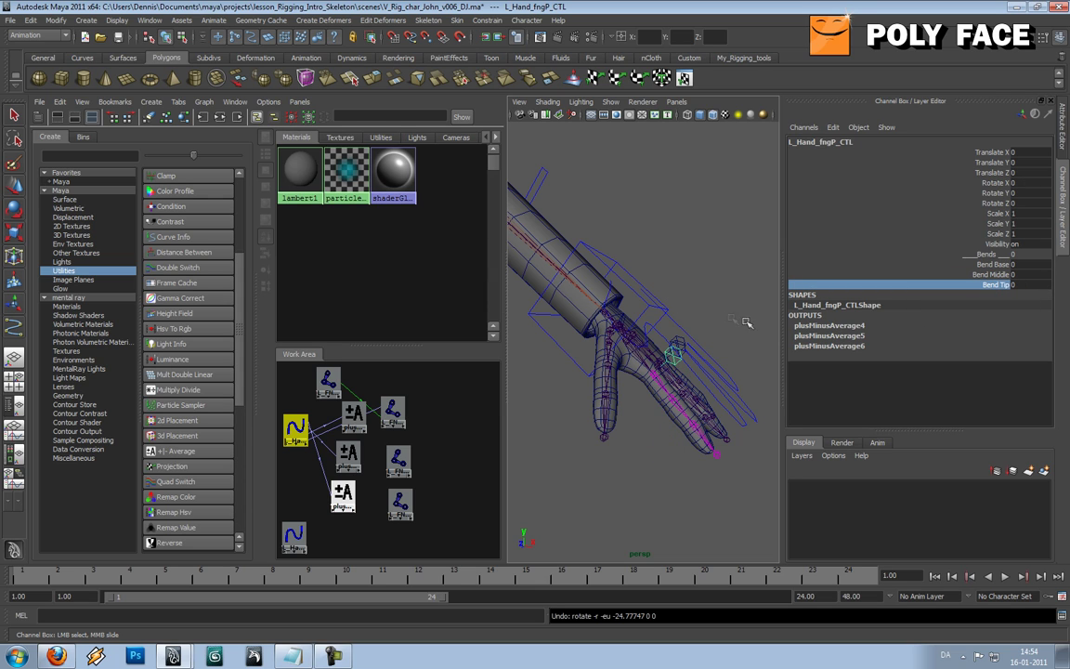
Switch the workspace to the layout that combines the Outliner with the perspective view
{"action": "left_click", "coordinate": [702, 275]}
{"action": "left_click_drag", "start_coordinate": [745, 303], "coordinate": [628, 307], "text": "alt"}
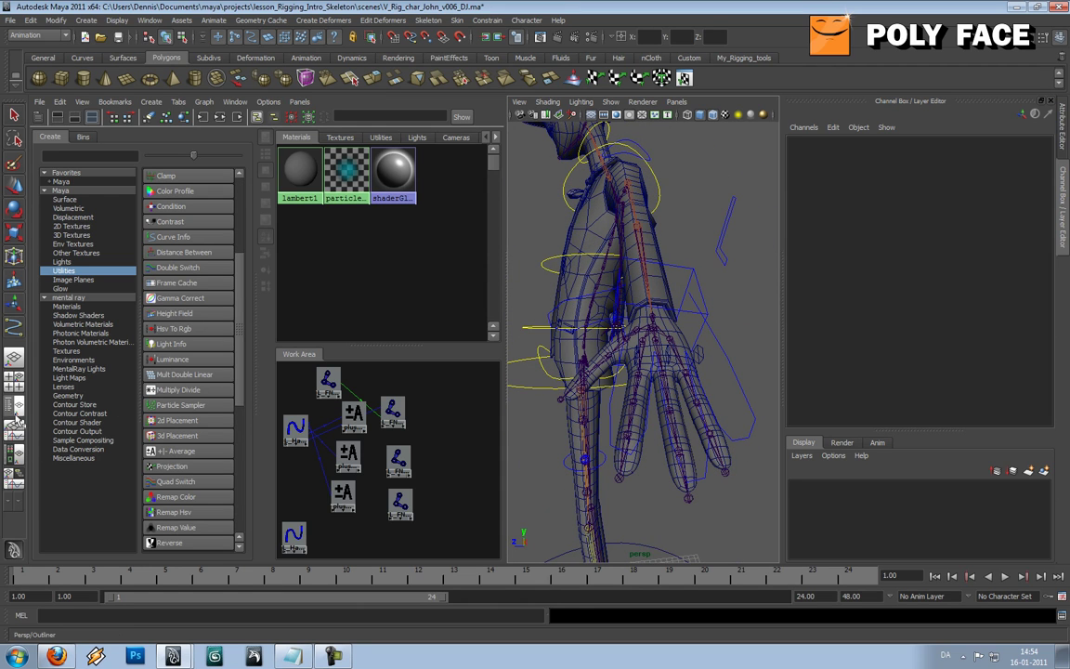
{"action": "left_click", "coordinate": [15, 379]}
{"action": "left_click_drag", "start_coordinate": [506, 318], "coordinate": [371, 319], "text": "alt"}
{"action": "left_click_drag", "start_coordinate": [133, 247], "coordinate": [138, 287]}
{"action": "left_click_drag", "start_coordinate": [528, 332], "coordinate": [583, 329], "text": "alt"}
Isolate the L_Hand_ATT_CTL curve in the viewport and select all of its edit points
{"action": "left_click", "coordinate": [609, 337]}
{"action": "key", "text": "w"}
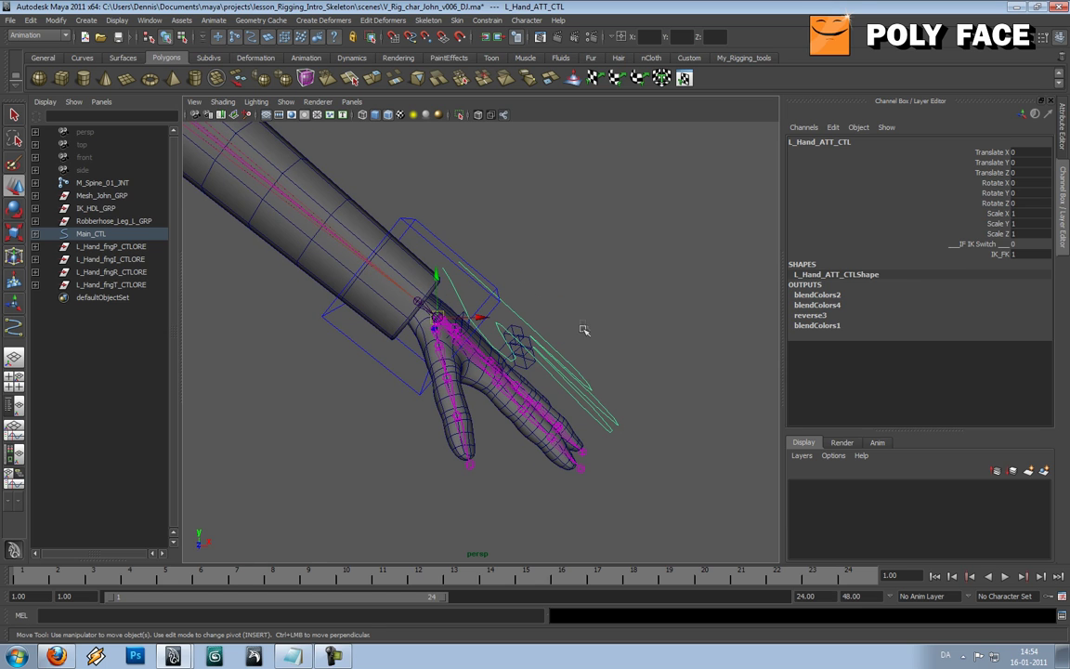
{"action": "left_click", "coordinate": [459, 115]}
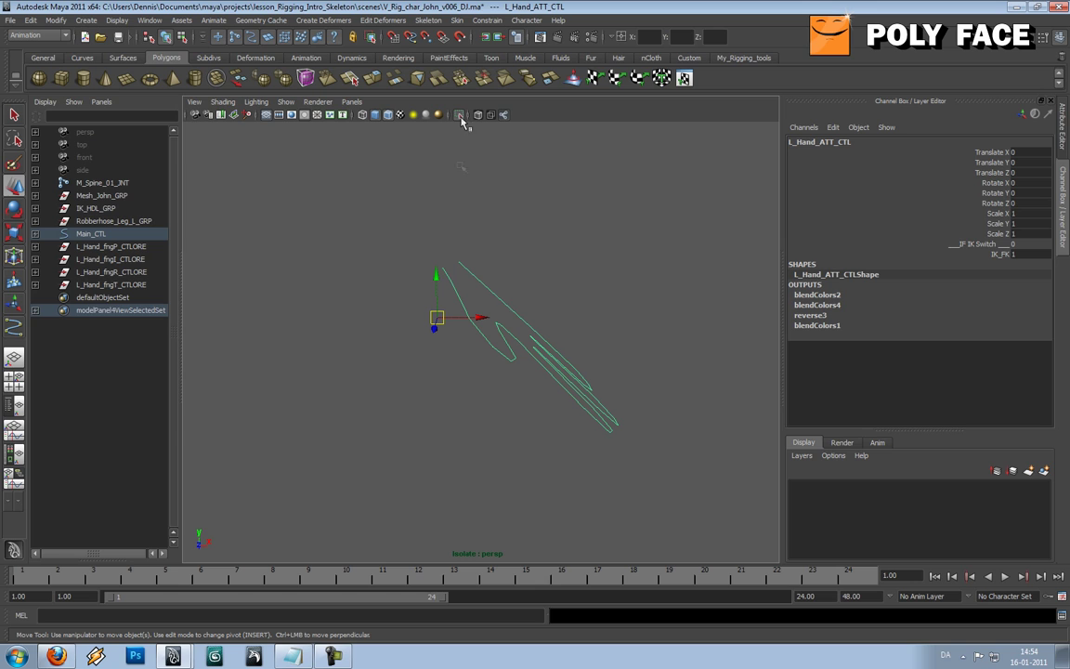
{"action": "right_click_drag", "start_coordinate": [517, 315], "coordinate": [519, 333]}
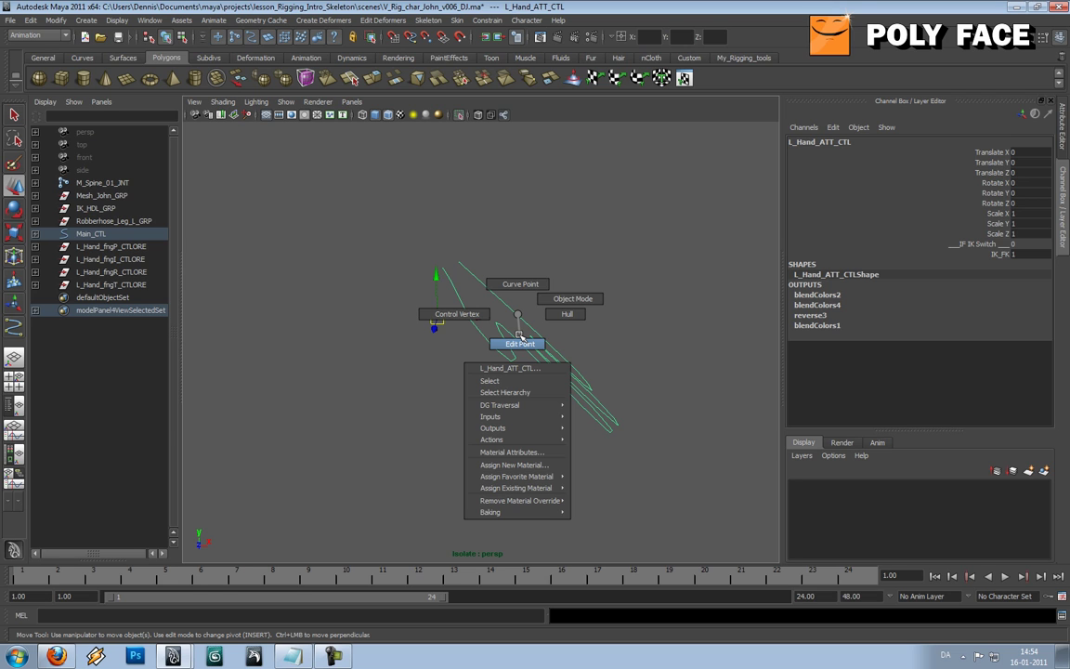
{"action": "right_click_drag", "start_coordinate": [520, 336], "coordinate": [520, 336]}
{"action": "left_click_drag", "start_coordinate": [415, 232], "coordinate": [496, 302]}
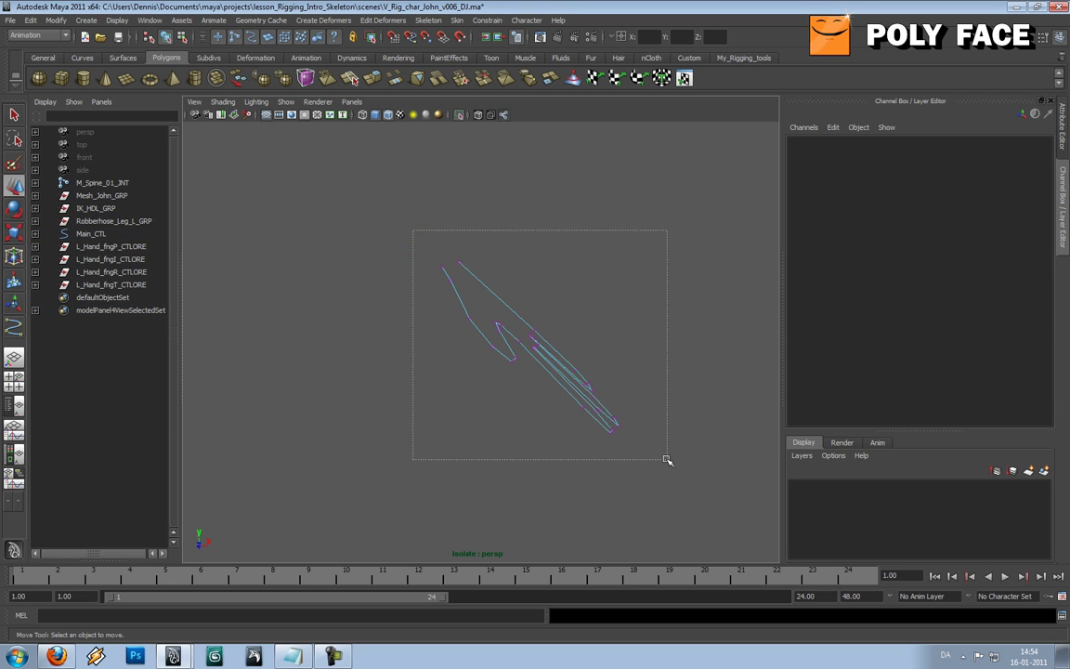
{"action": "left_click_drag", "start_coordinate": [666, 459], "coordinate": [666, 459]}
End the isolation, move the selected edit points from above to below the hand, and return the curve to object mode
{"action": "left_click", "coordinate": [459, 115]}
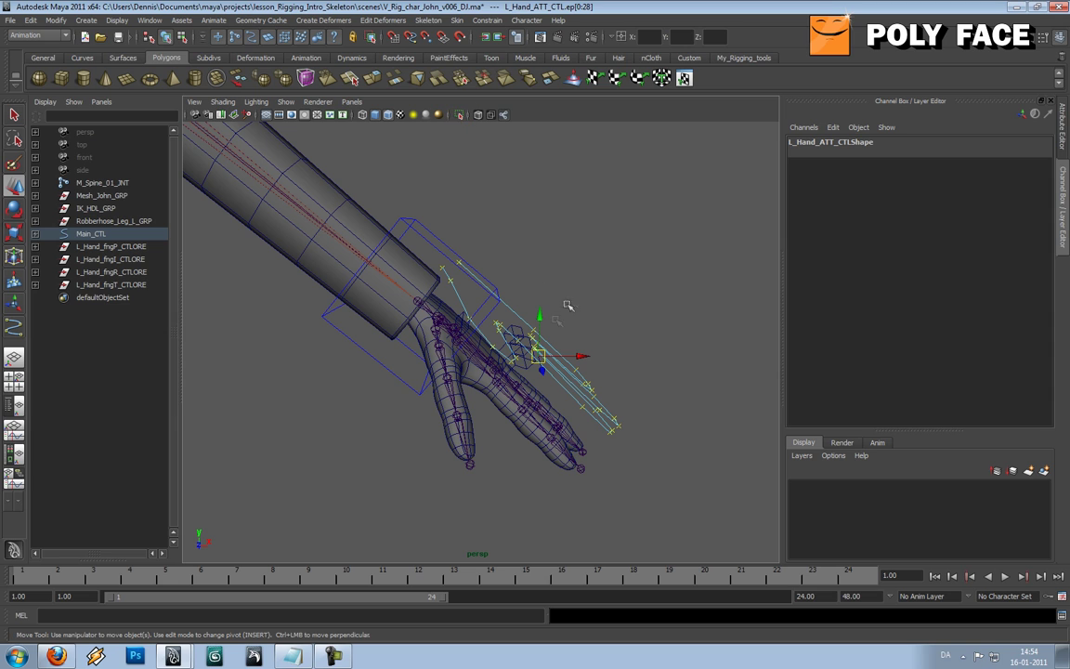
{"action": "left_click_drag", "start_coordinate": [539, 320], "coordinate": [549, 425]}
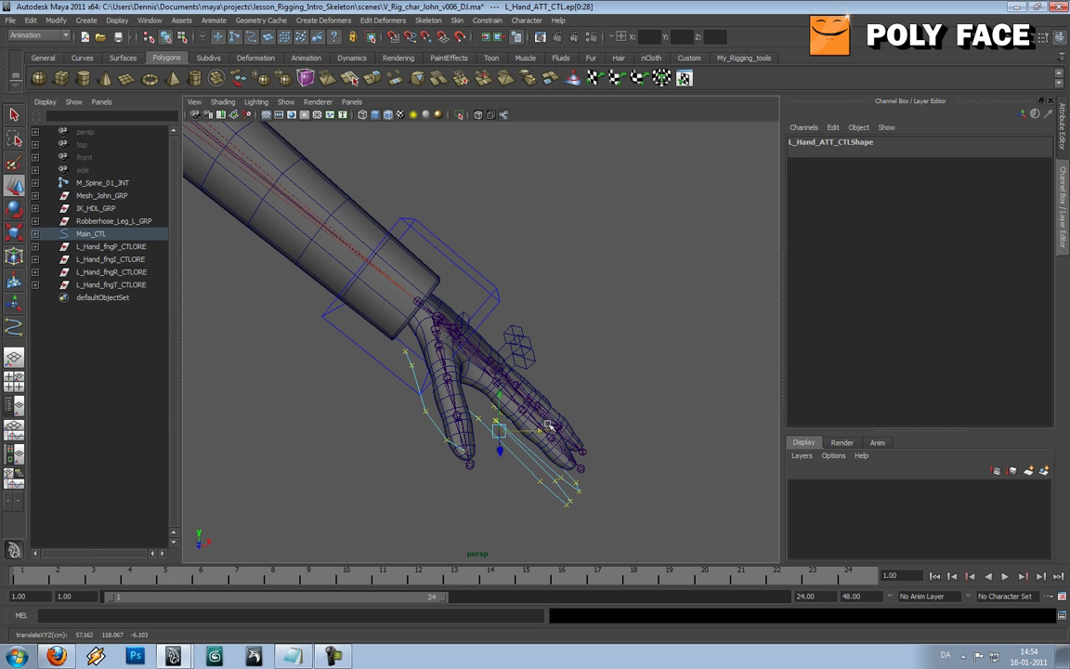
{"action": "left_click_drag", "start_coordinate": [500, 394], "coordinate": [500, 391]}
{"action": "left_click_drag", "start_coordinate": [545, 426], "coordinate": [484, 374]}
{"action": "right_click_drag", "start_coordinate": [537, 507], "coordinate": [562, 469]}
{"action": "left_click", "coordinate": [536, 497]}
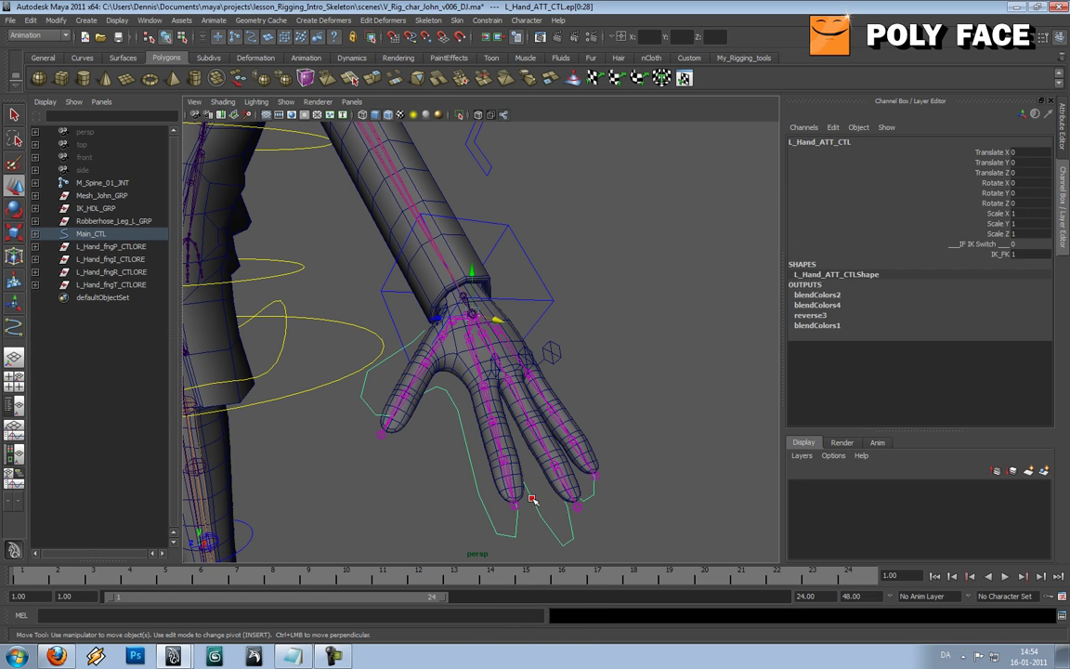
Parent the L_Hand_fngP_CTLORE group under L_Hand_ATT_CTL
{"action": "left_click", "coordinate": [641, 358]}
{"action": "left_click_drag", "start_coordinate": [641, 358], "coordinate": [204, 285], "text": "alt"}
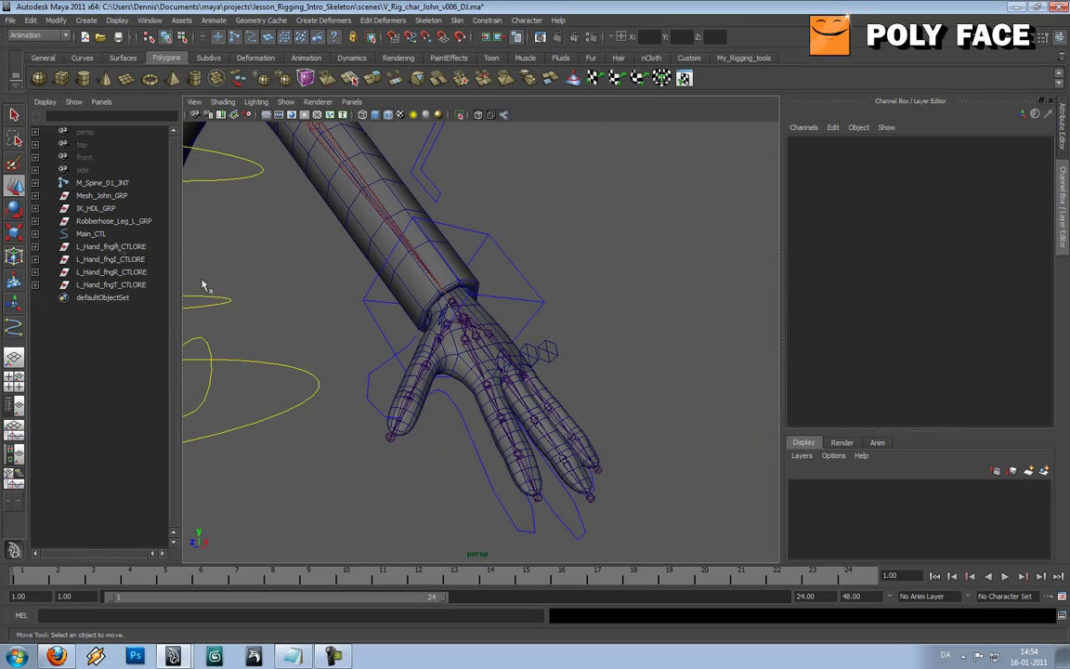
{"action": "left_click_drag", "start_coordinate": [118, 249], "coordinate": [116, 283]}
{"action": "mouse_move", "coordinate": [359, 304]}
{"action": "left_mouse_down", "text": "alt"}
{"action": "mouse_move", "coordinate": [595, 313]}
{"action": "mouse_move", "coordinate": [400, 311]}
{"action": "mouse_move", "coordinate": [321, 297]}
{"action": "mouse_move", "coordinate": [555, 348]}
{"action": "mouse_move", "coordinate": [579, 323]}
{"action": "mouse_move", "coordinate": [342, 317]}
{"action": "left_mouse_up", "text": "alt"}
{"action": "left_click", "coordinate": [107, 318]}
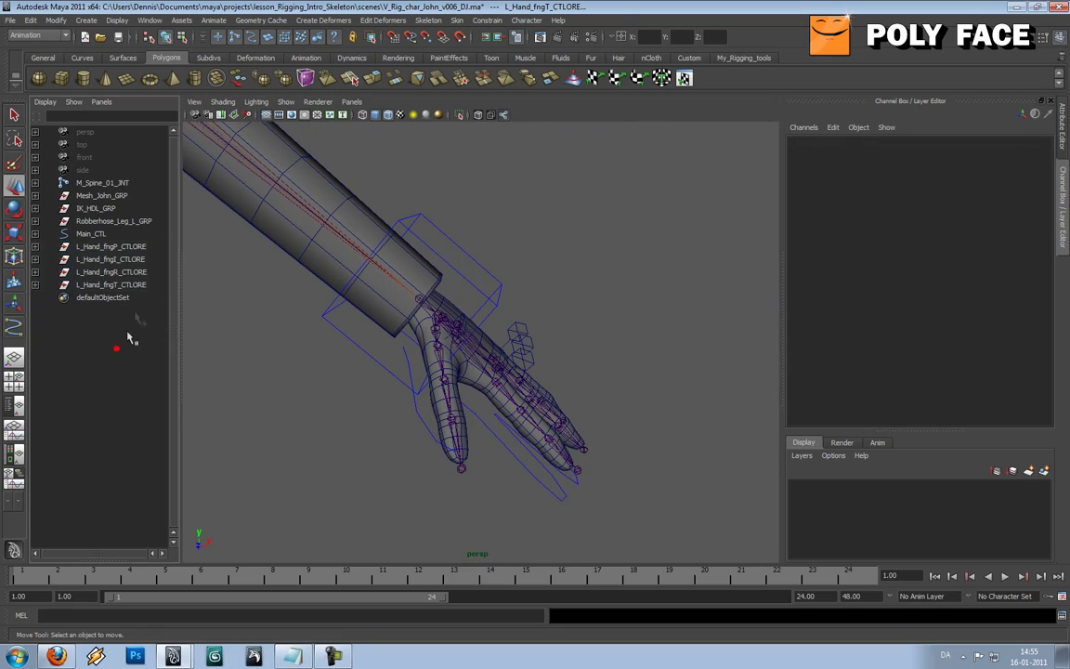
{"action": "left_click_drag", "start_coordinate": [139, 252], "coordinate": [147, 284]}
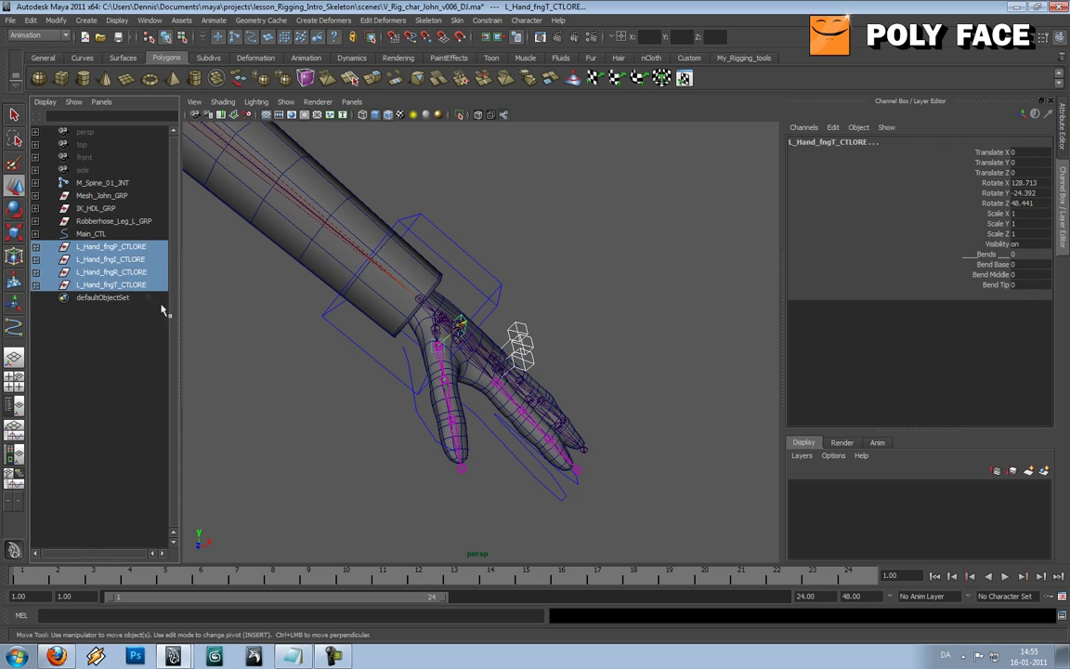
{"action": "left_click", "coordinate": [144, 247]}
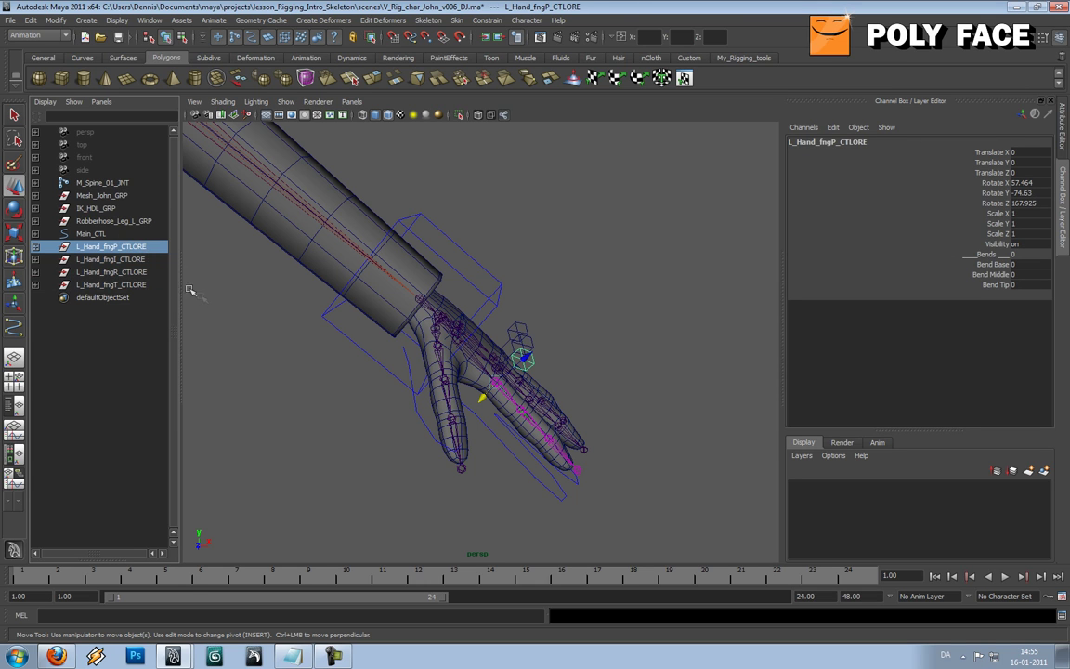
{"action": "left_click", "coordinate": [545, 487]}
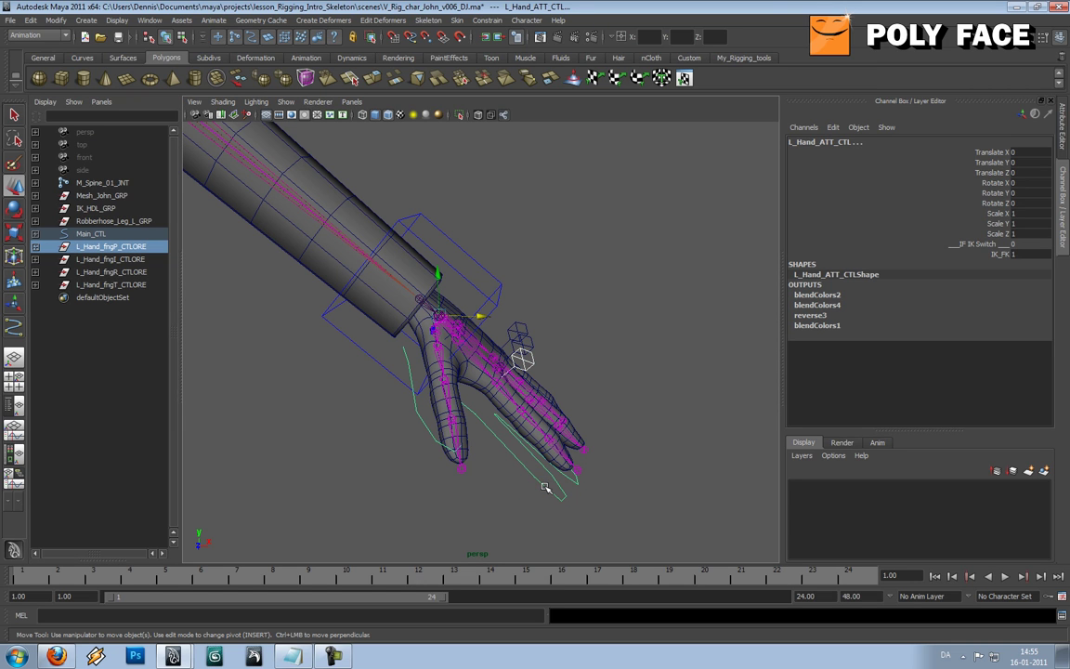
{"action": "key", "text": "p"}
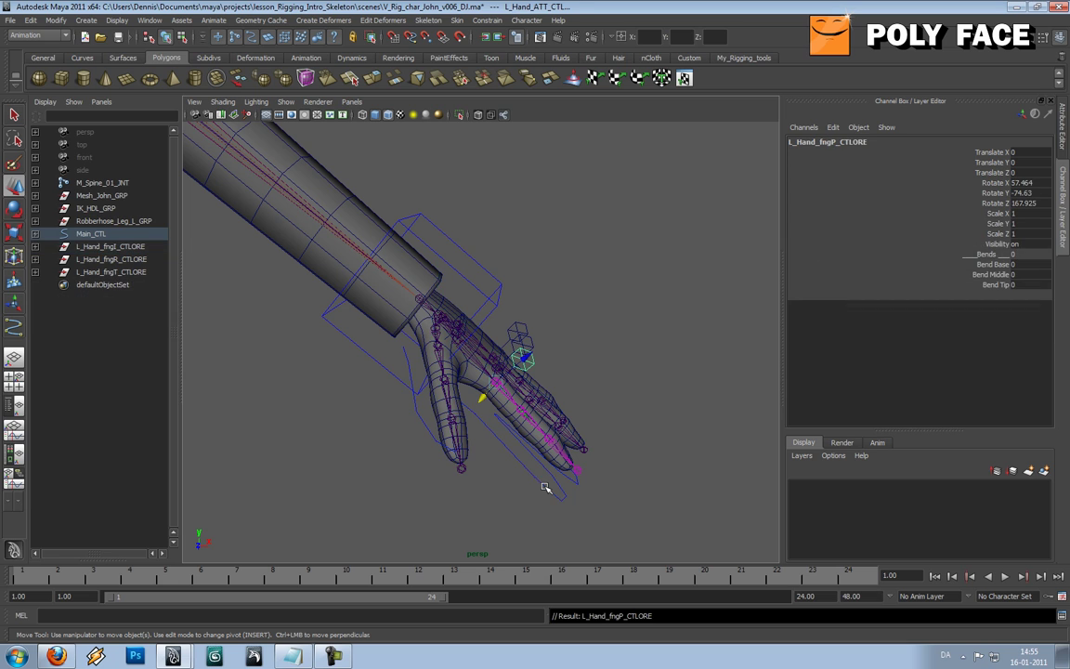
Parent L_Hand_fngI_CTLORE, L_Hand_fngR_CTLORE and L_Hand_fngT_CTLORE, one by one, under L_Hand_ATT_CTL
{"action": "left_click", "coordinate": [135, 247]}
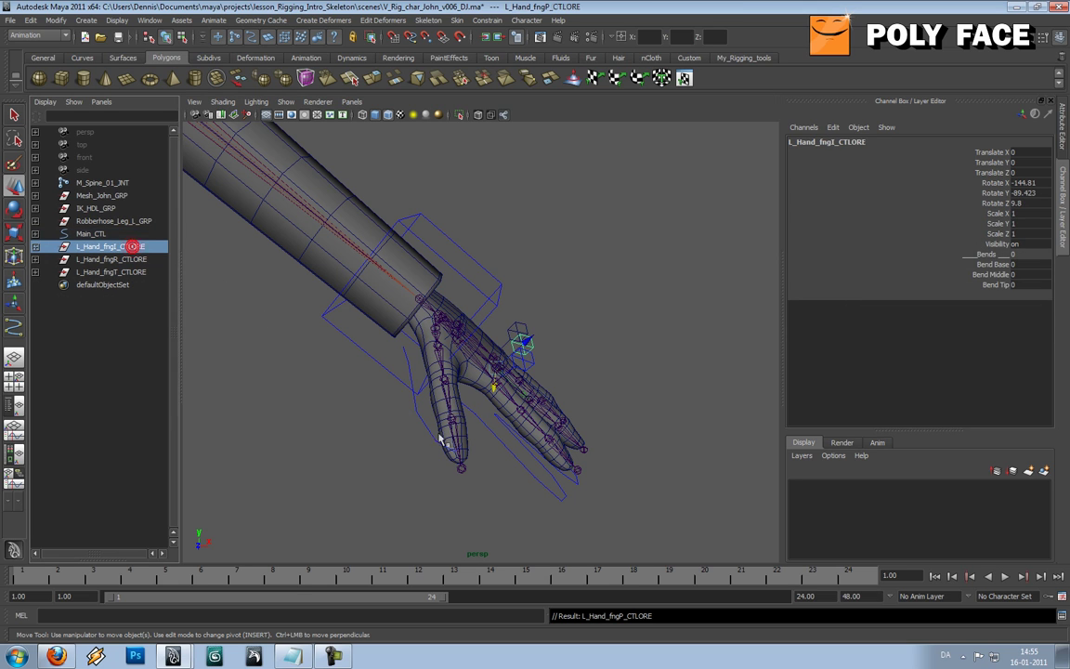
{"action": "left_click", "coordinate": [503, 443], "text": "shift"}
{"action": "key", "text": "p"}
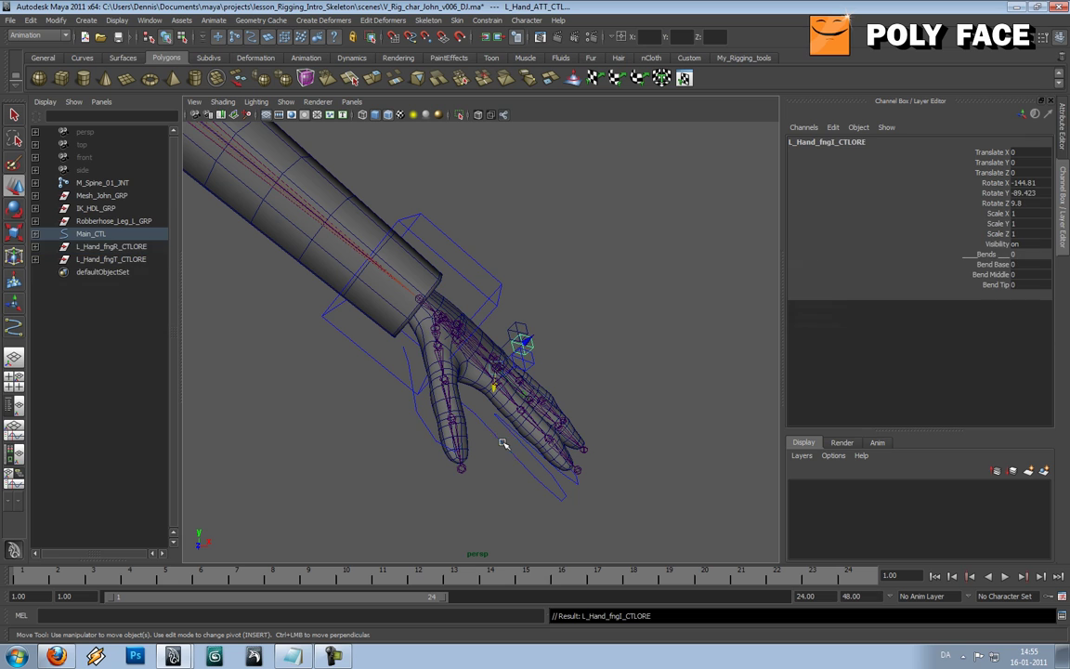
{"action": "left_click", "coordinate": [135, 247]}
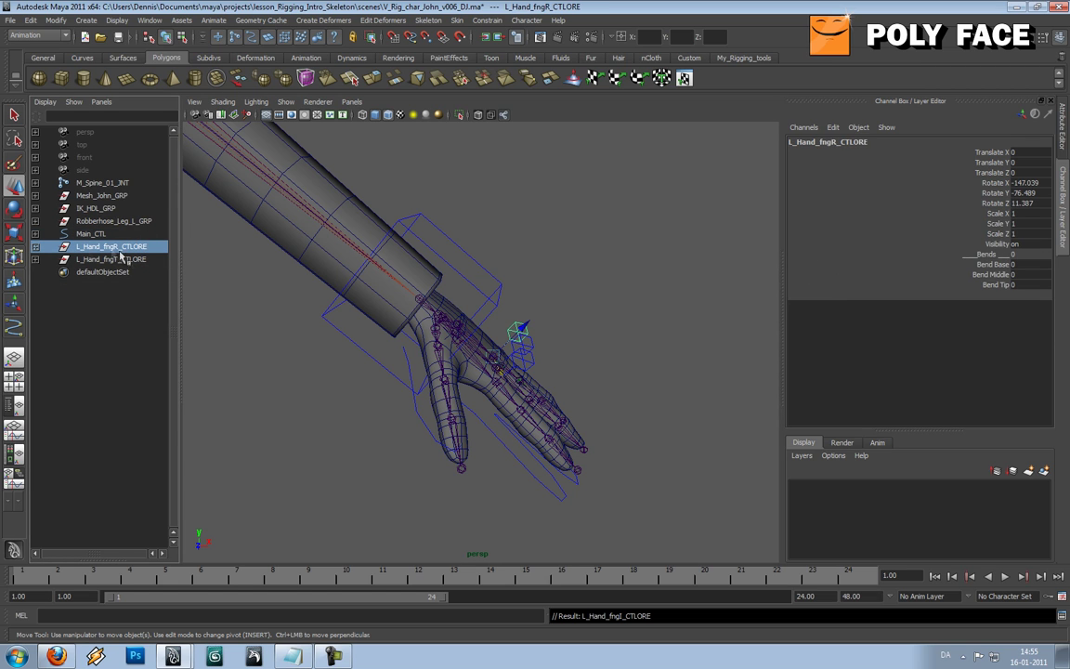
{"action": "left_click", "coordinate": [496, 440], "text": "shift"}
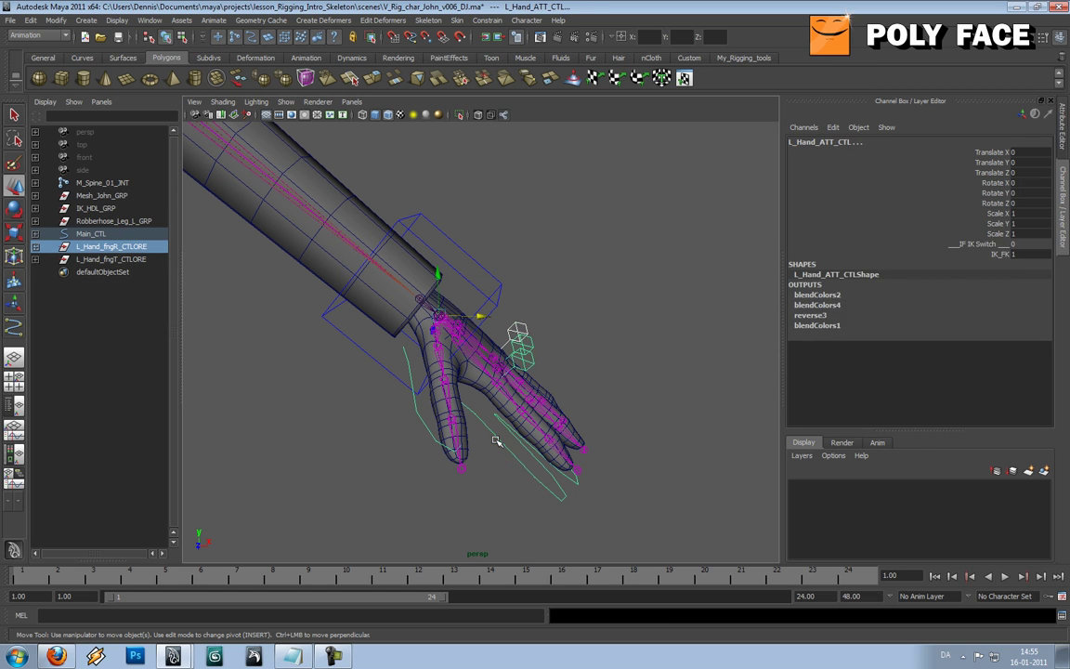
{"action": "key", "text": "p"}
{"action": "left_click", "coordinate": [139, 246]}
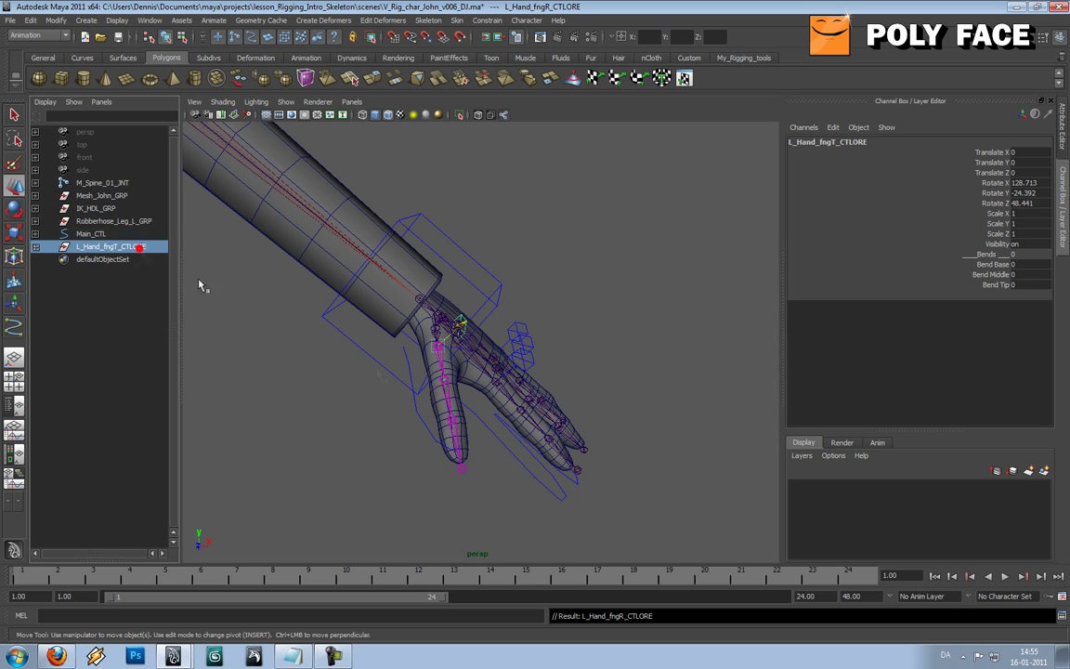
{"action": "left_click", "coordinate": [515, 459], "text": "shift"}
{"action": "key", "text": "p"}
Test the hand hierarchy by rotating L_Hand_ATT_CTL and the wrist control, undoing each rotation
{"action": "left_click_drag", "start_coordinate": [514, 455], "coordinate": [514, 405], "text": "alt"}
{"action": "key", "text": "e"}
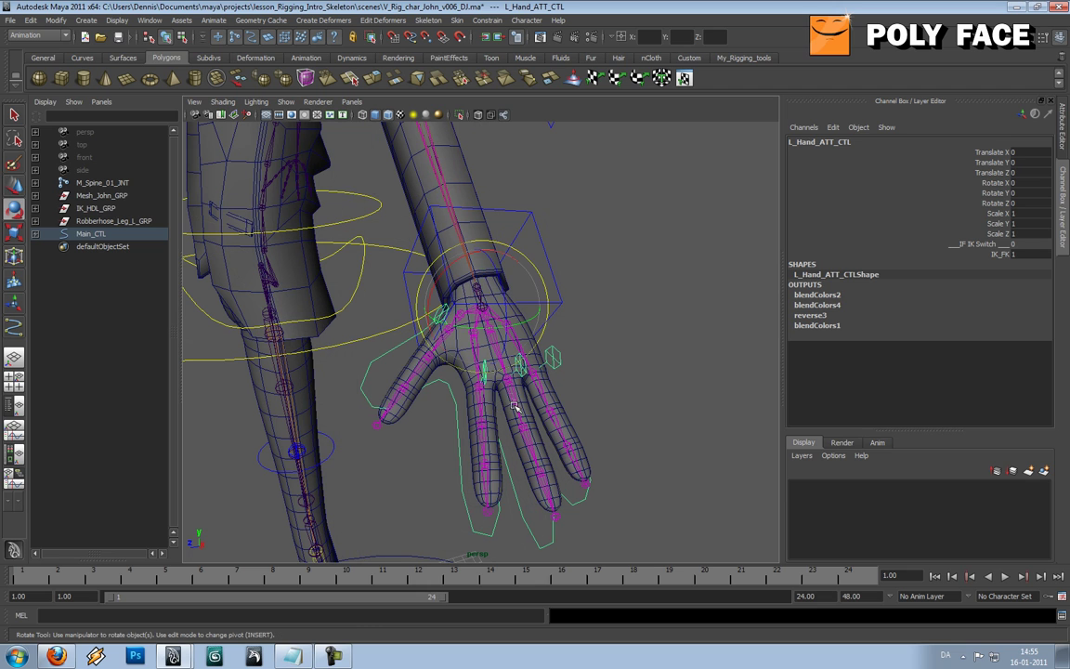
{"action": "left_click_drag", "start_coordinate": [430, 289], "coordinate": [471, 347]}
{"action": "key", "text": "ctrl+z"}
{"action": "left_click", "coordinate": [622, 253]}
{"action": "left_click", "coordinate": [496, 246]}
{"action": "left_click_drag", "start_coordinate": [496, 247], "coordinate": [521, 267]}
{"action": "key", "text": "ctrl+z"}
Test the thumb's bending by rotating L_Hand_fngT_CTL about Z and restore its rest pose
{"action": "left_click", "coordinate": [629, 297]}
{"action": "left_click_drag", "start_coordinate": [628, 297], "coordinate": [634, 339], "text": "alt"}
{"action": "left_click", "coordinate": [510, 355]}
{"action": "left_click_drag", "start_coordinate": [530, 381], "coordinate": [502, 341], "text": "alt"}
{"action": "left_click", "coordinate": [607, 359]}
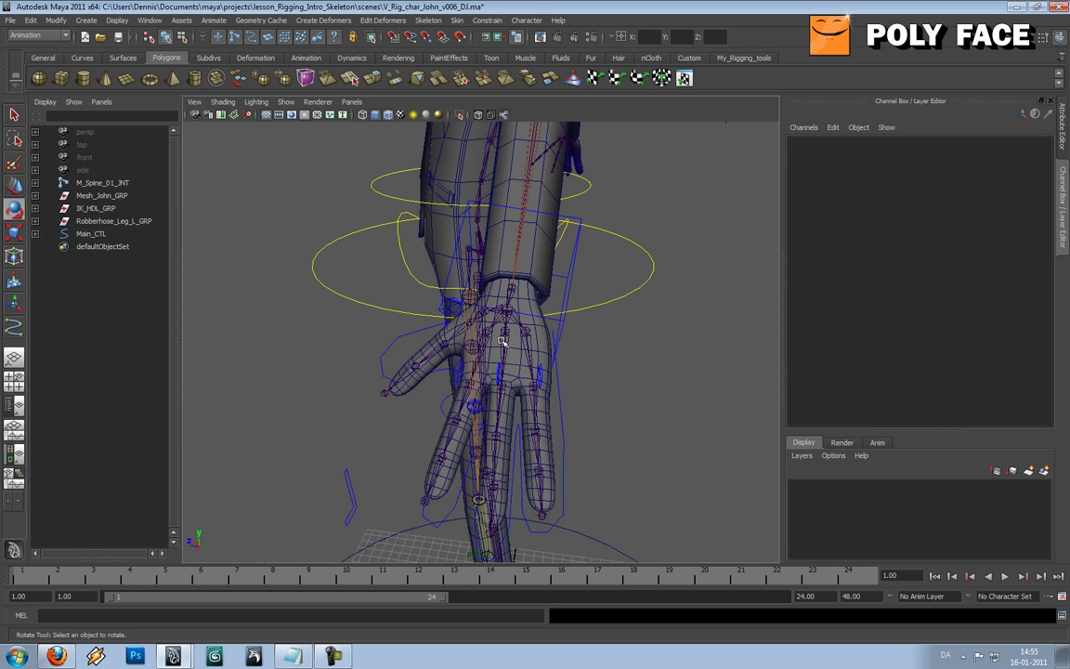
{"action": "left_click", "coordinate": [453, 307]}
{"action": "mouse_move", "coordinate": [447, 306]}
{"action": "left_mouse_down", "text": "alt"}
{"action": "mouse_move", "coordinate": [470, 317]}
{"action": "mouse_move", "coordinate": [455, 293]}
{"action": "left_mouse_up", "text": "alt"}
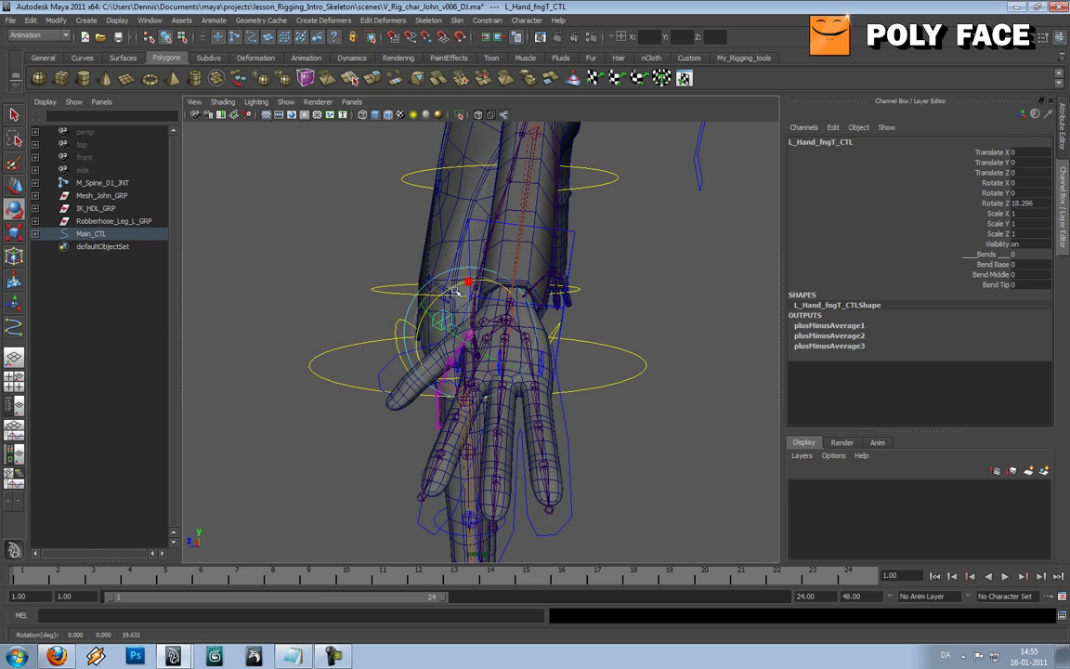
{"action": "left_click", "coordinate": [656, 283]}
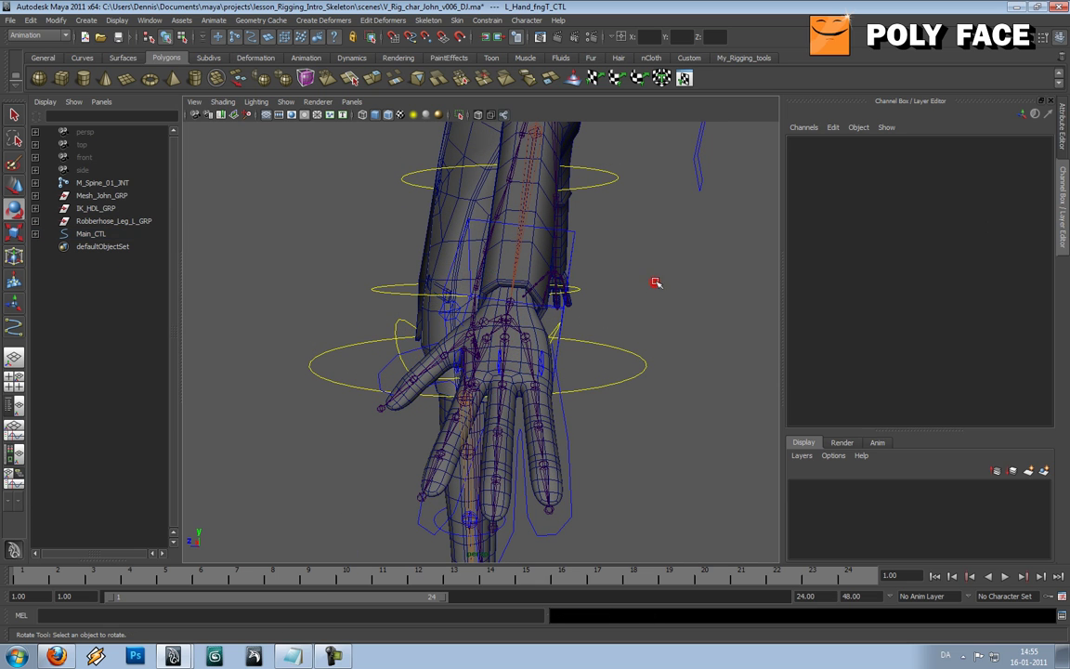
{"action": "left_click_drag", "start_coordinate": [577, 304], "coordinate": [560, 354], "text": "alt"}
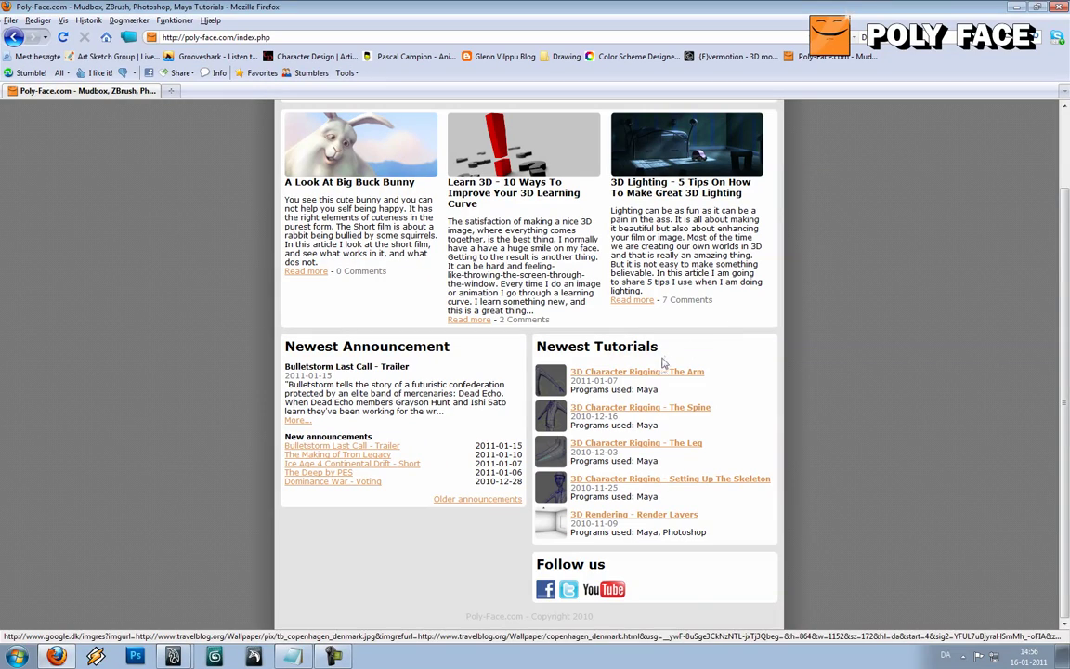
In Firefox, open the "3D Character Rigging - The Arm" tutorial and look through its comments section and comment form
{"action": "left_click", "coordinate": [660, 373]}
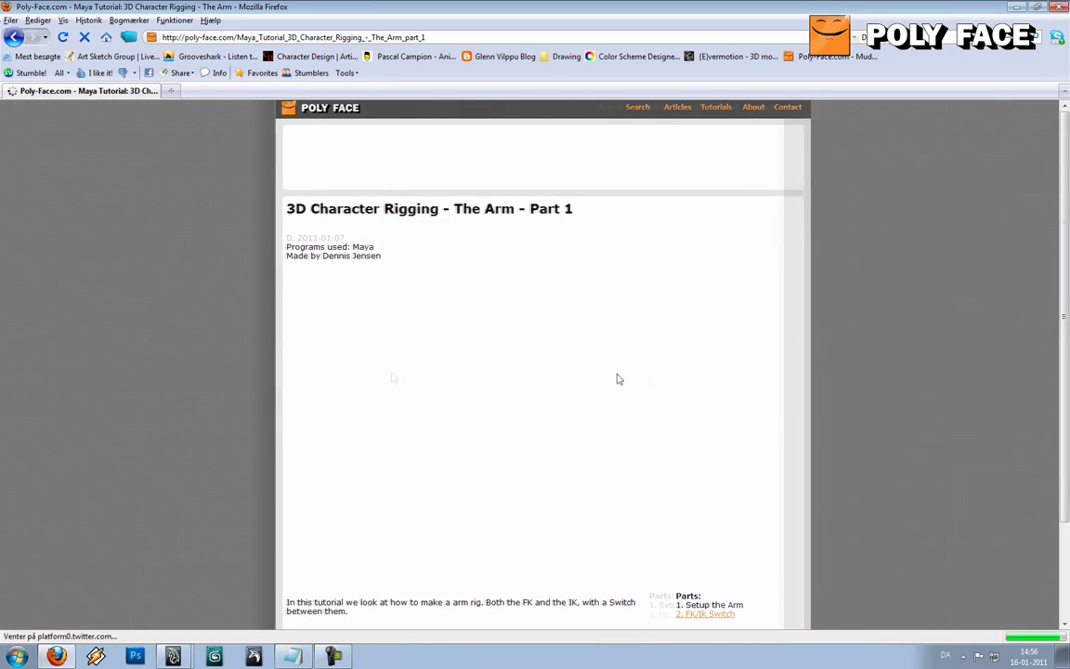
{"action": "scroll", "coordinate": [246, 315], "scroll_direction": "down", "scroll_amount": 5}
{"action": "scroll", "coordinate": [246, 316], "scroll_direction": "down", "scroll_amount": 3}
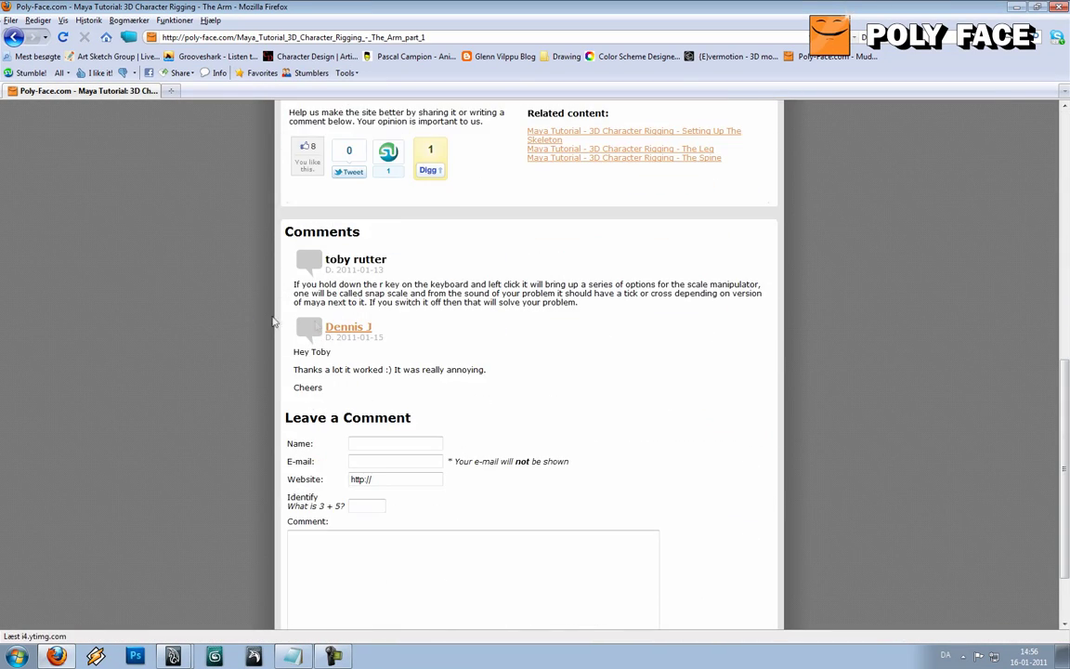
{"action": "left_click", "coordinate": [403, 443]}
{"action": "left_click", "coordinate": [405, 458]}
{"action": "scroll", "coordinate": [235, 346], "scroll_direction": "up", "scroll_amount": 5}
{"action": "scroll", "coordinate": [236, 348], "scroll_direction": "up", "scroll_amount": 2}
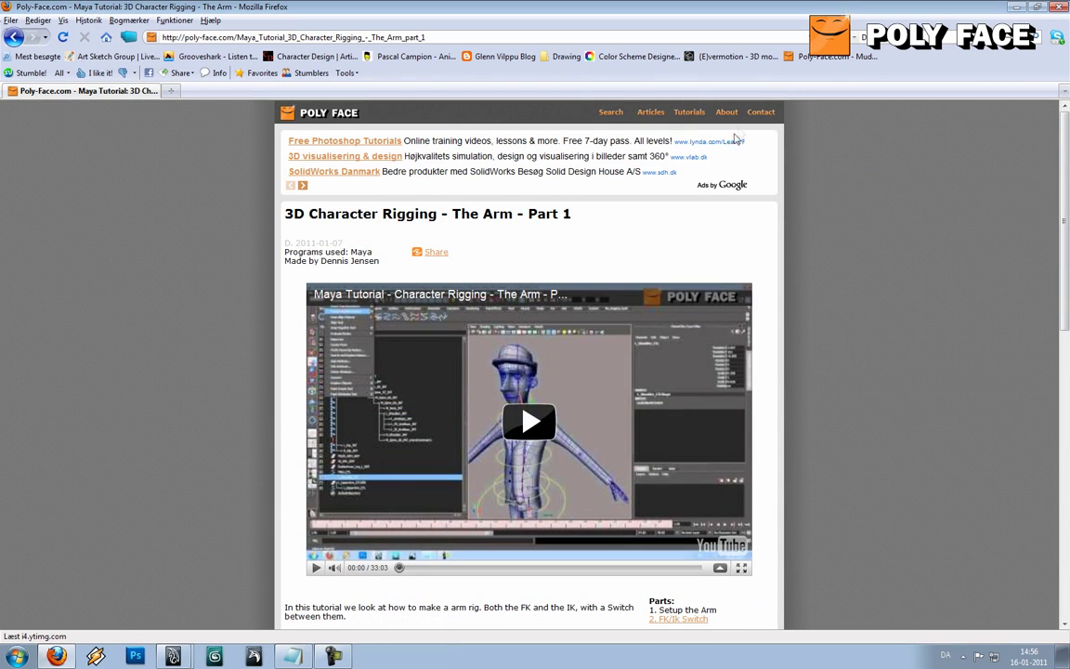
Open the Poly Face website's contact page and examine its contact form
{"action": "left_click", "coordinate": [760, 113]}
{"action": "left_click", "coordinate": [418, 268]}
{"action": "left_click", "coordinate": [406, 285]}
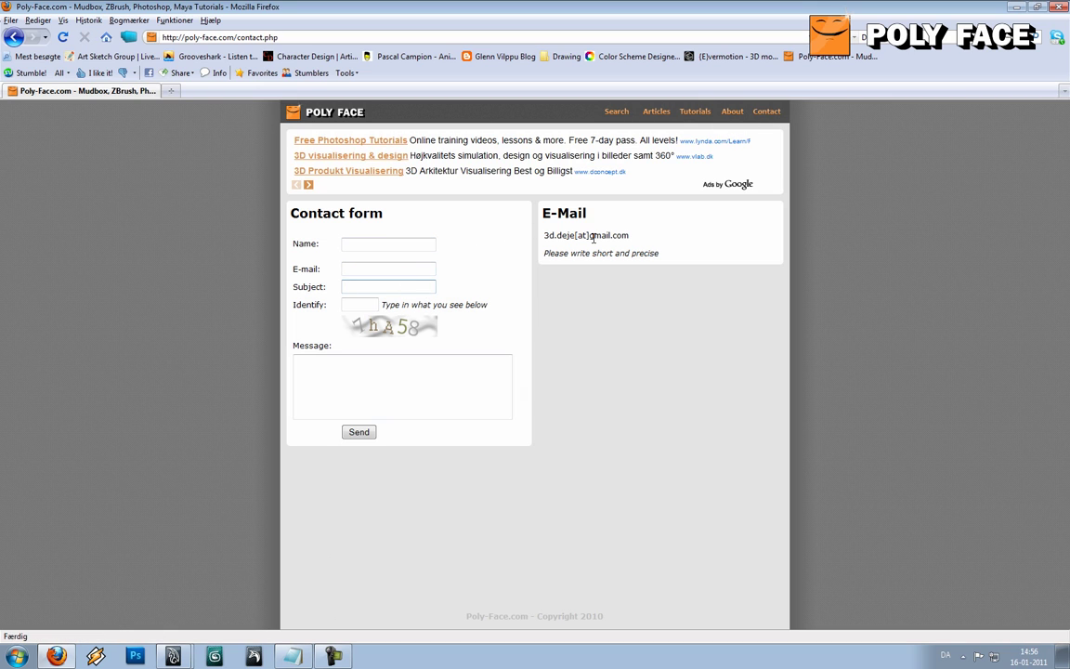
From the Poly Face home page, open the site's YouTube channel, look through its videos and channel comments, and close it
{"action": "left_click", "coordinate": [317, 119]}
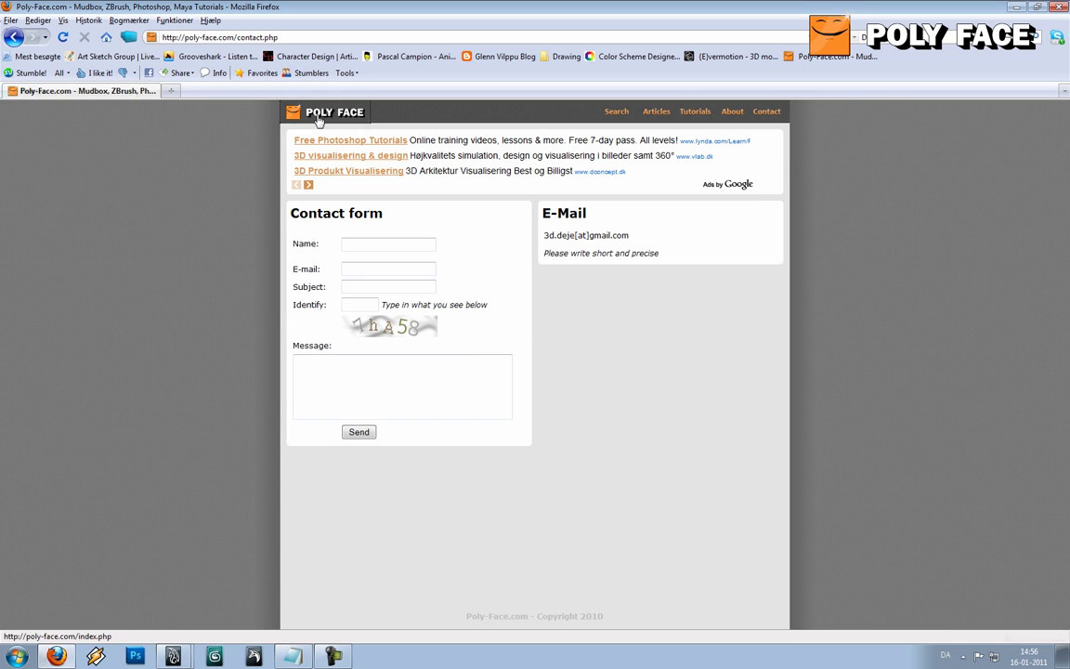
{"action": "scroll", "coordinate": [302, 268], "scroll_direction": "down", "scroll_amount": 2}
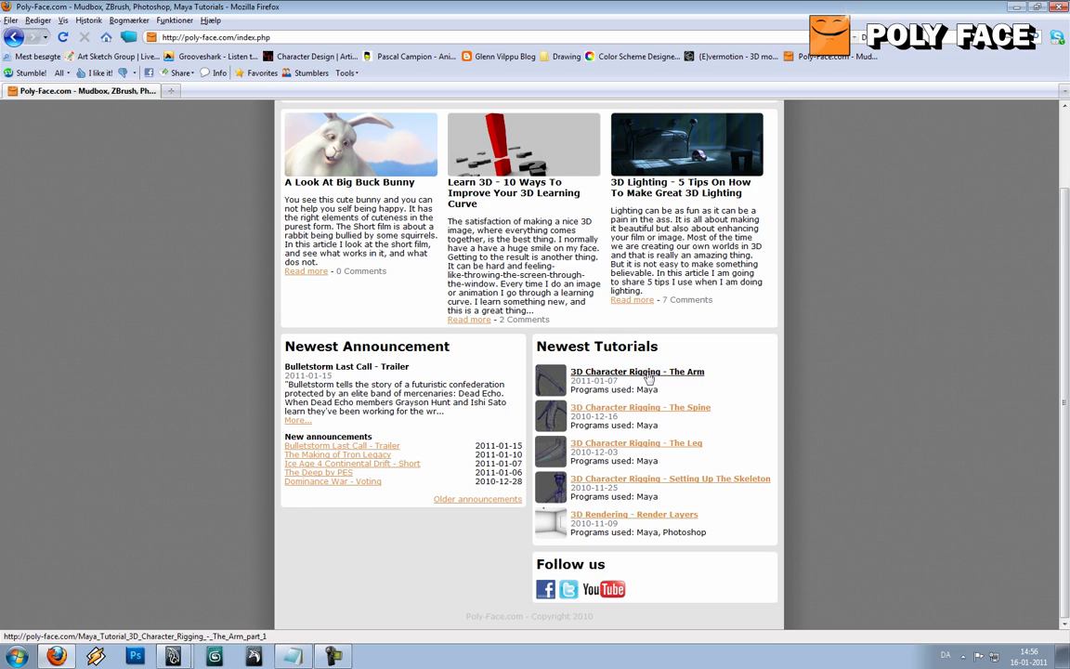
{"action": "left_click", "coordinate": [609, 589]}
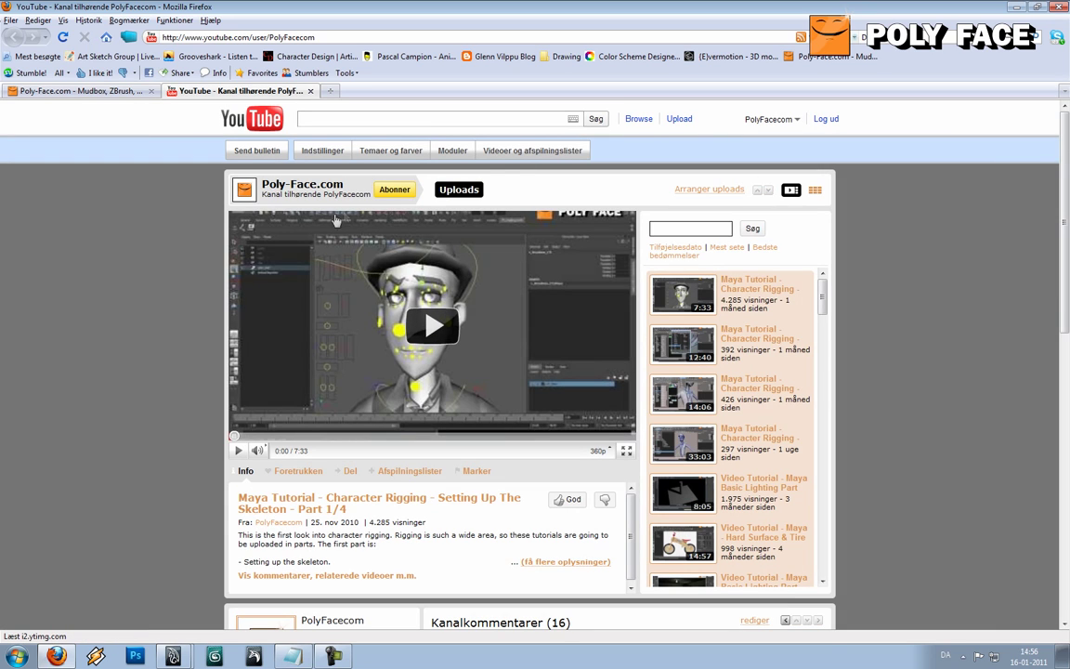
{"action": "scroll", "coordinate": [96, 252], "scroll_direction": "down", "scroll_amount": 10}
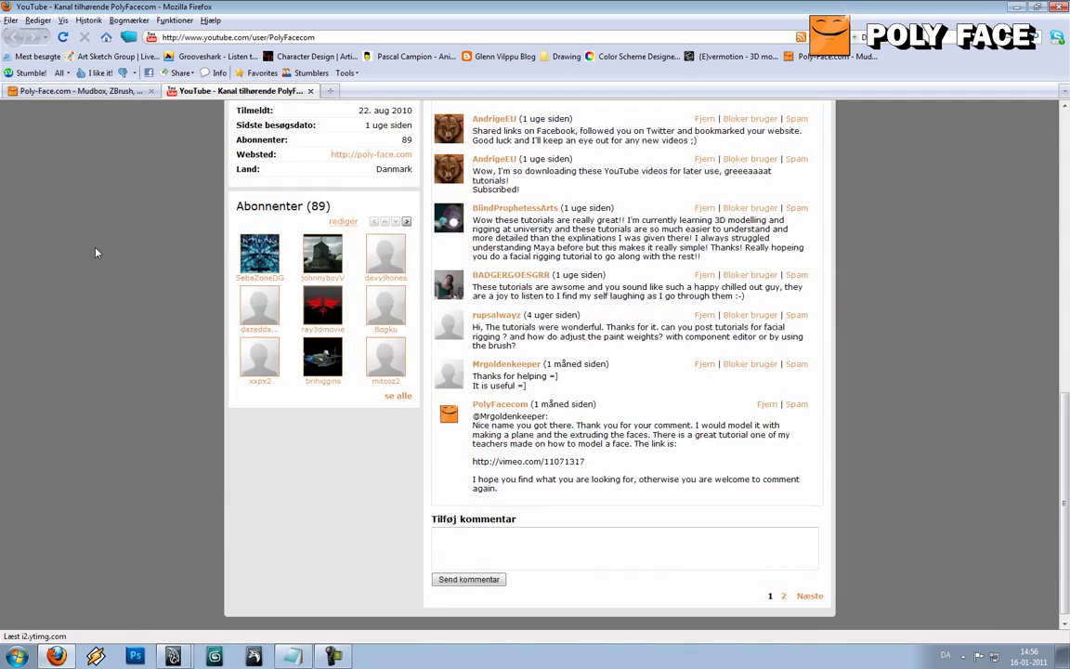
{"action": "scroll", "coordinate": [96, 252], "scroll_direction": "up", "scroll_amount": 10}
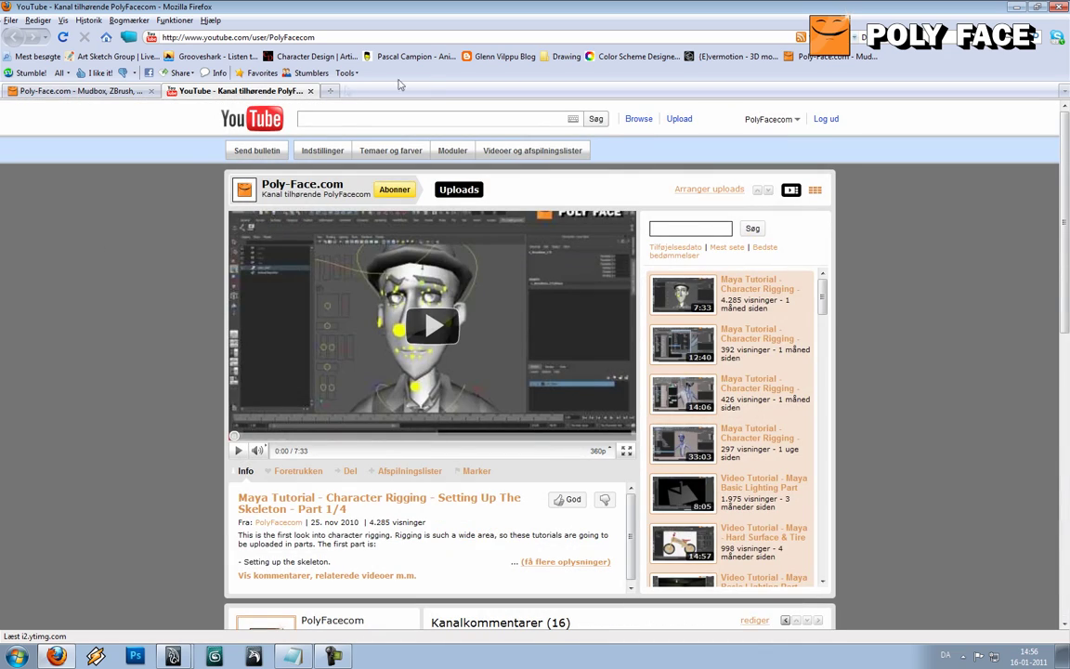
{"action": "left_click", "coordinate": [310, 90]}
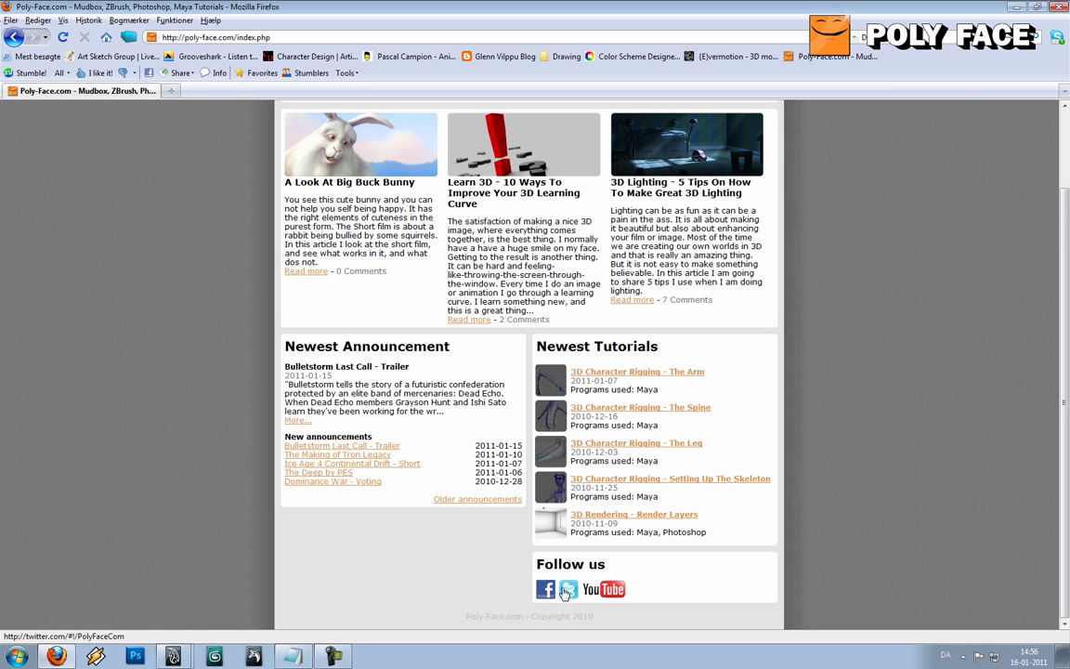
Reopen the "3D Character Rigging - The Arm" tutorial and examine its social sharing options and comments section
{"action": "scroll", "coordinate": [342, 321], "scroll_direction": "up", "scroll_amount": 2}
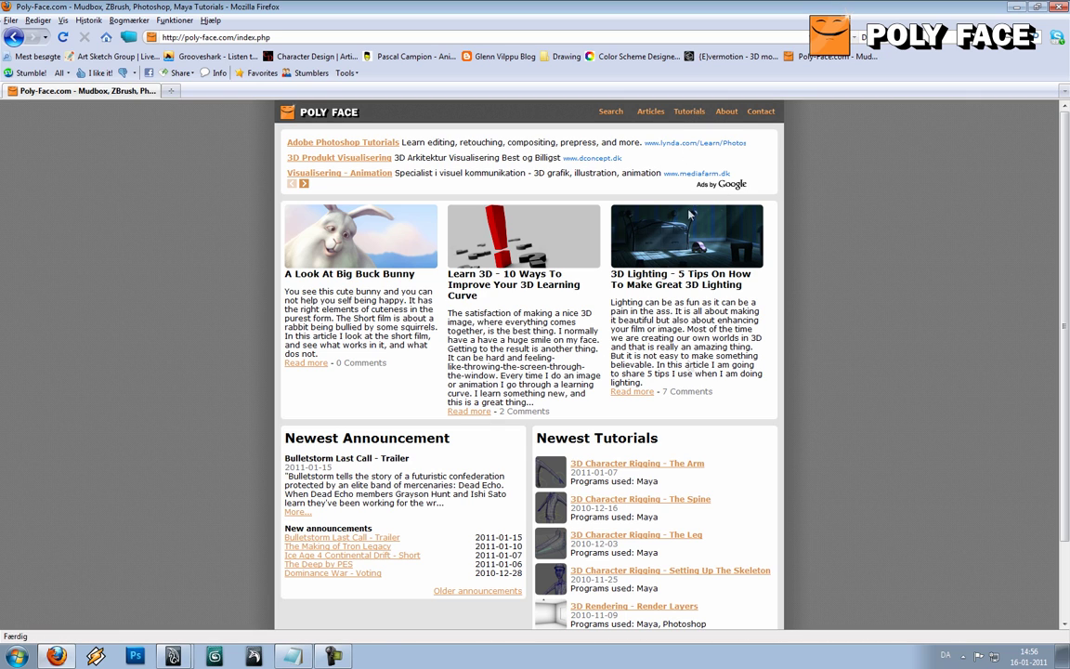
{"action": "left_click", "coordinate": [680, 462]}
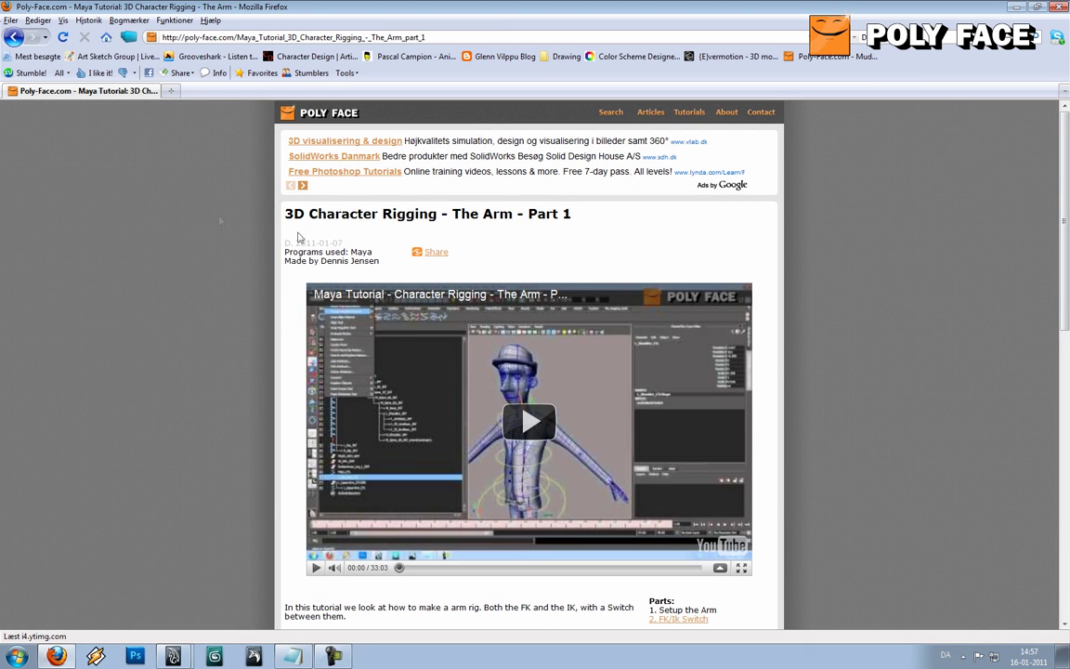
{"action": "scroll", "coordinate": [324, 410], "scroll_direction": "down", "scroll_amount": 5}
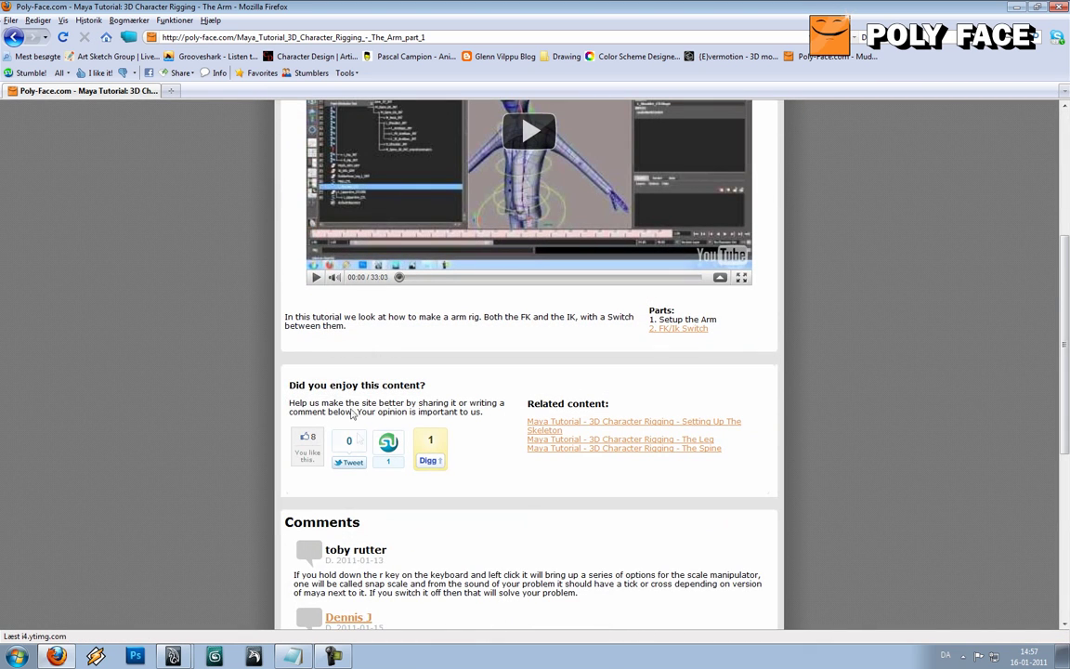
{"action": "mouse_move", "coordinate": [307, 459]}
{"action": "scroll", "coordinate": [197, 351], "scroll_direction": "down", "scroll_amount": 3}
{"action": "scroll", "coordinate": [197, 351], "scroll_direction": "up", "scroll_amount": 6}
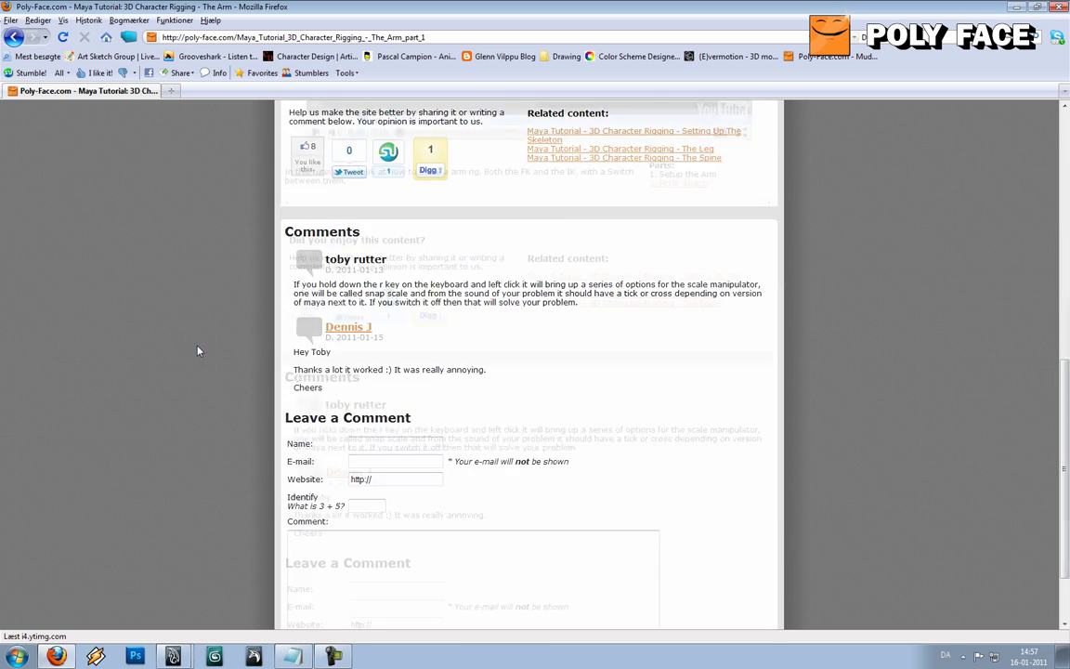